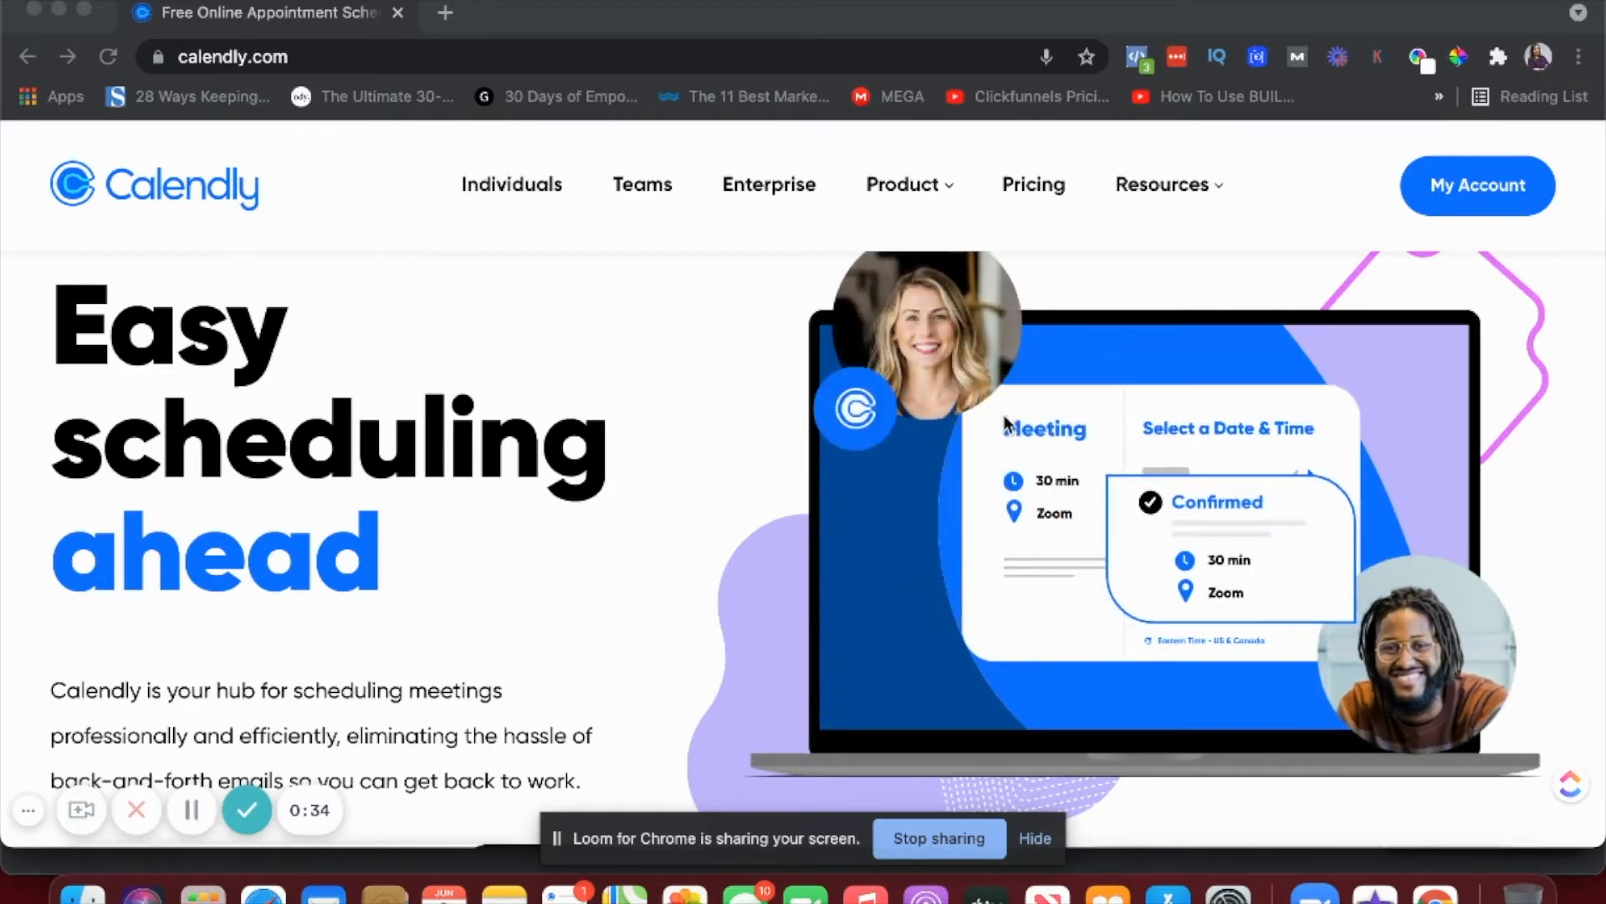
Step: Open the account dashboard from the Calendly homepage
scroll(648, 418, up, 2)
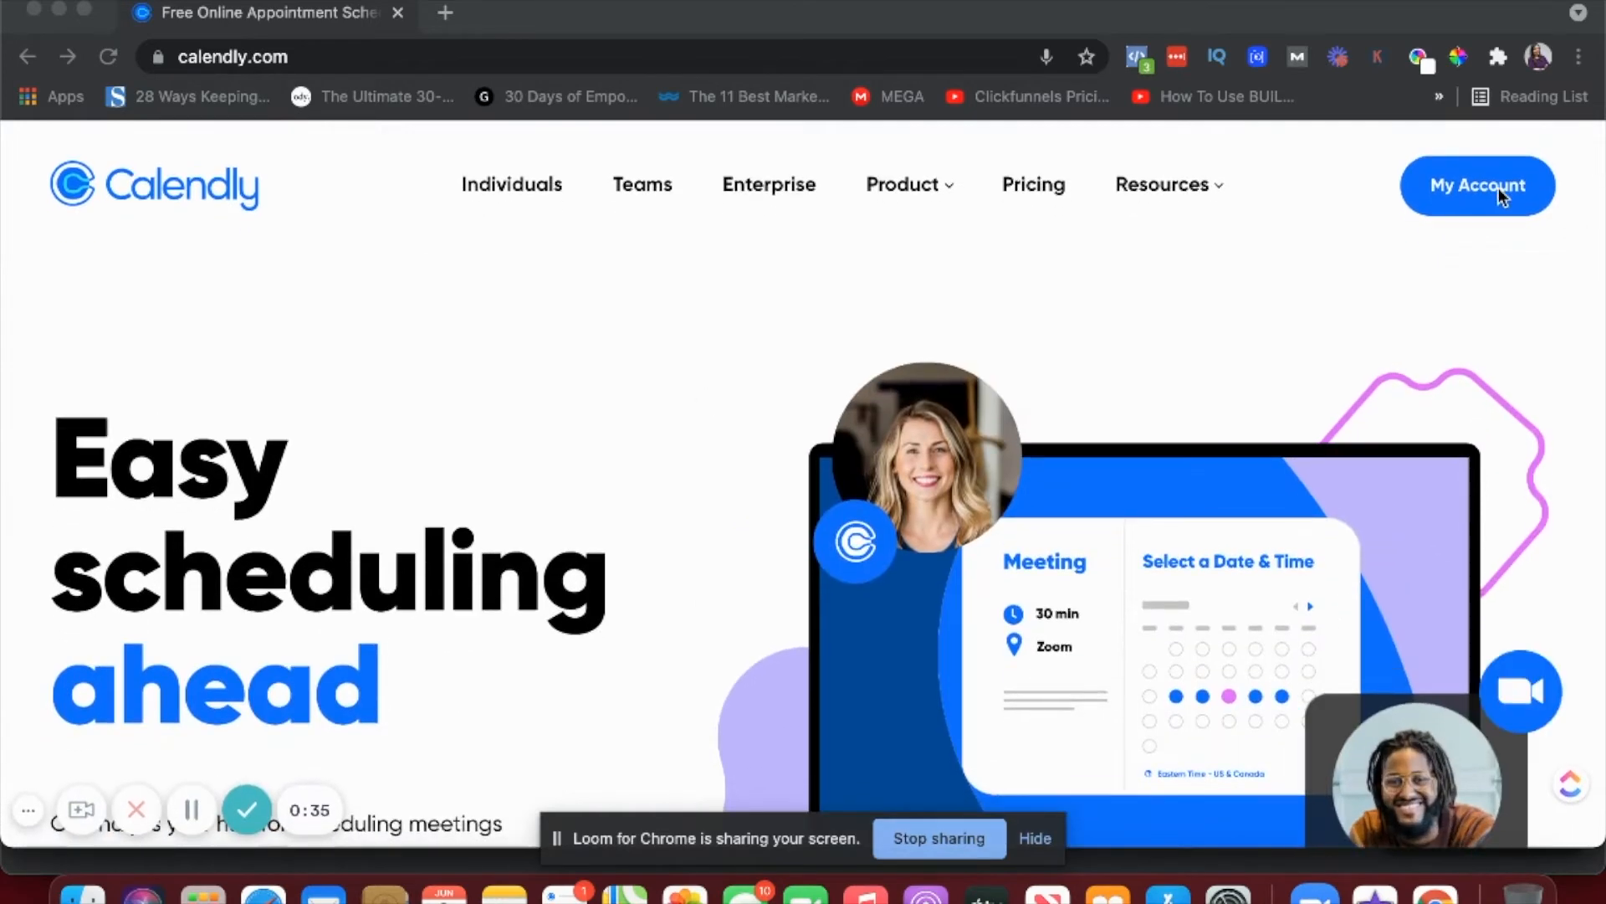
click(1476, 199)
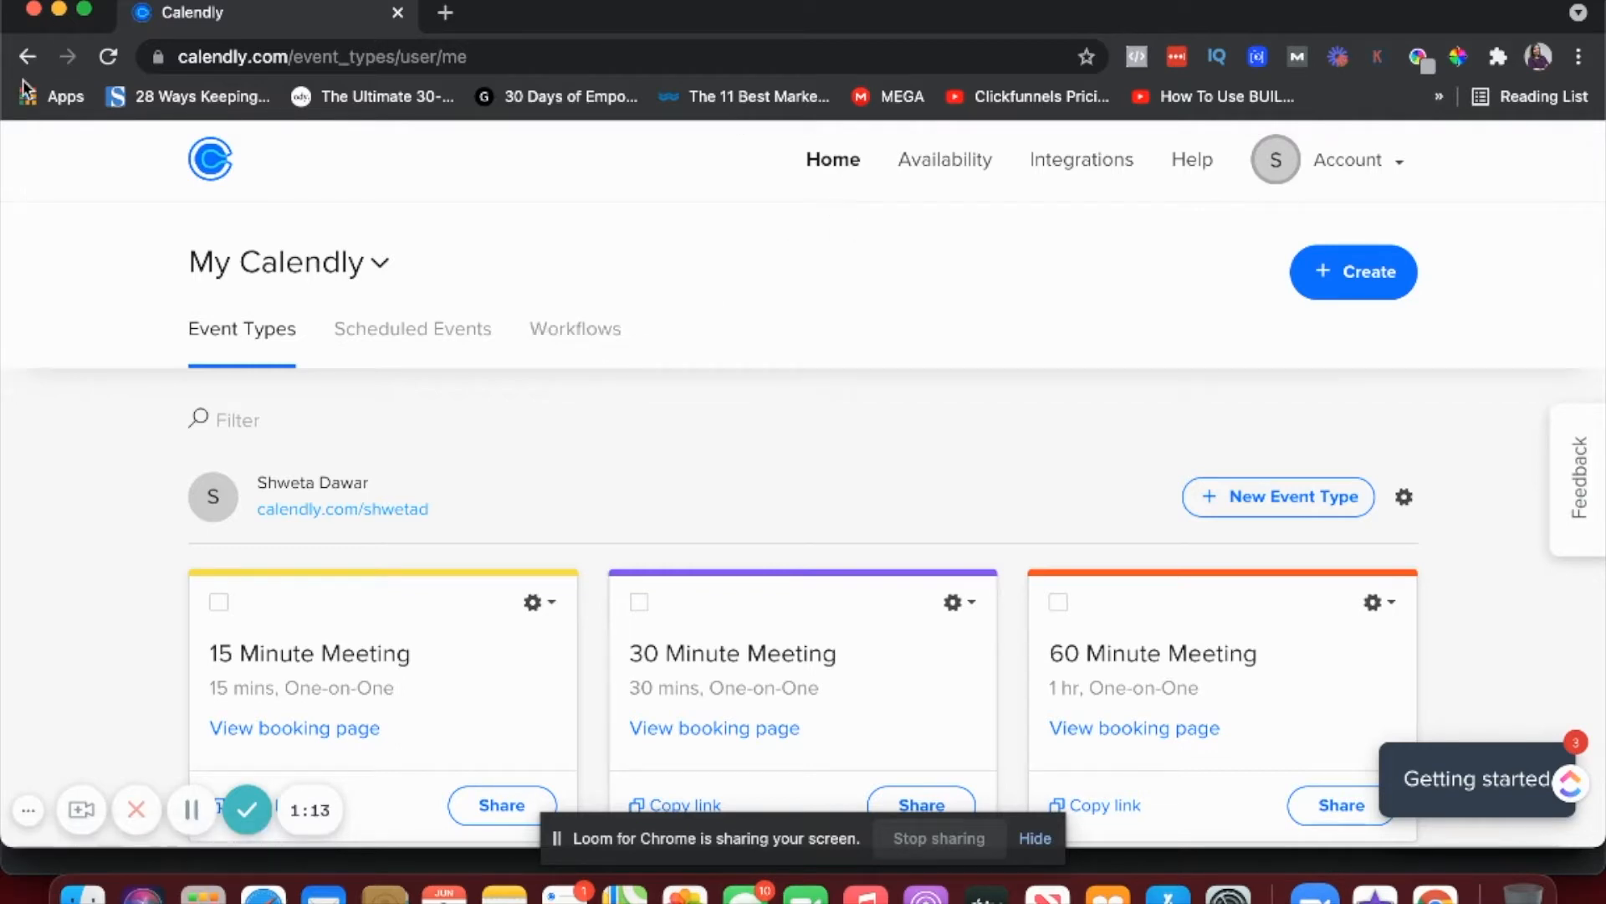
Step: Open calendly.com in a new browser tab and go to its pricing page
click(445, 13)
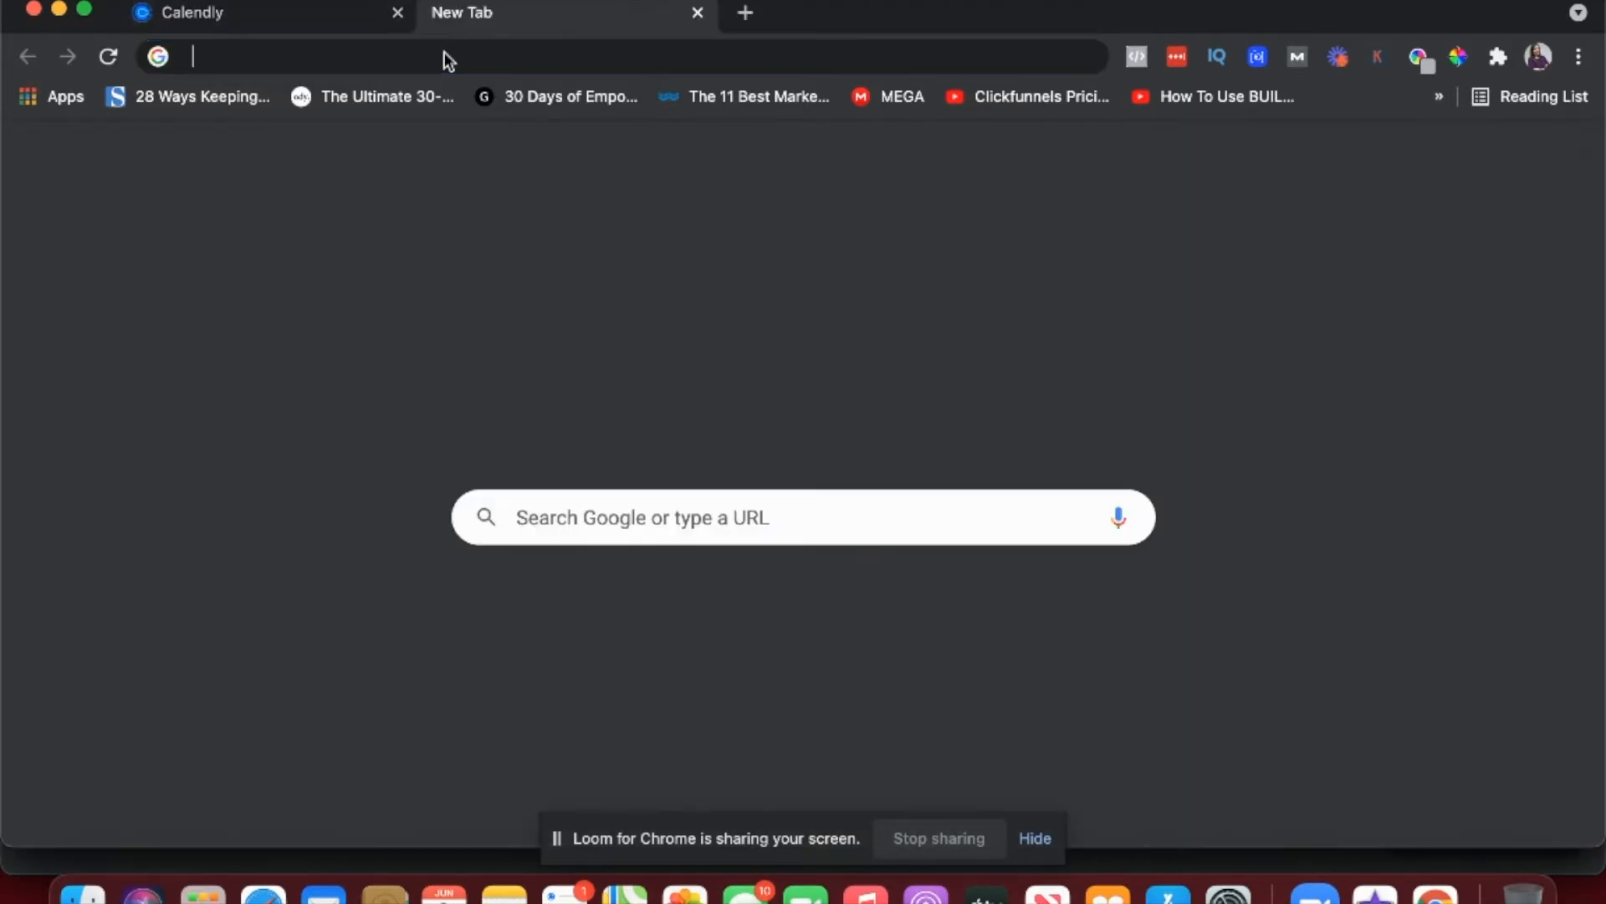
text(calen)
key(Return)
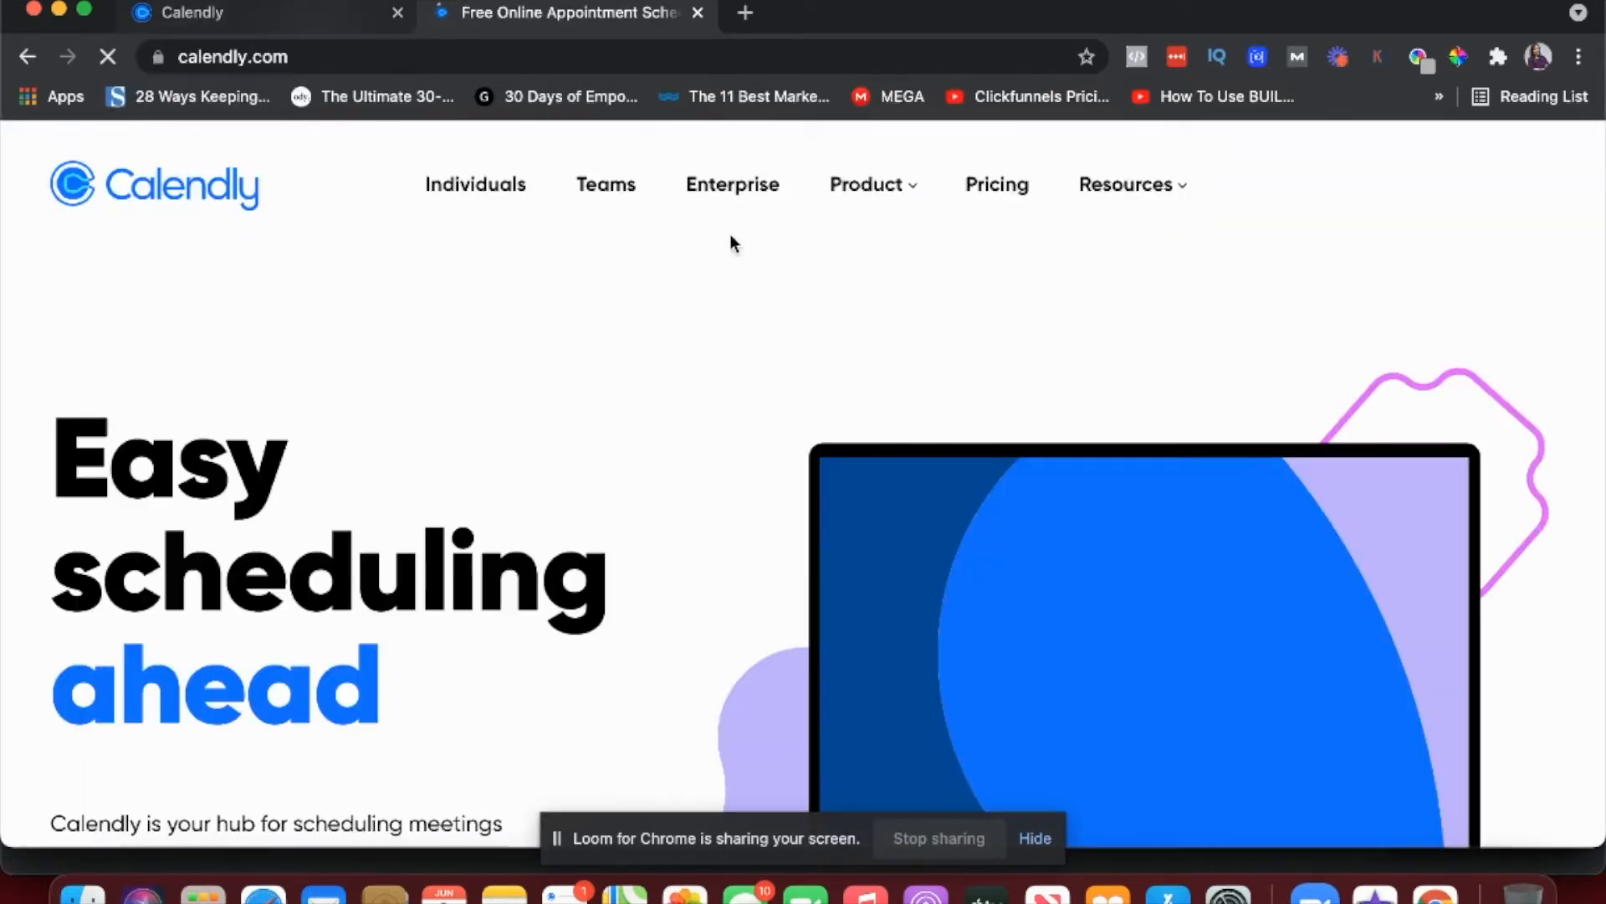
click(998, 191)
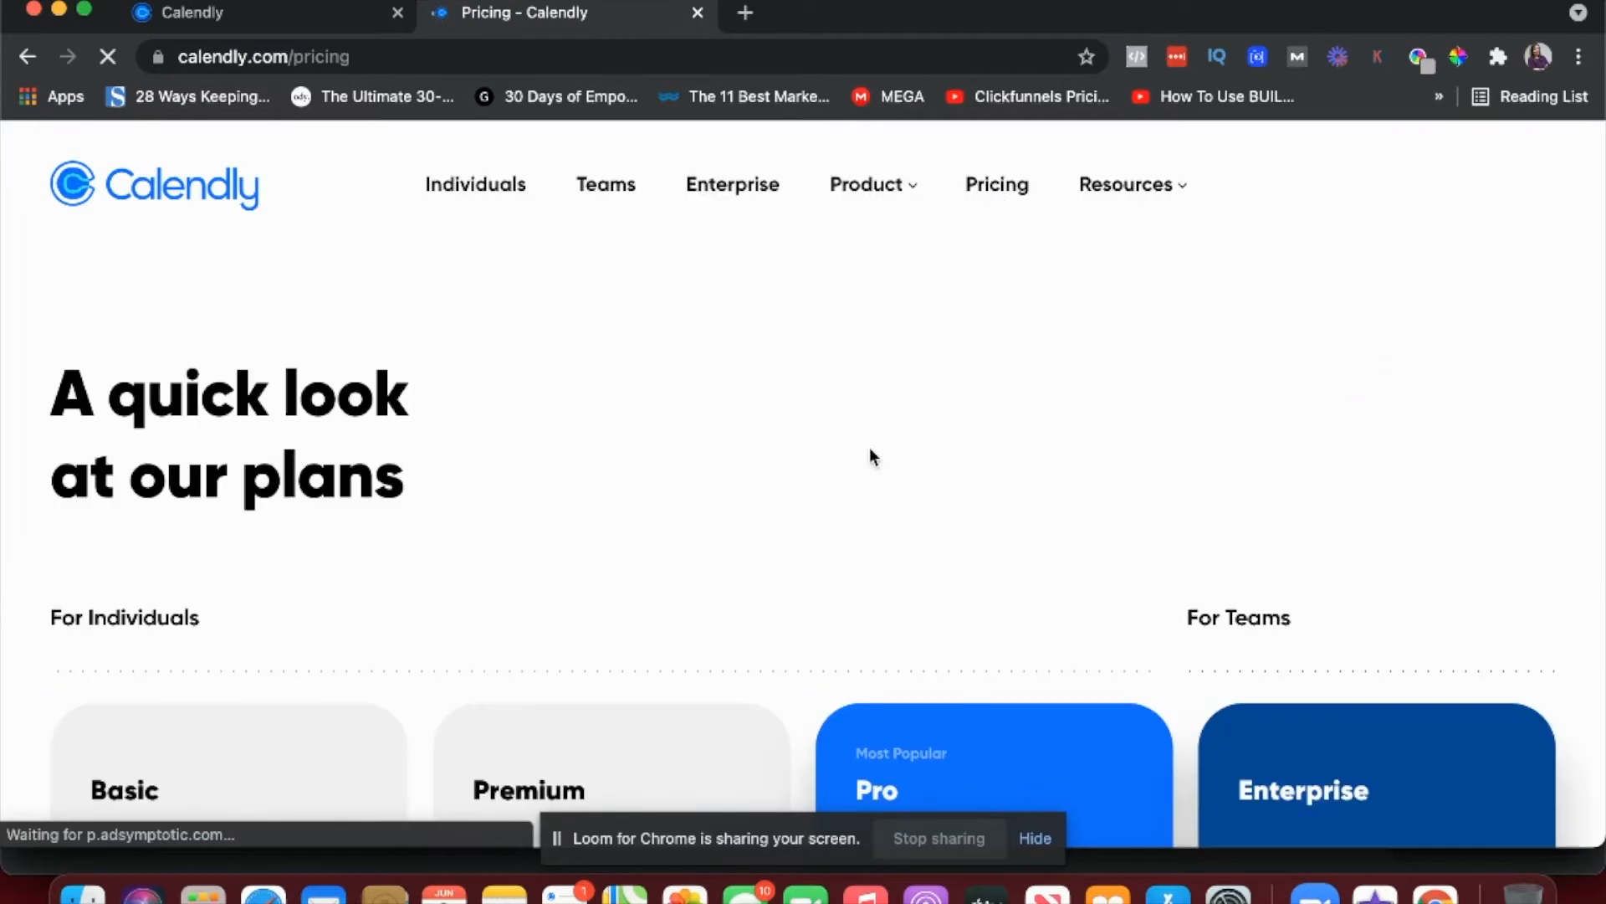
Step: Examine the Basic, Premium, Pro and Enterprise plan prices and compare their core features
scroll(870, 452, down, 4)
scroll(871, 456, down, 1)
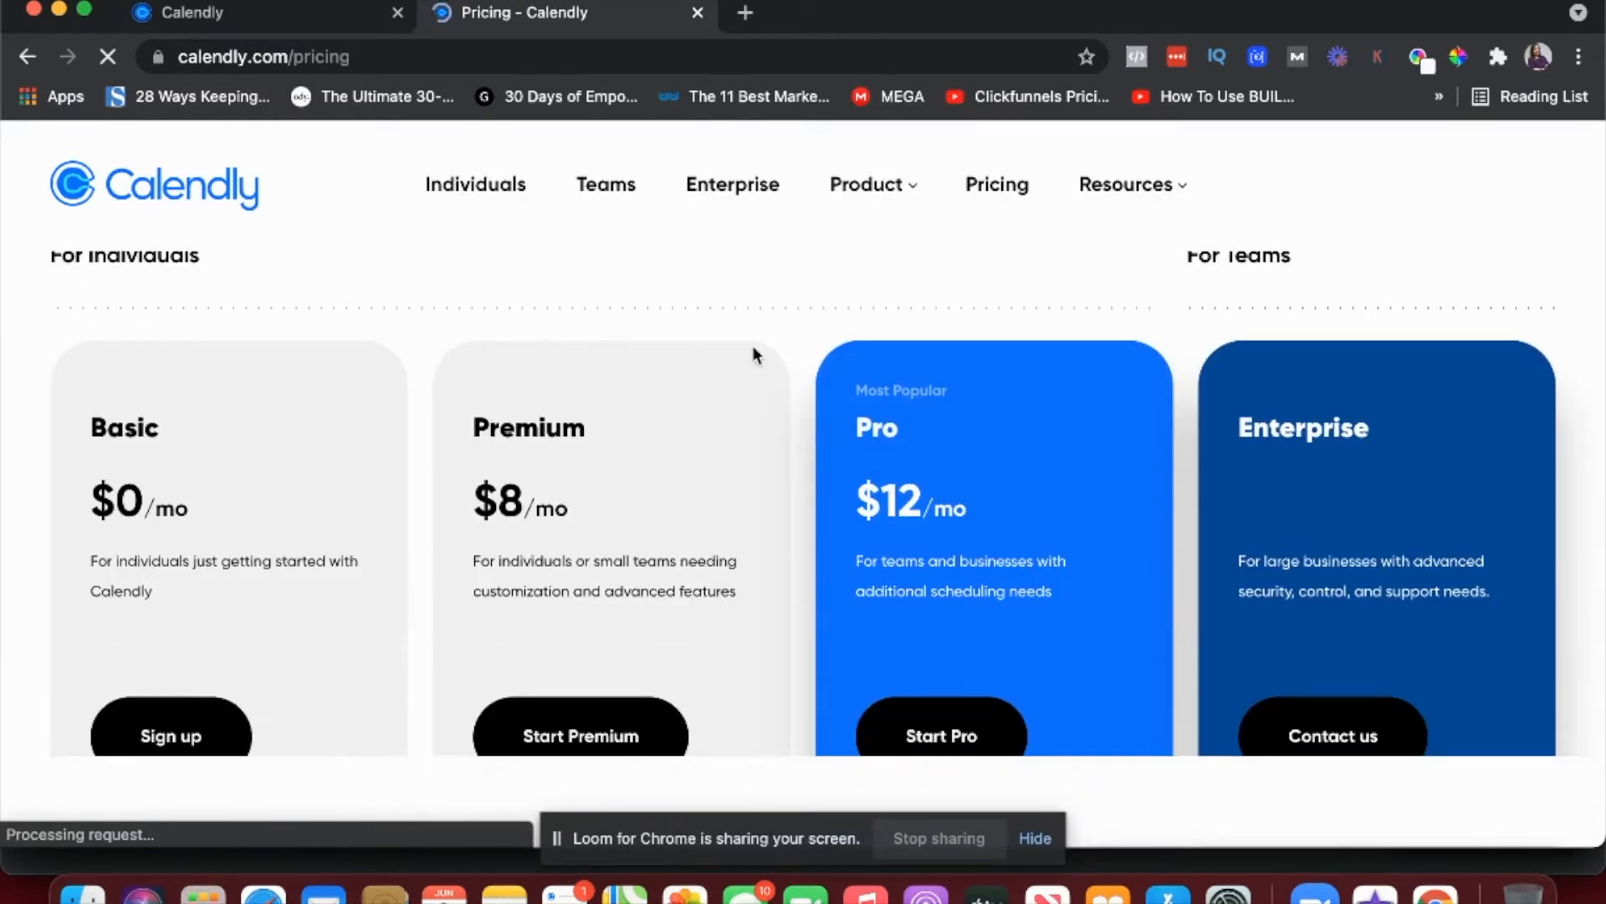
scroll(225, 558, down, 3)
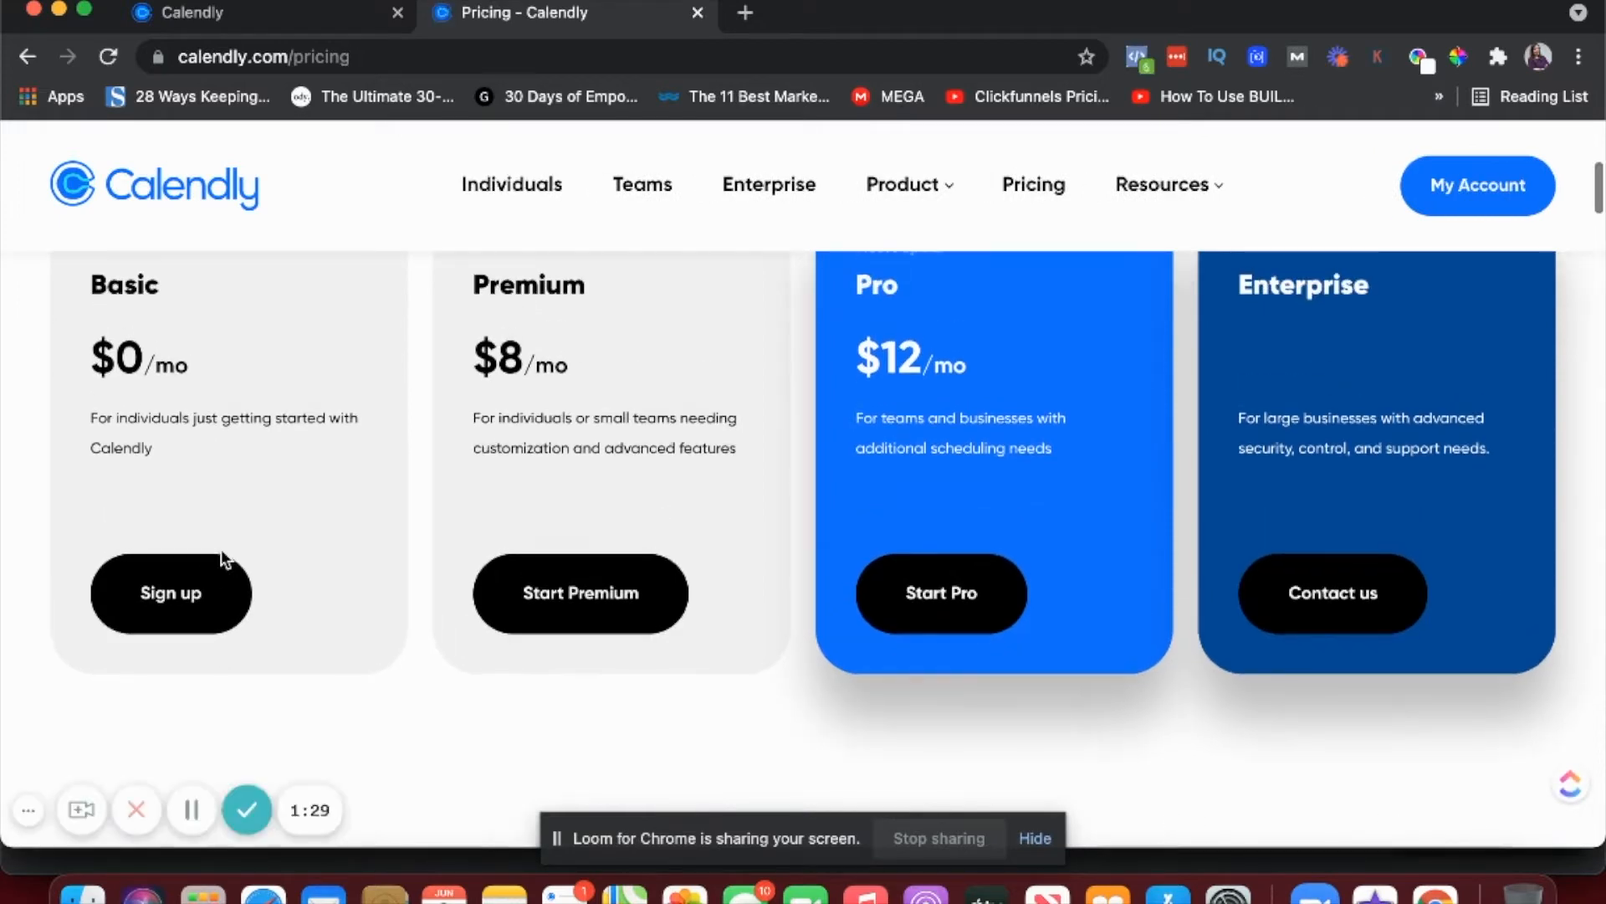
scroll(807, 464, up, 3)
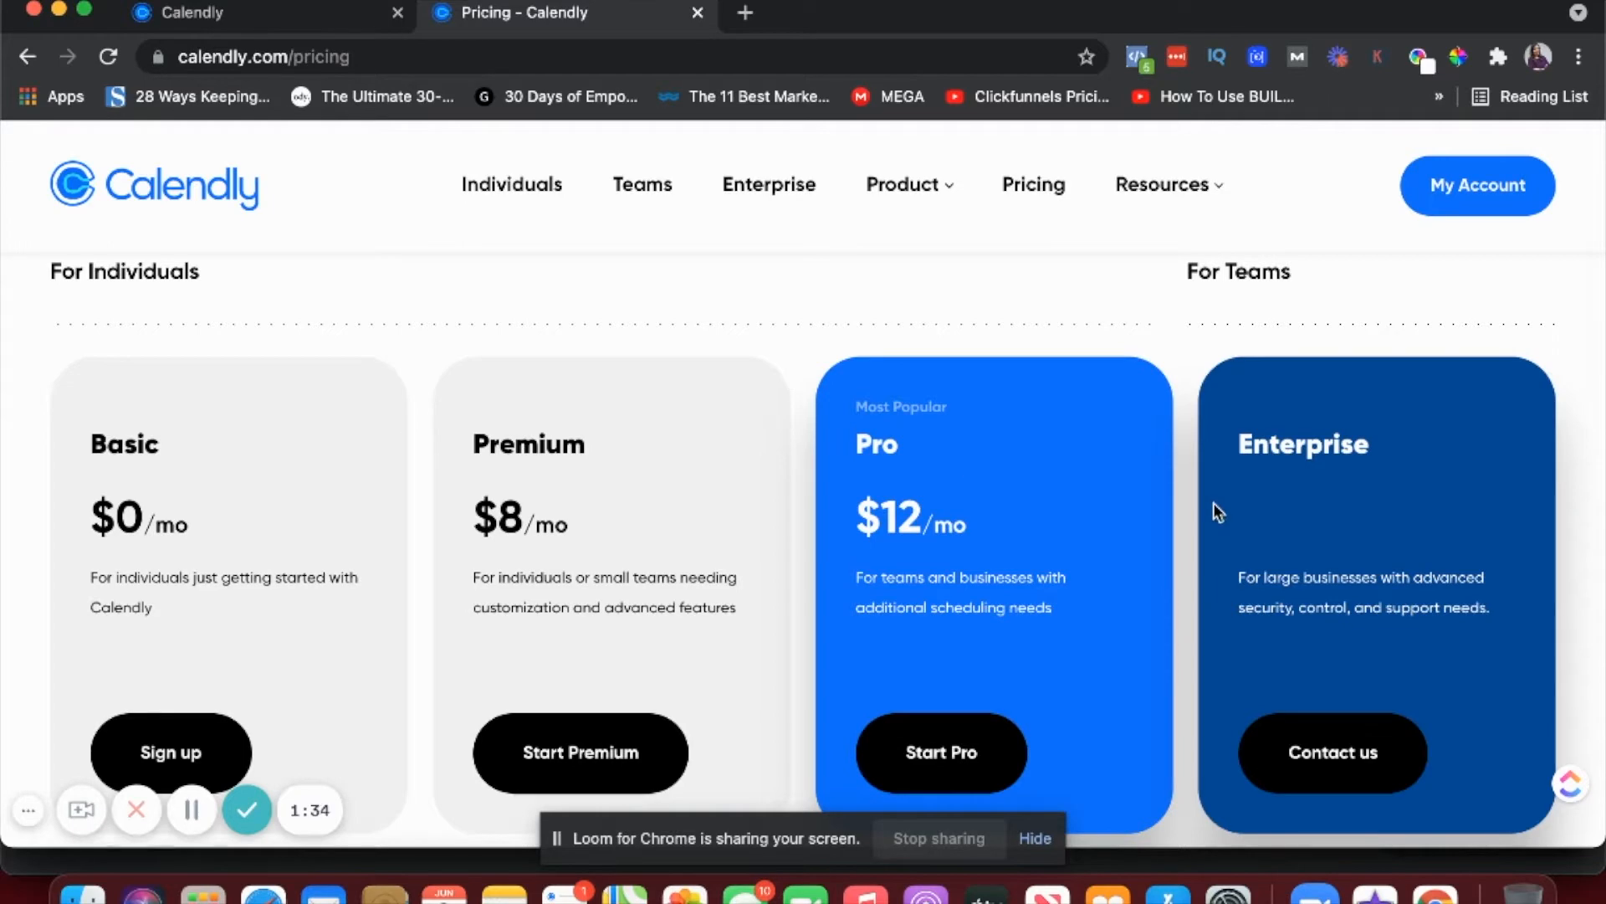
scroll(1214, 504, down, 7)
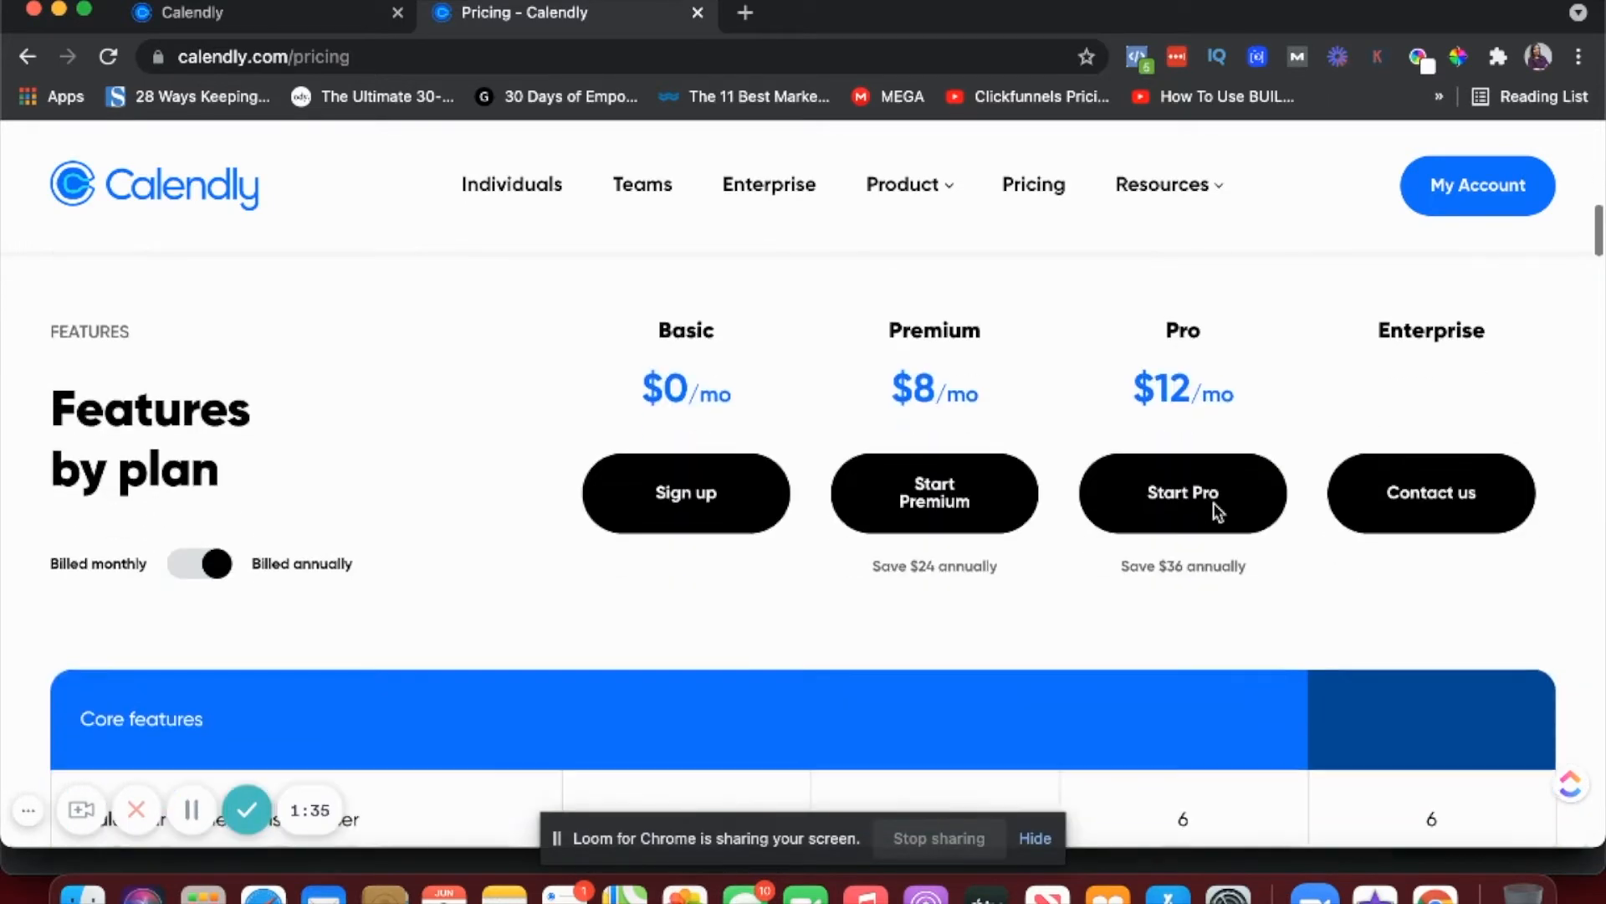
scroll(1215, 510, down, 7)
scroll(1214, 504, down, 5)
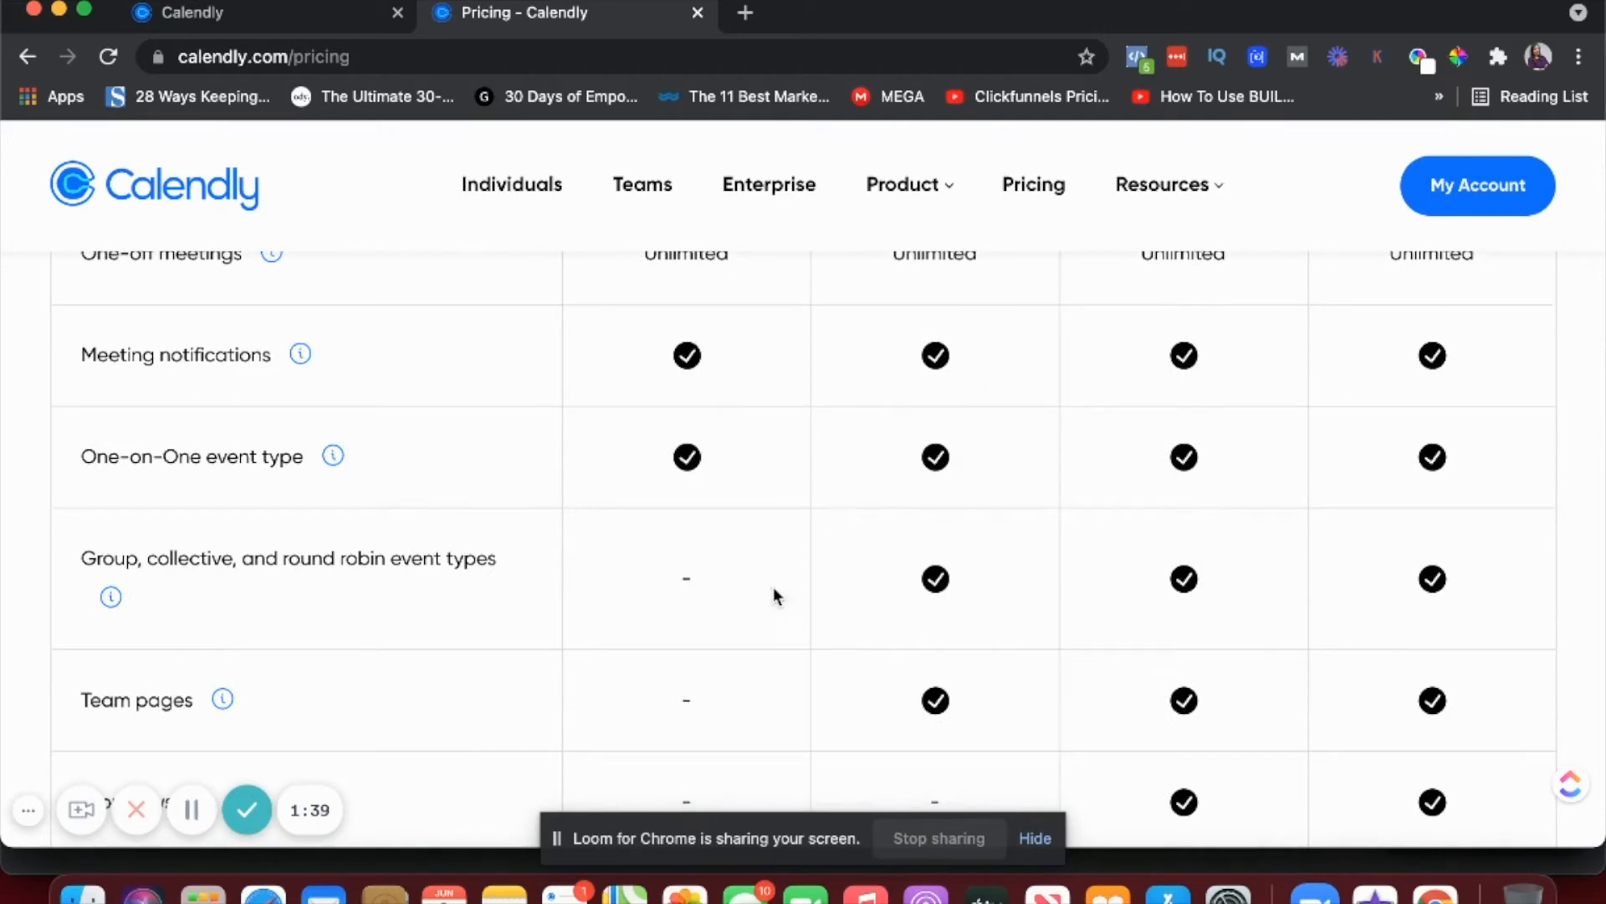
scroll(736, 560, down, 2)
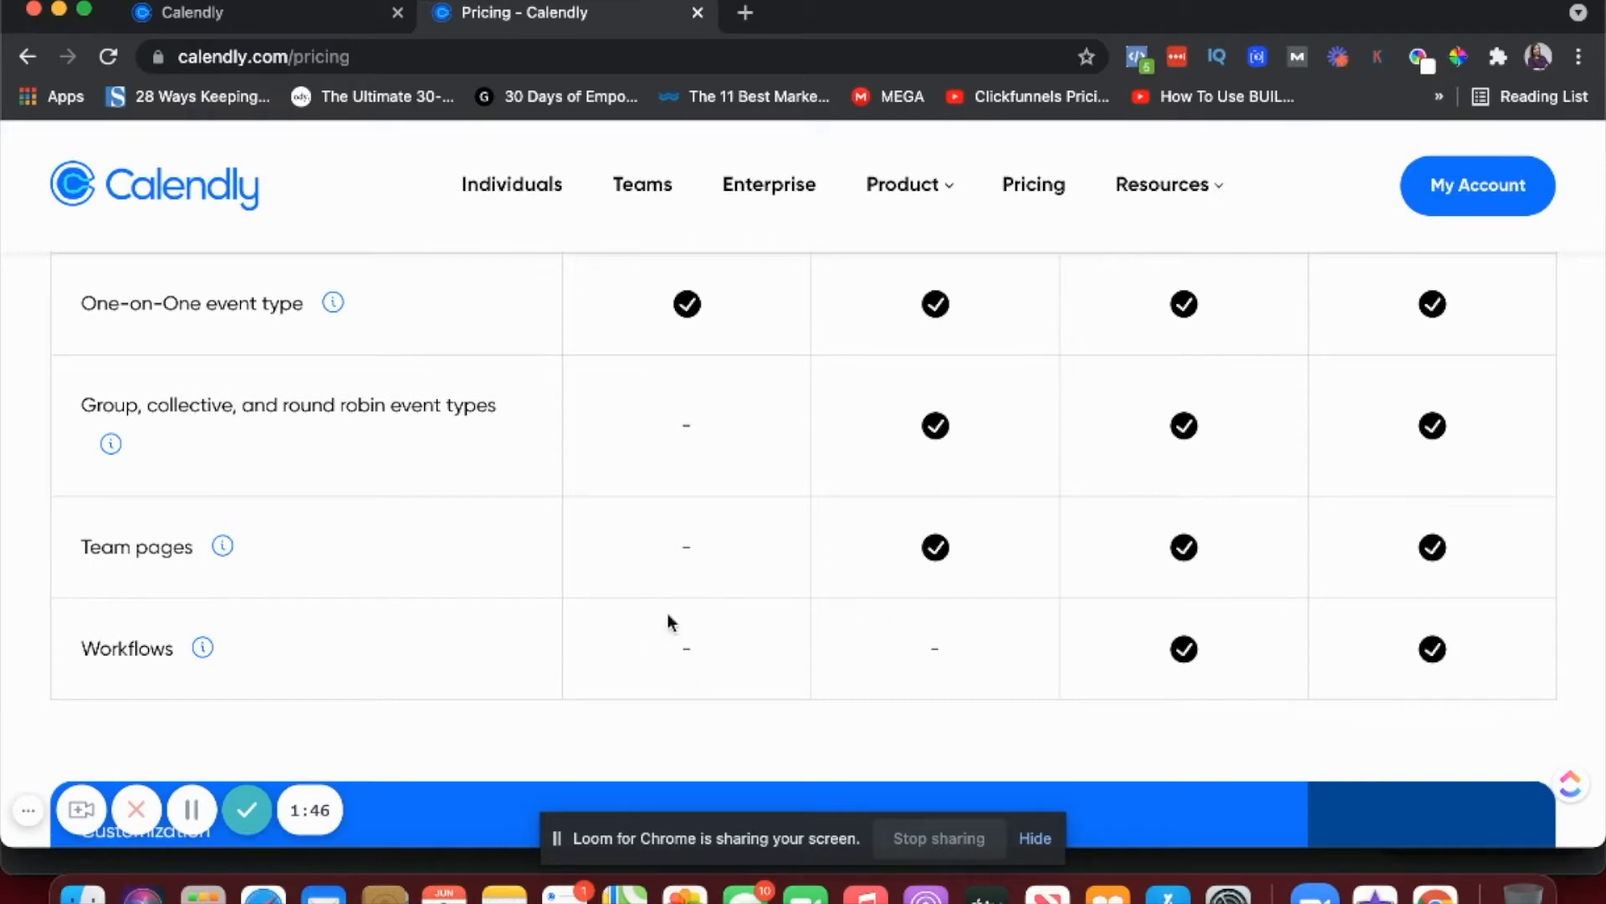
scroll(1241, 623, up, 10)
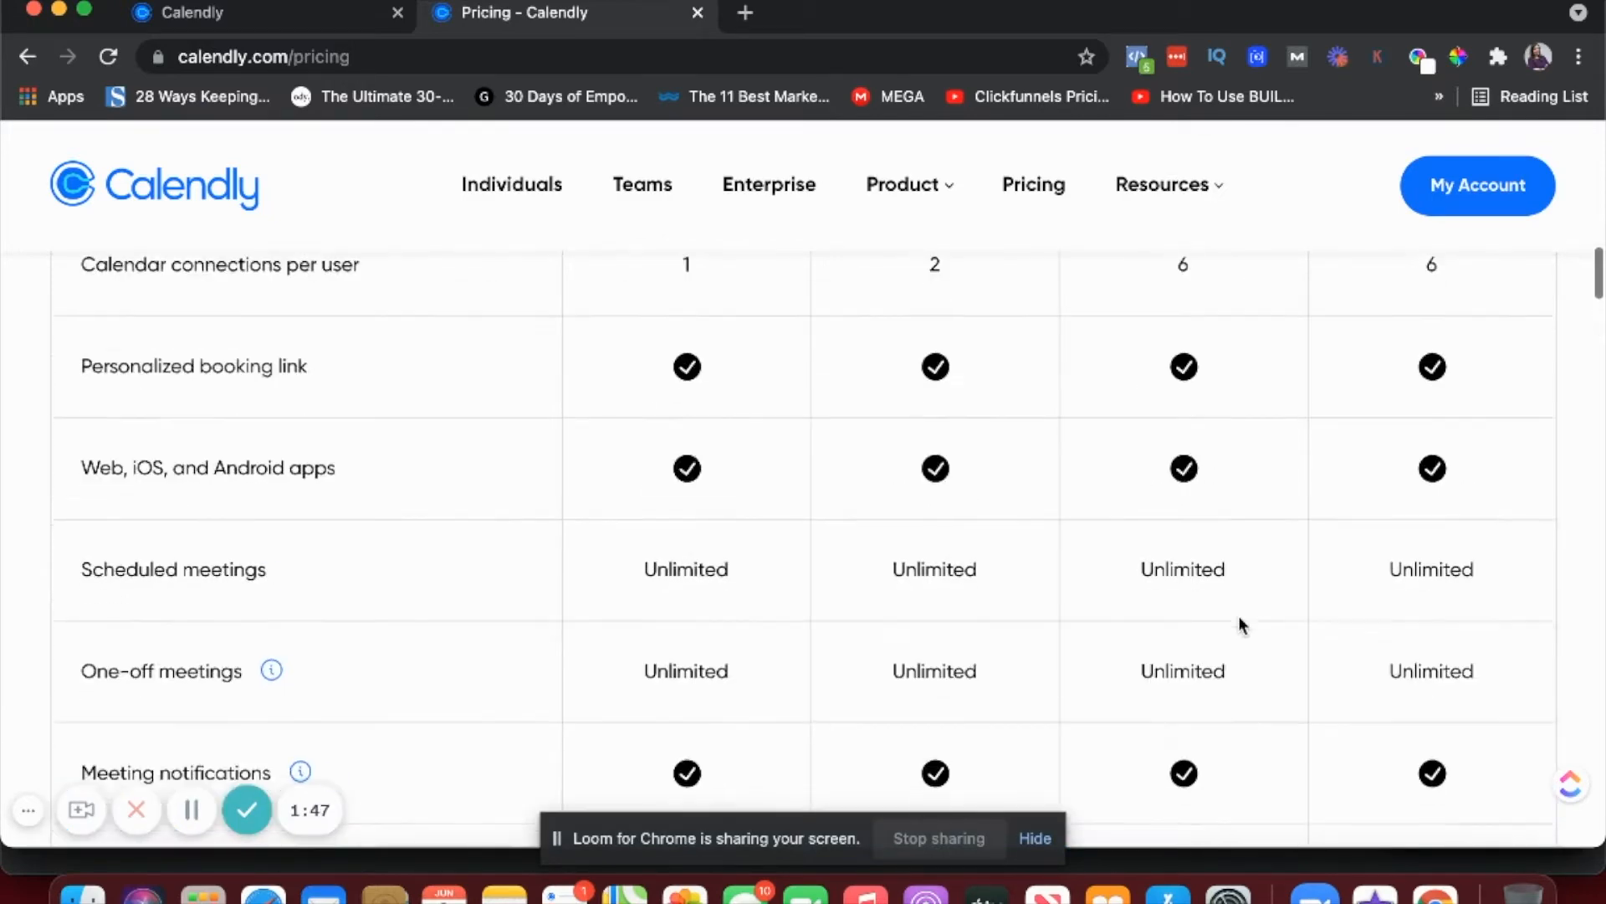
scroll(1231, 623, up, 3)
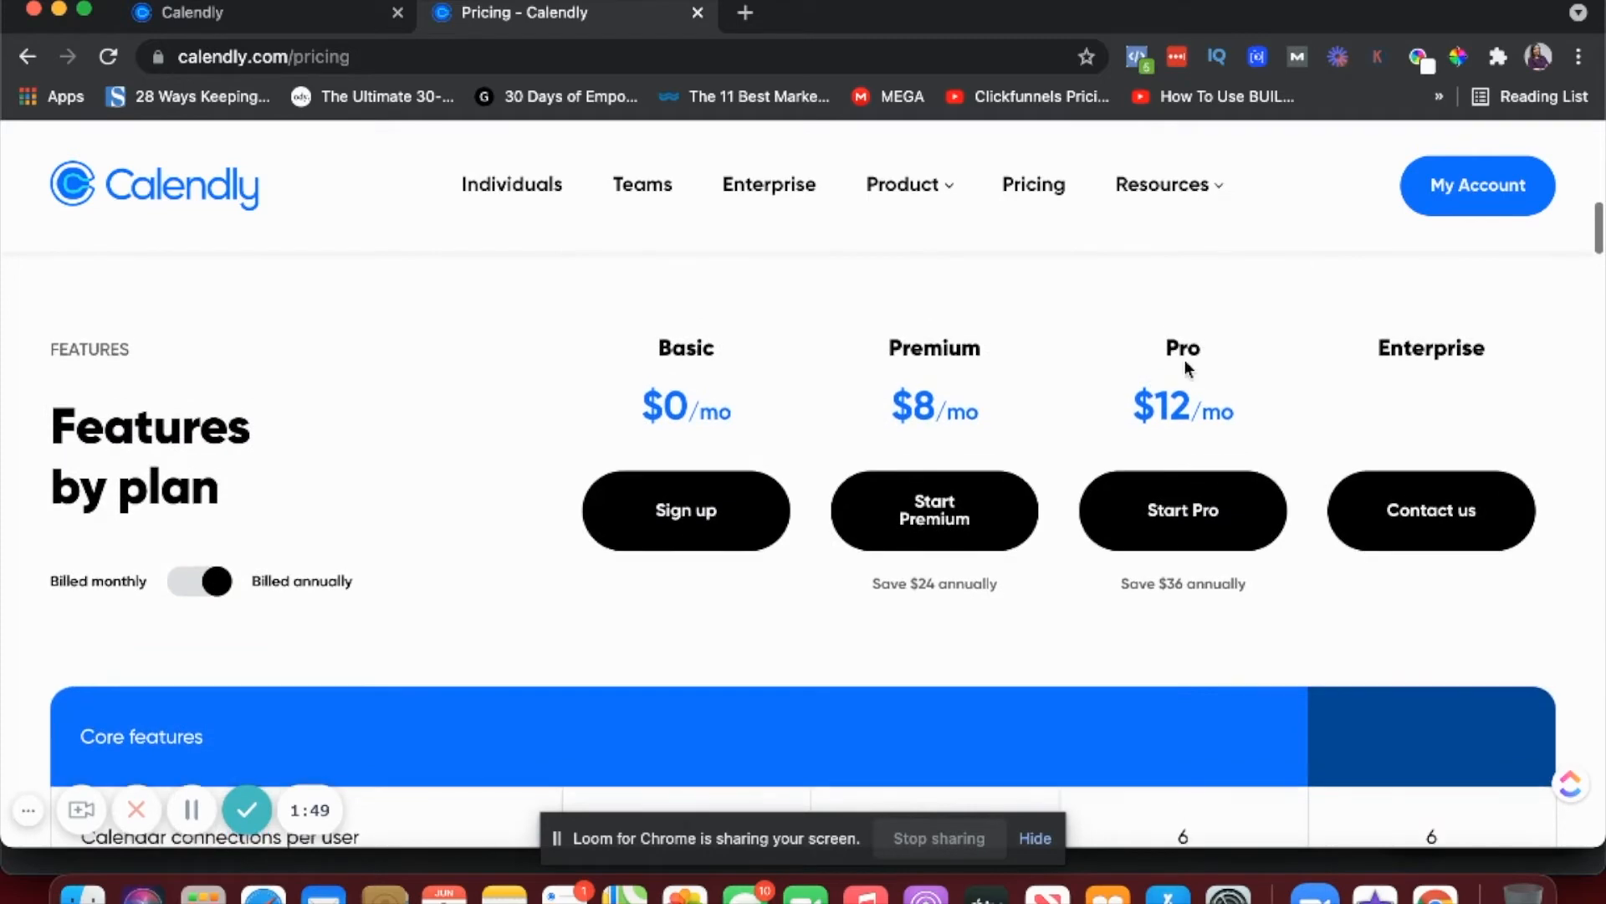
Step: Examine which plans include workflows and the customization features, from embed options to redirecting invitees
scroll(1182, 366, down, 10)
scroll(1182, 366, up, 3)
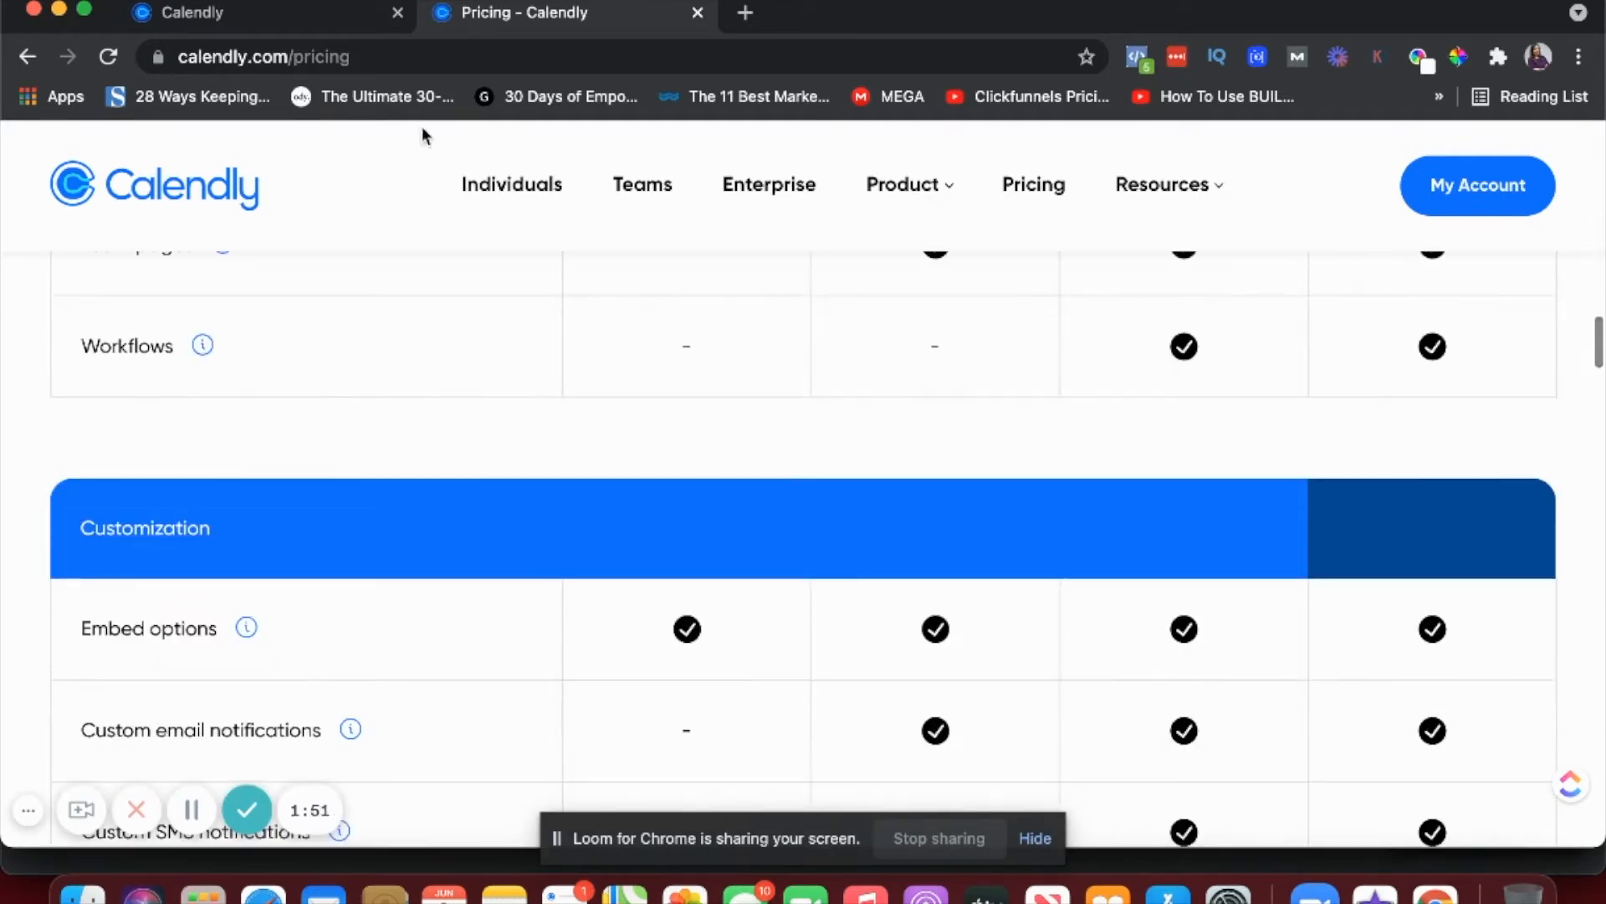
scroll(563, 388, down, 2)
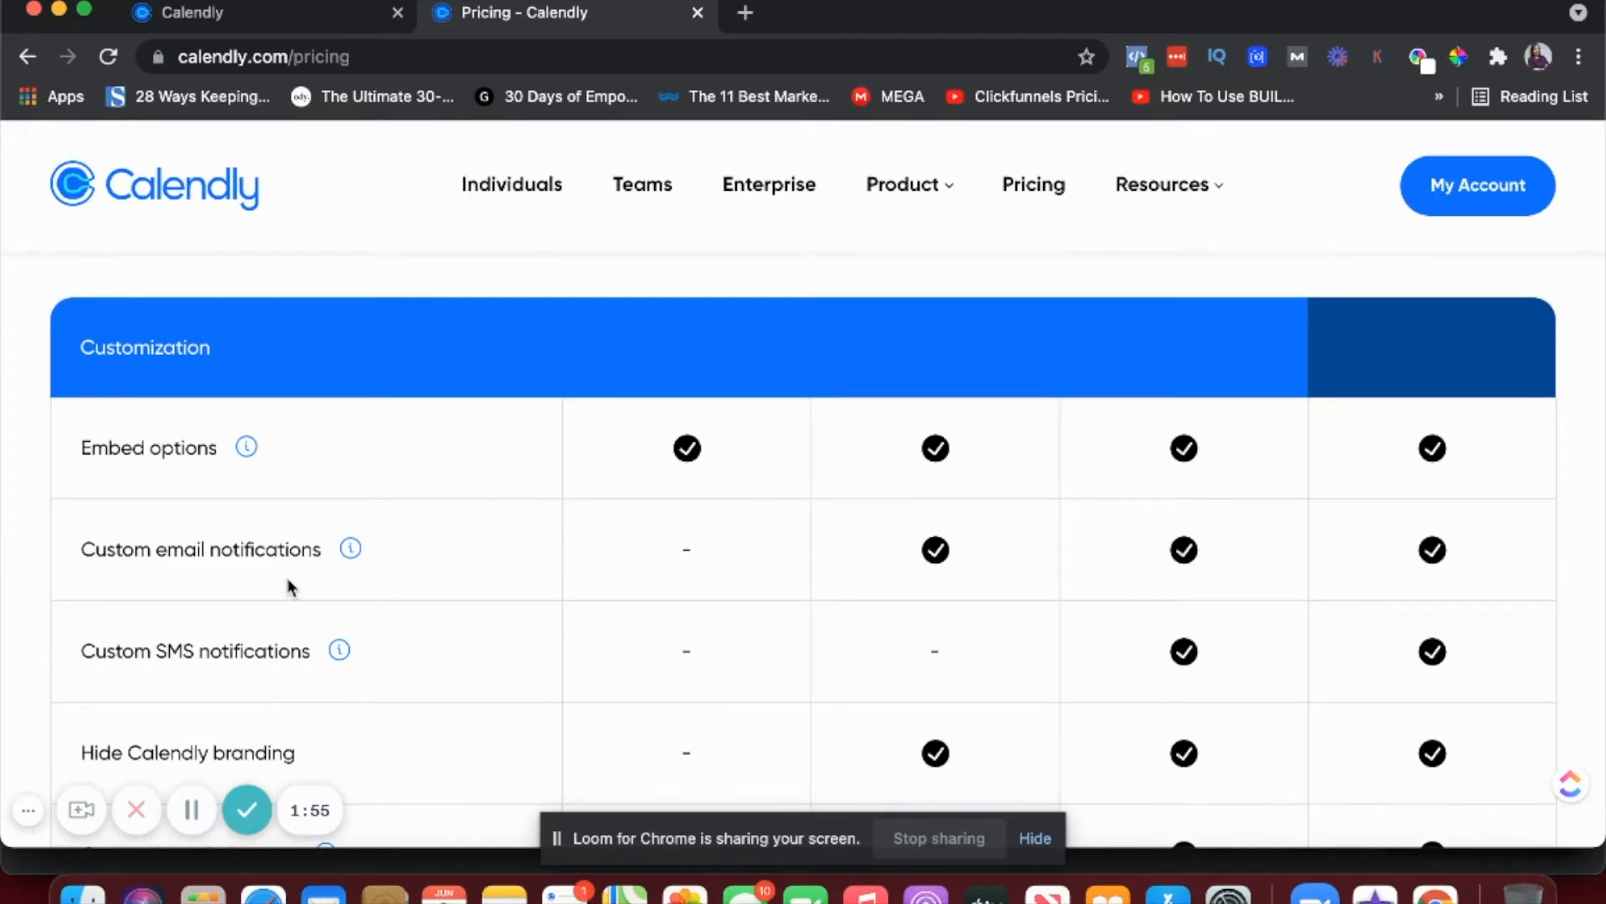
scroll(286, 579, up, 3)
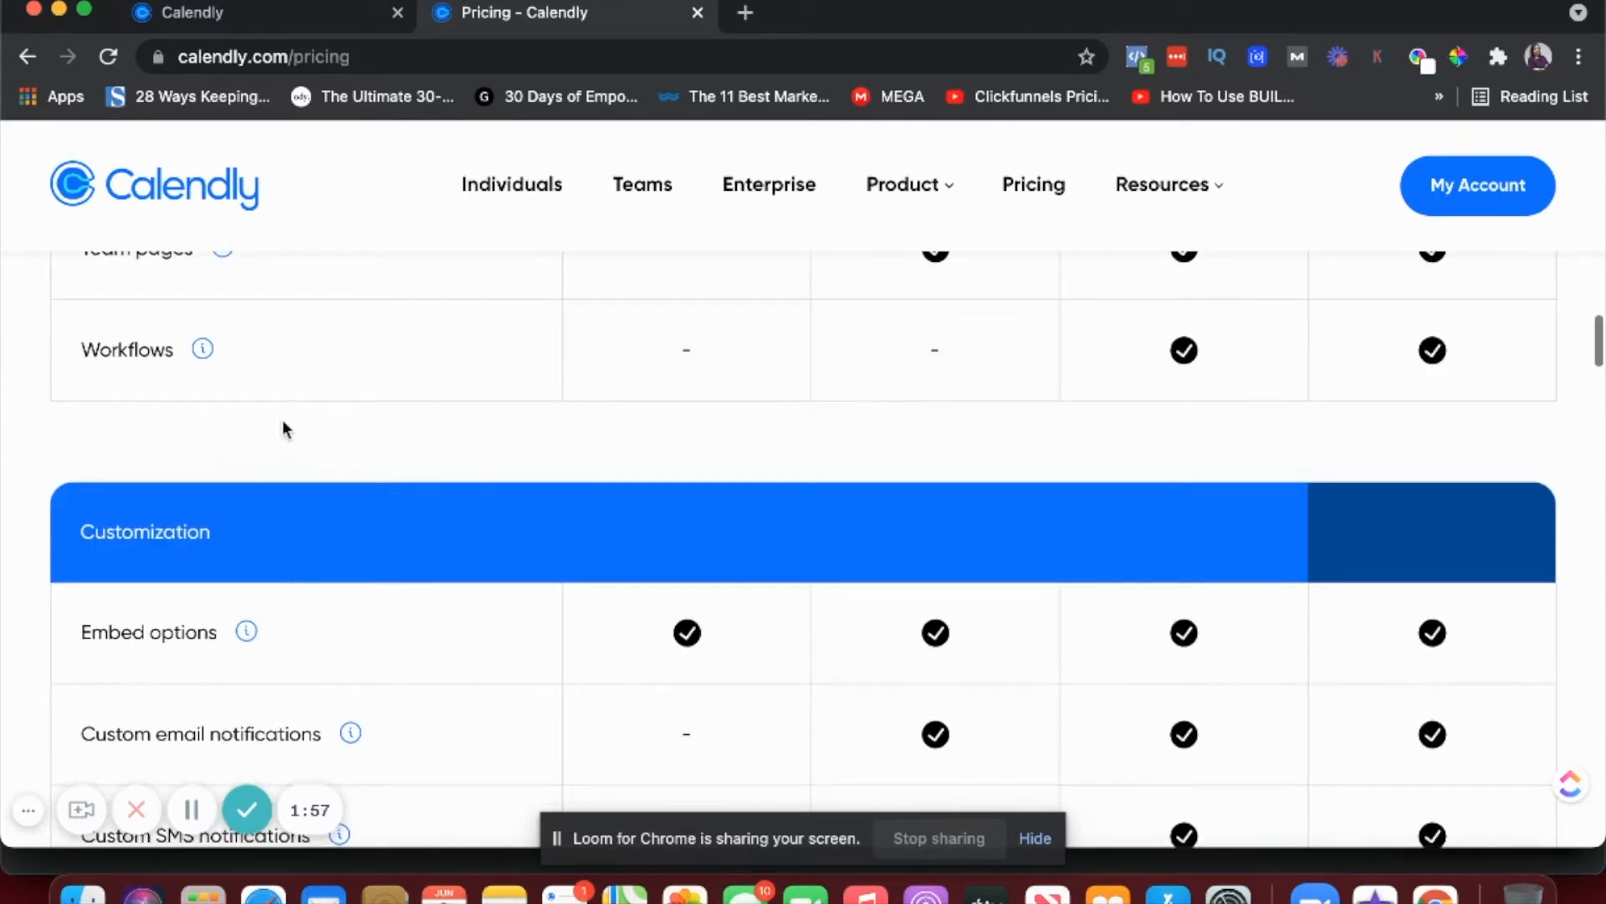
scroll(283, 419, down, 2)
scroll(683, 620, down, 2)
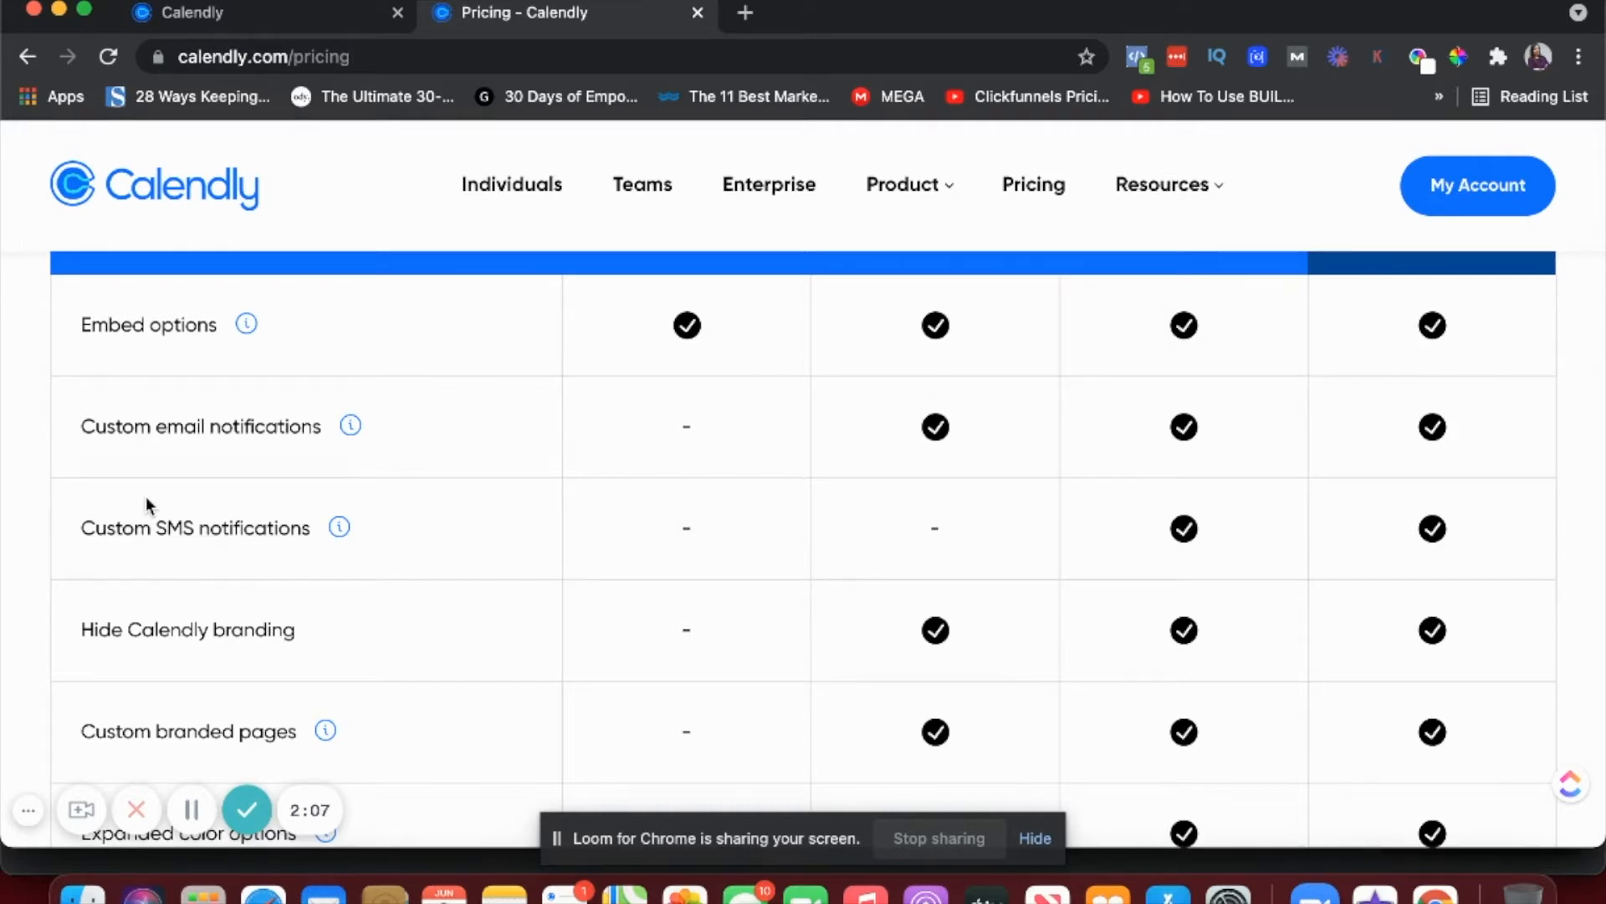
scroll(146, 502, down, 3)
mouse_move(323, 525)
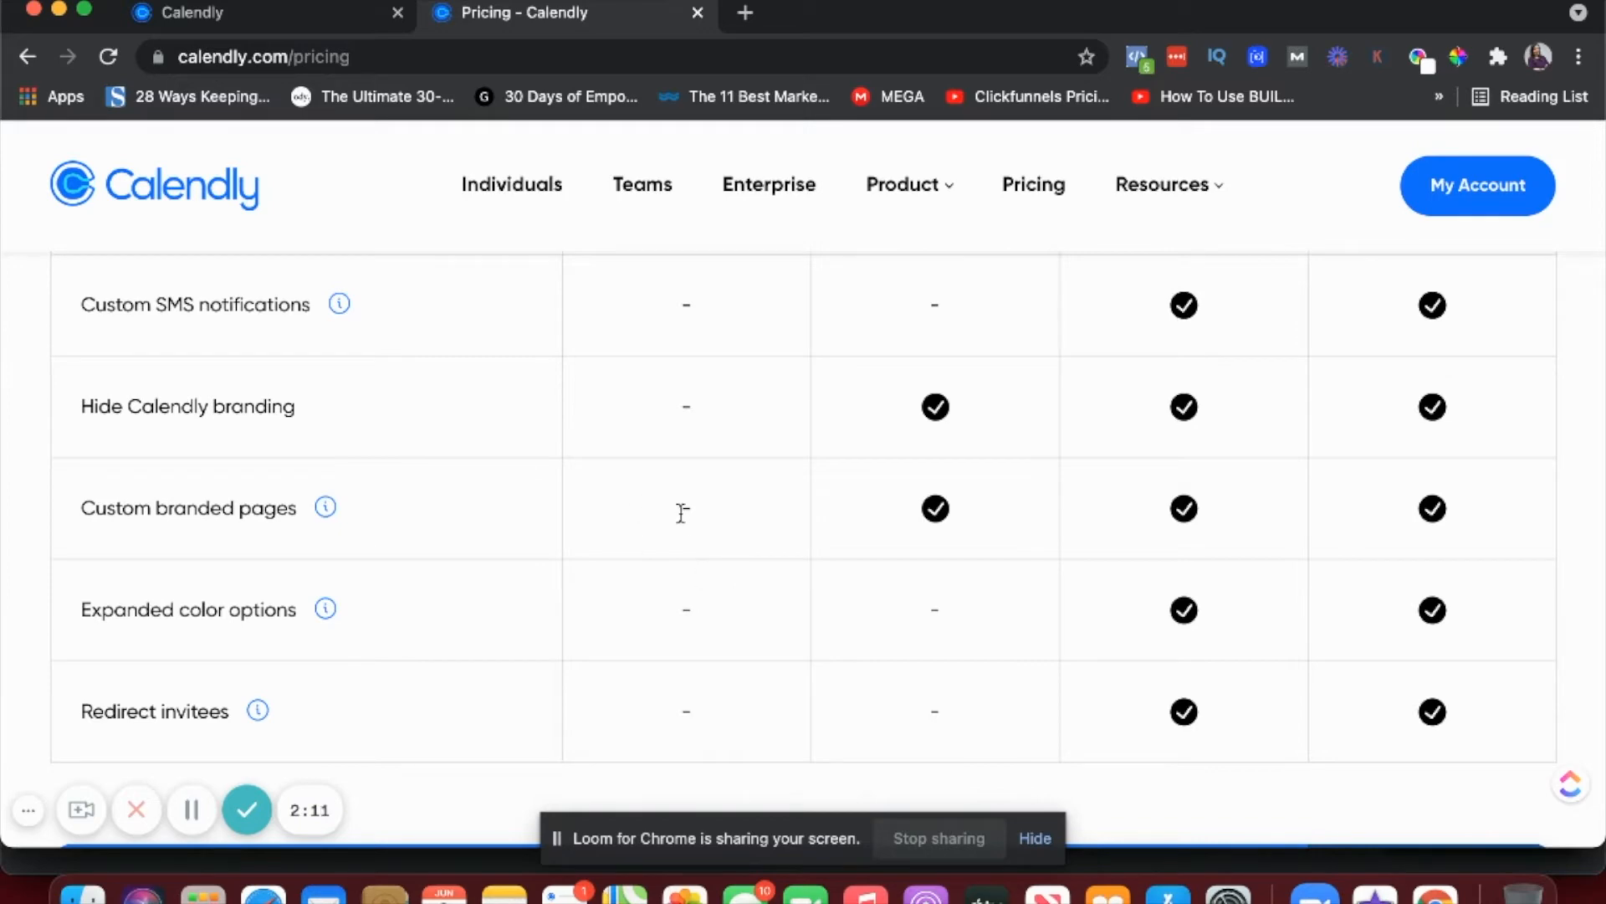
scroll(681, 512, down, 2)
scroll(661, 586, up, 2)
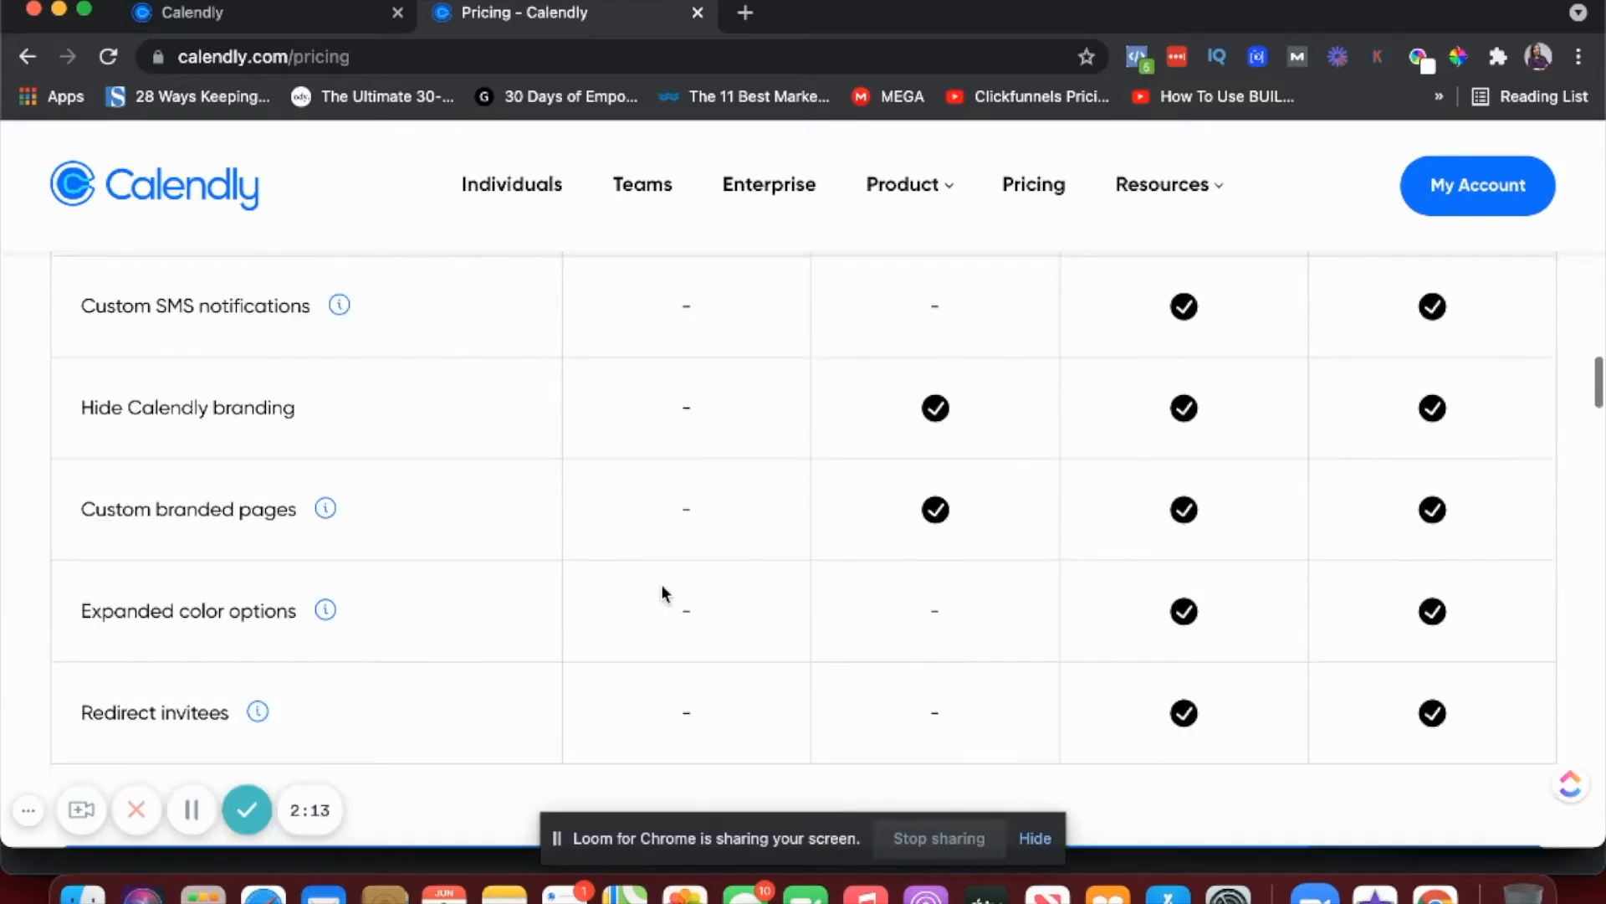
Step: Review the core features table again against the plan headings and prices
scroll(661, 588, up, 10)
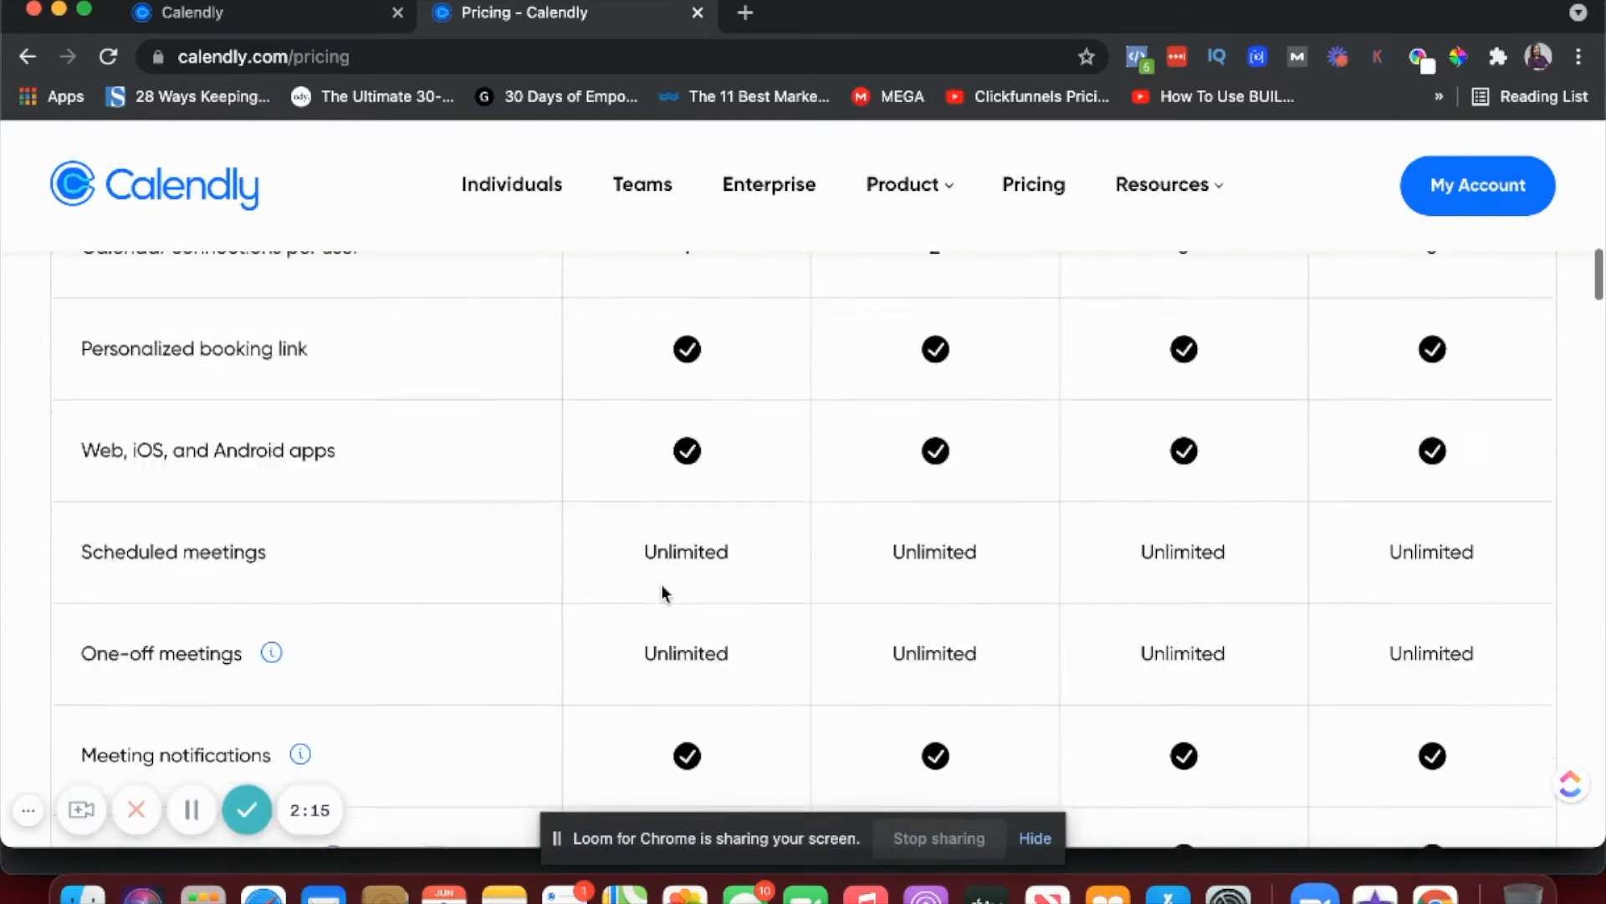
scroll(663, 593, up, 5)
scroll(663, 592, up, 2)
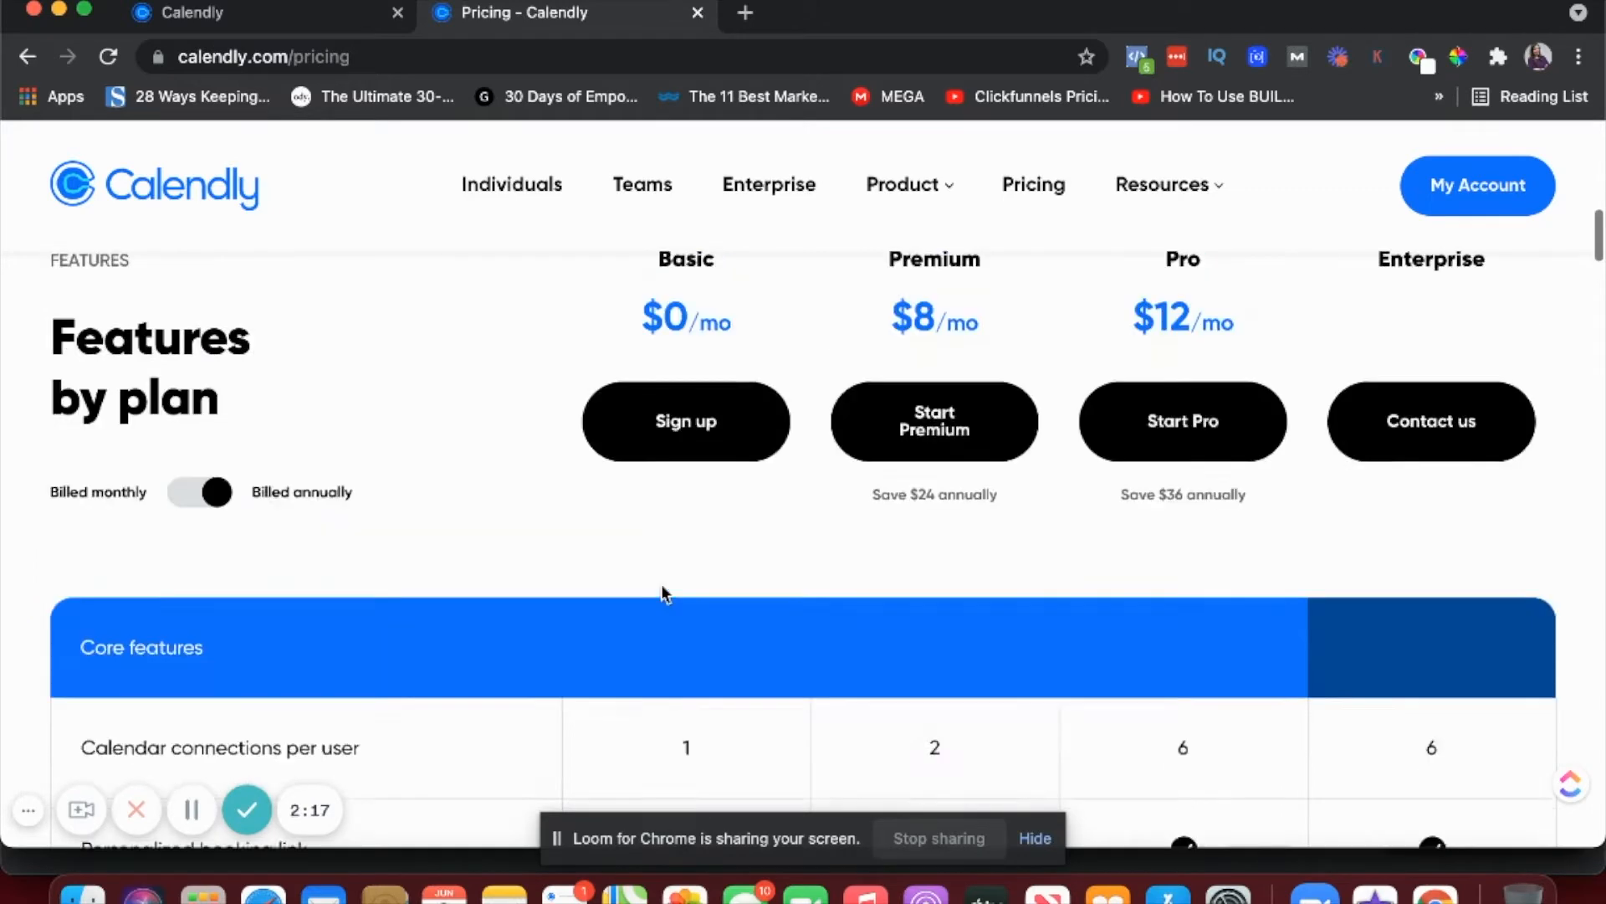
scroll(663, 593, down, 5)
scroll(662, 591, down, 7)
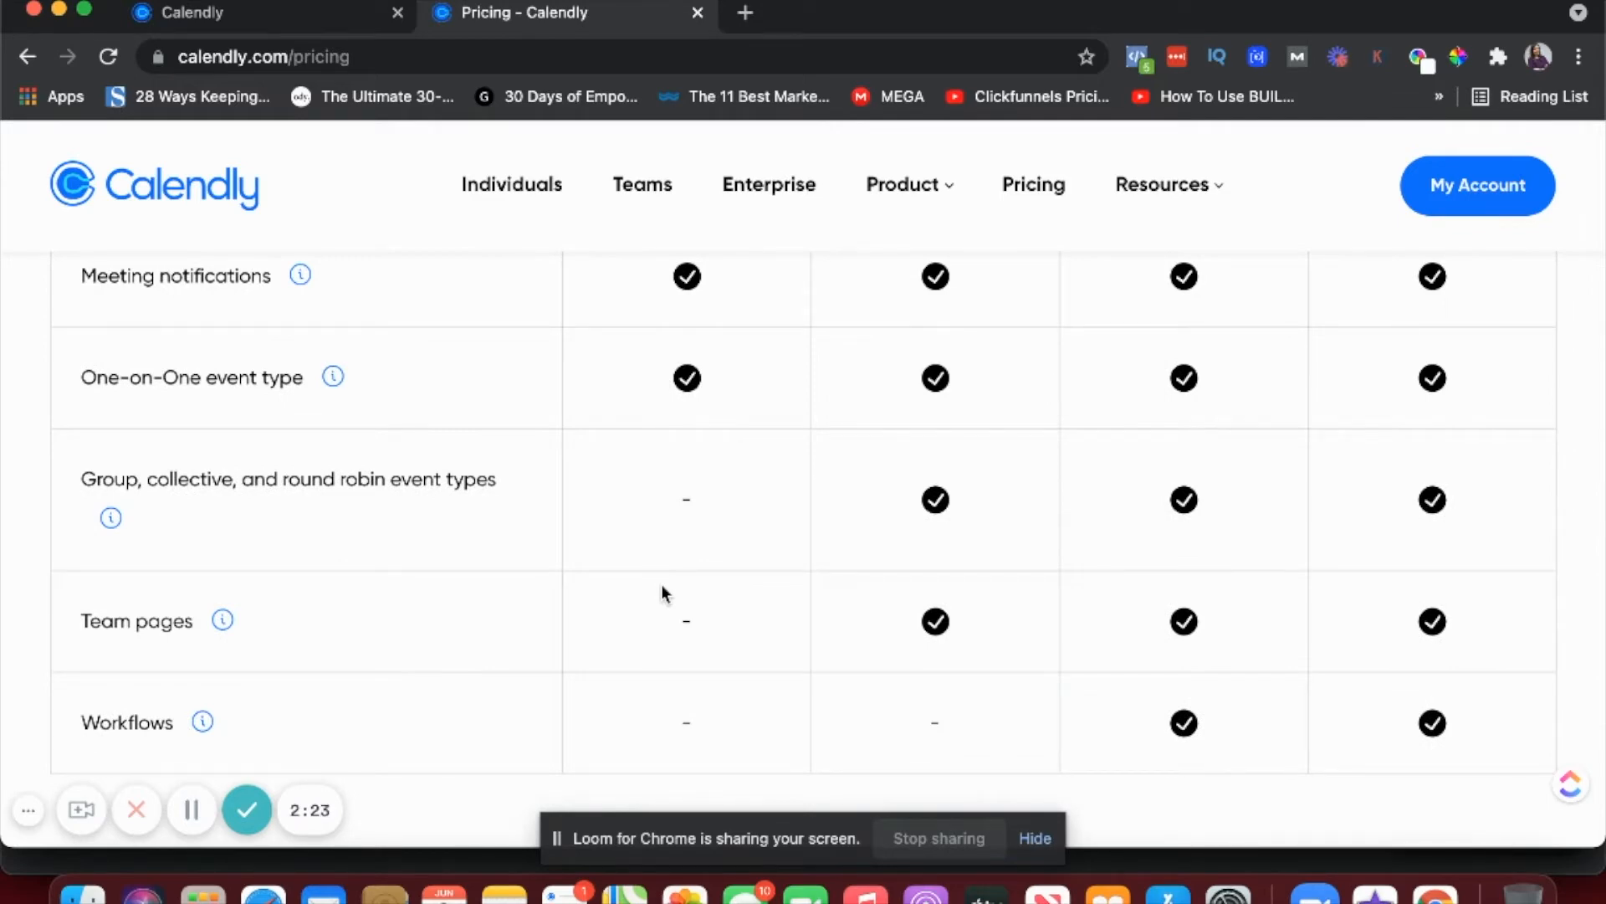
scroll(661, 592, up, 9)
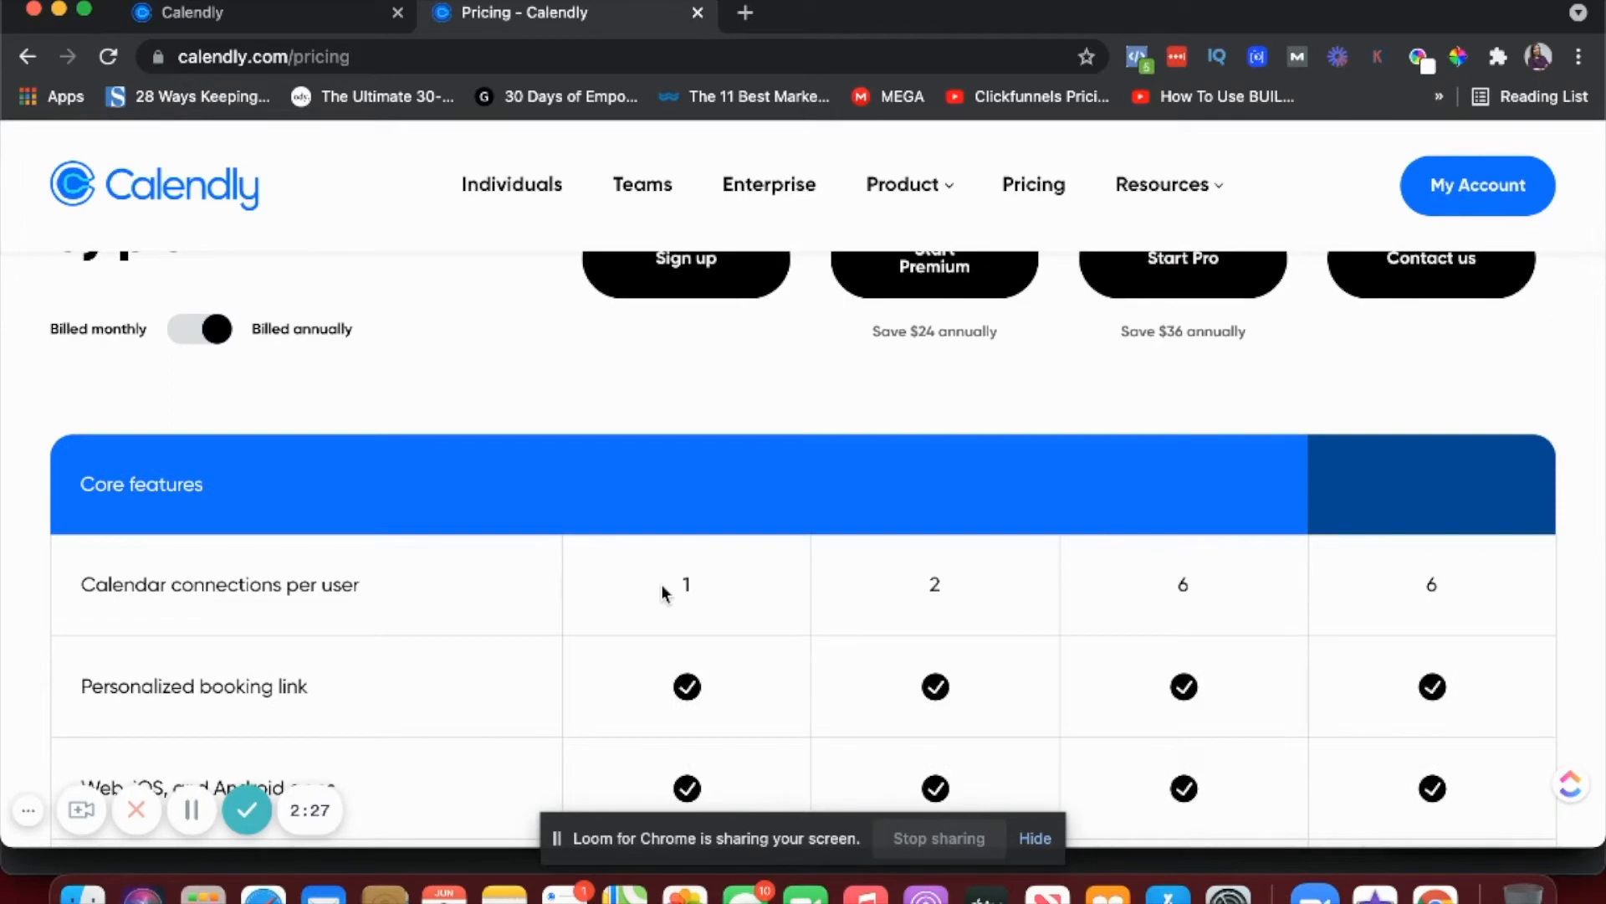
scroll(661, 592, up, 3)
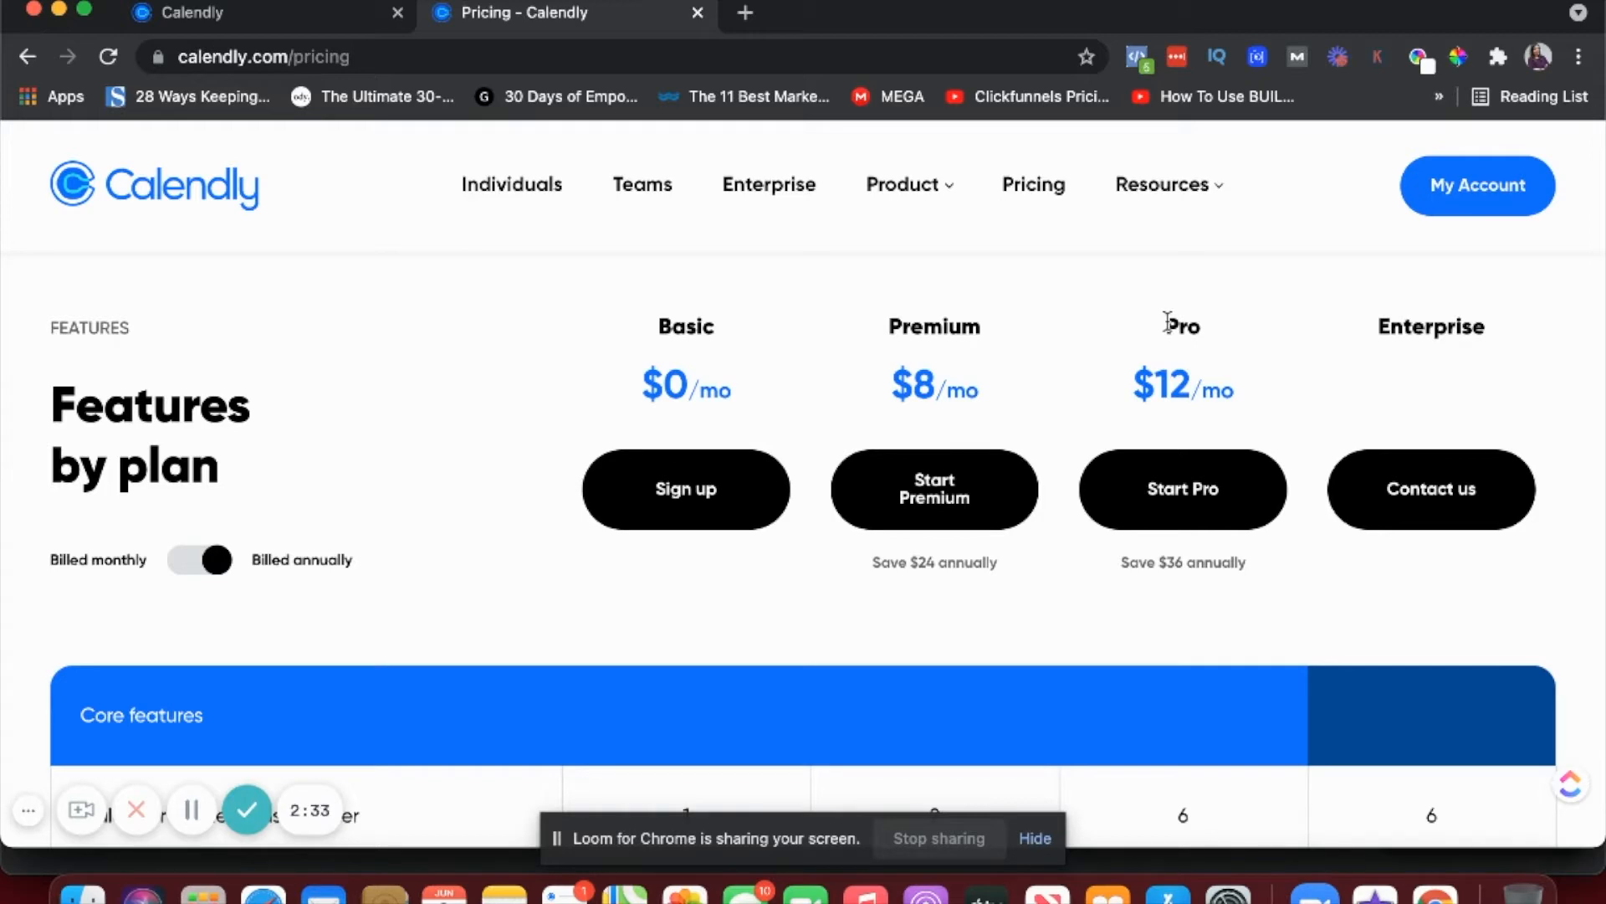
Step: Return to the account's event types page and delete the 15 Minute Meeting event type
click(306, 18)
scroll(628, 515, down, 2)
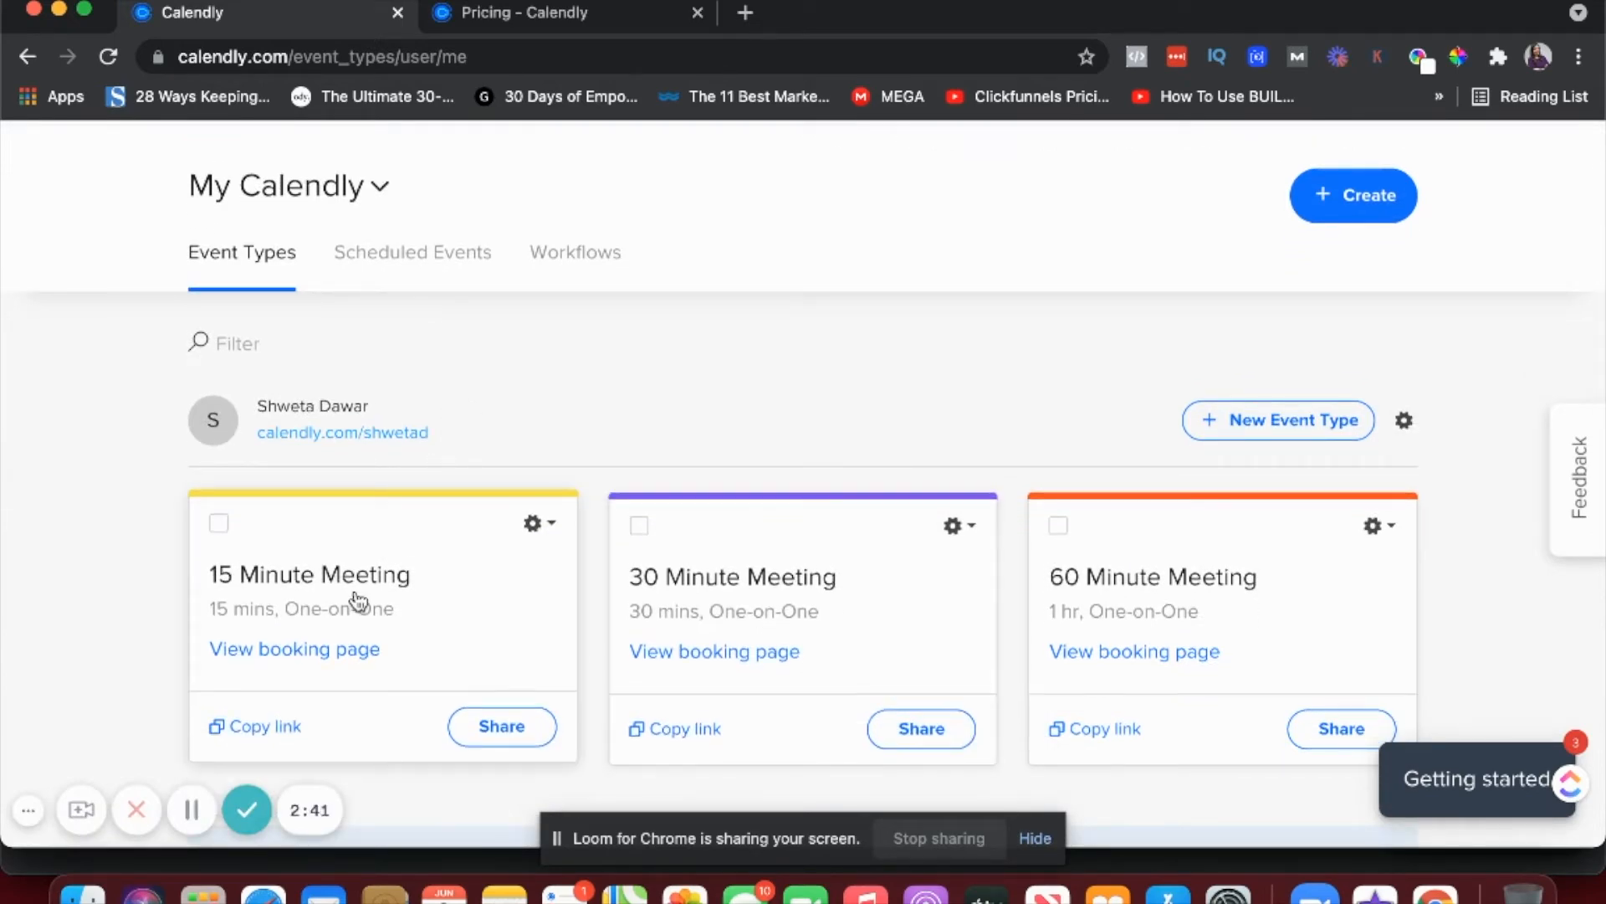
scroll(358, 599, down, 4)
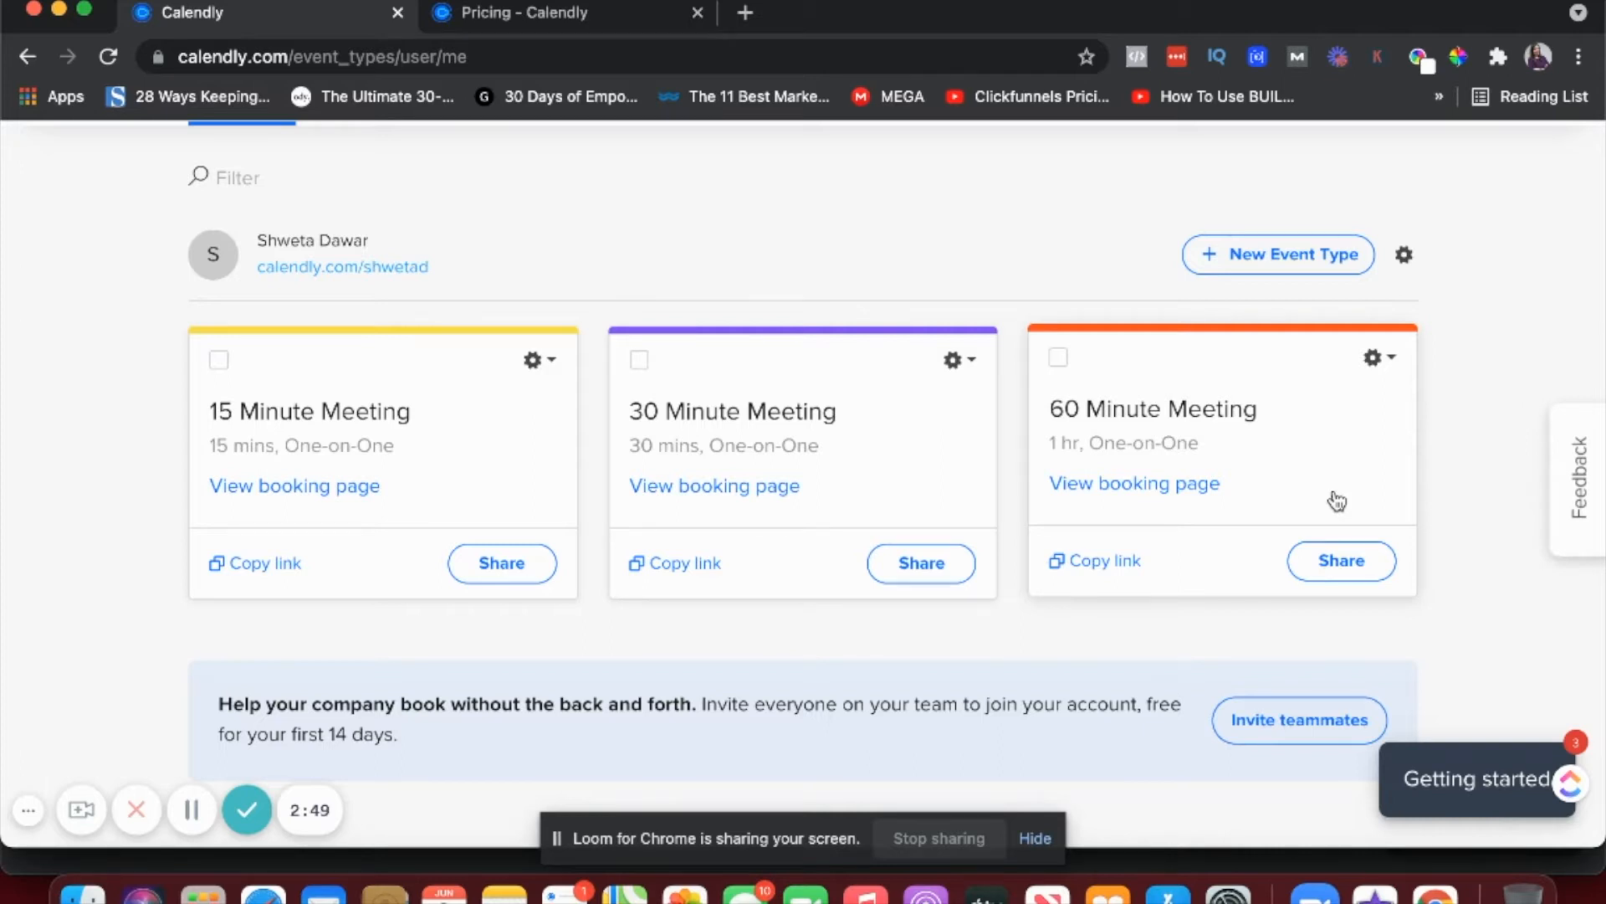
scroll(1334, 502, down, 1)
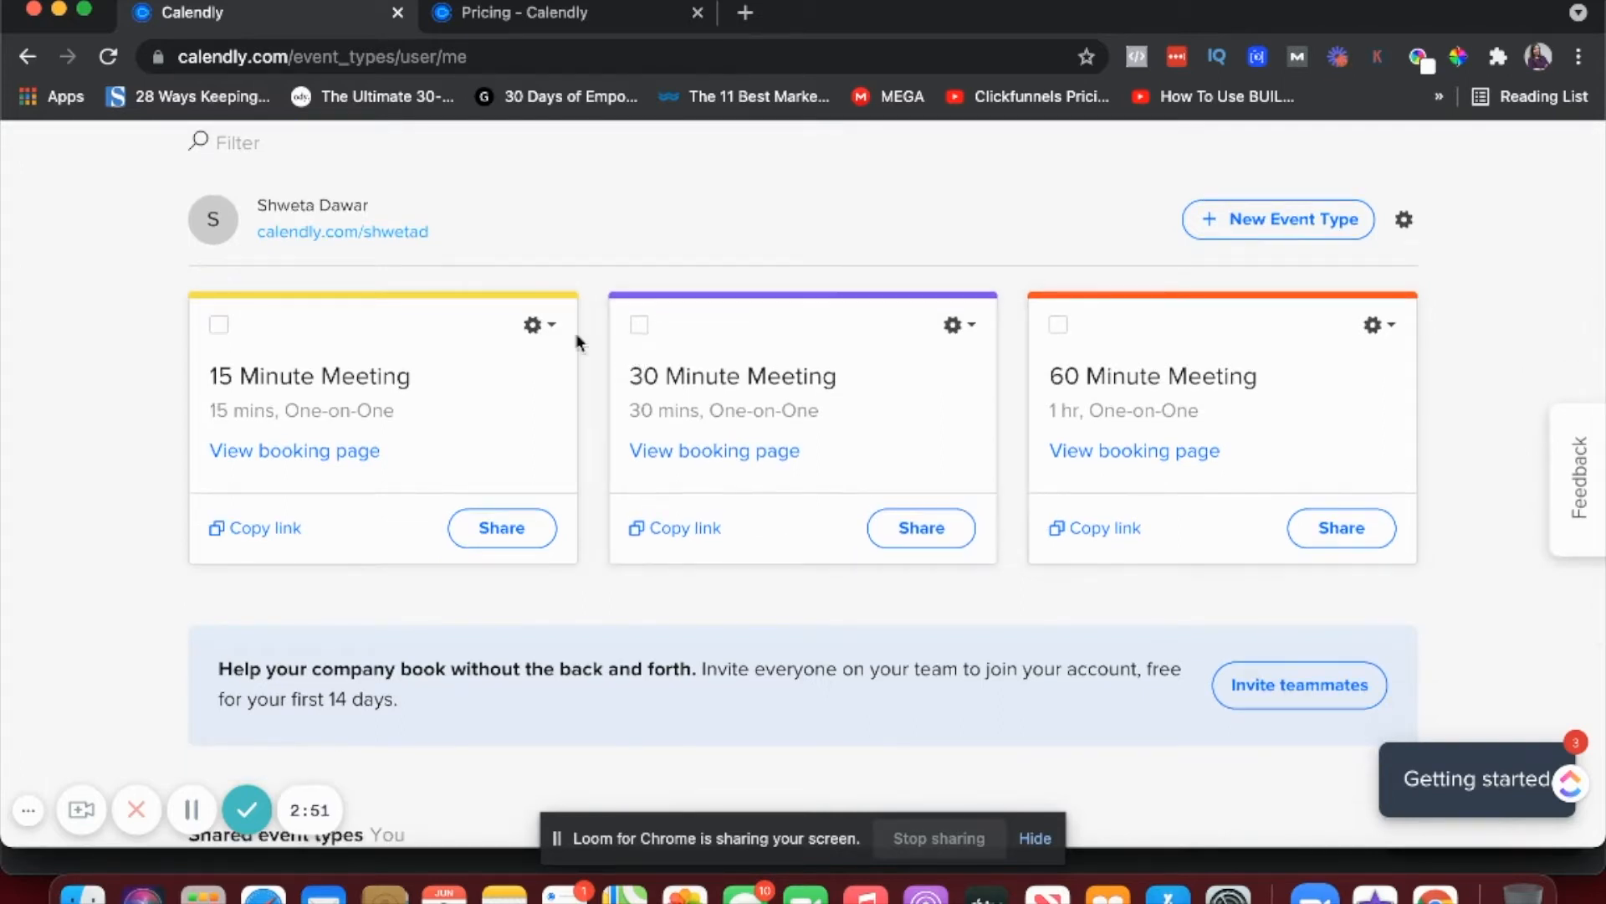
click(542, 326)
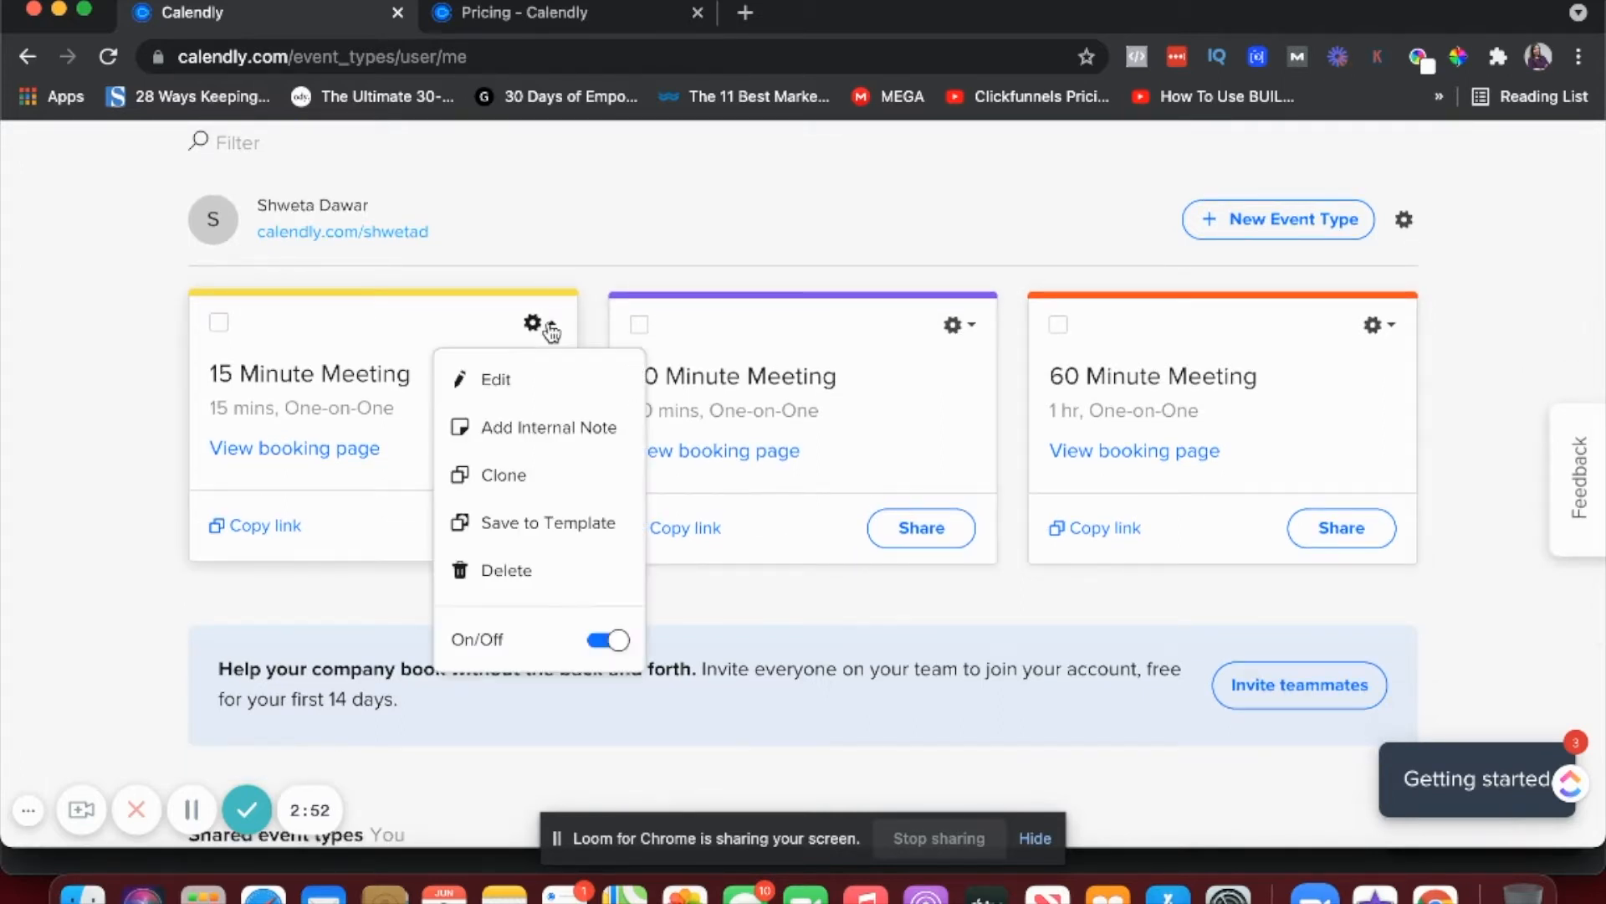
click(504, 572)
click(895, 444)
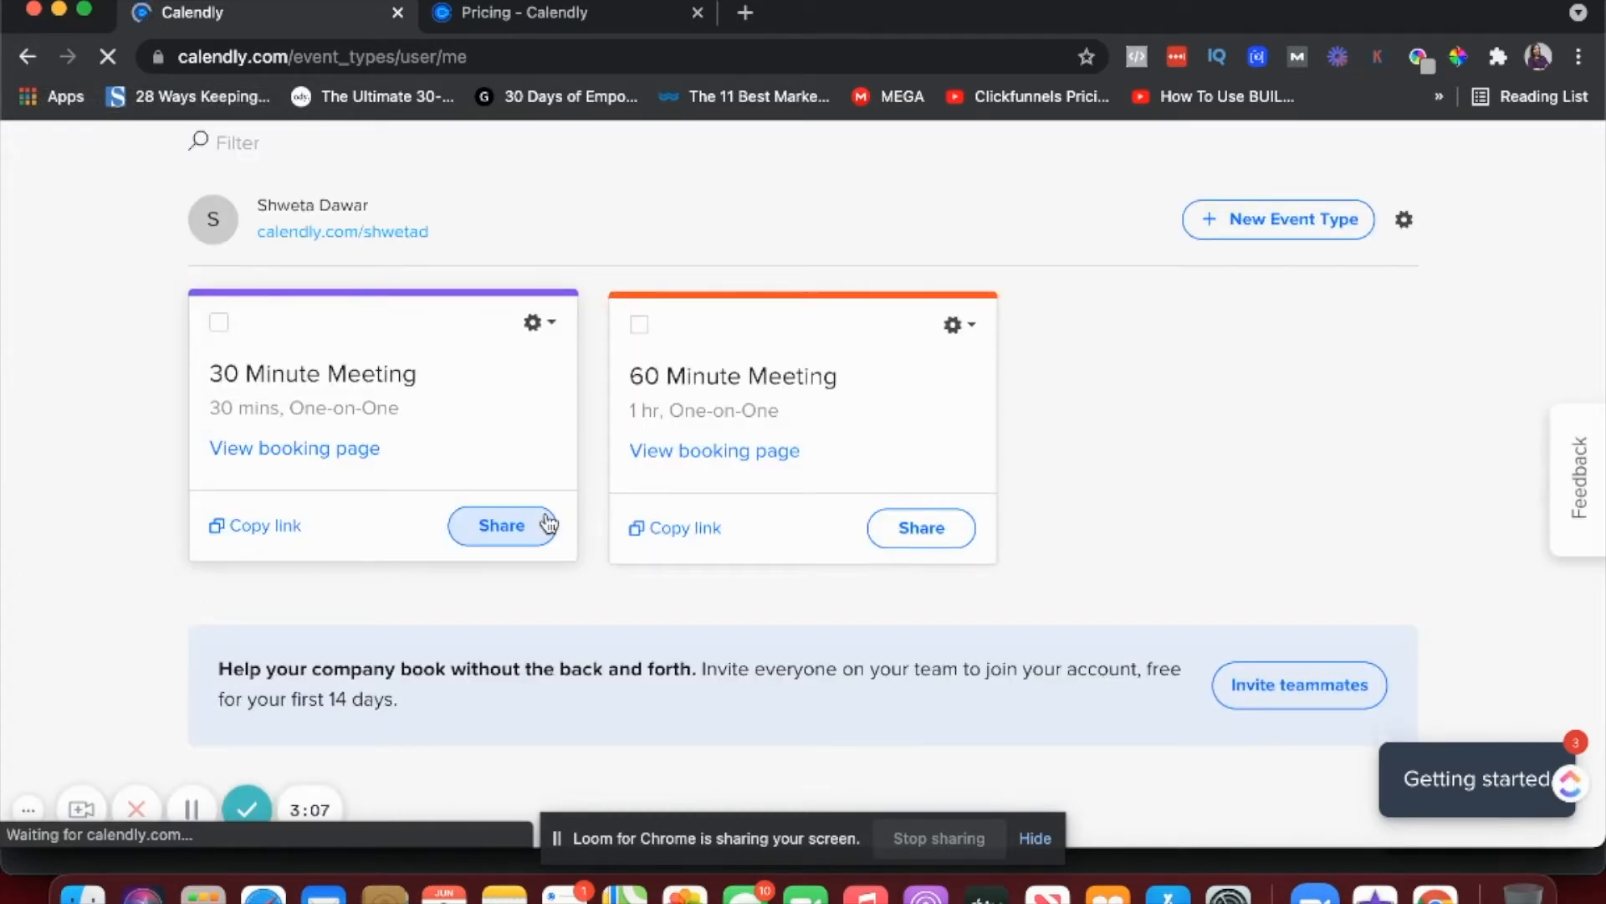
Step: Start creating a new event type and review the One-on-One, Group, Collective and Round Robin options
scroll(546, 519, up, 3)
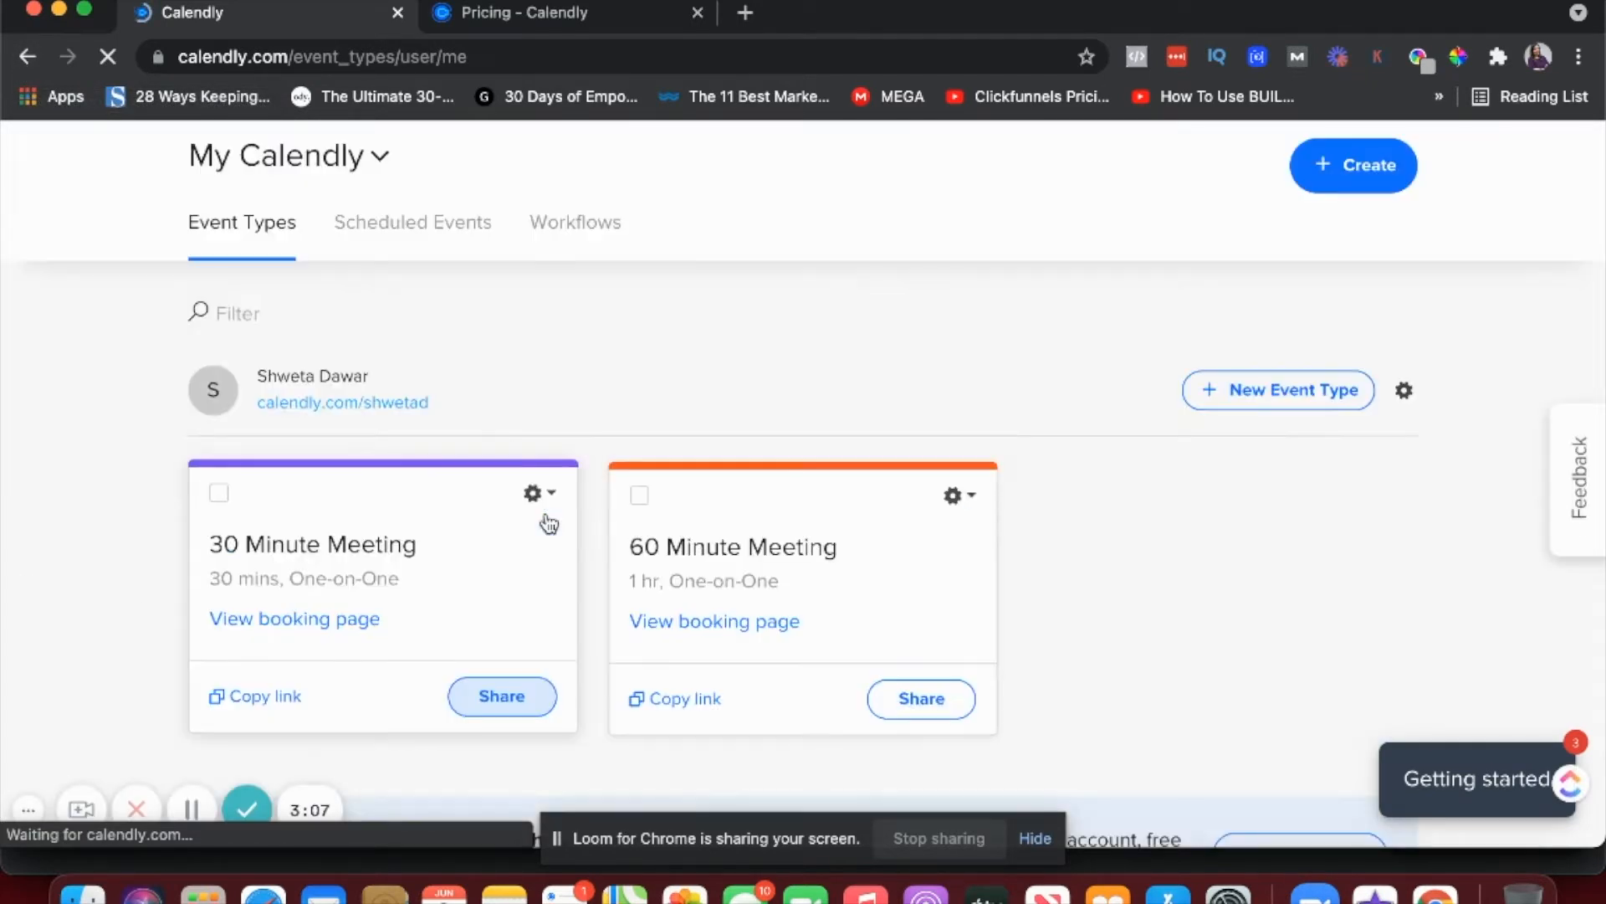
click(1268, 393)
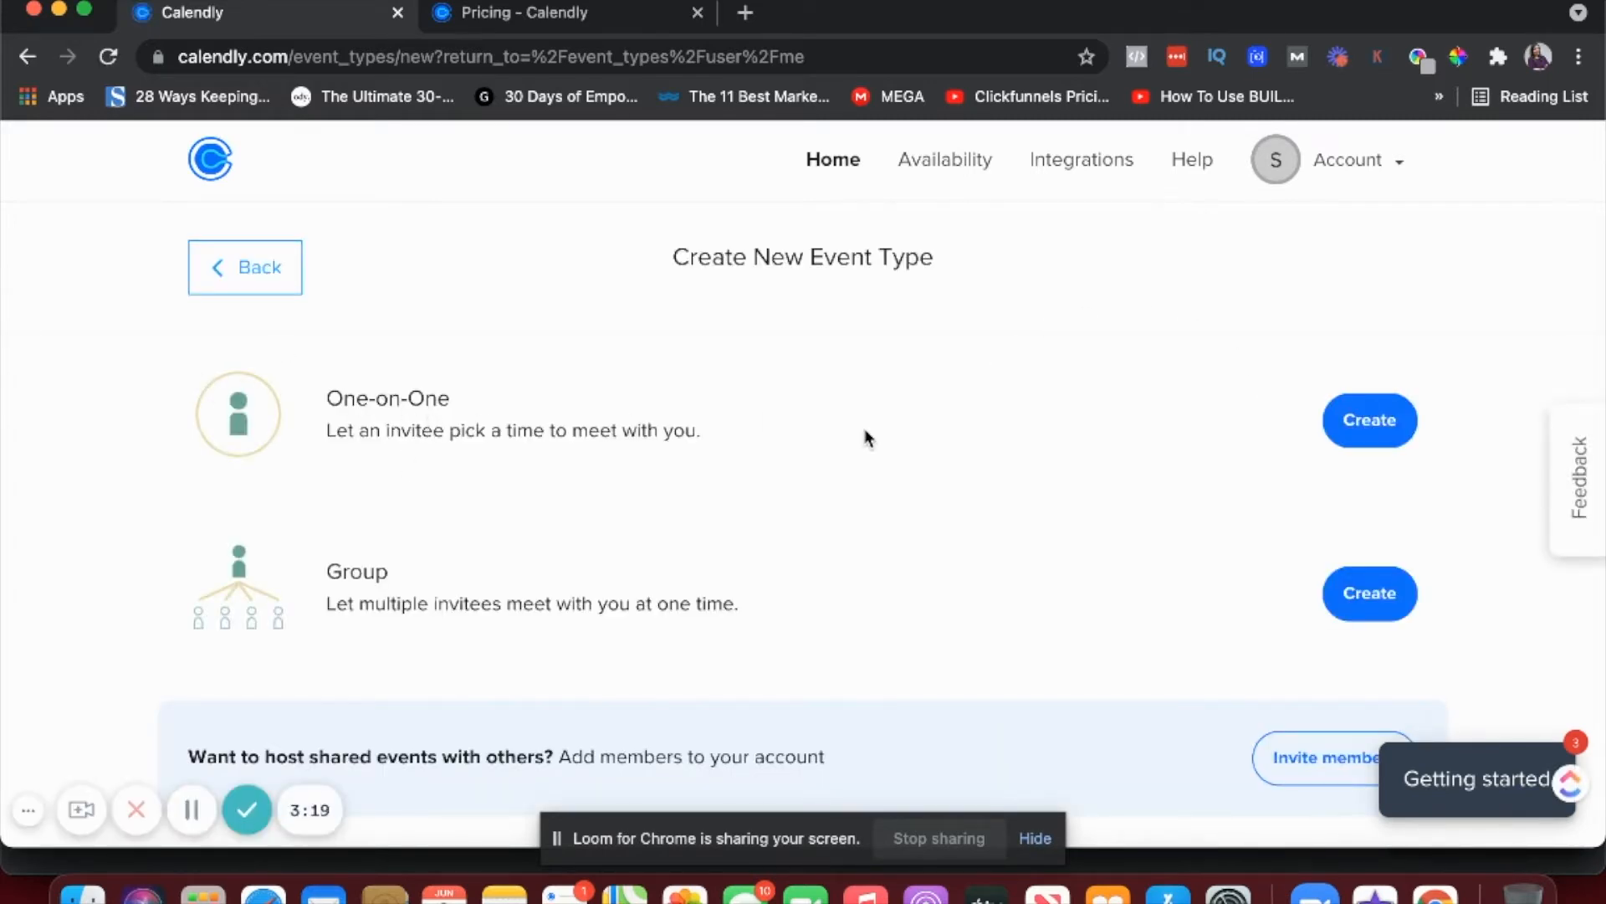
scroll(865, 434, down, 3)
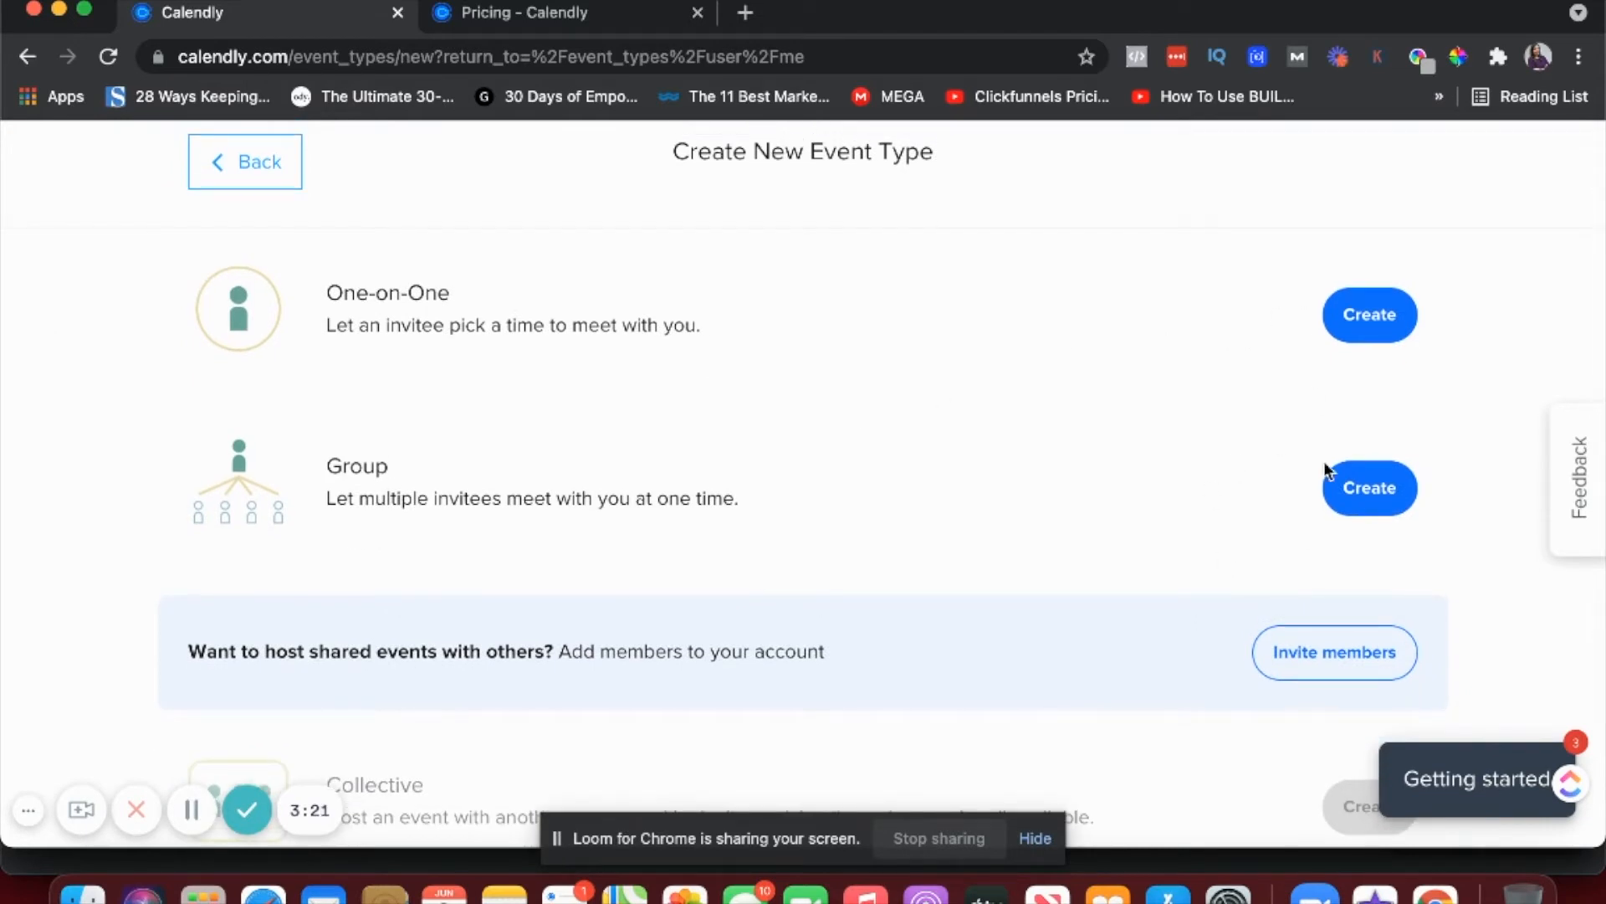
scroll(1313, 465, down, 3)
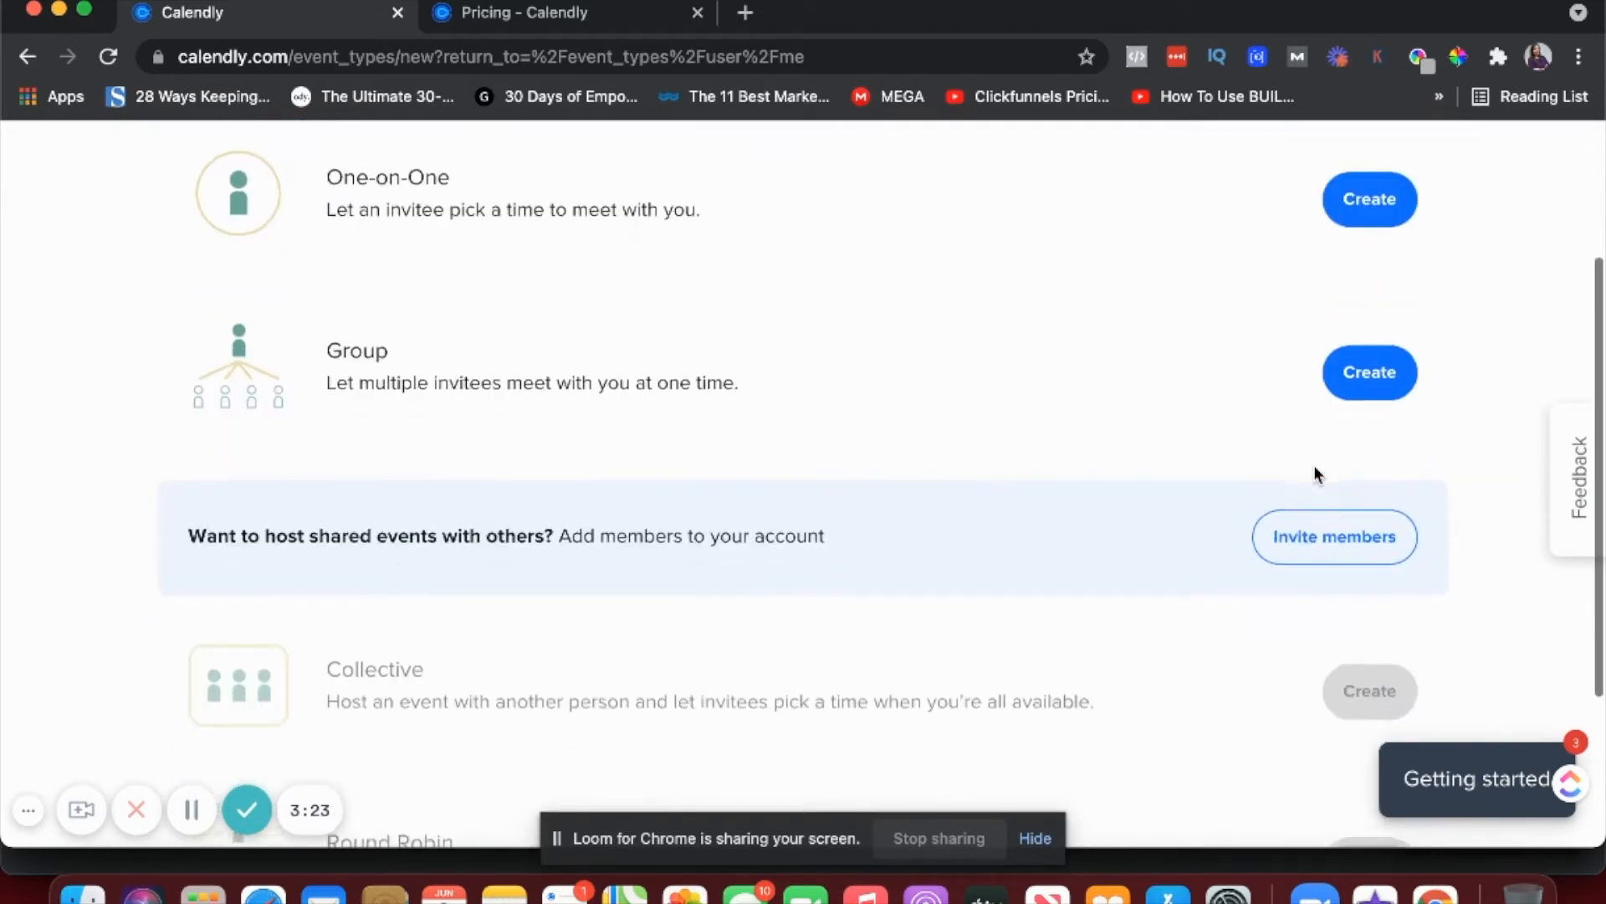
scroll(1313, 465, up, 2)
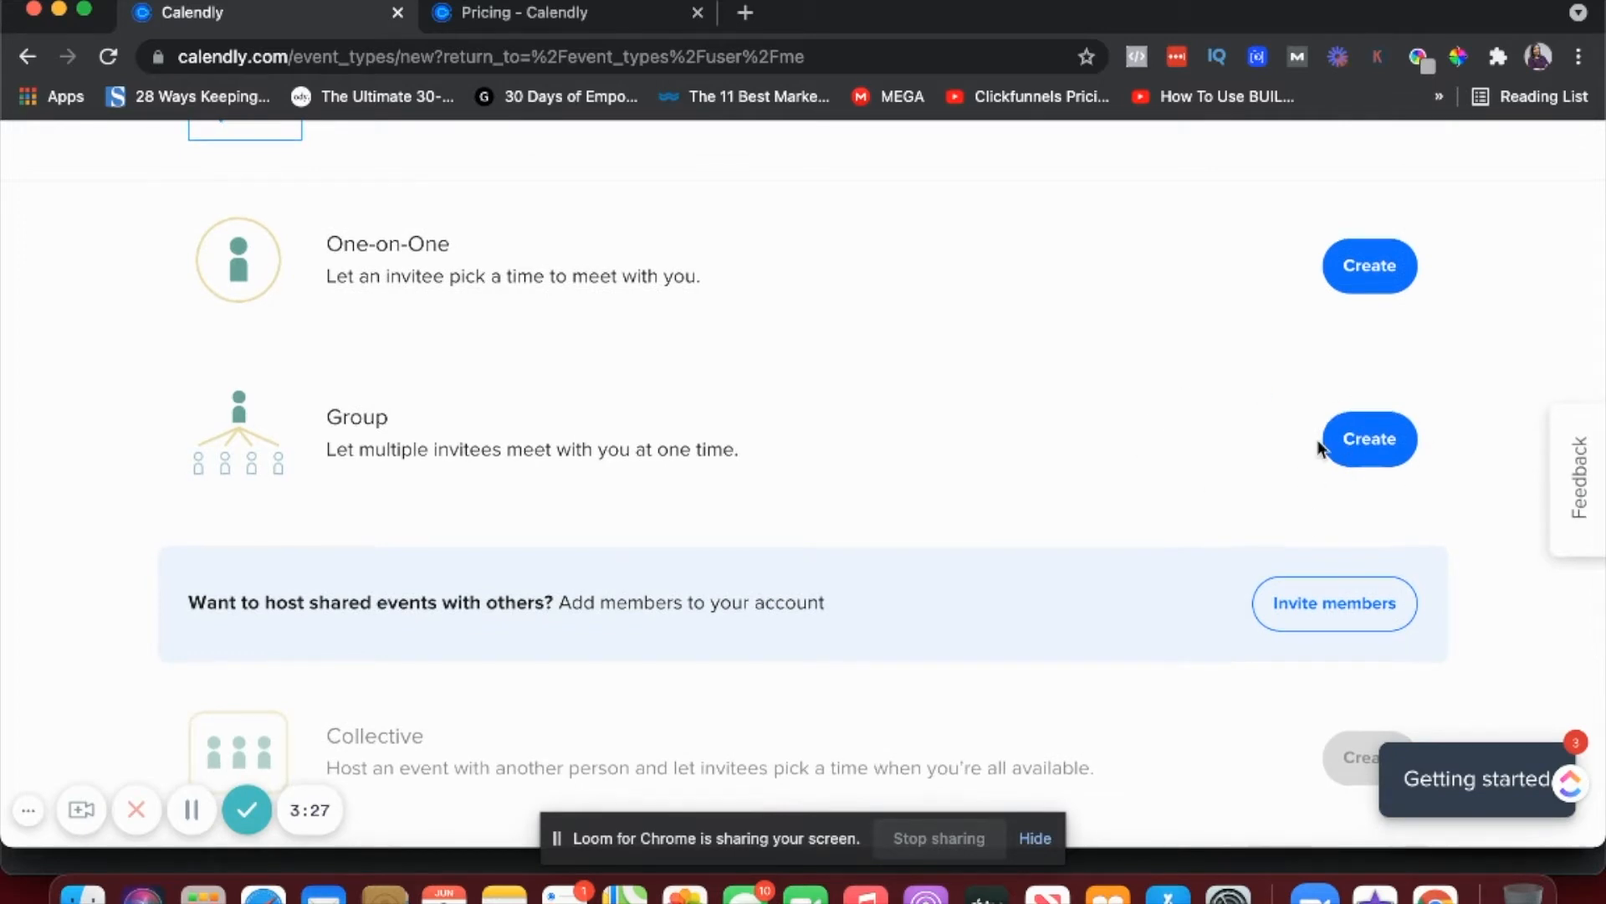
scroll(1323, 448, down, 3)
scroll(1290, 380, down, 1)
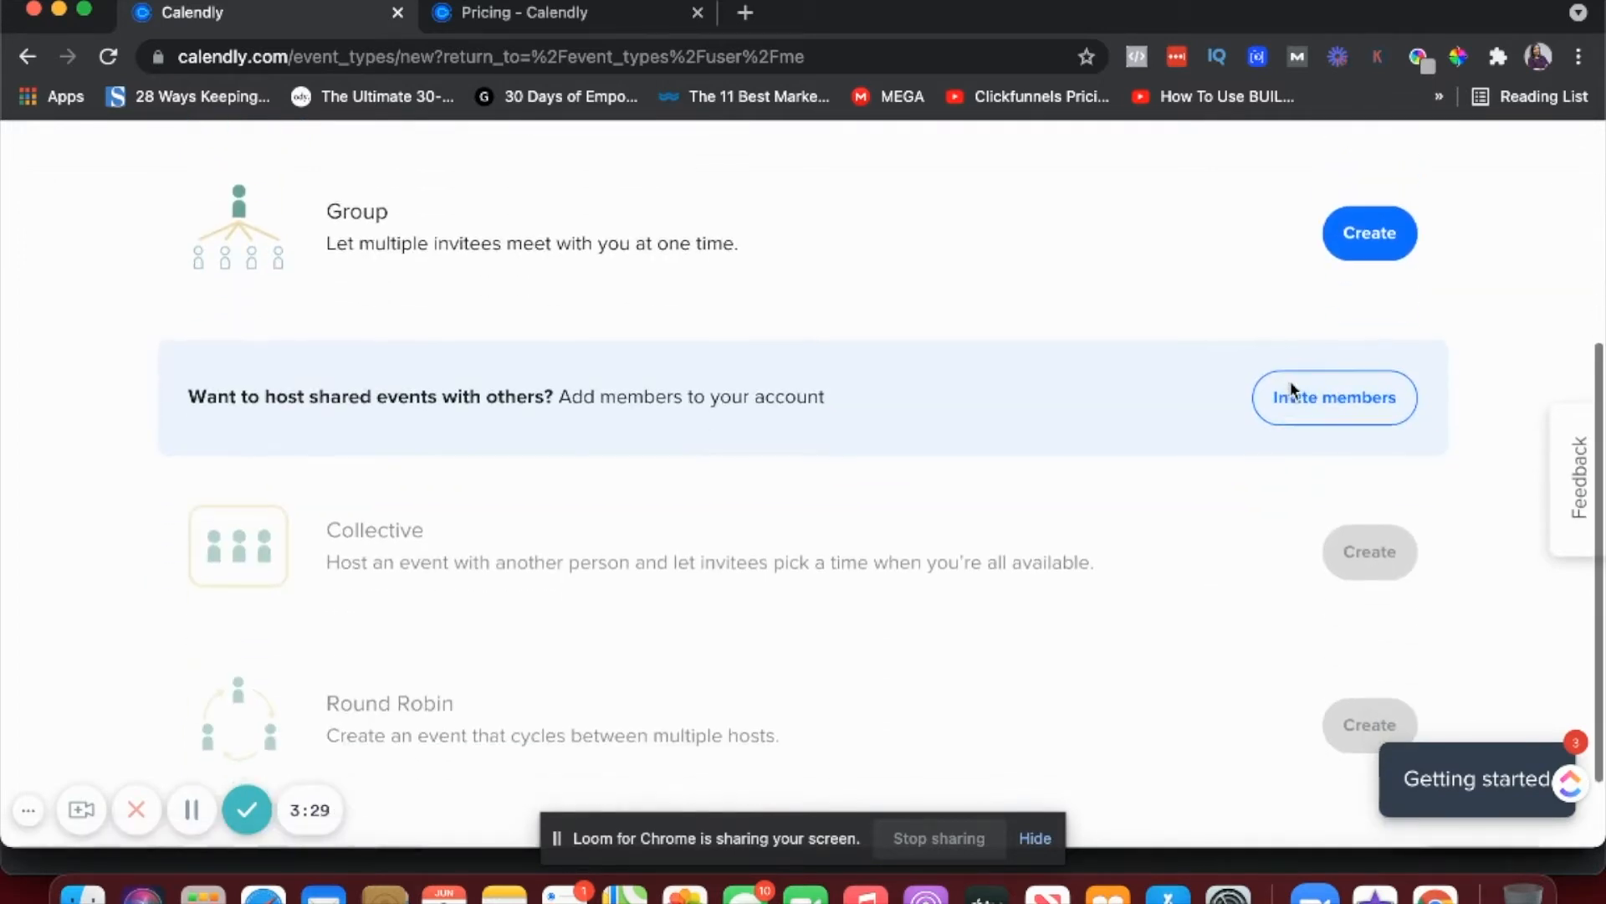
Step: Create a One-on-One event type and name it "Coffee chat"
scroll(820, 285, up, 3)
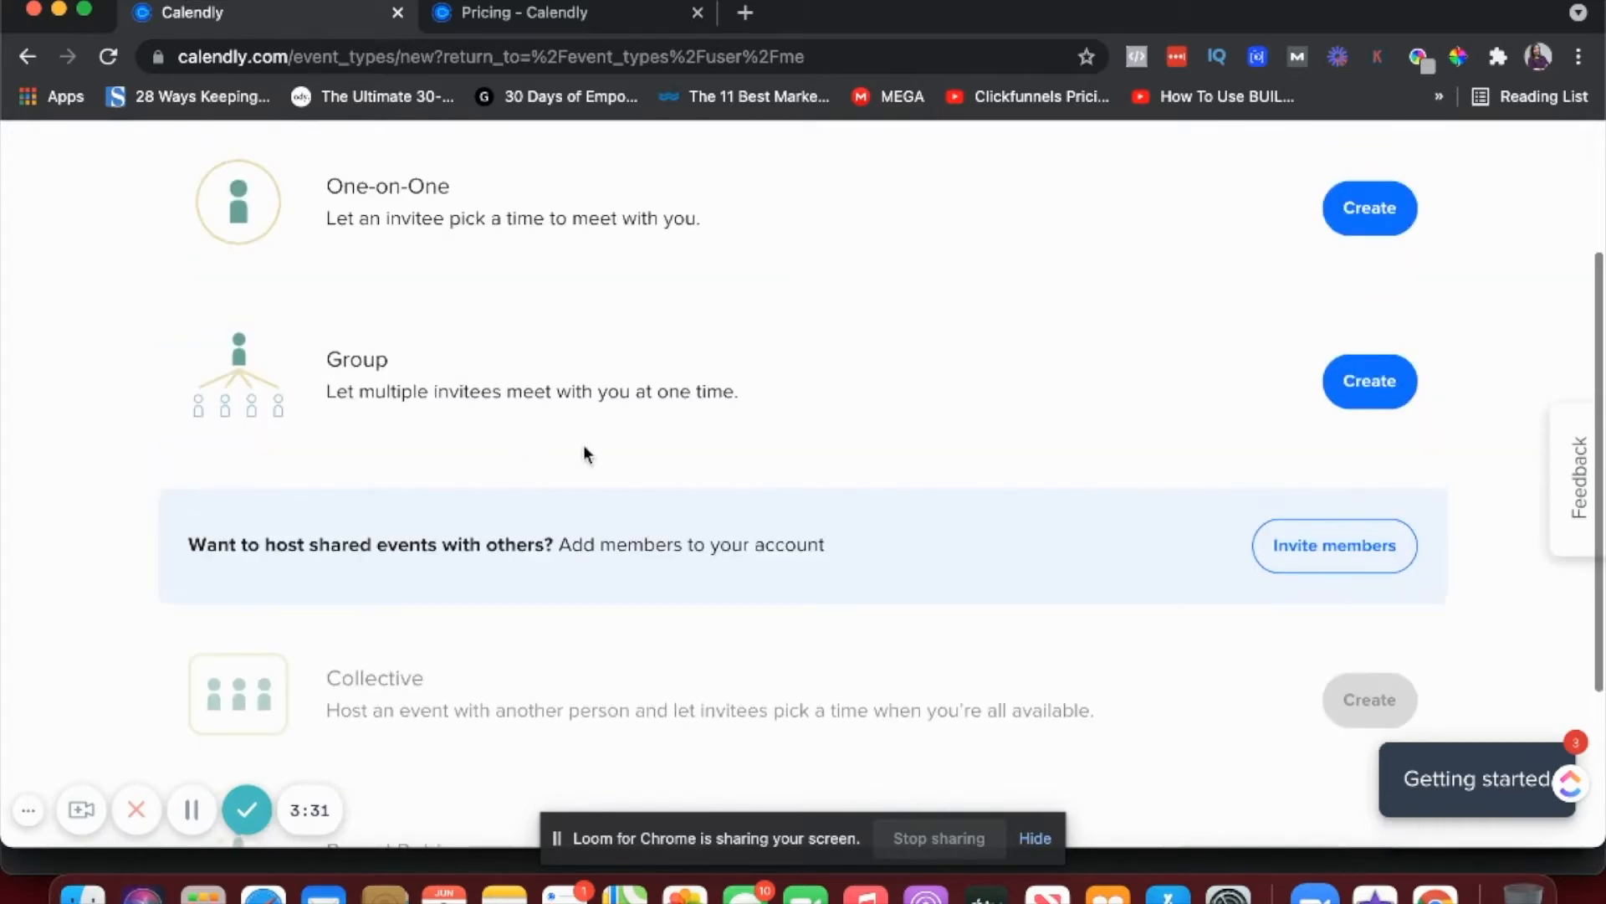
scroll(613, 382, down, 4)
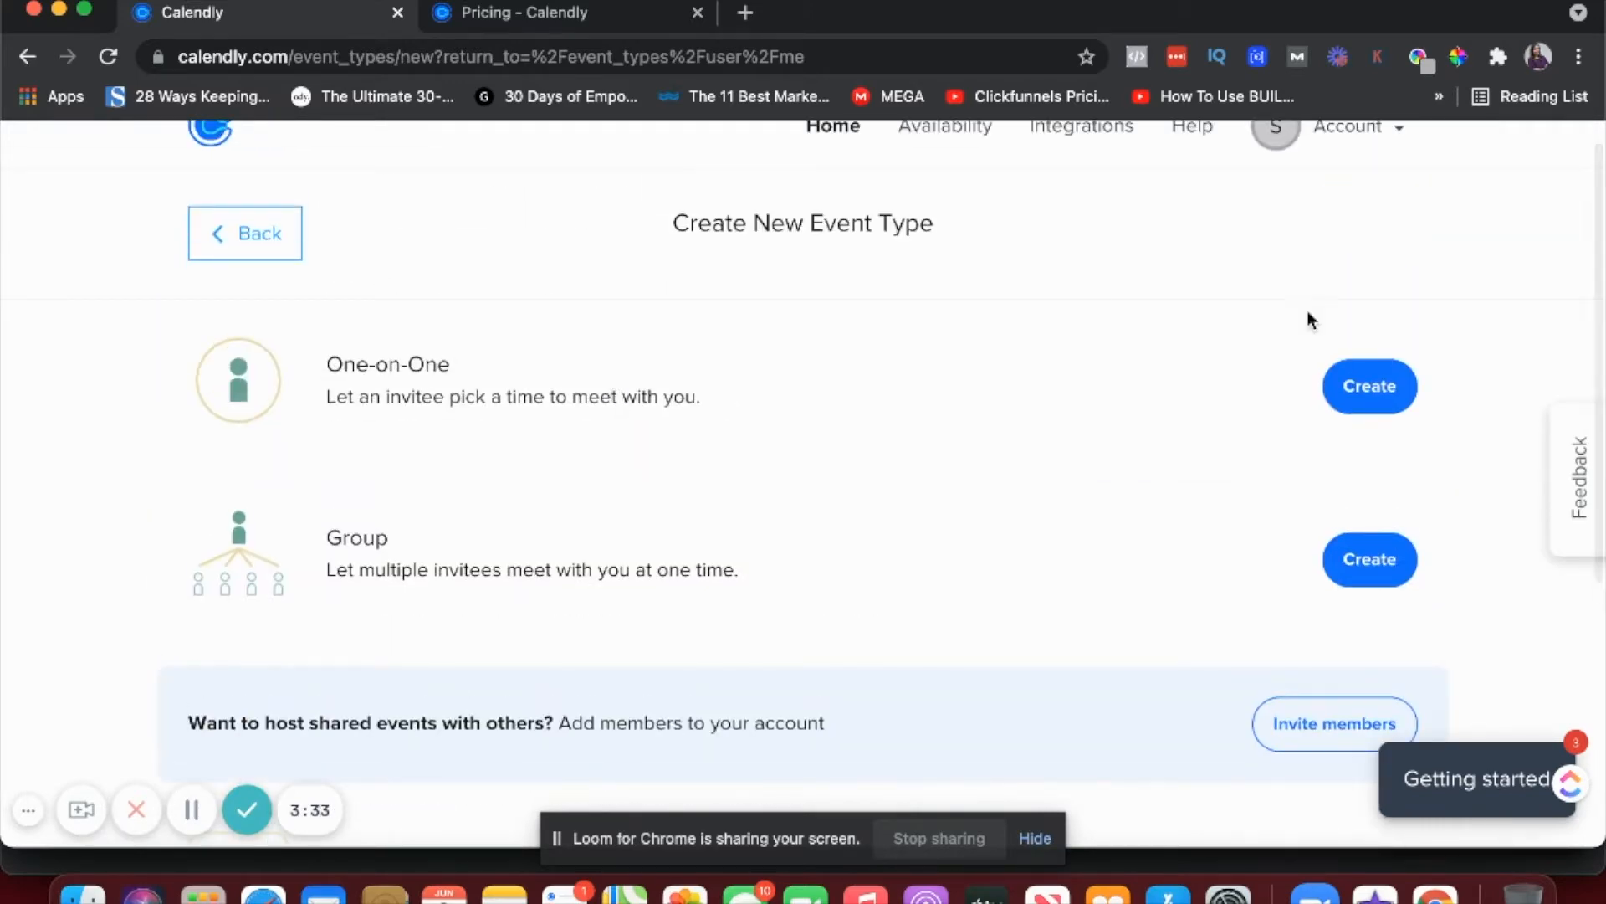
click(1339, 385)
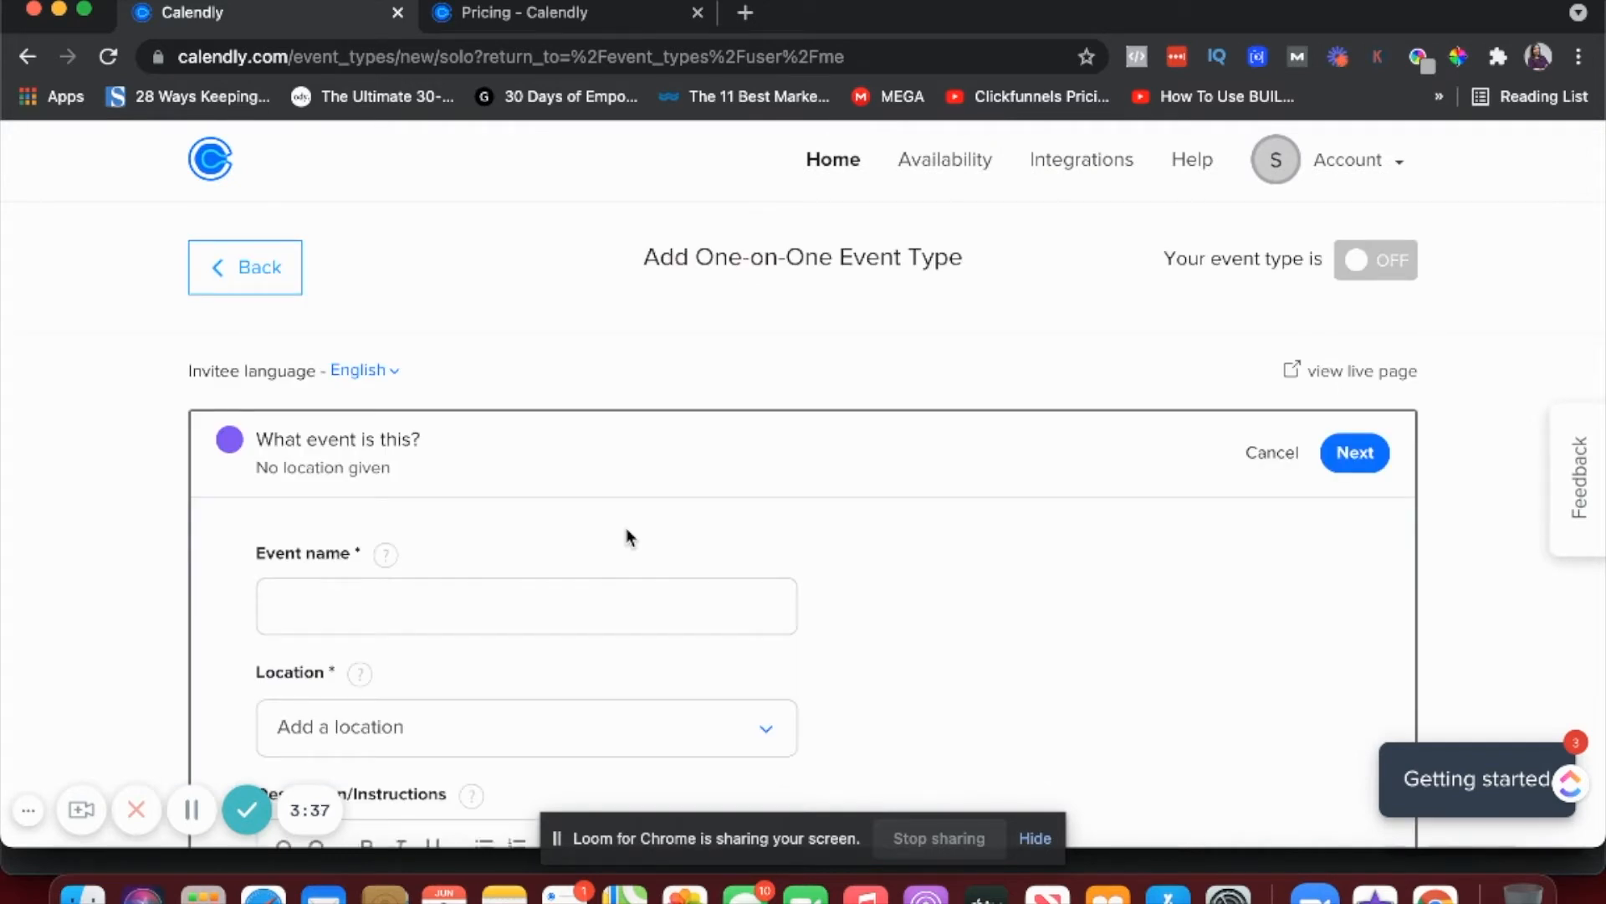
scroll(477, 441, down, 1)
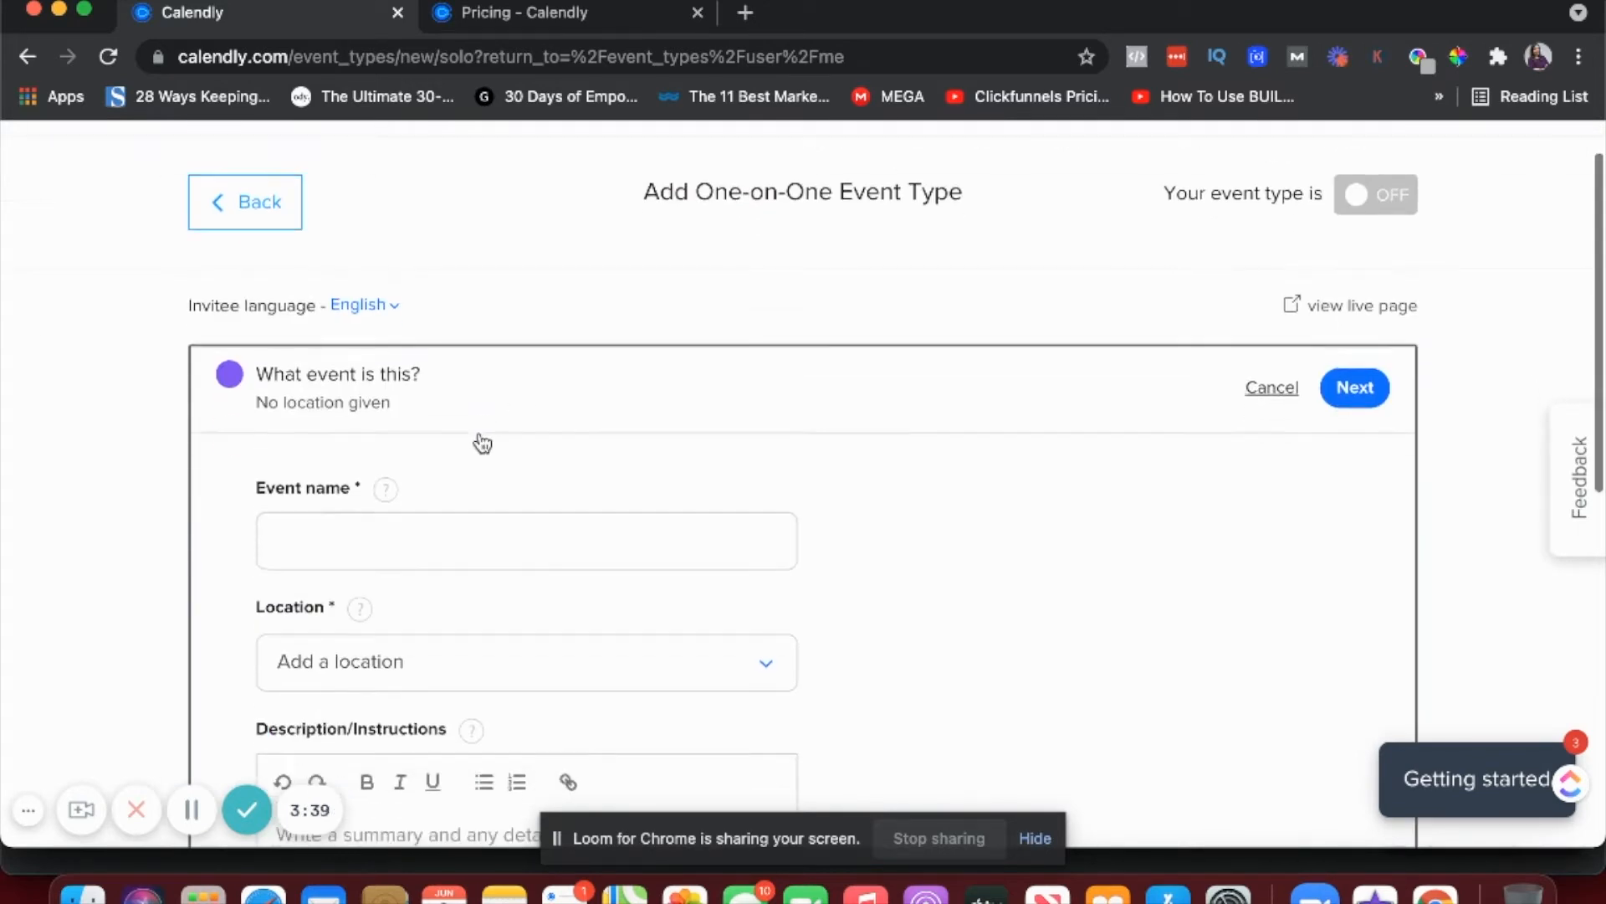
click(452, 523)
text(Coffee chat)
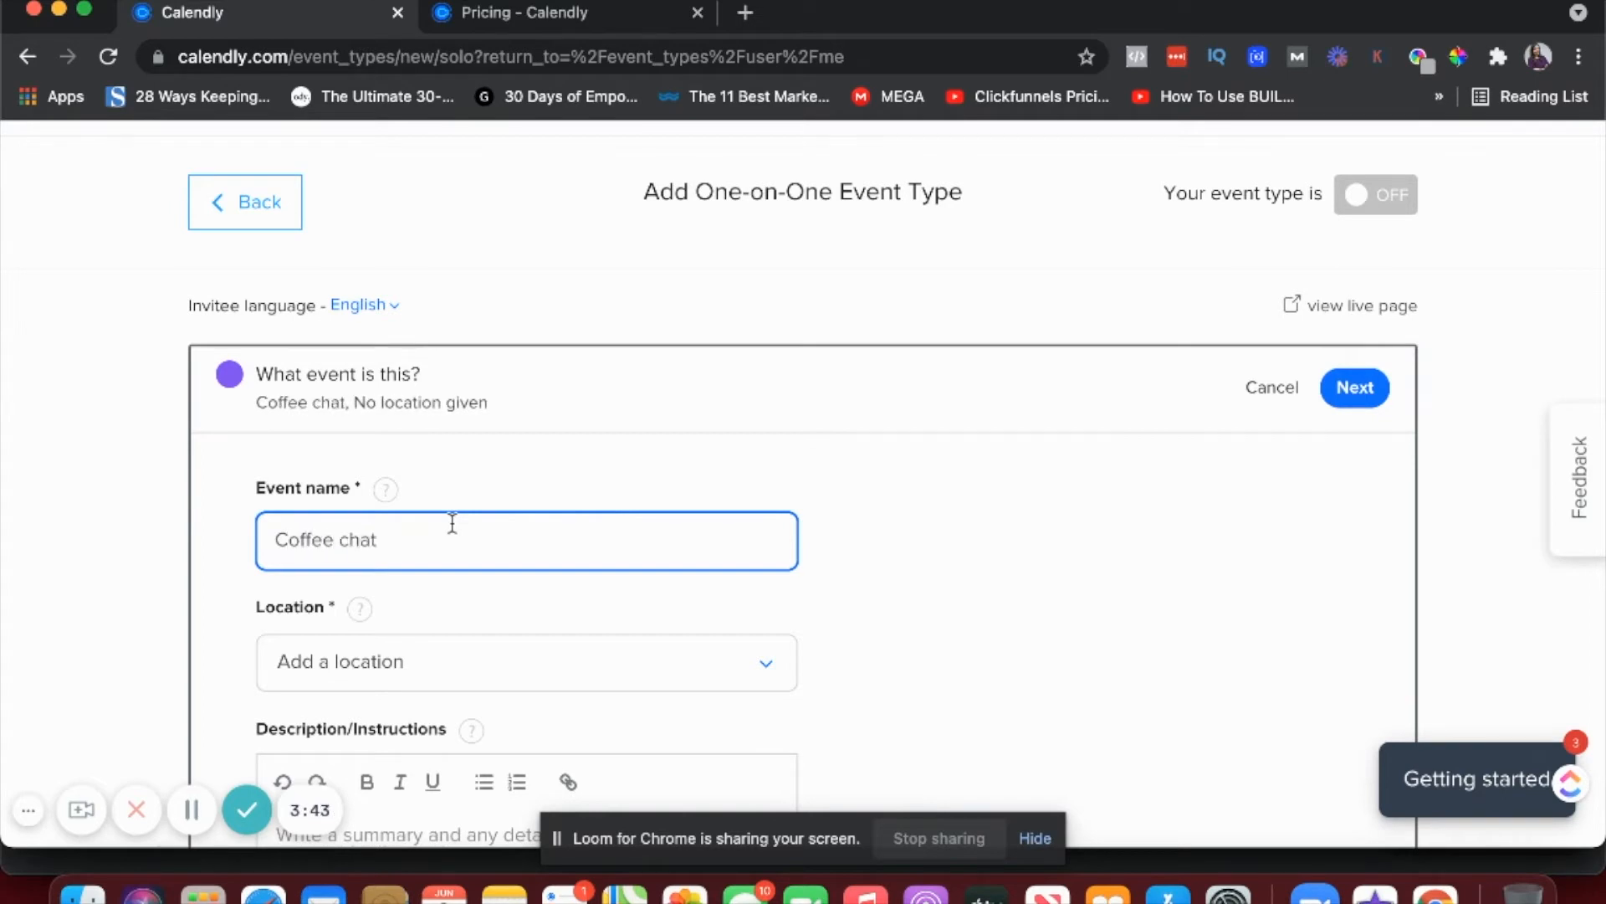
Step: Set the event's location to the Zoom web conference option
scroll(430, 574, down, 1)
click(431, 586)
scroll(431, 586, down, 2)
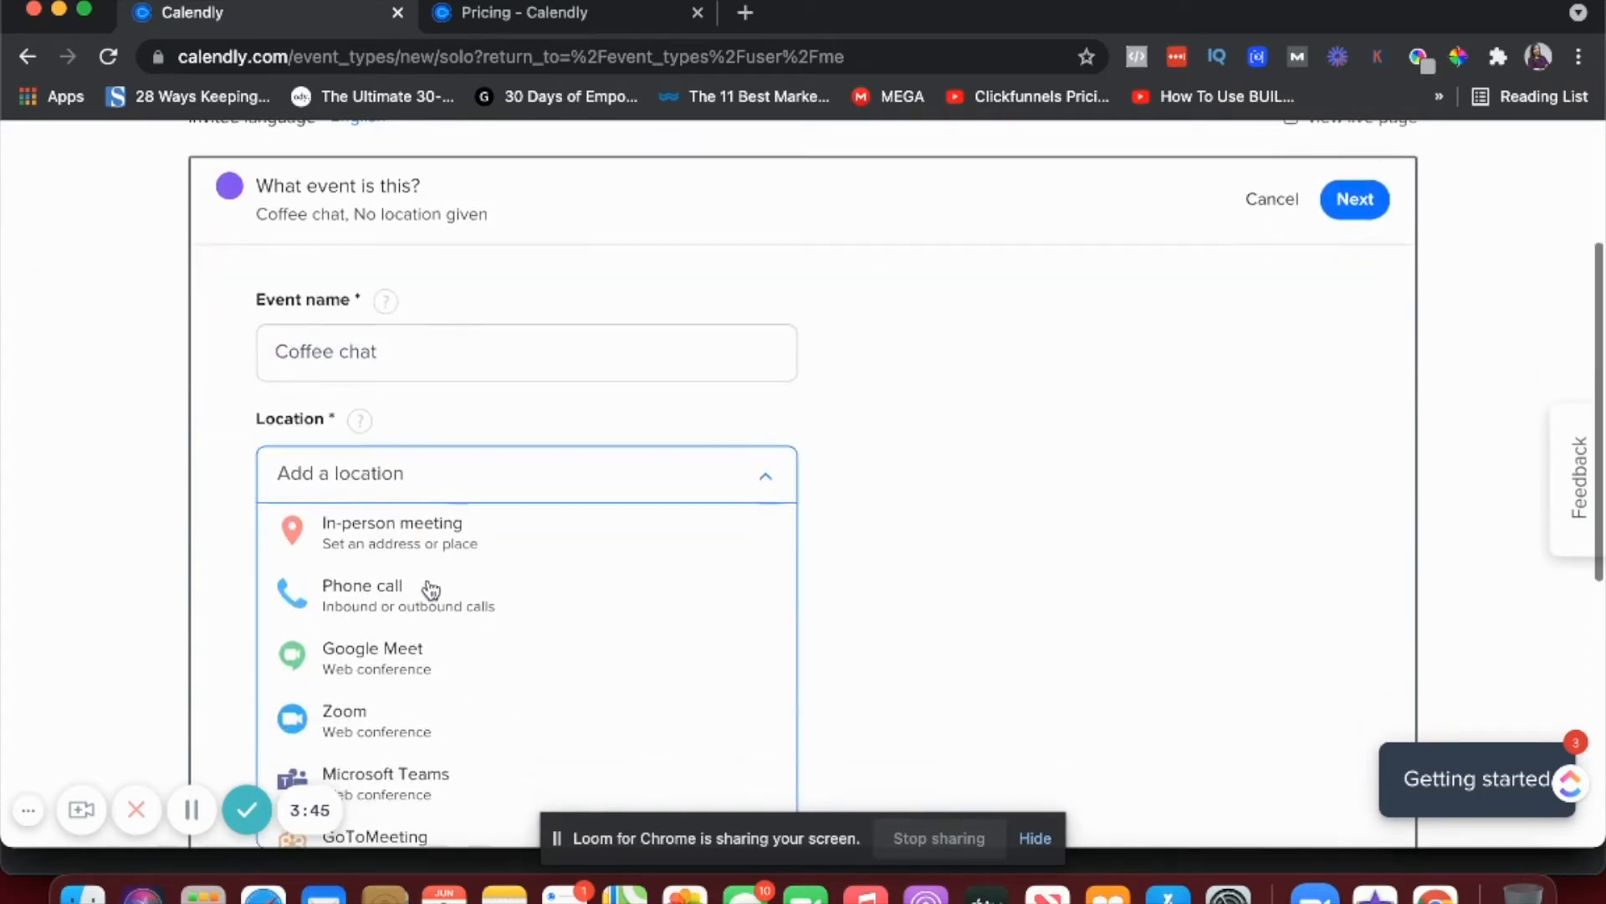
scroll(435, 556, down, 1)
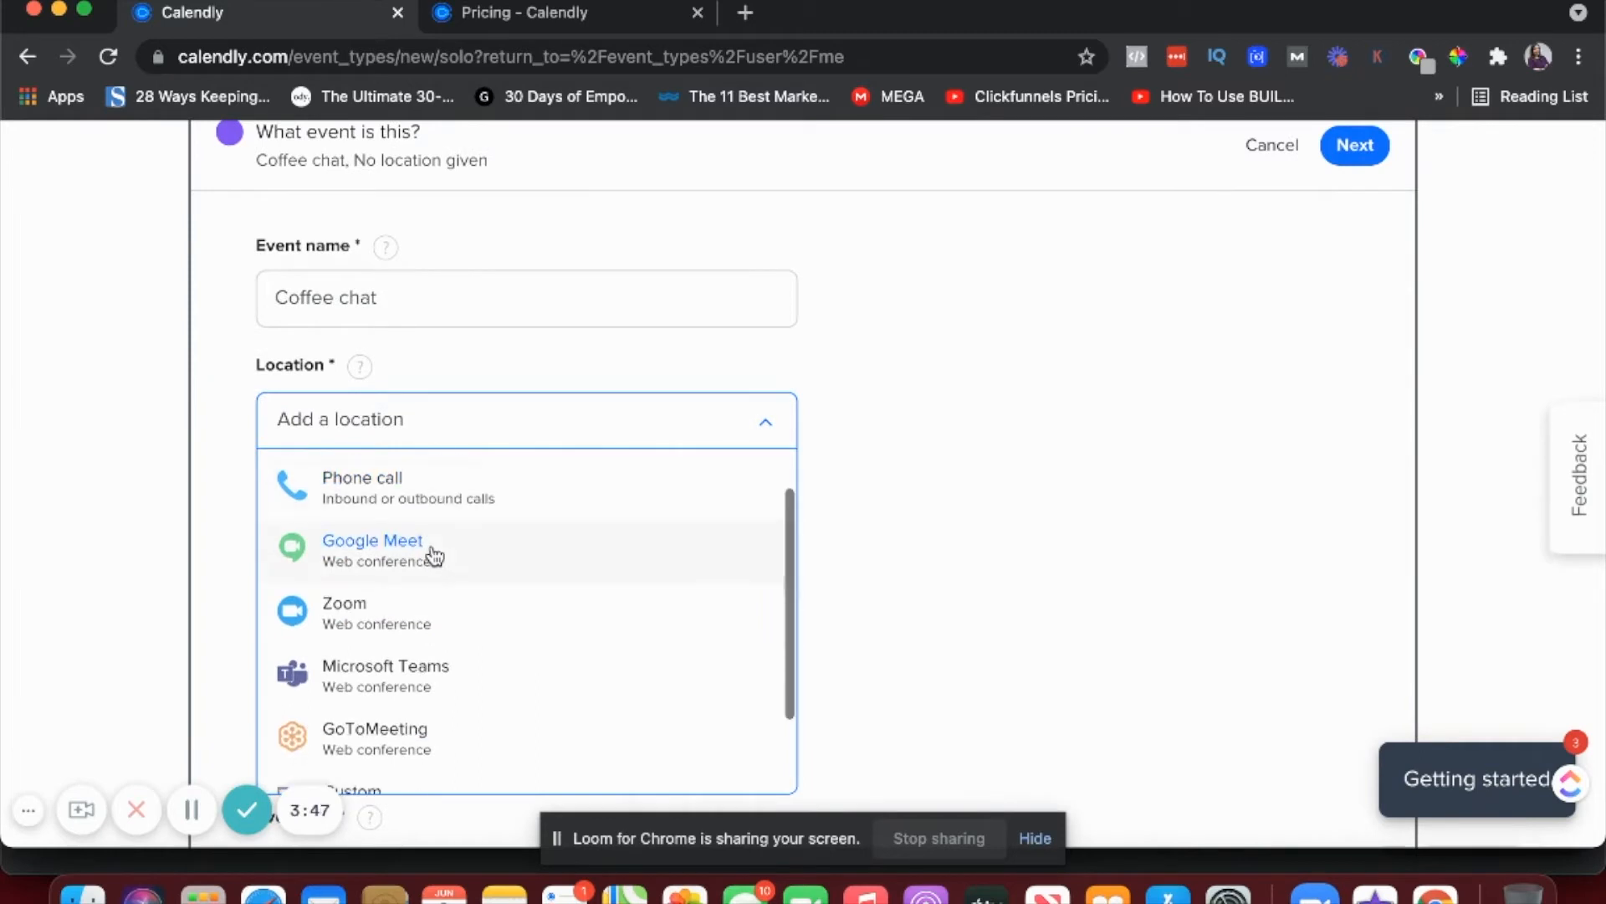
click(417, 602)
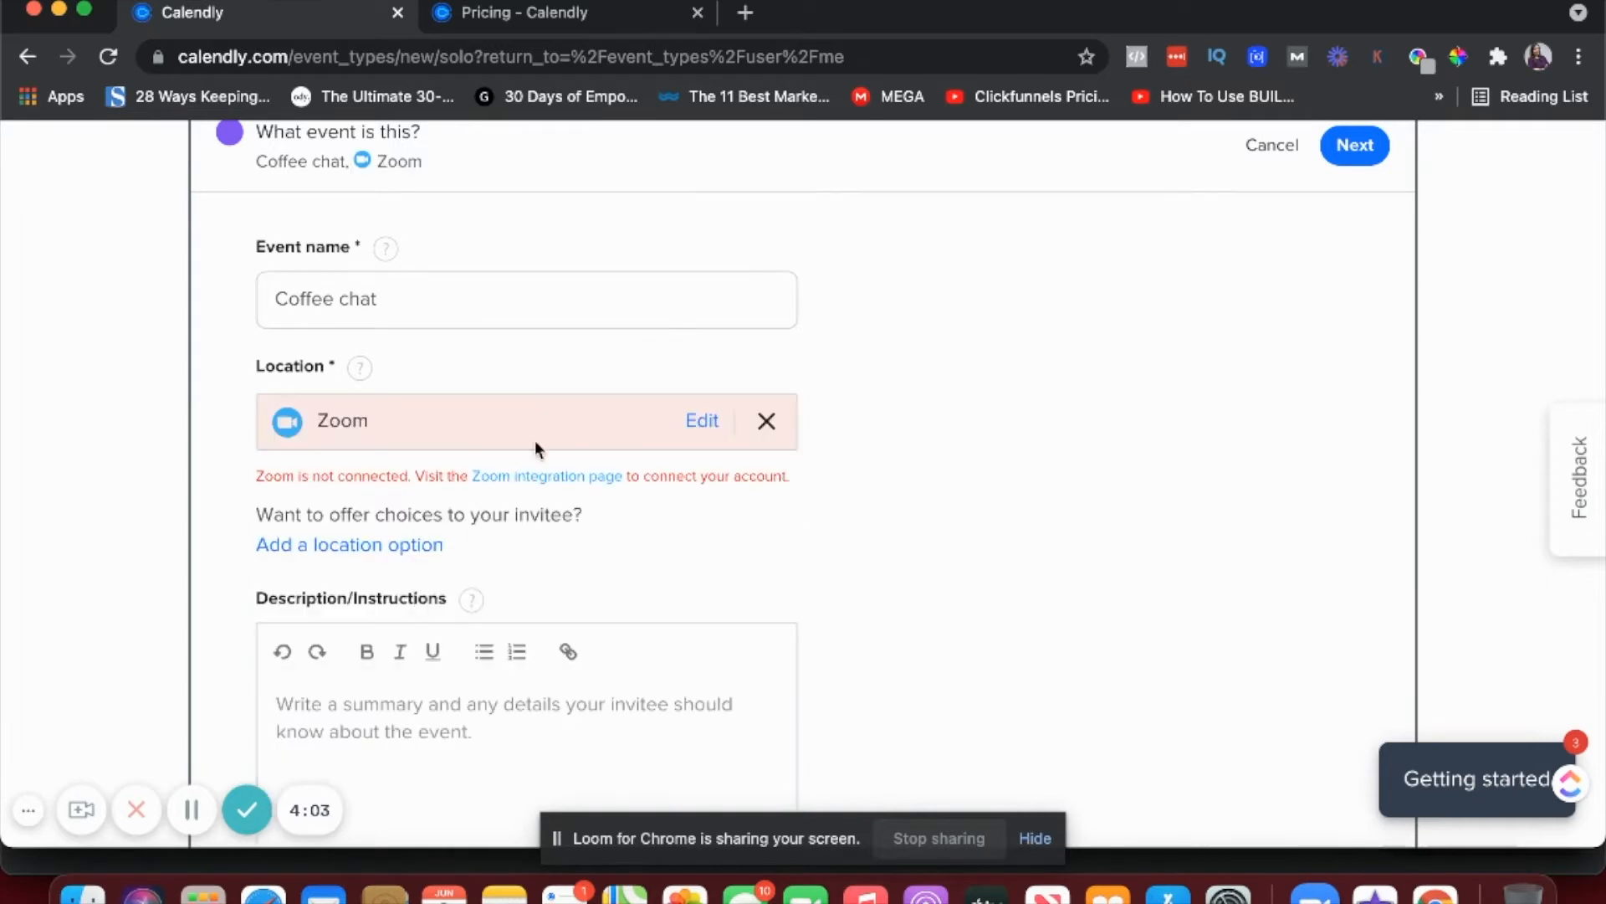
Step: Open the Zoom integration page from the location notice and start connecting a Zoom account
scroll(549, 425, down, 1)
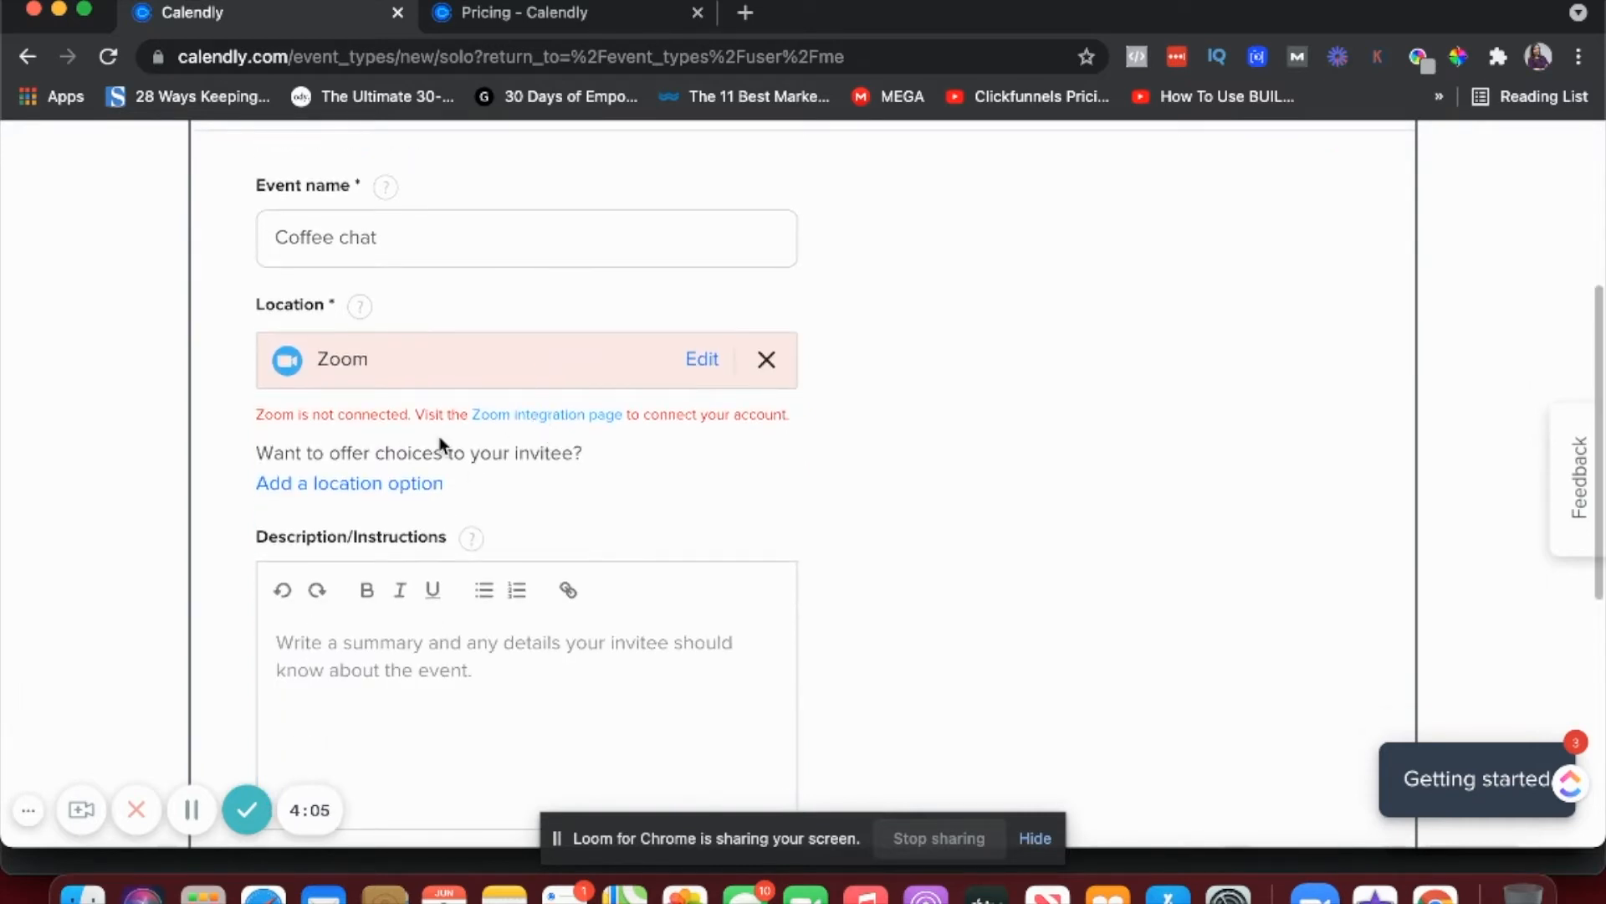
click(536, 416)
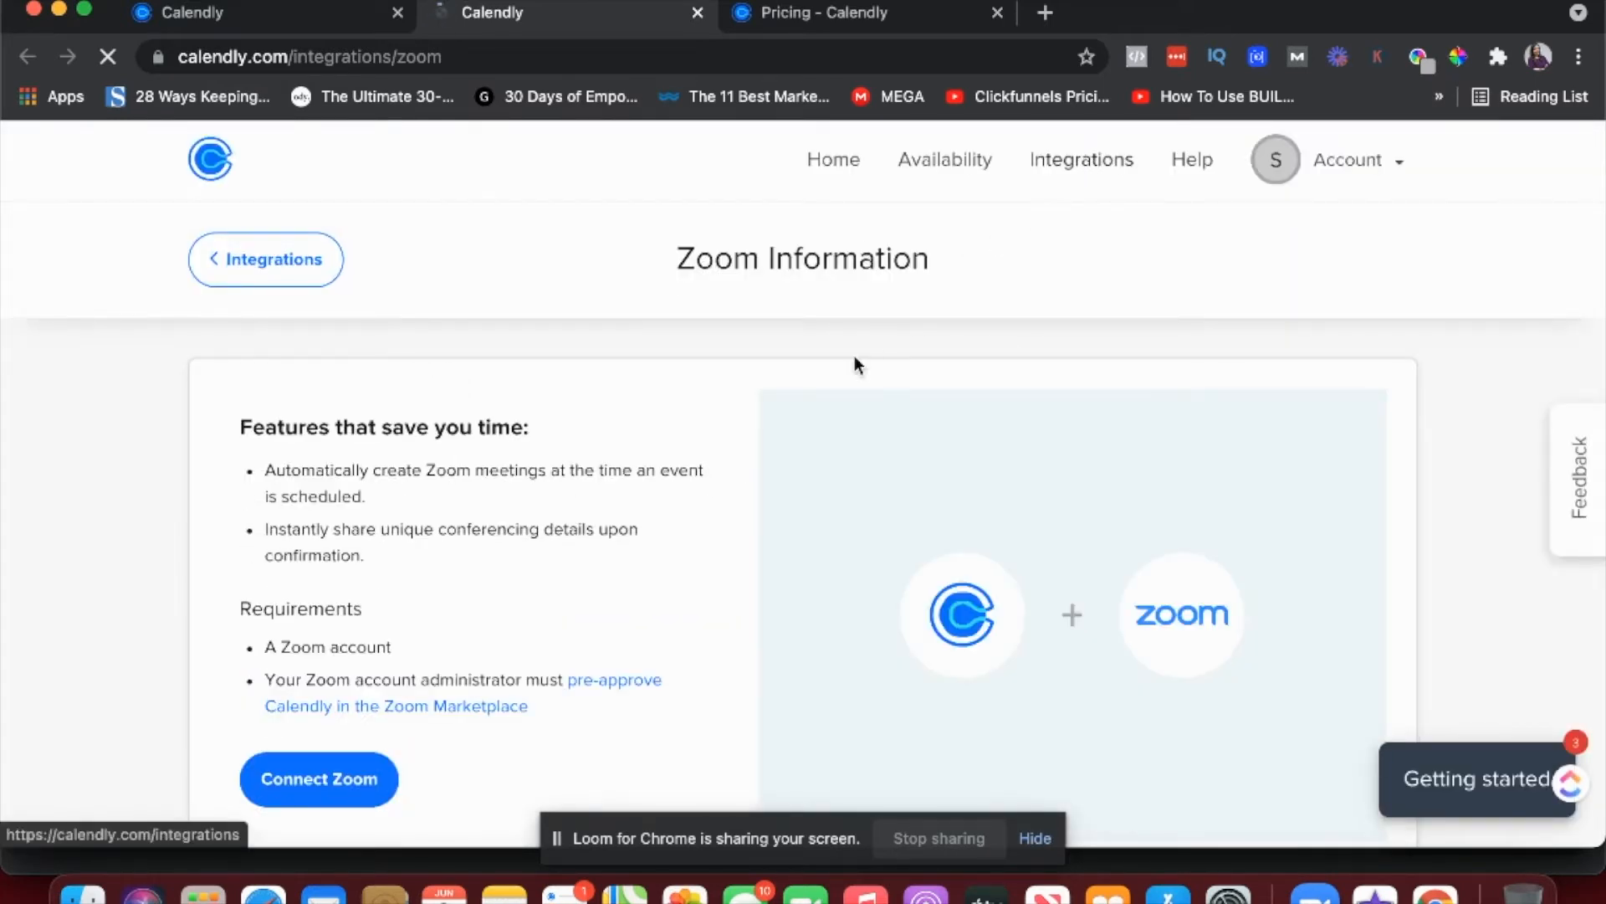
scroll(855, 360, down, 2)
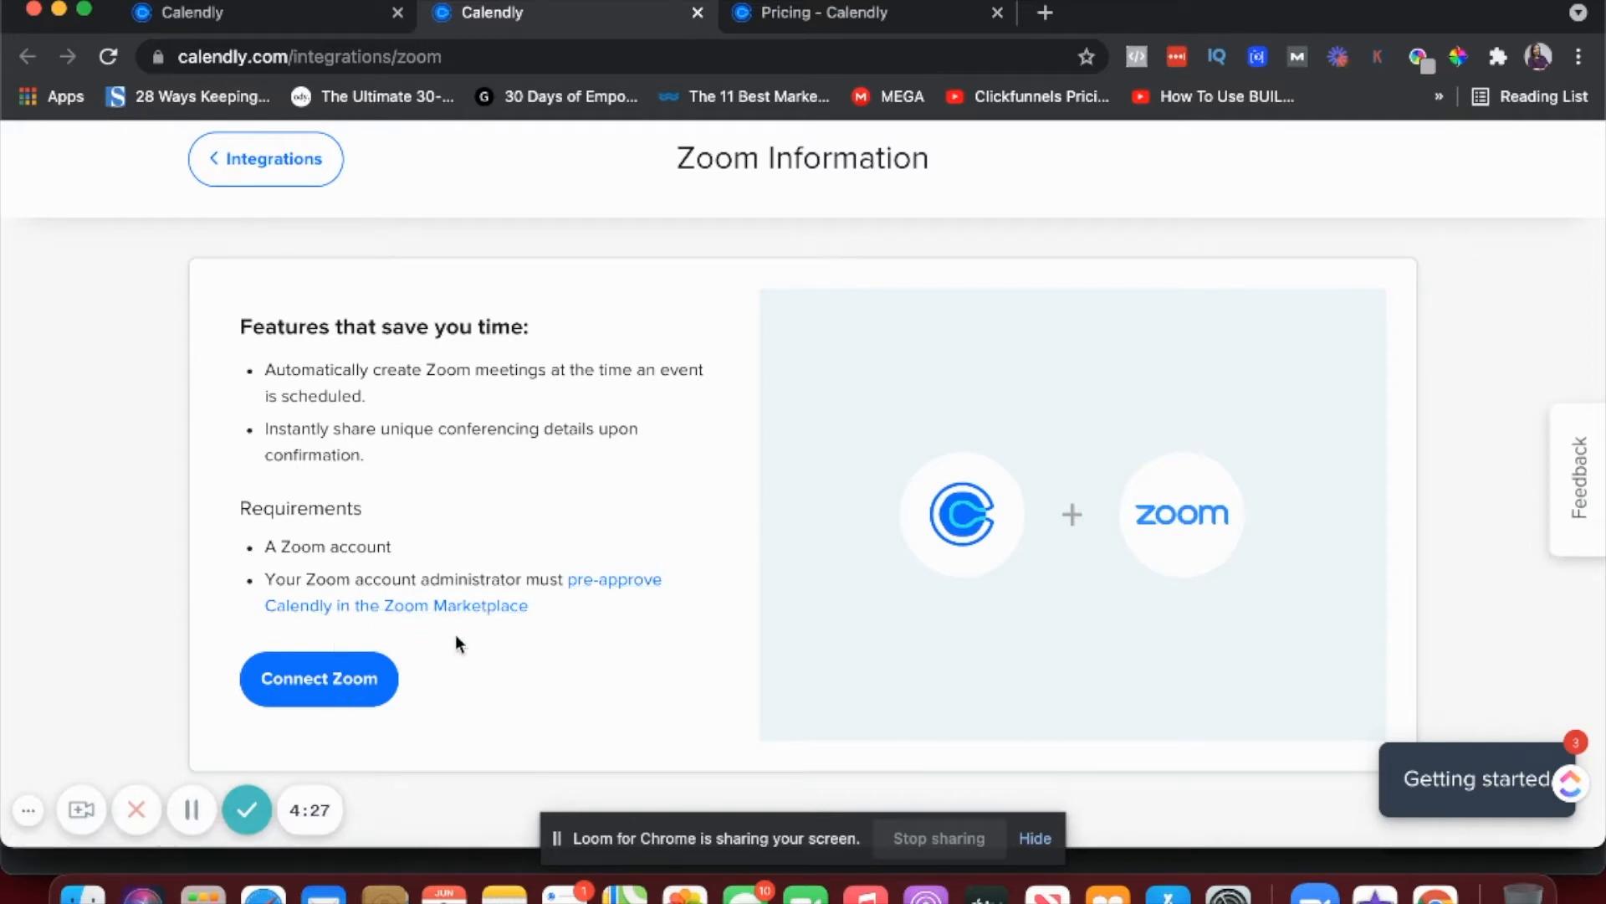
click(336, 679)
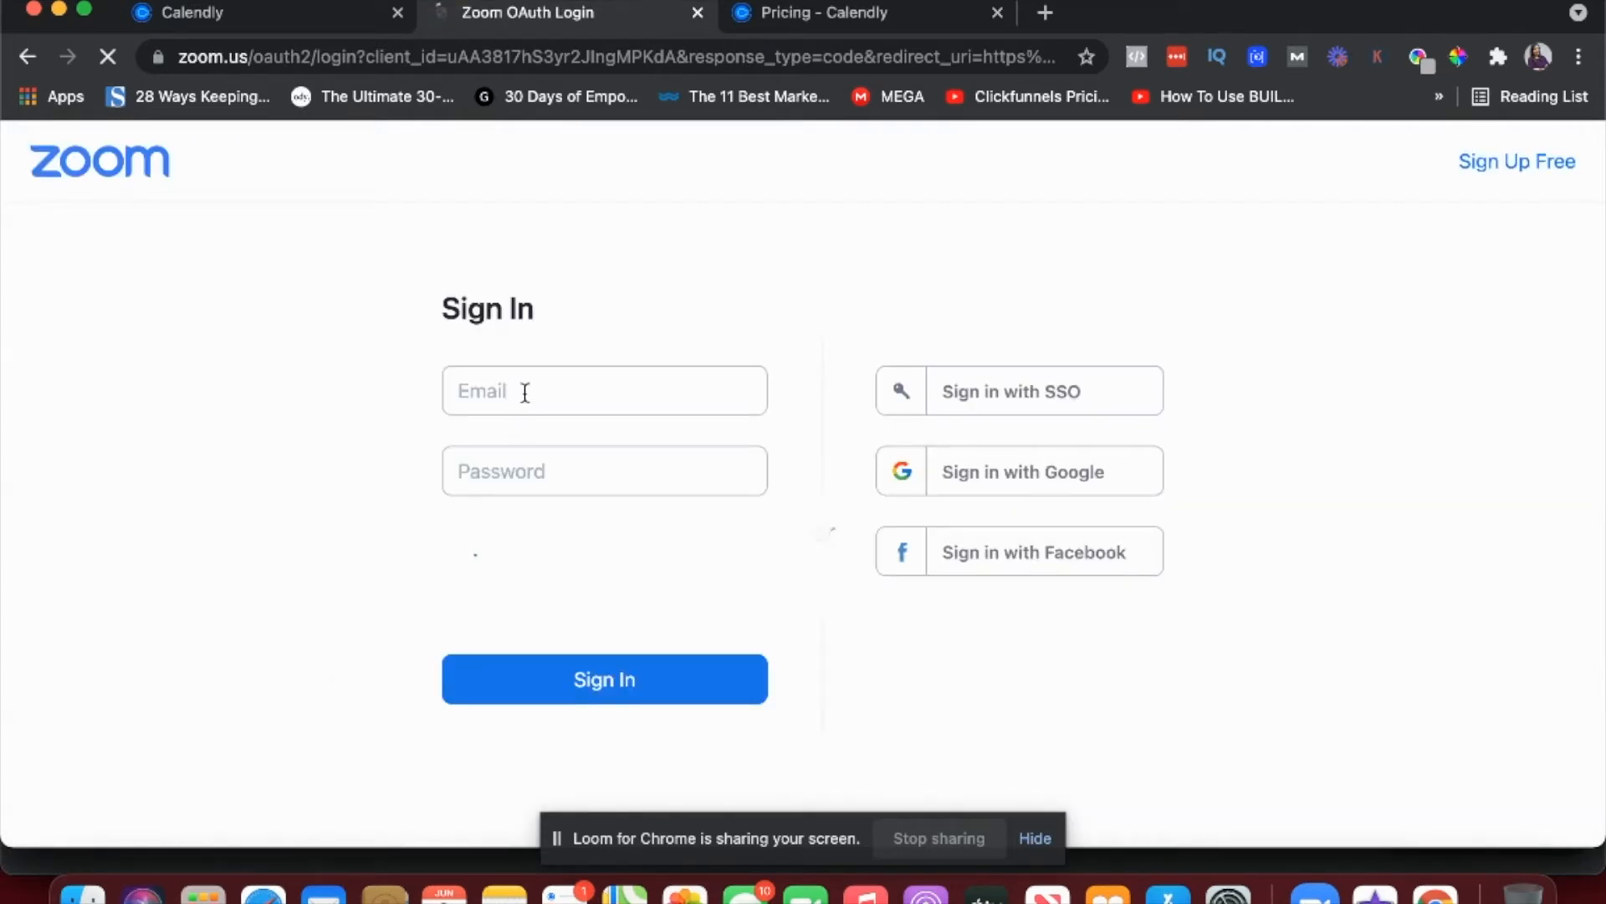
Step: Sign in to Zoom with the account's e-mail and password, completing the robot check
click(525, 393)
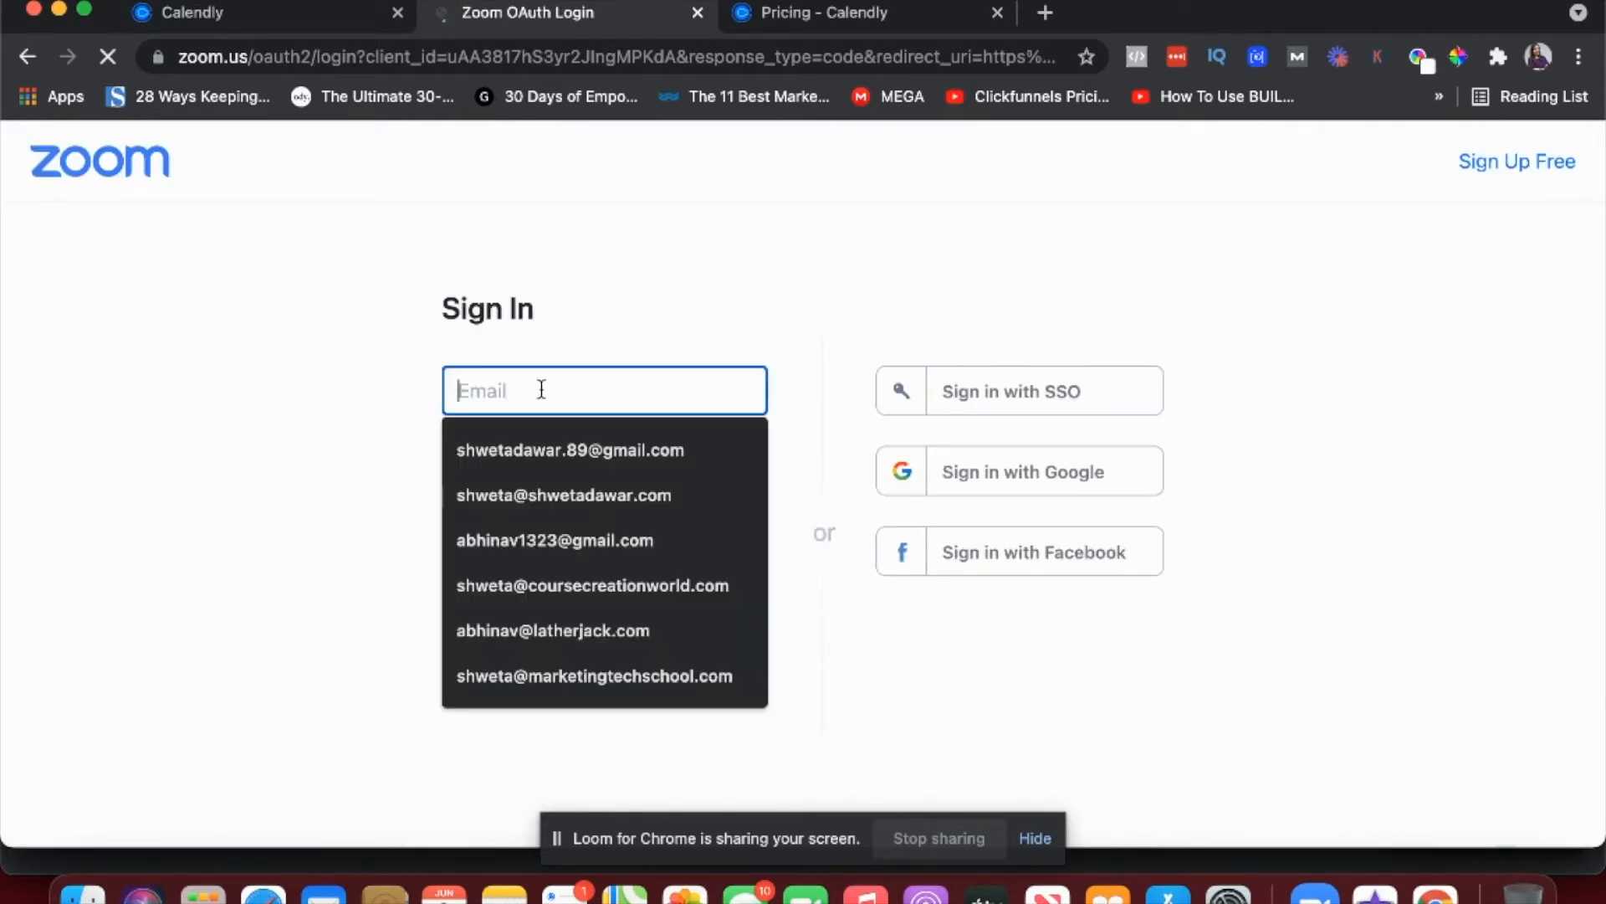
click(550, 445)
click(541, 481)
text(•••••)
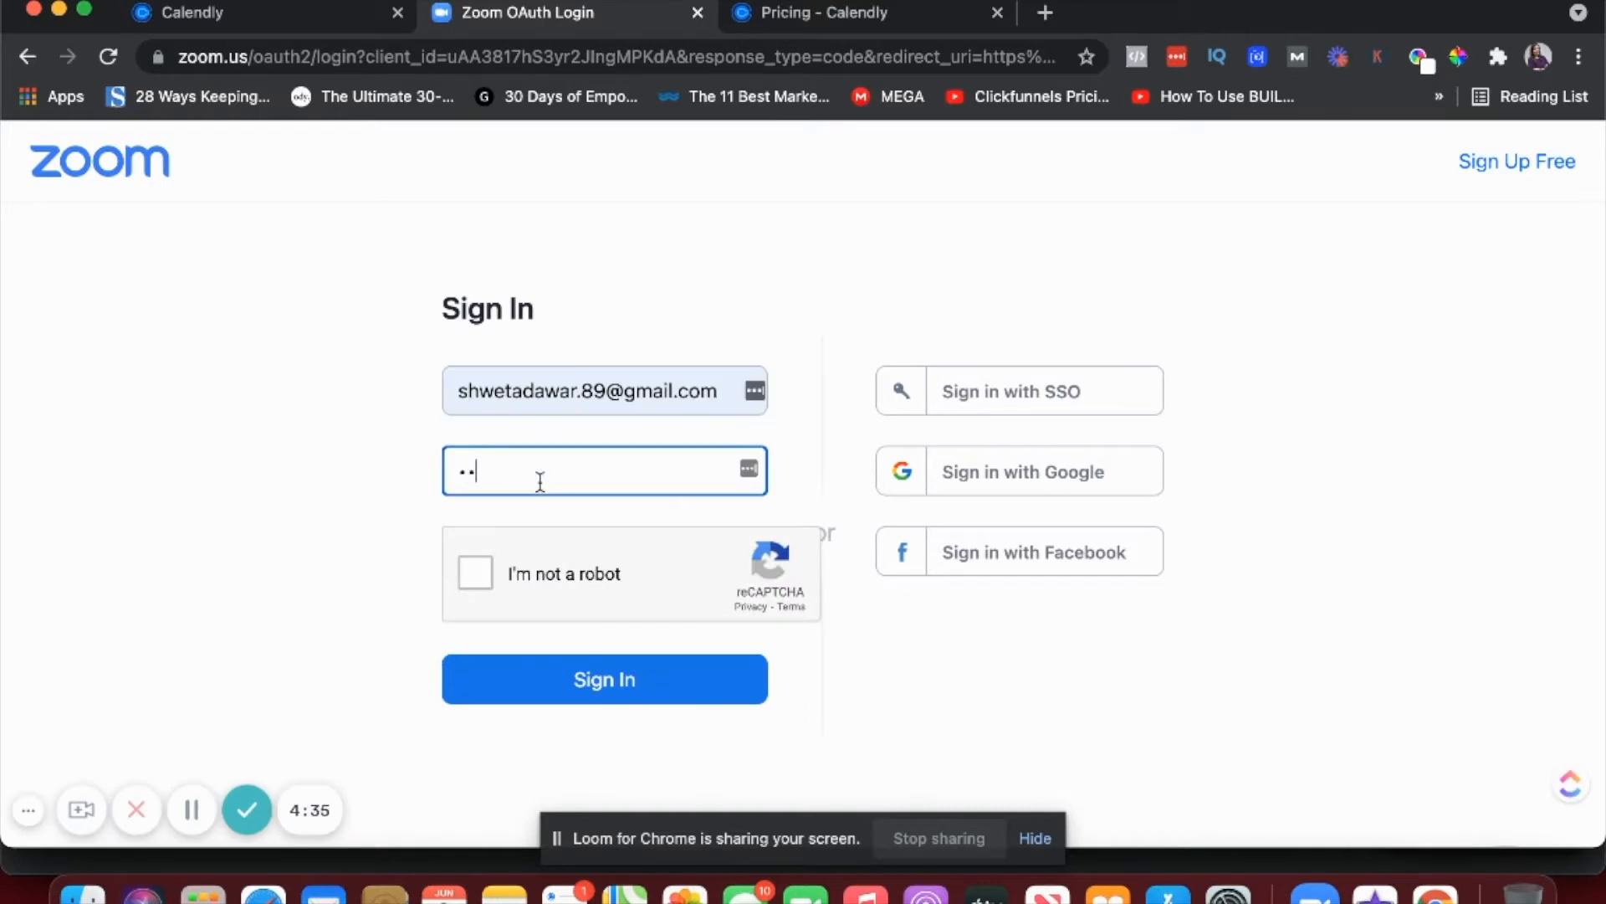
text(•••)
click(472, 583)
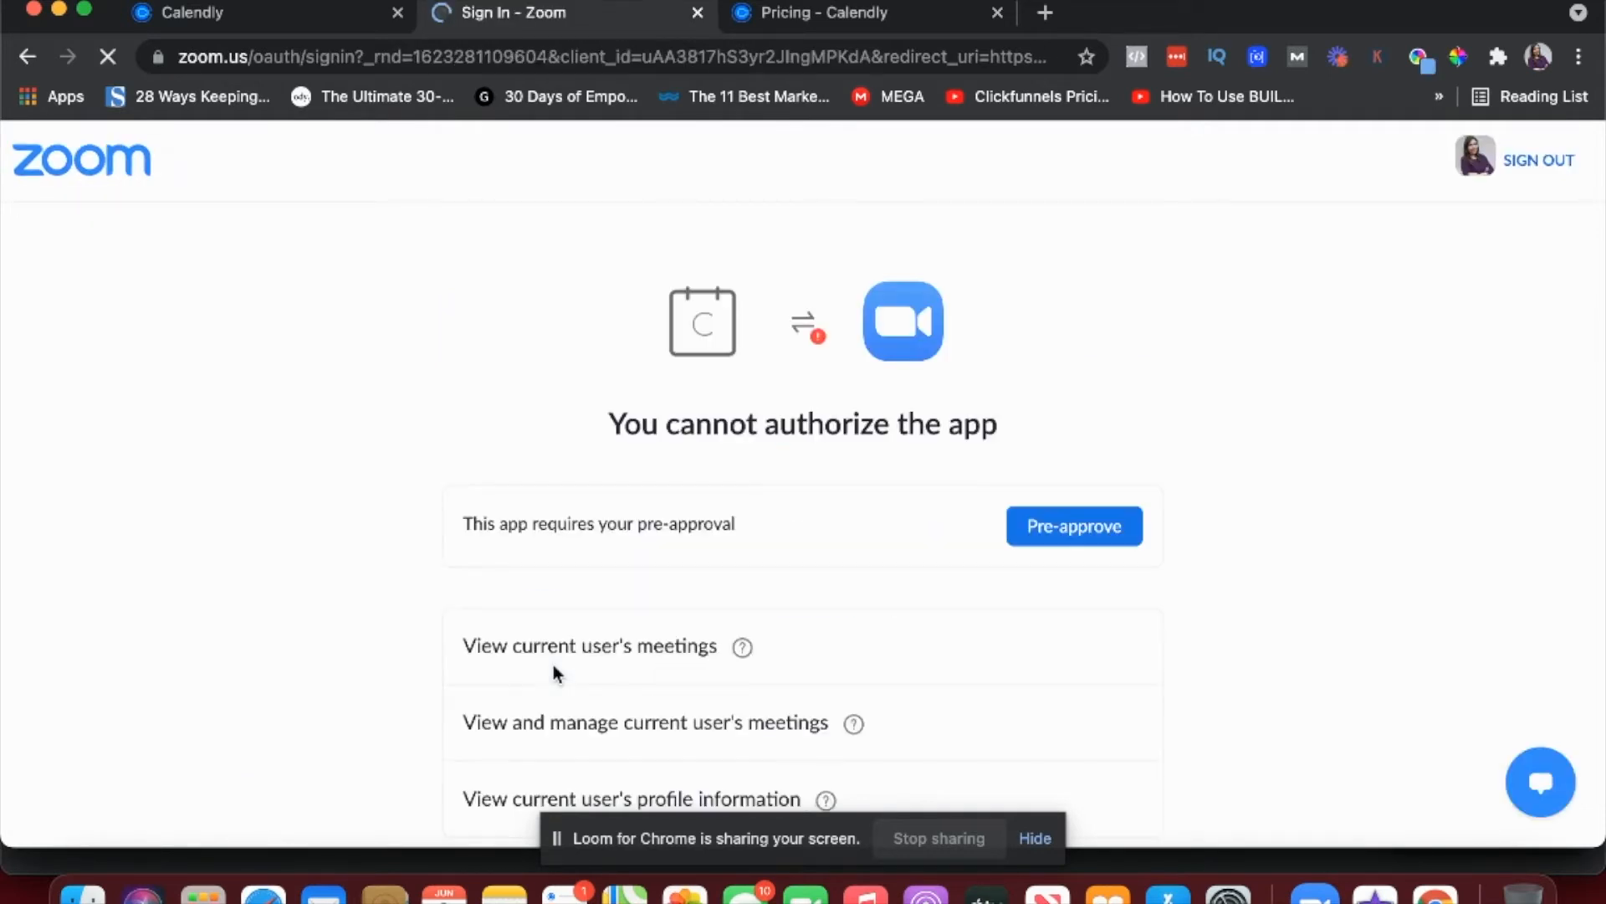
Step: Pre-approve and authorize Calendly's access to the Zoom account, and look over the Zoom setup instructions
click(1093, 542)
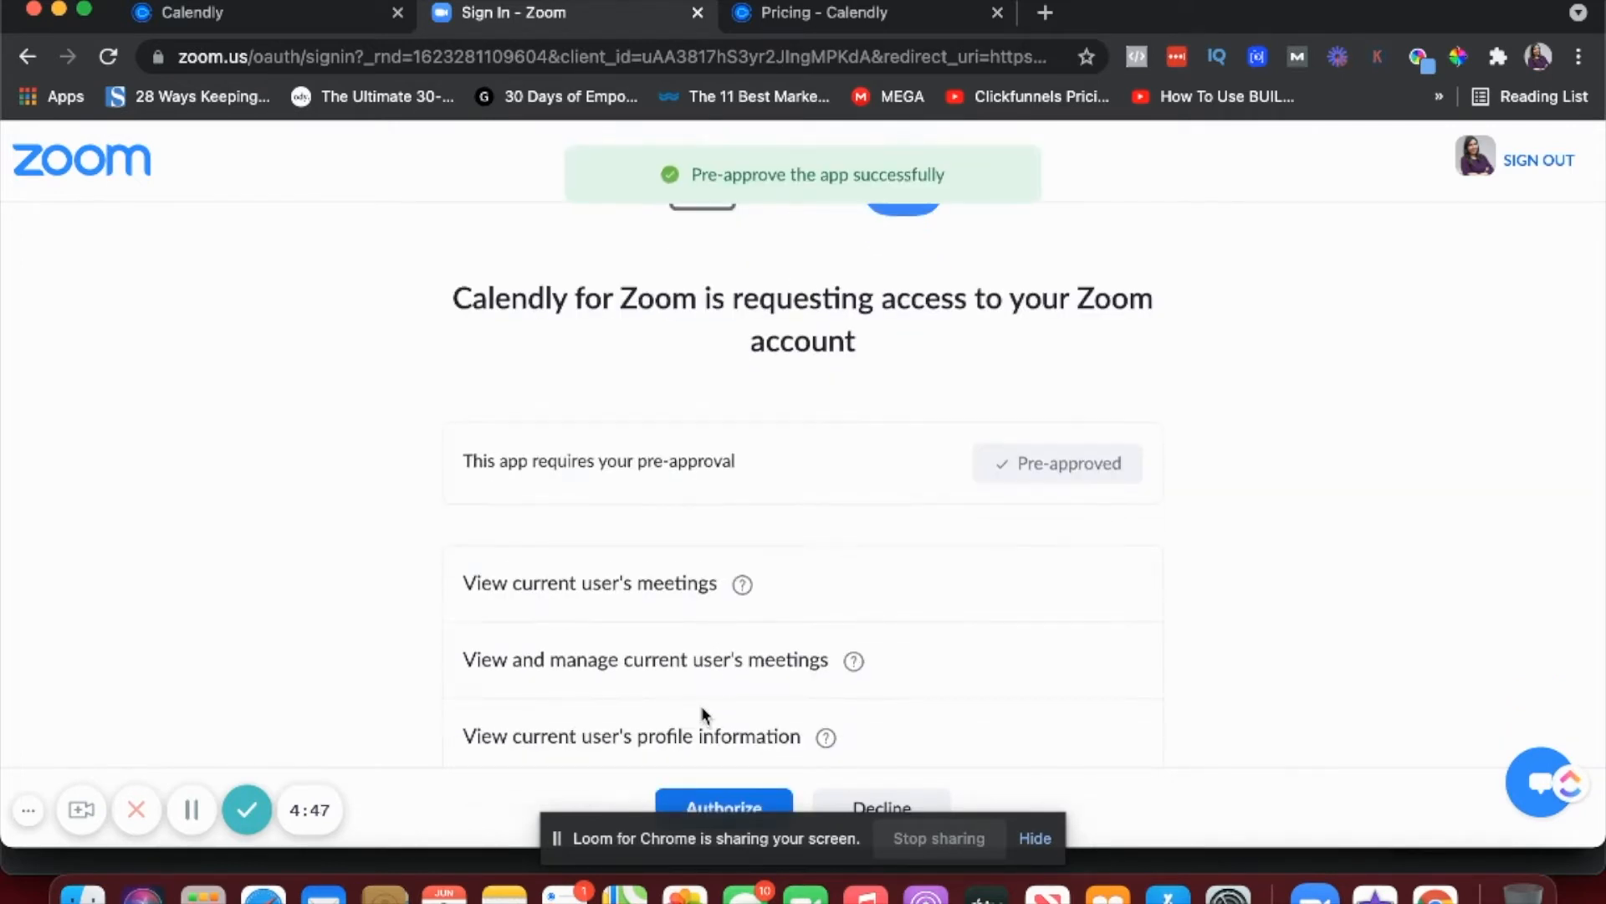
click(730, 791)
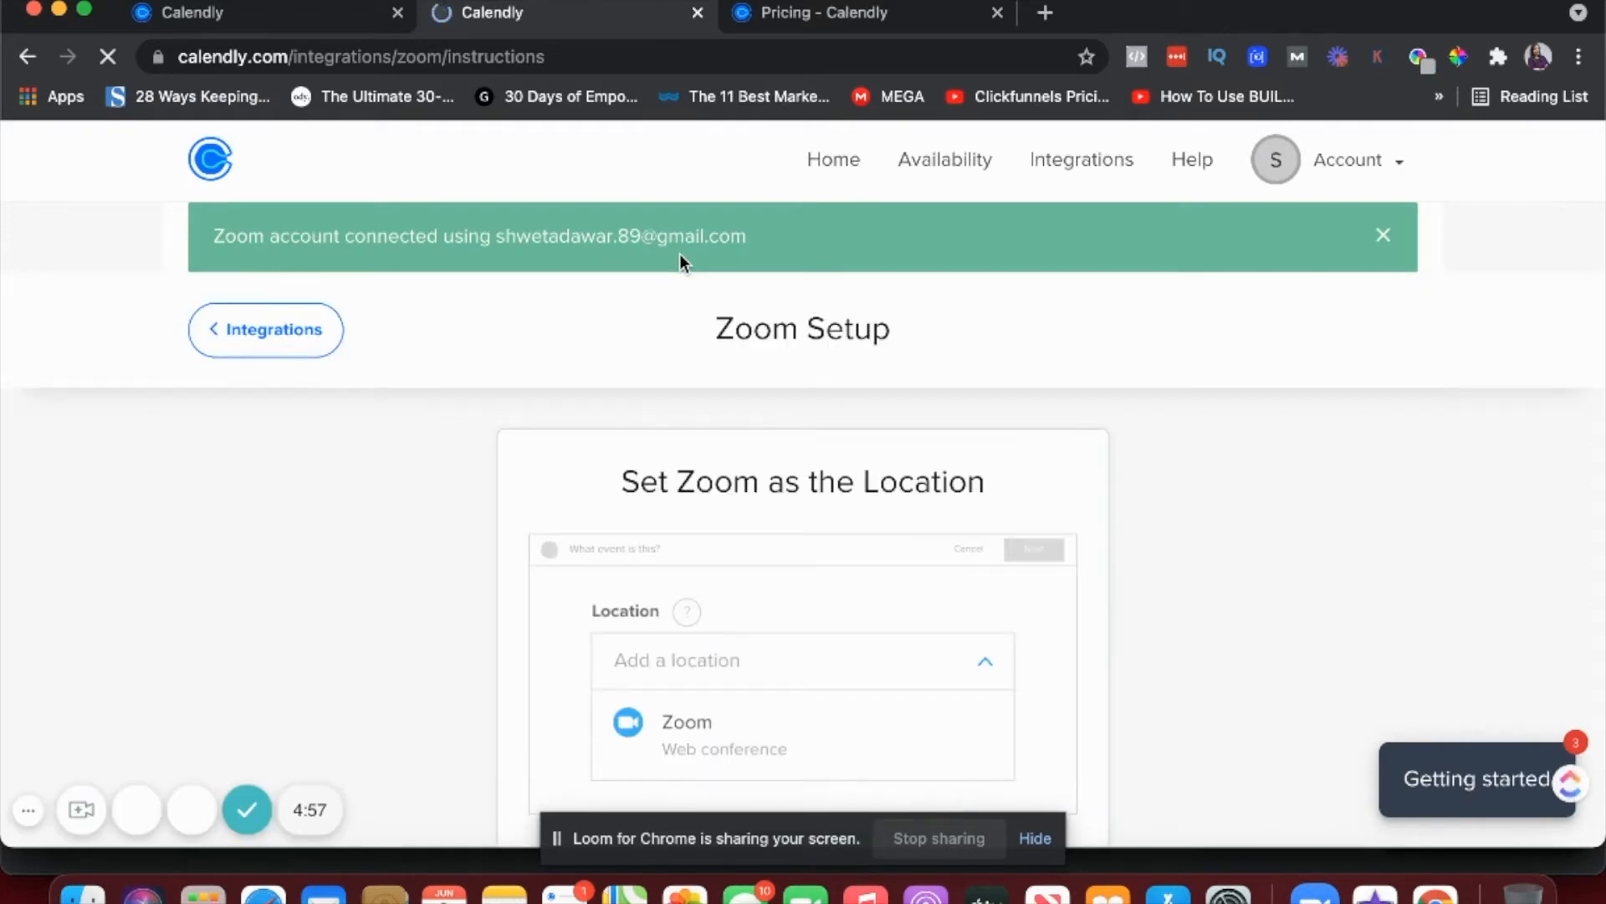
scroll(679, 253, down, 2)
scroll(680, 254, down, 4)
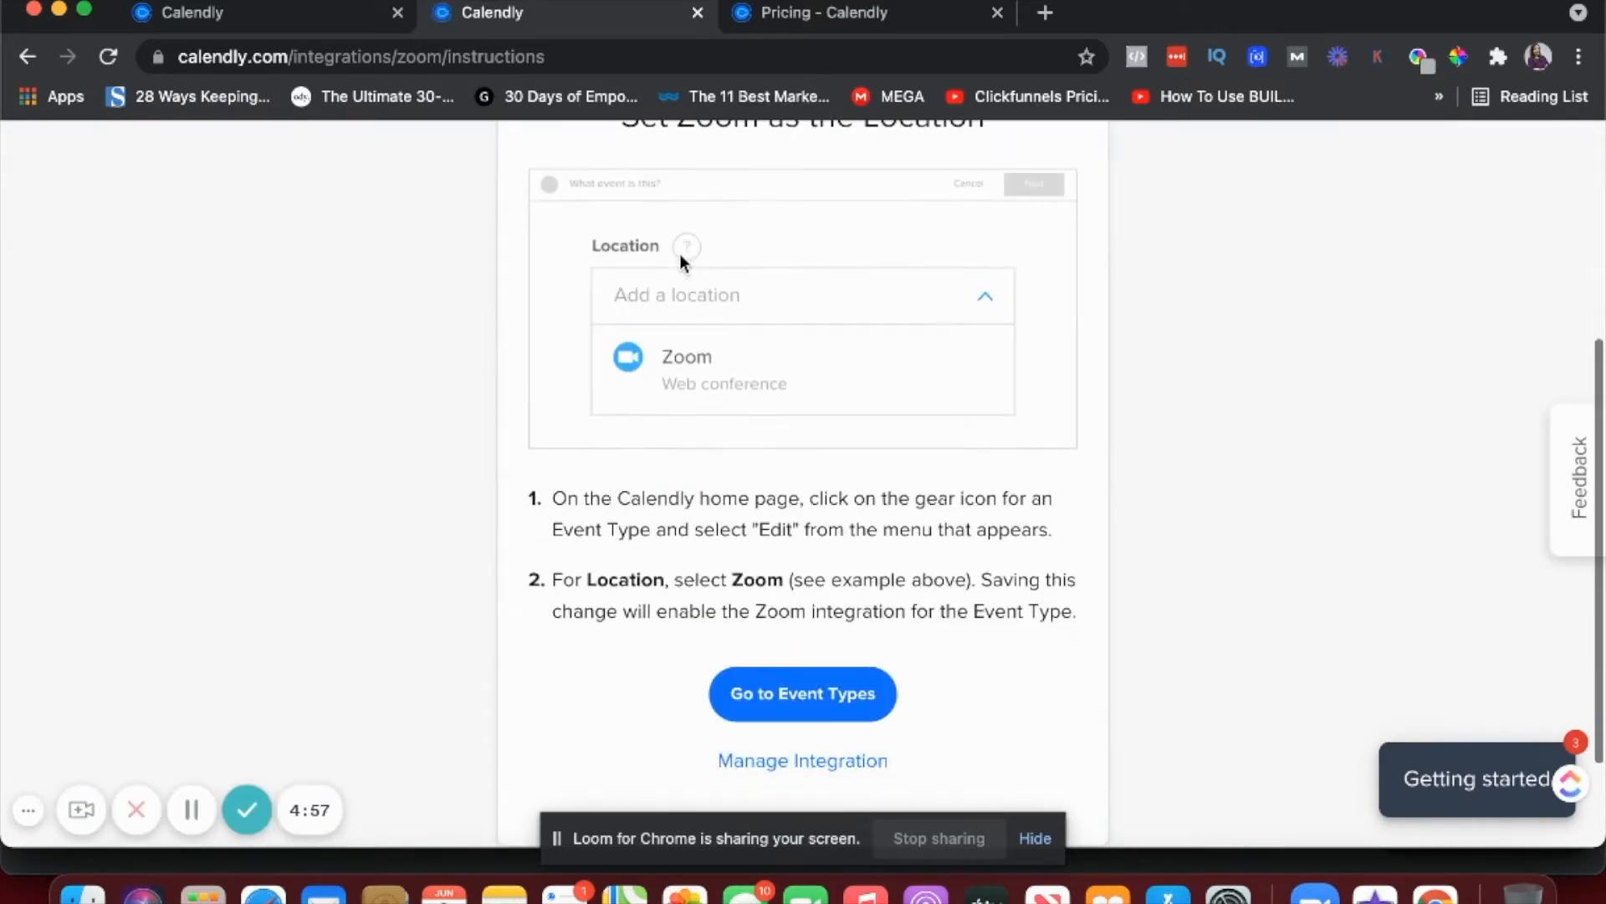
Step: Return to the event type form and enter the description "Let's connect over a cup of coffee!"
click(278, 25)
scroll(633, 579, down, 2)
click(549, 549)
text(L)
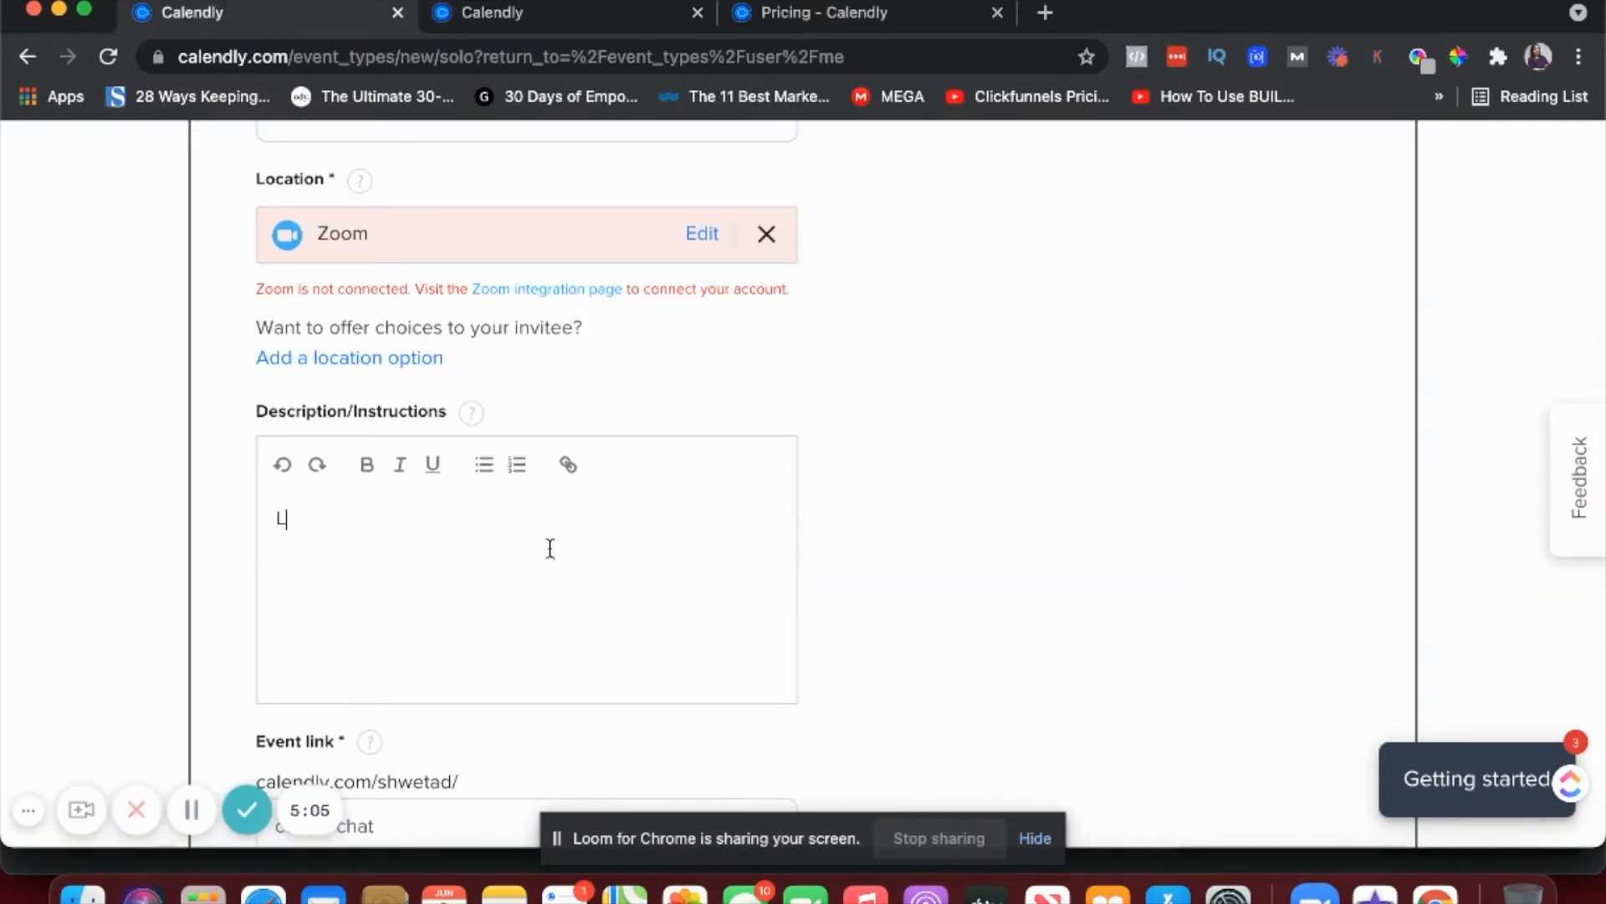
text(et's connect over a cup)
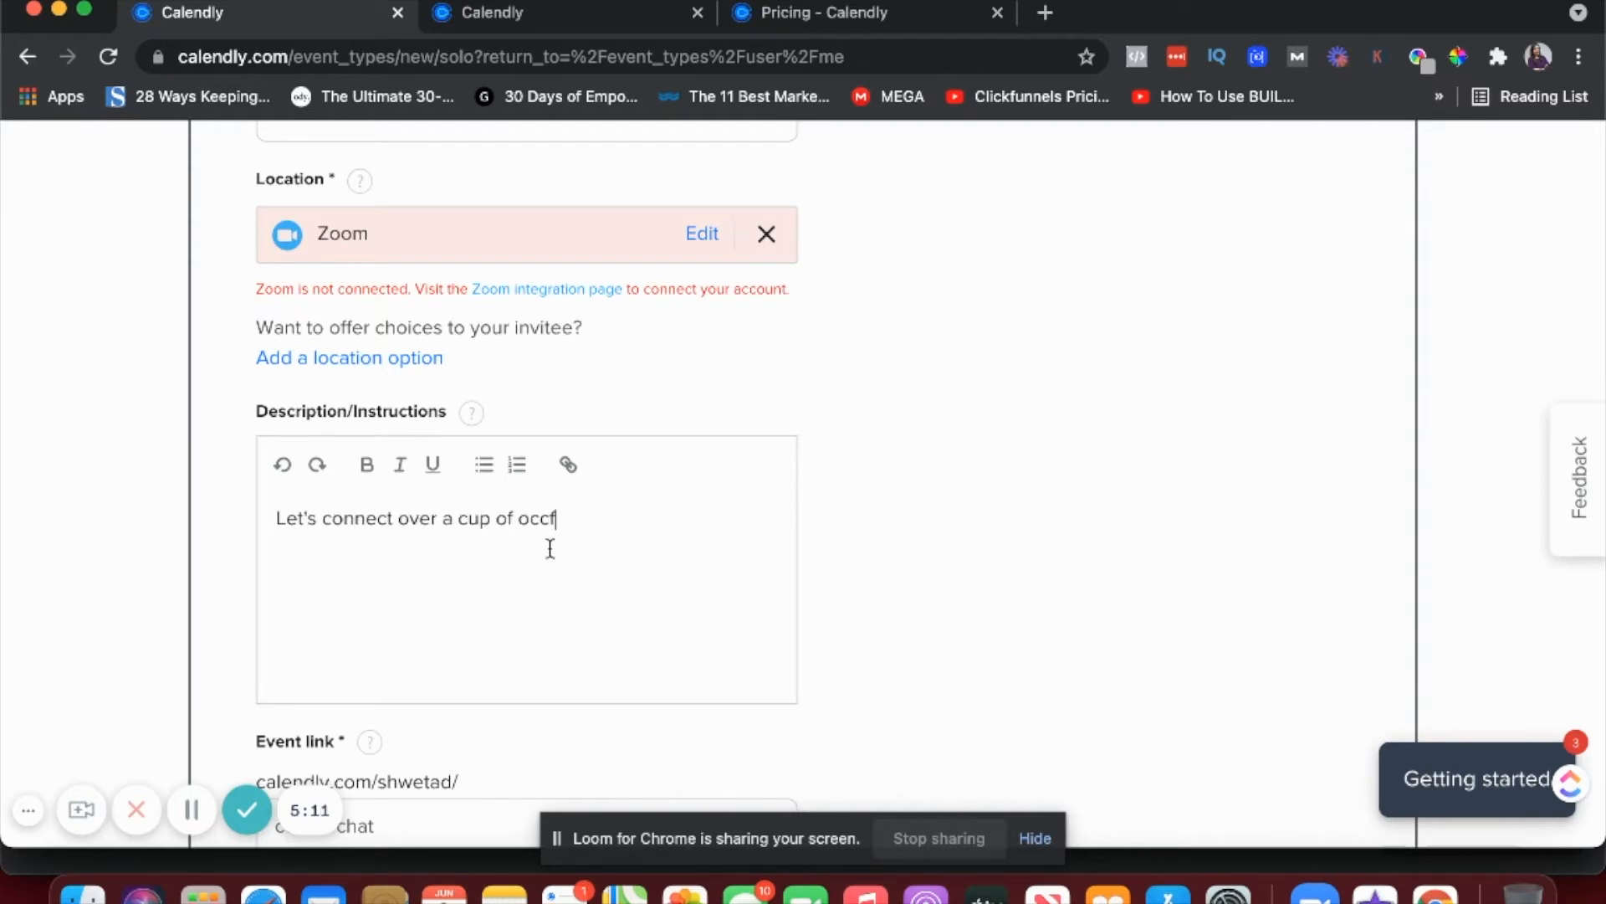
text( of coffee!)
Step: Check the help note for the event link, and save the event details with the cyan event color
scroll(551, 548, down, 2)
scroll(551, 548, down, 3)
click(402, 469)
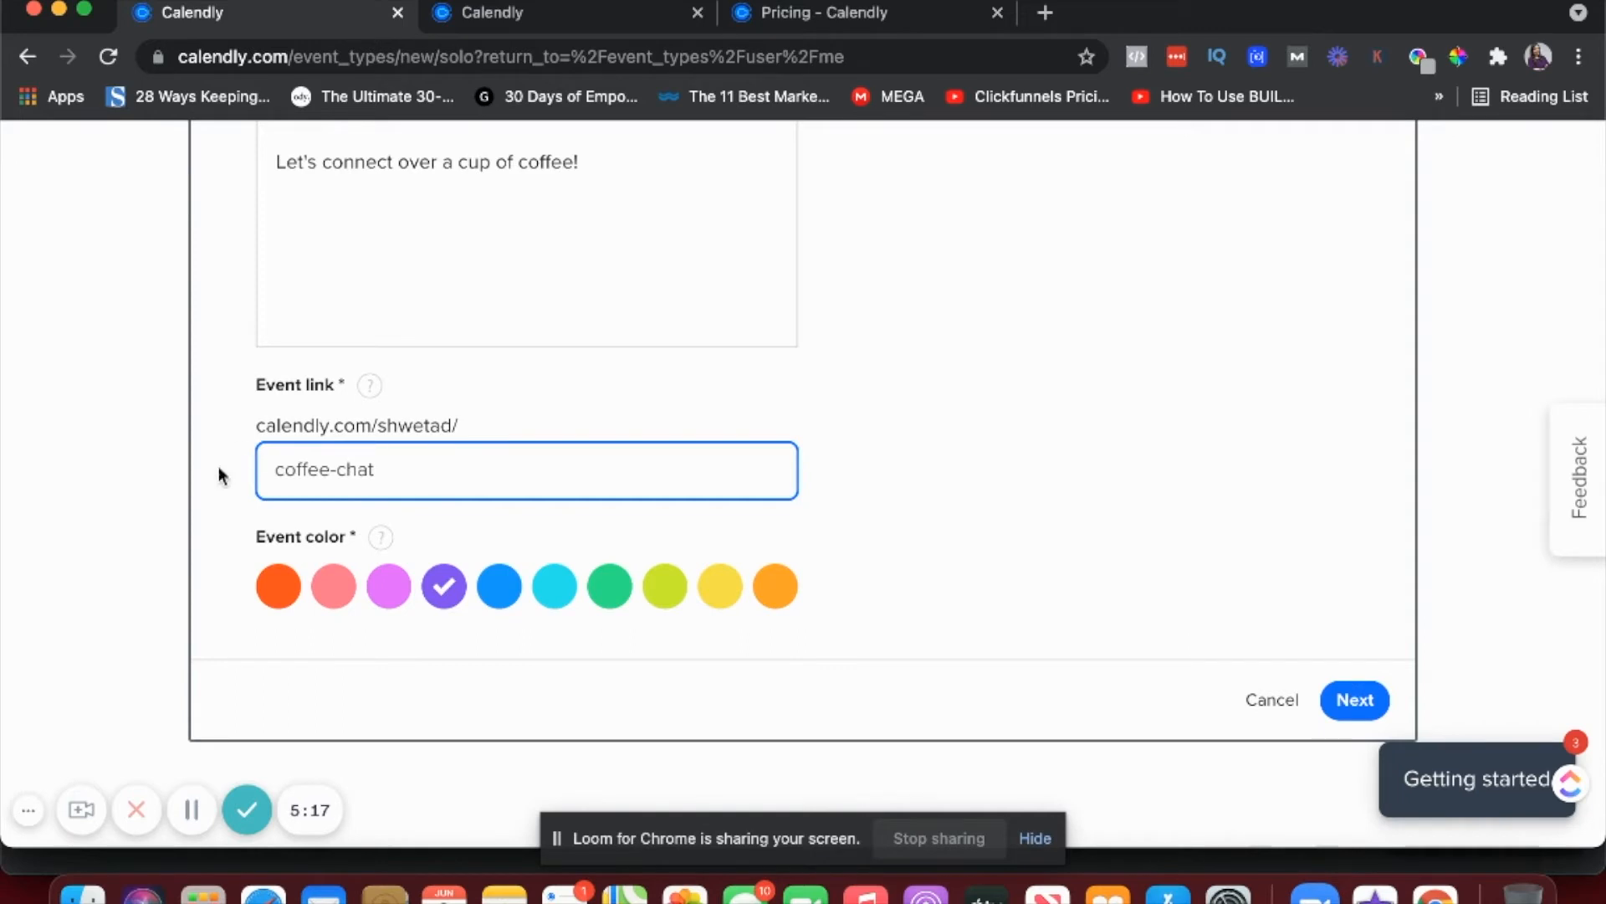
click(369, 395)
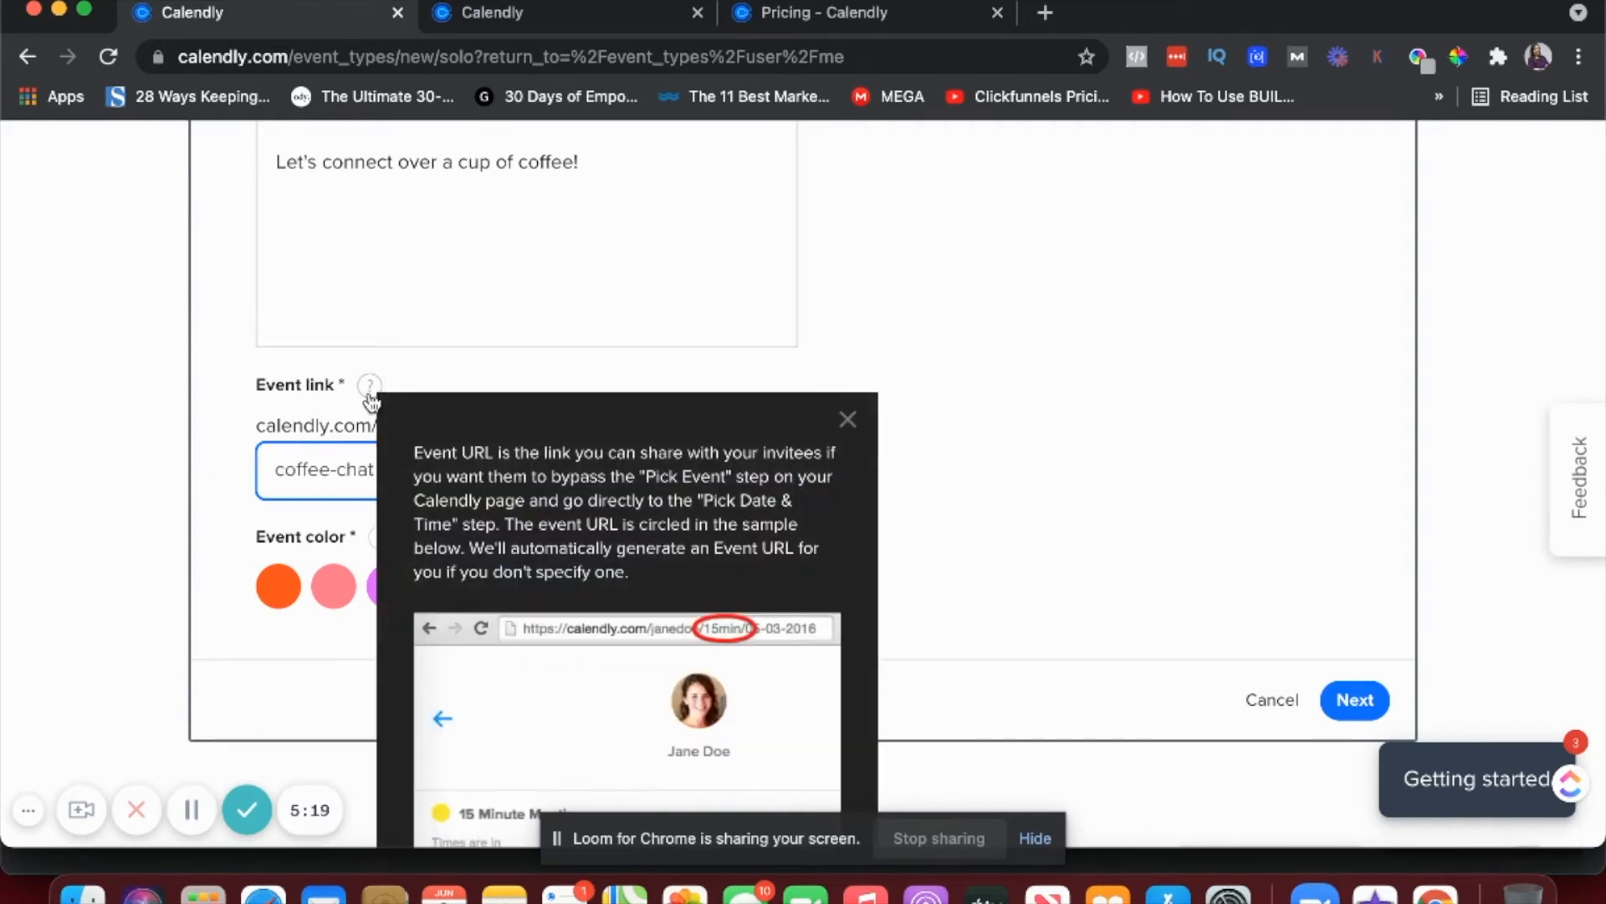
scroll(586, 469, down, 3)
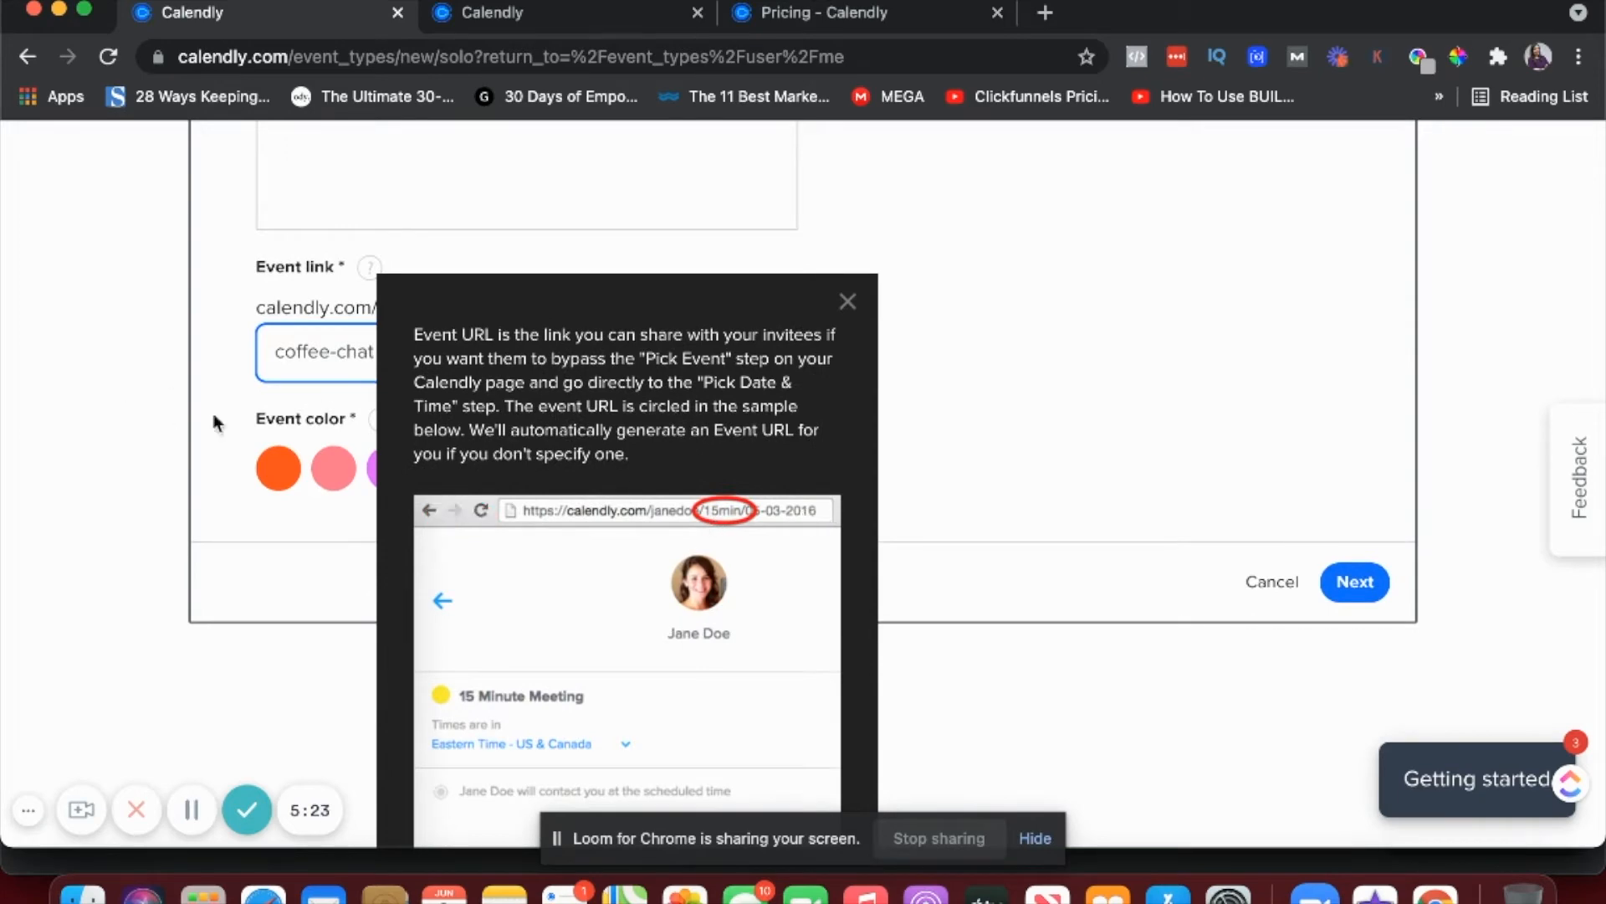
click(238, 390)
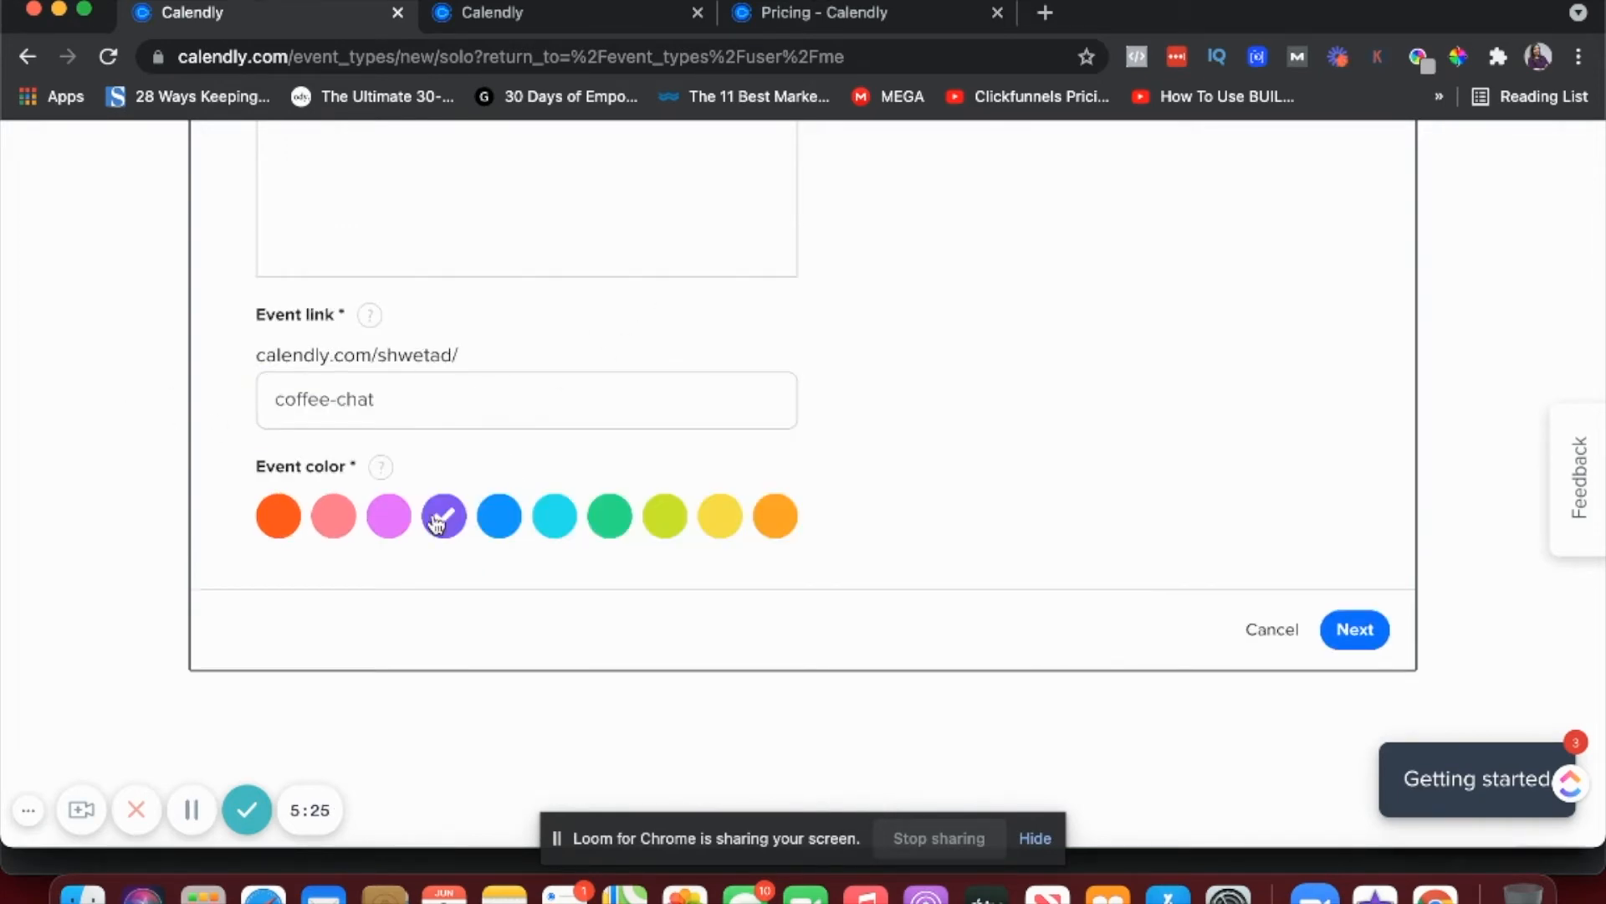
click(554, 517)
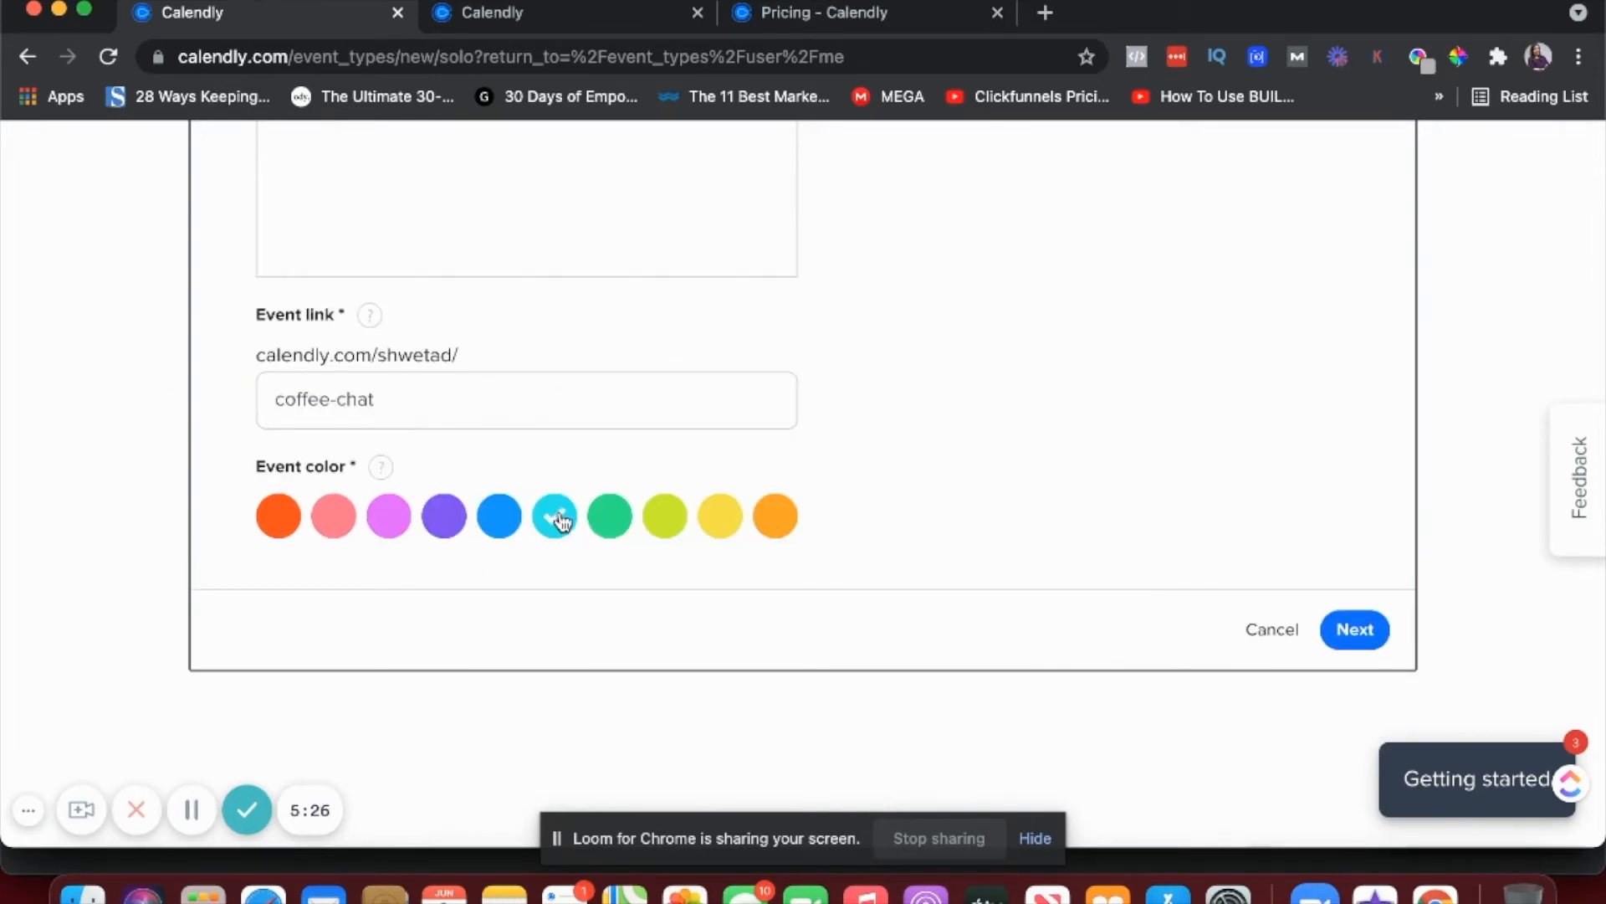
click(1353, 626)
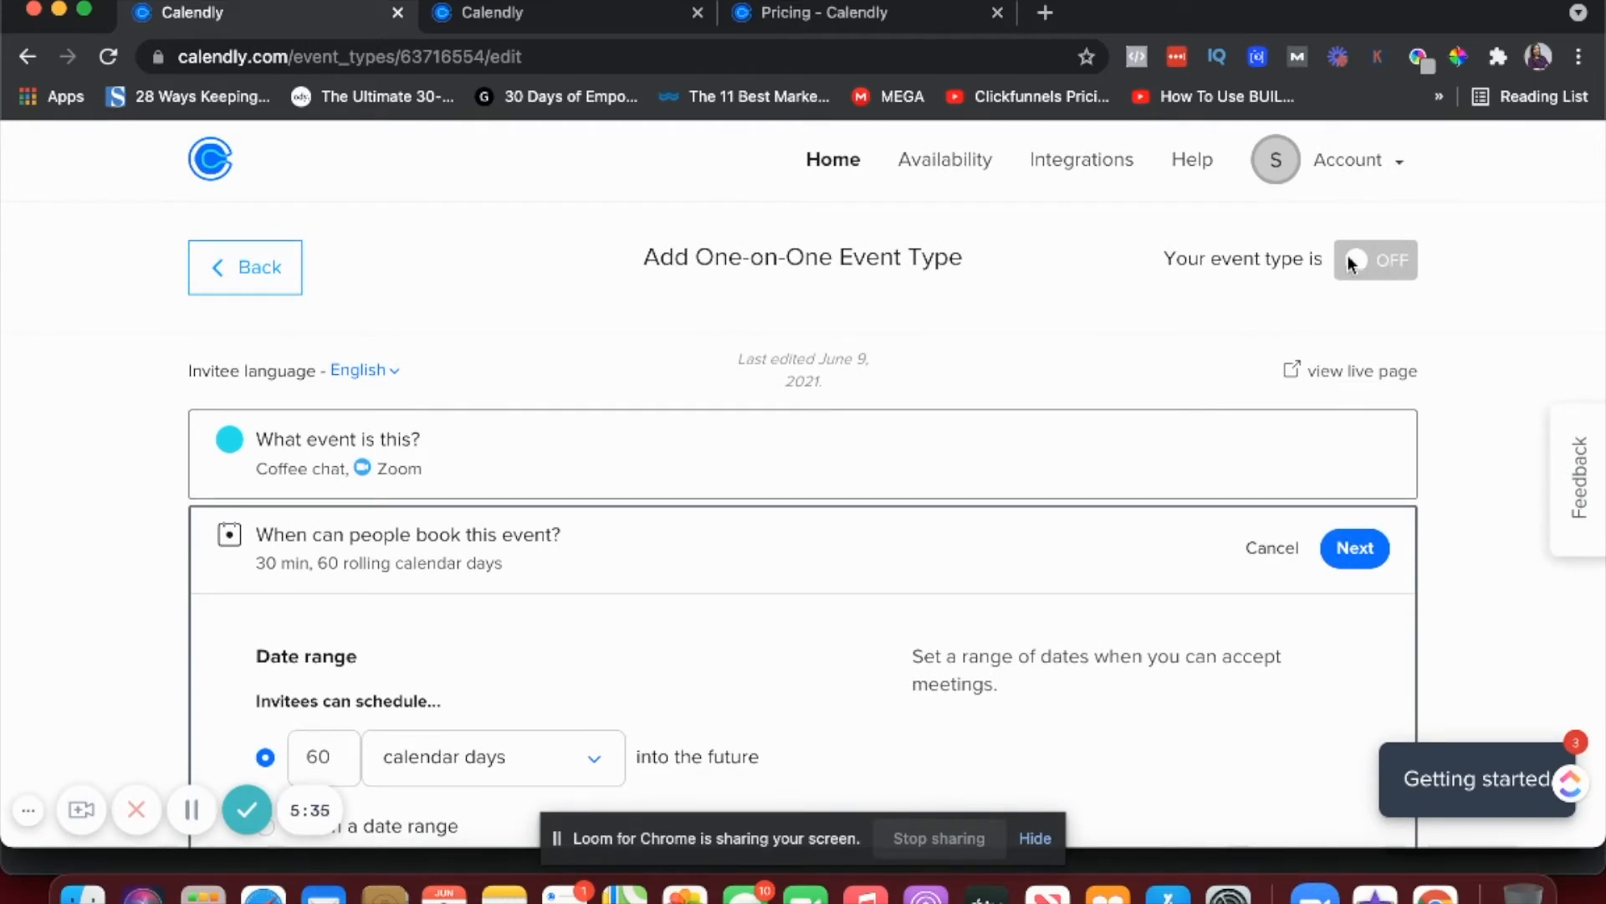
Step: Limit scheduling of the event to a date range from June 9 to July 16, 2021
scroll(1197, 335, down, 3)
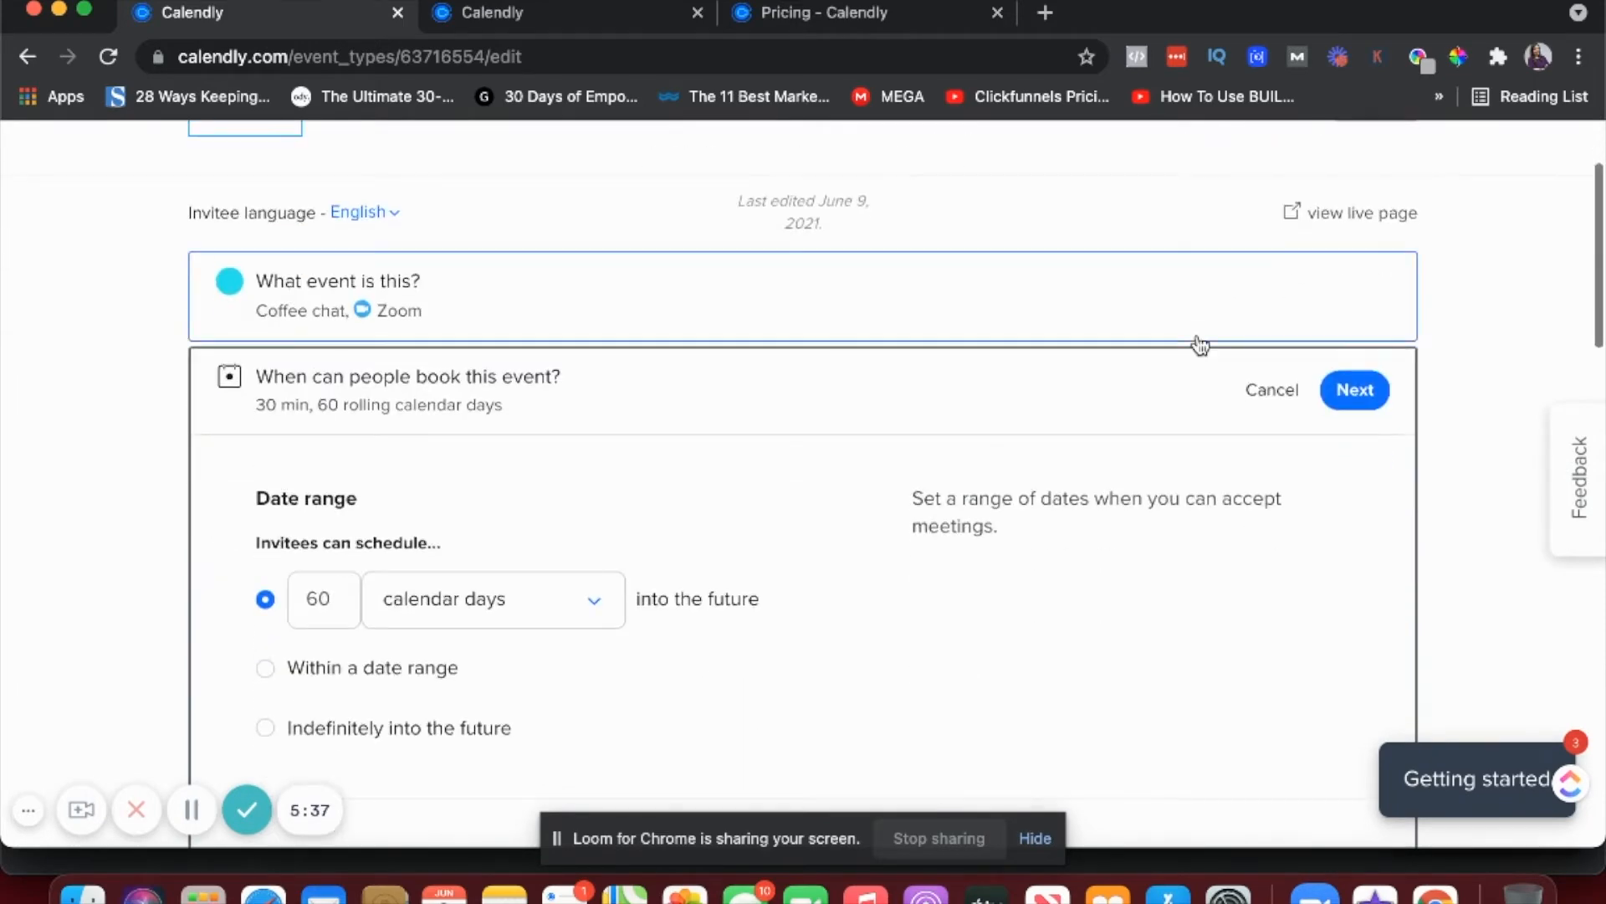
scroll(1198, 343, down, 3)
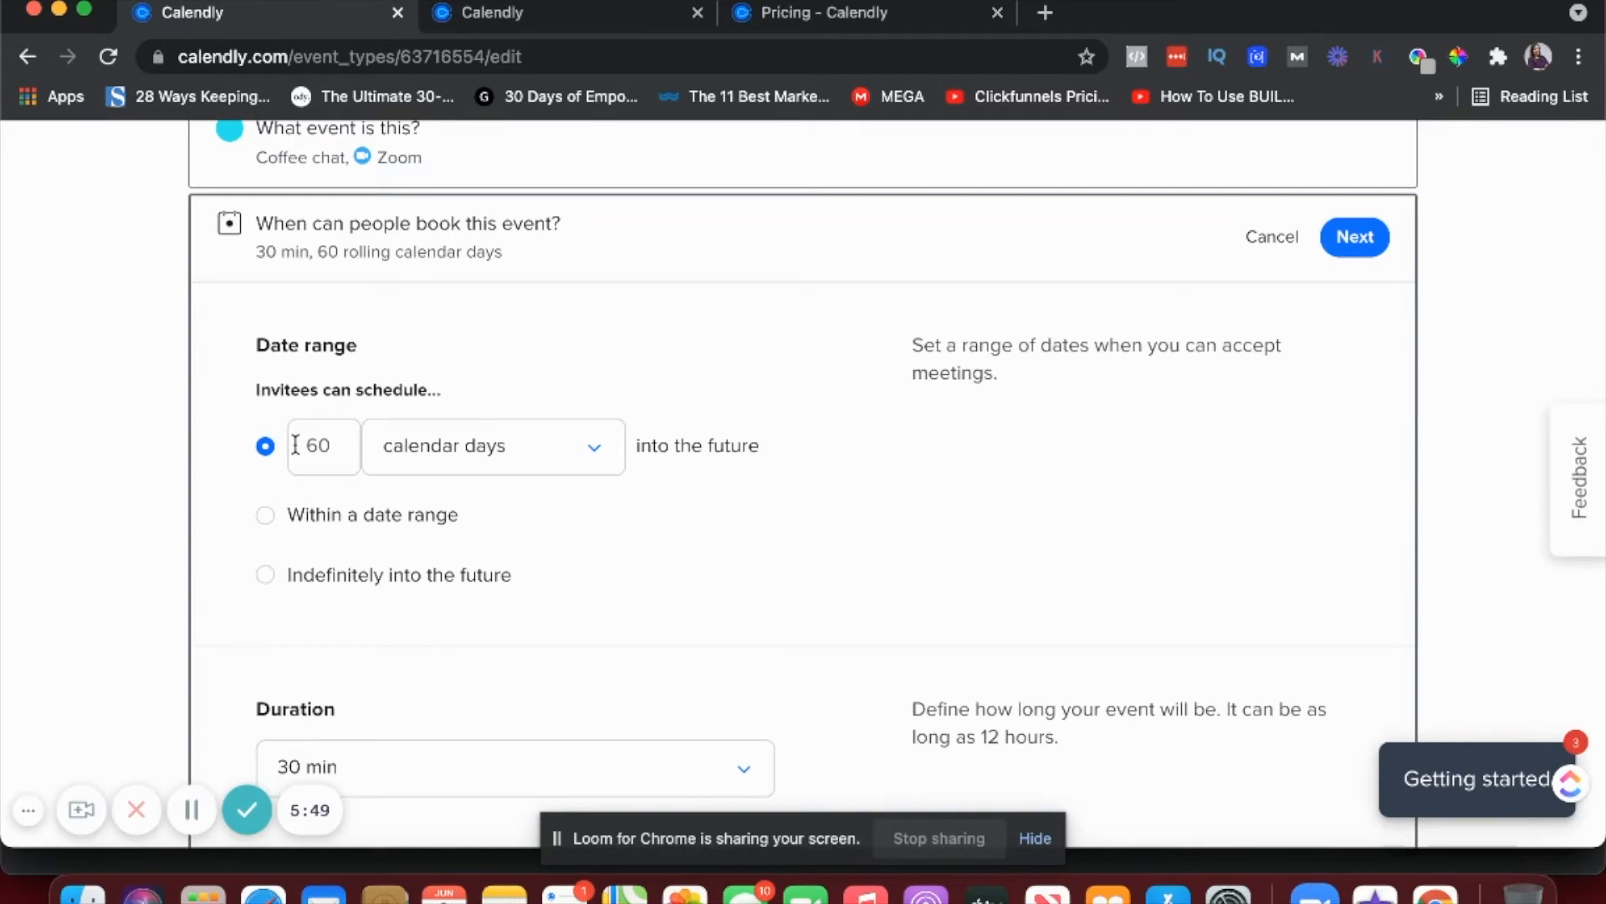
scroll(295, 443, down, 2)
click(266, 451)
click(532, 461)
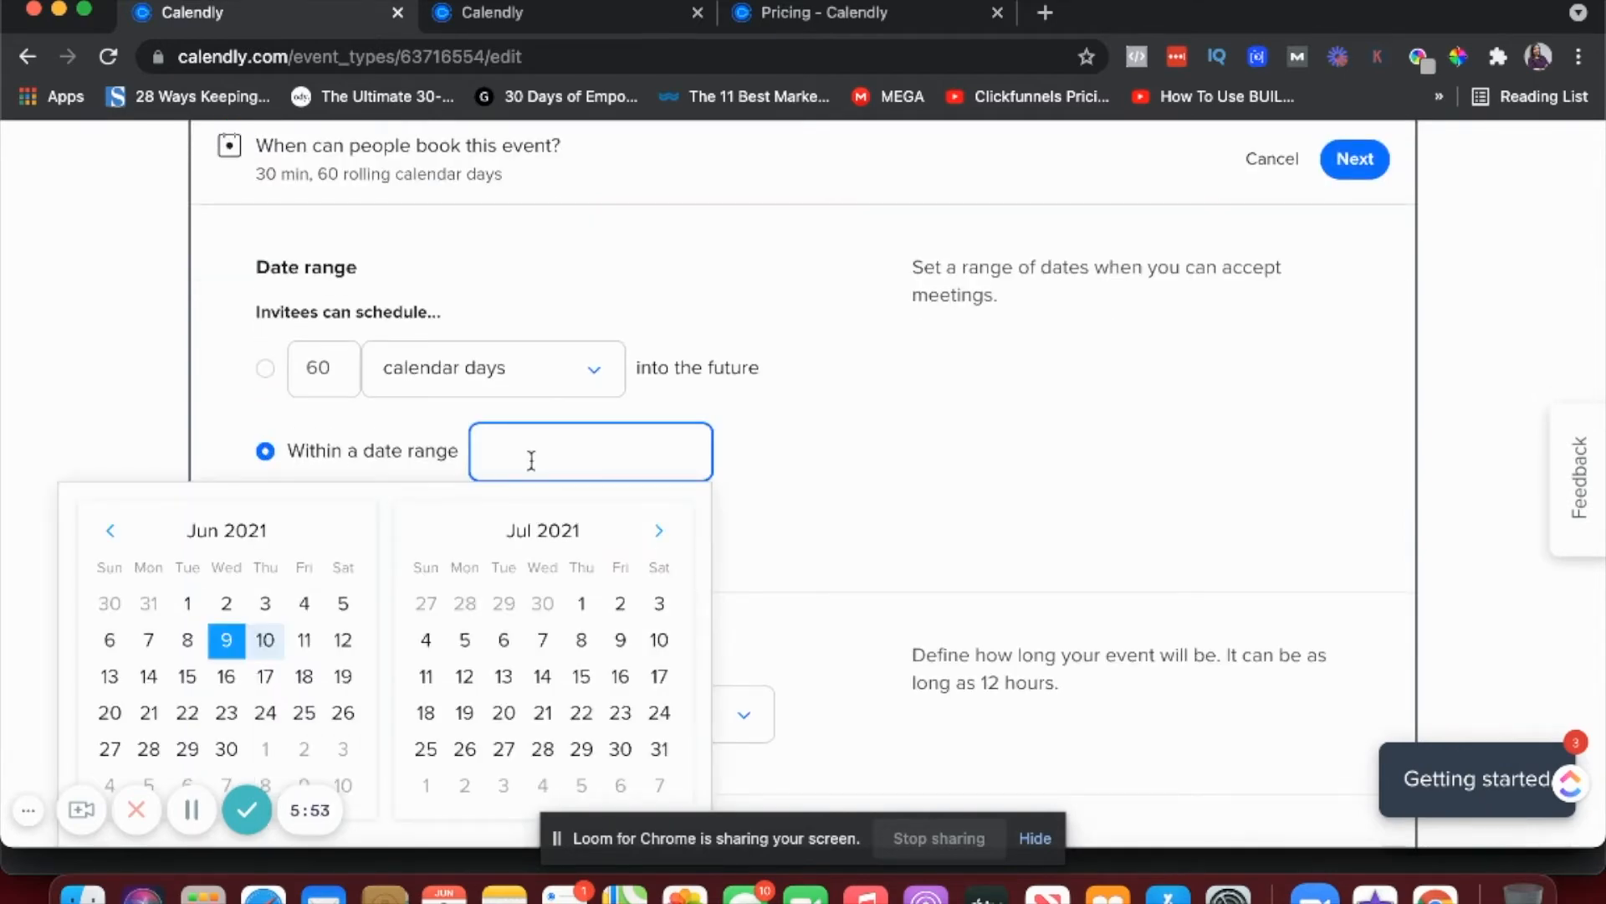
scroll(532, 461, down, 3)
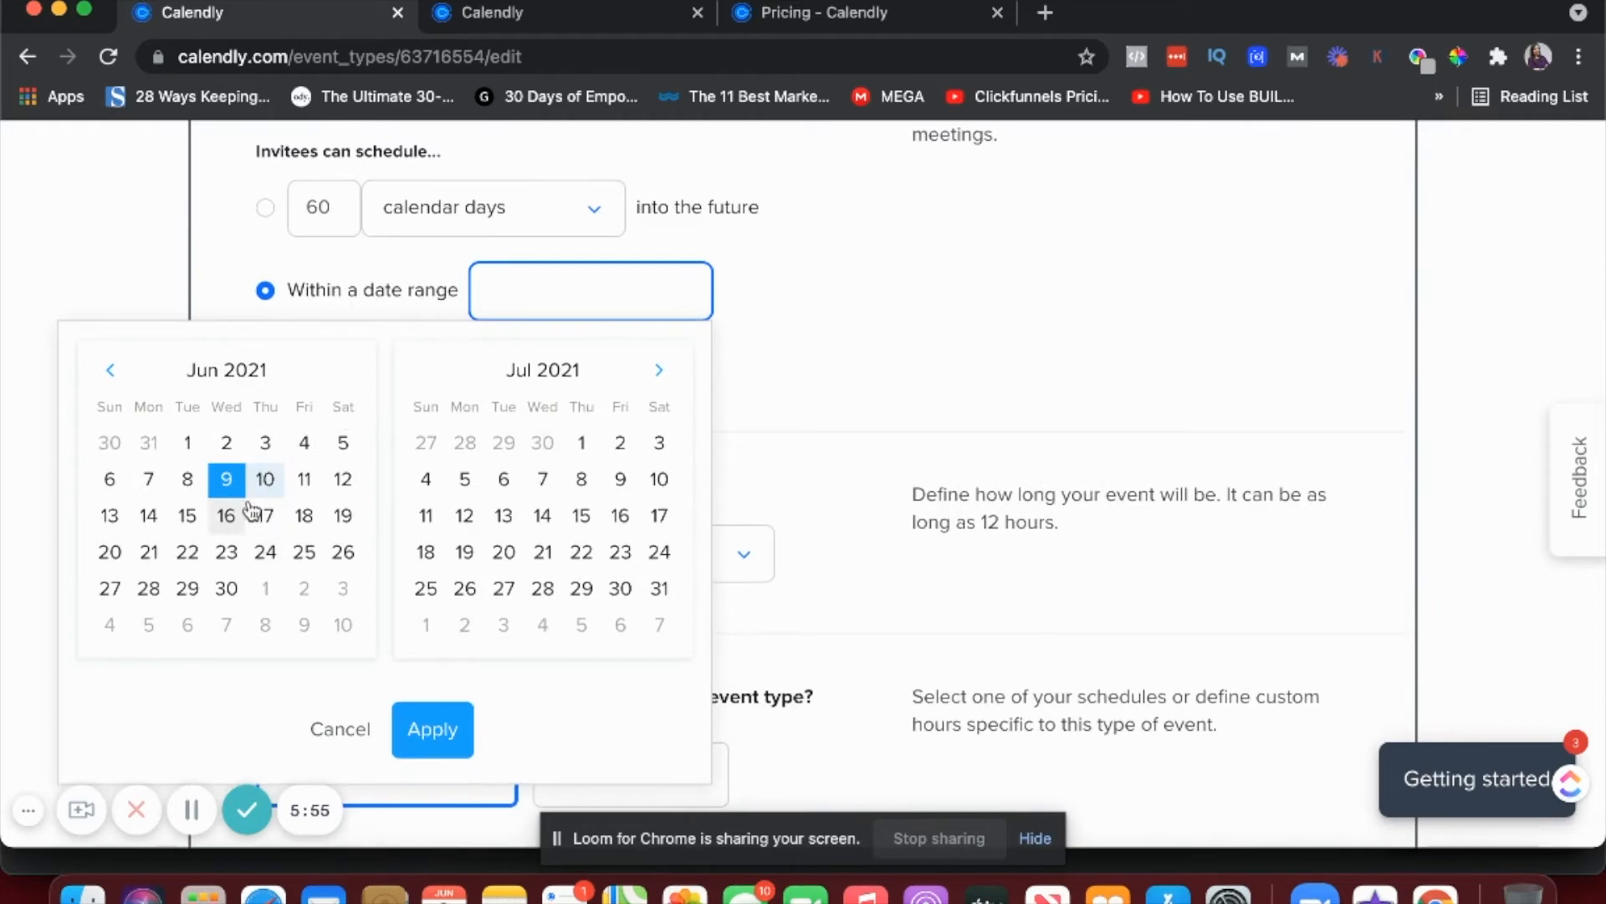
click(620, 517)
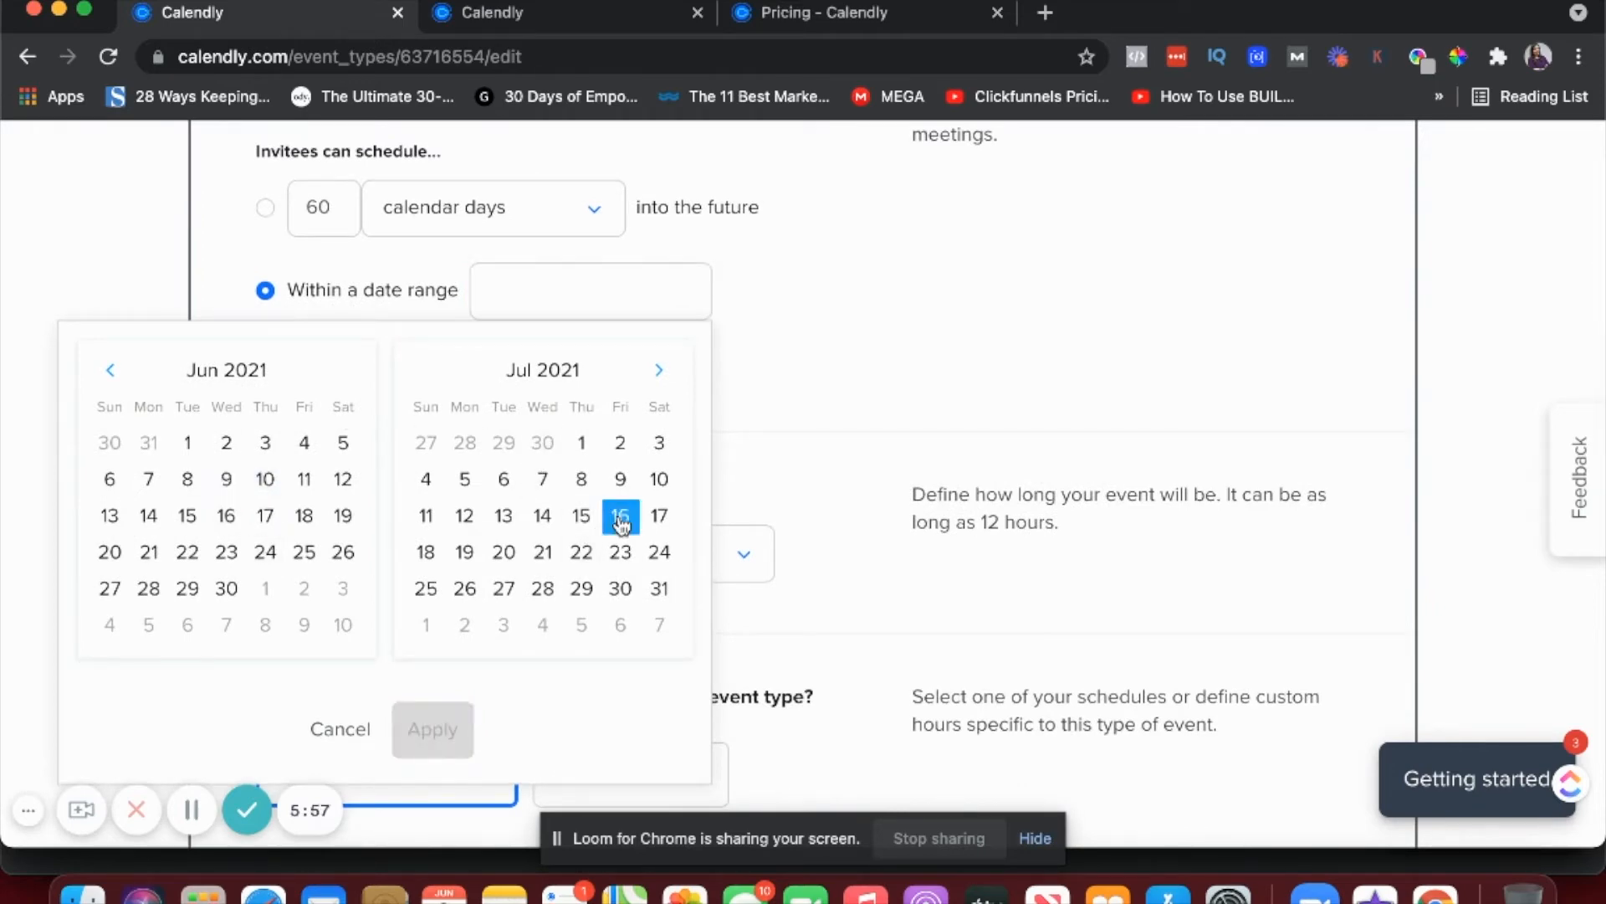
click(613, 280)
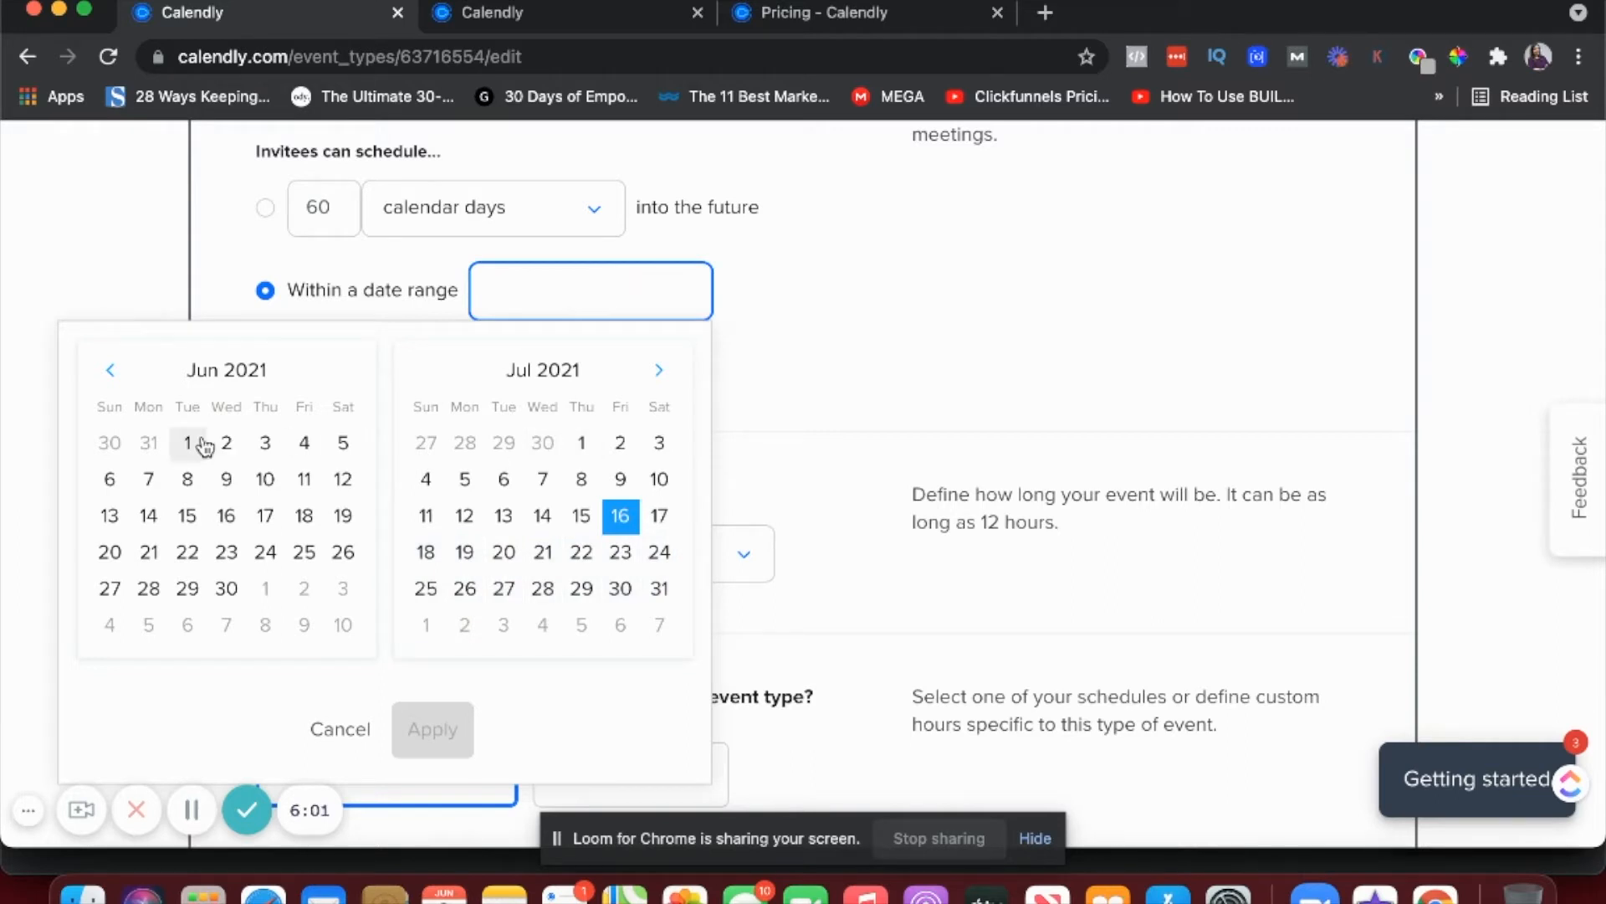
click(221, 481)
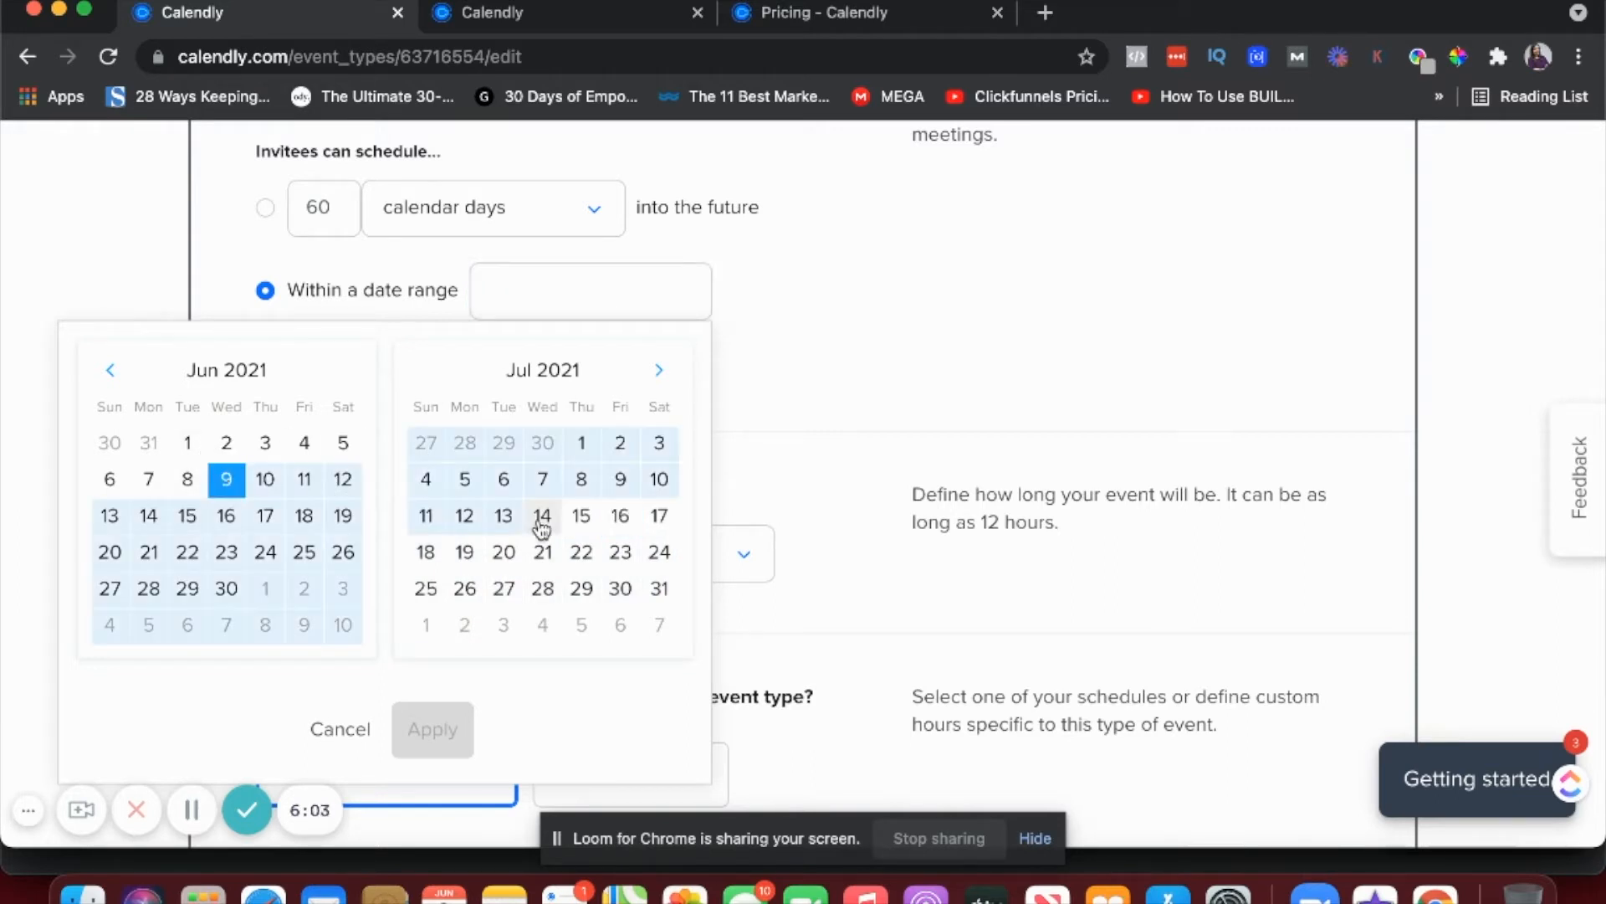
click(620, 516)
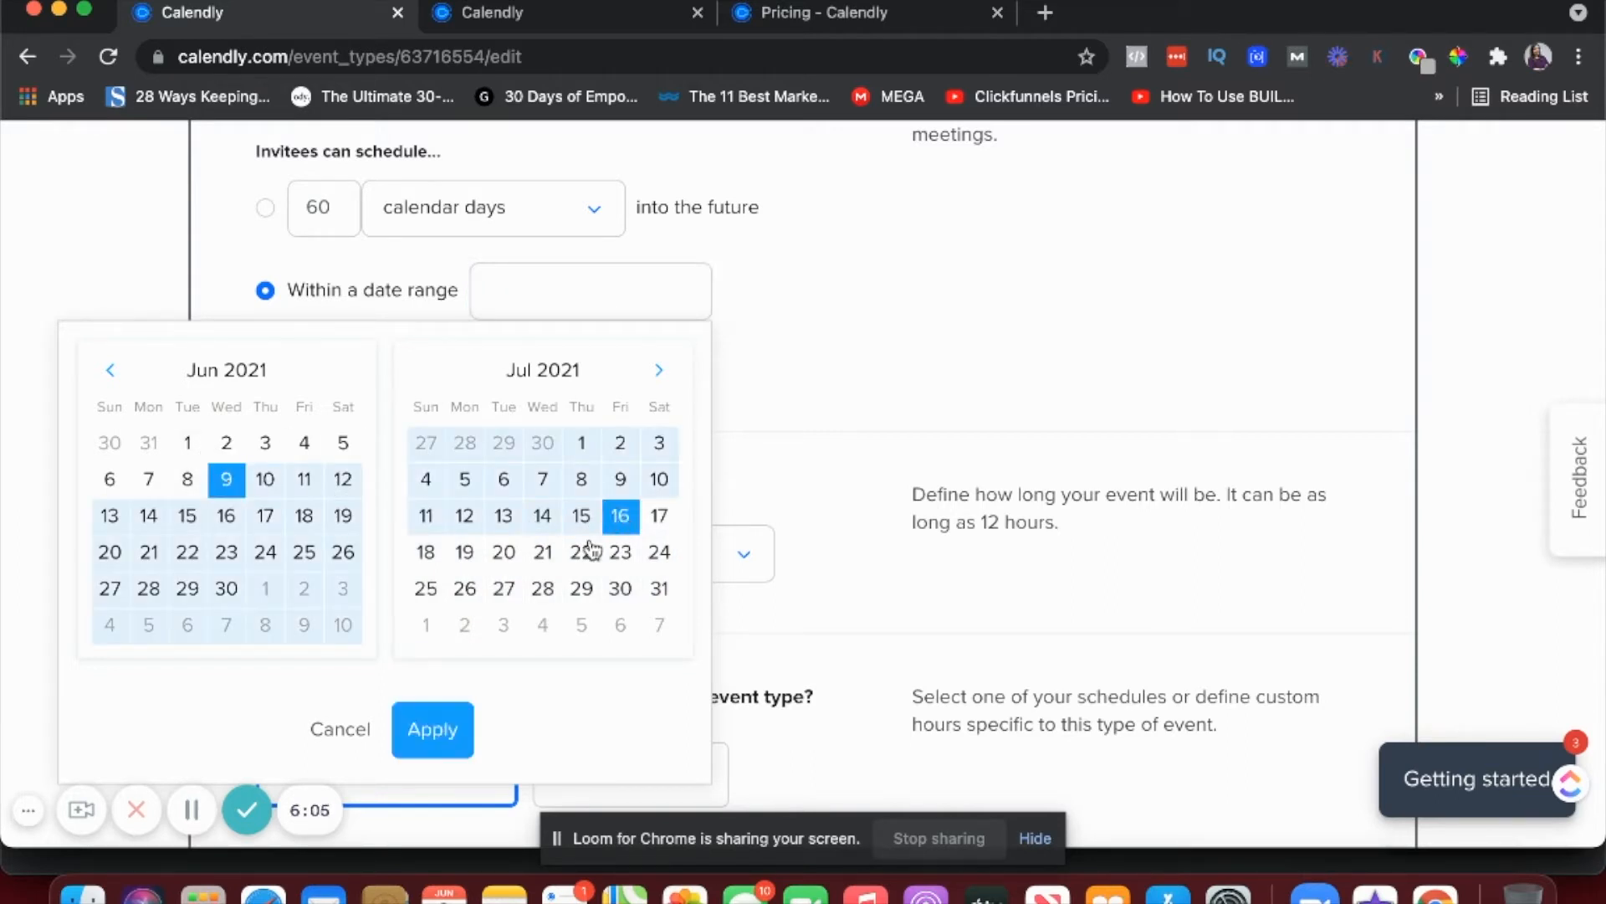
click(433, 731)
scroll(667, 362, down, 2)
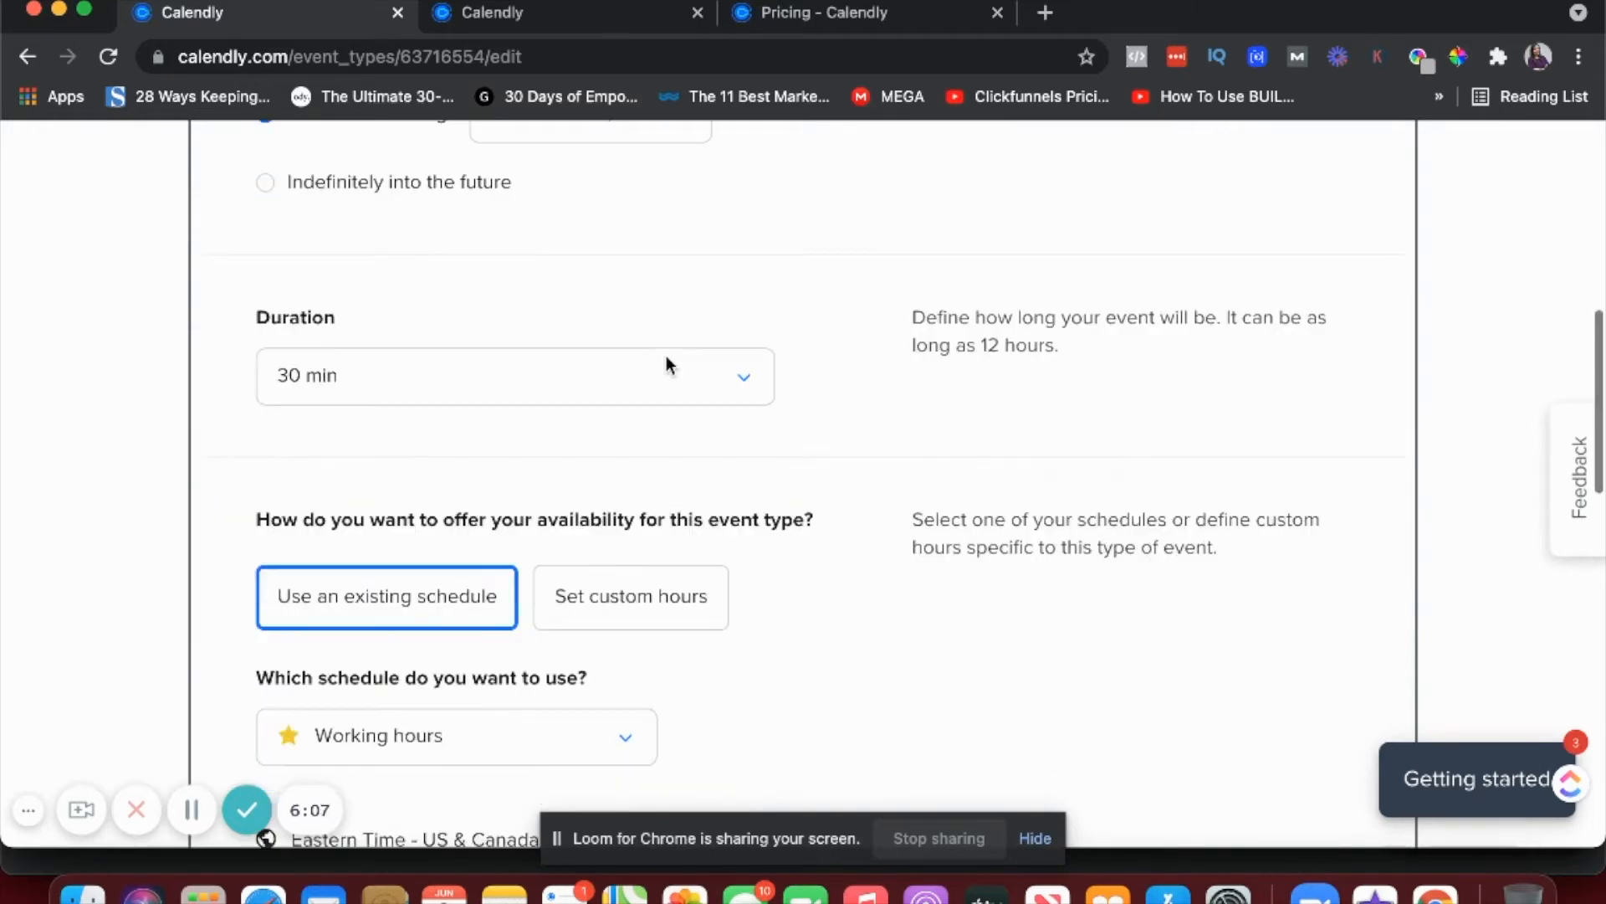
Step: Set the event duration to 45 min and switch its availability to custom hours
click(628, 373)
click(373, 562)
scroll(730, 458, down, 2)
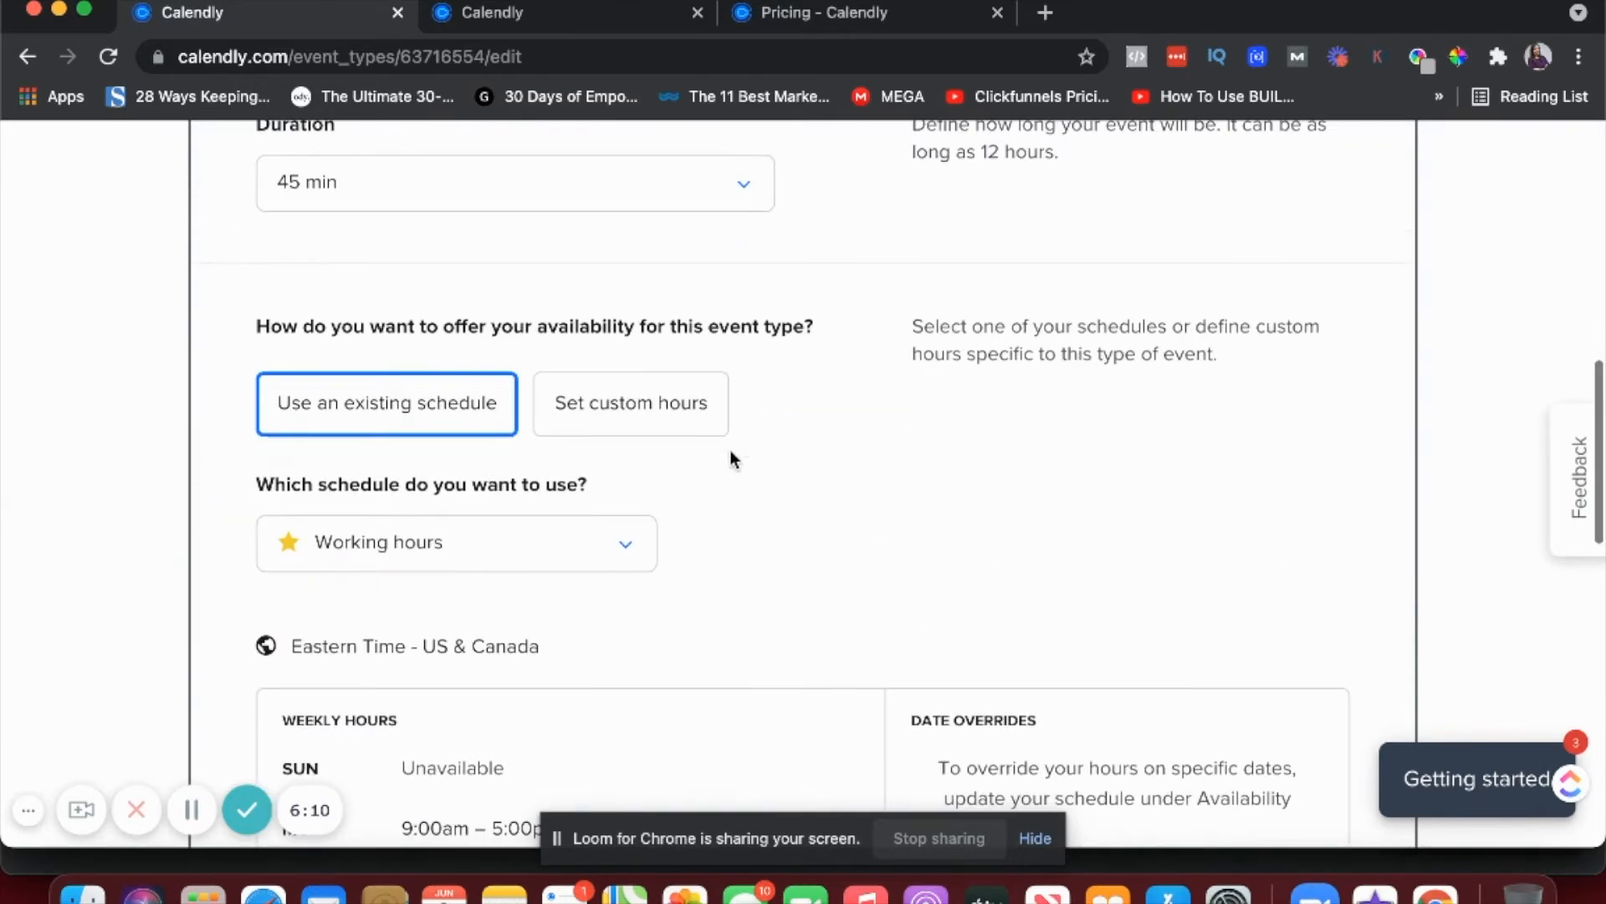
click(623, 405)
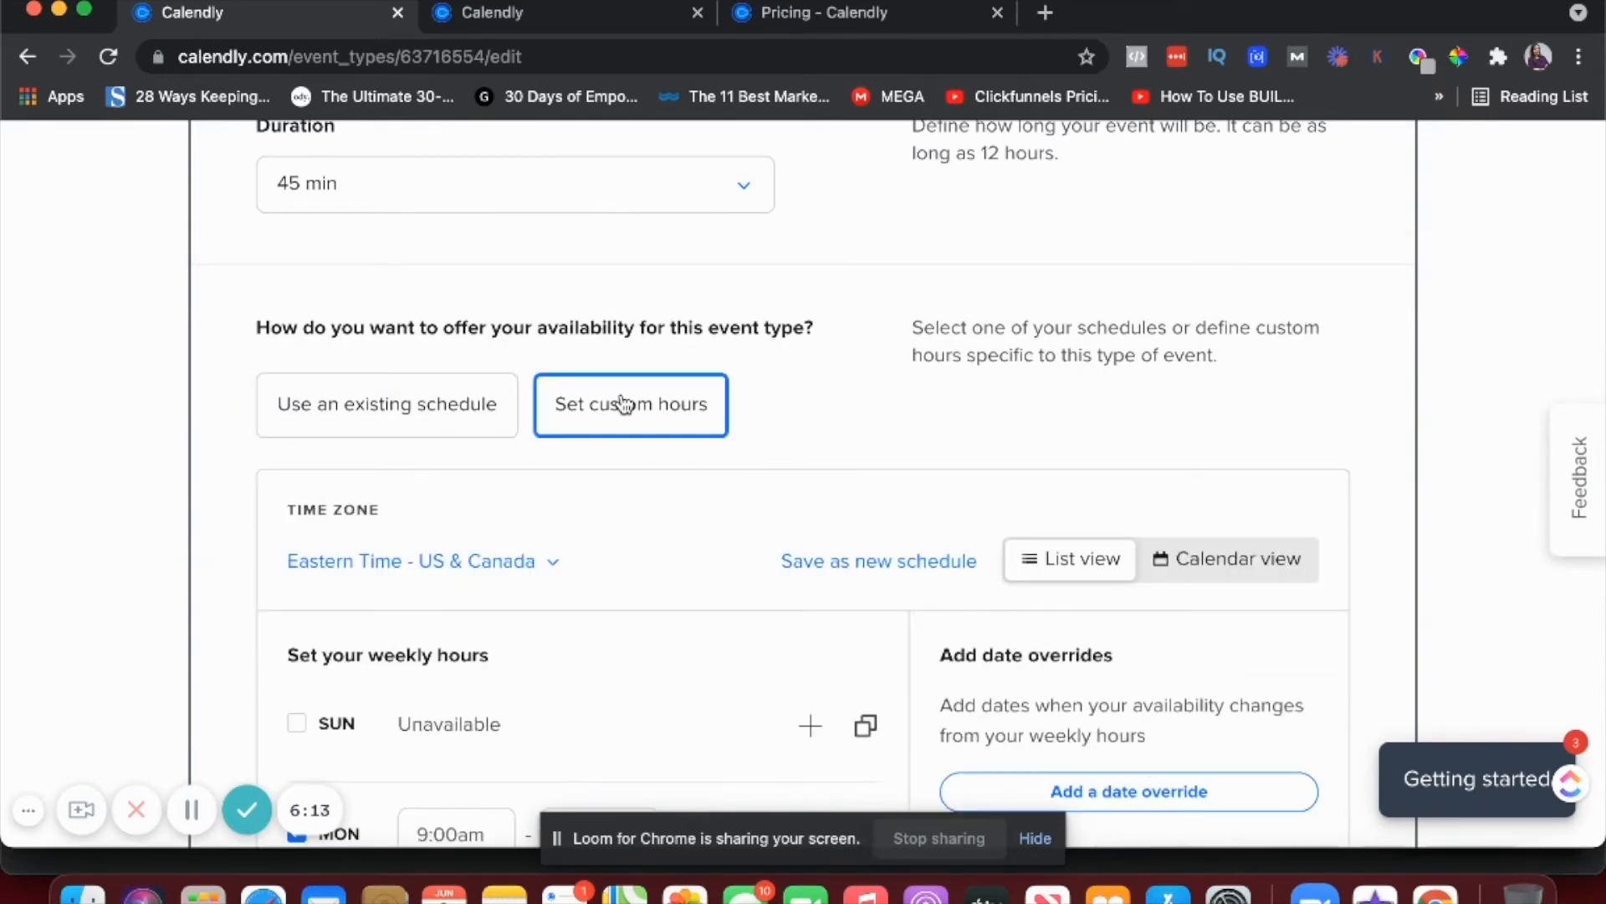
Step: Set the end of Monday's custom availability to 12:00pm
scroll(623, 405, up, 10)
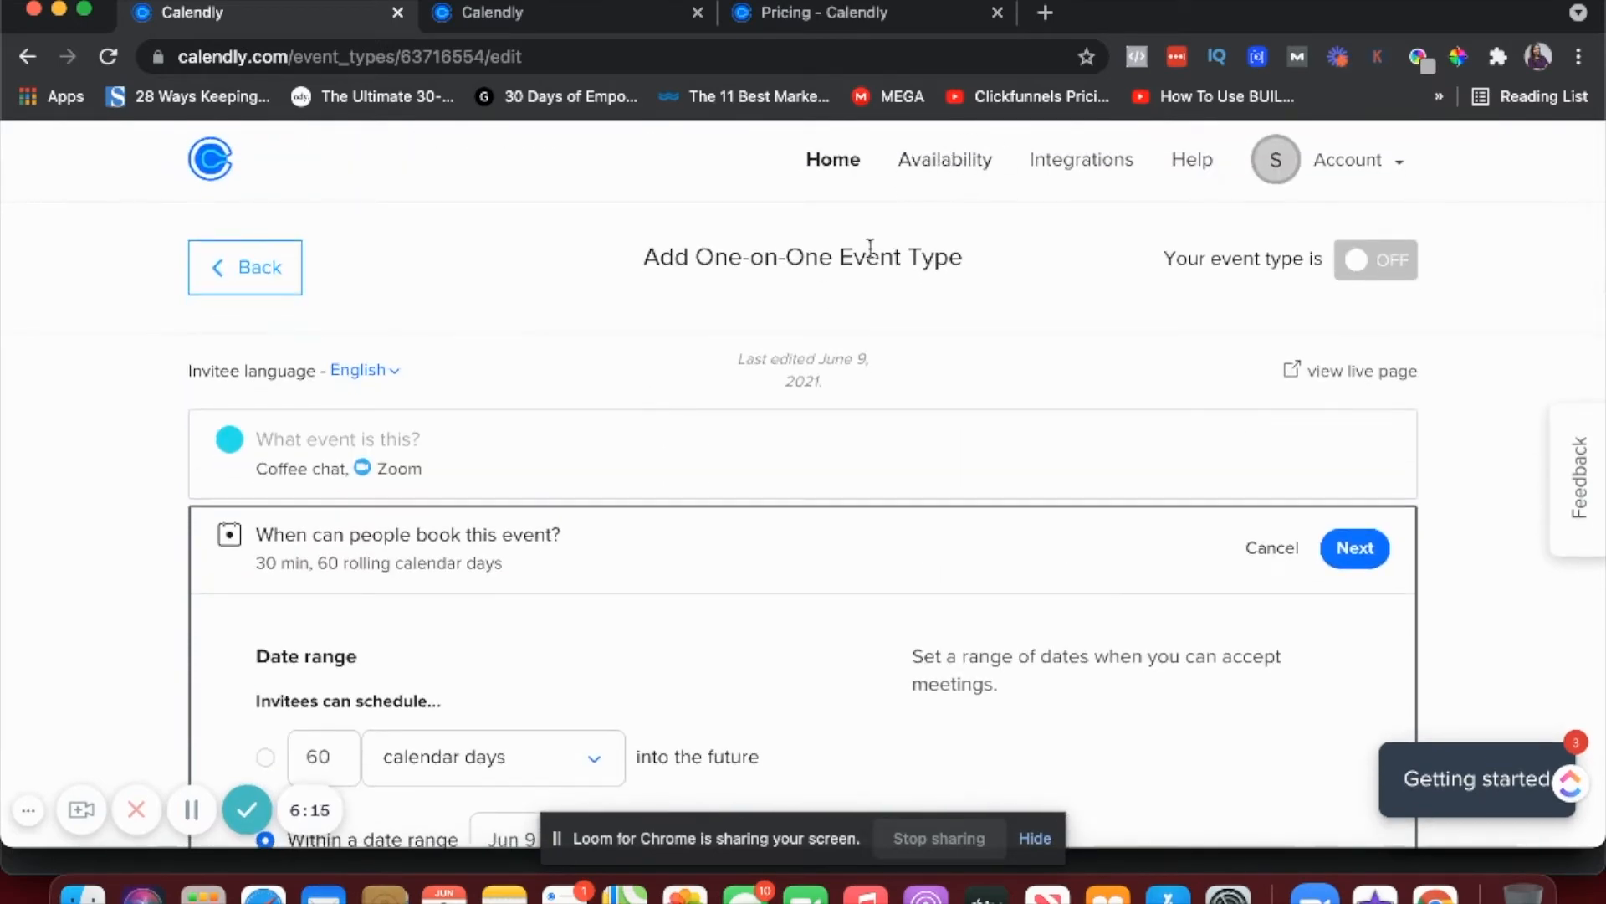
scroll(776, 460, down, 8)
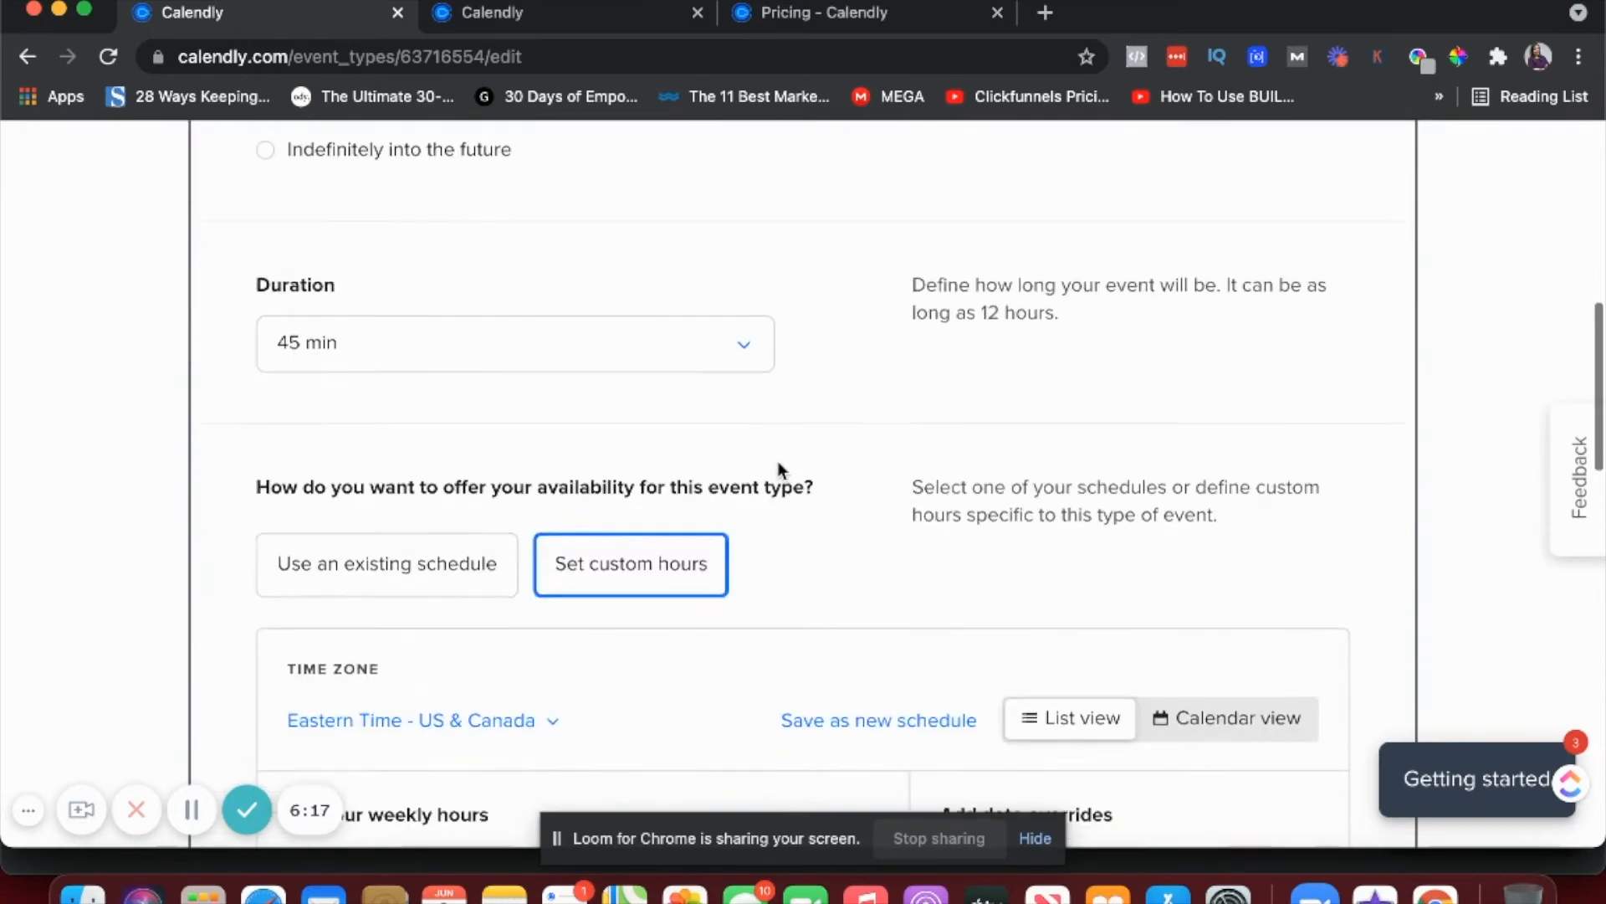
scroll(776, 460, down, 5)
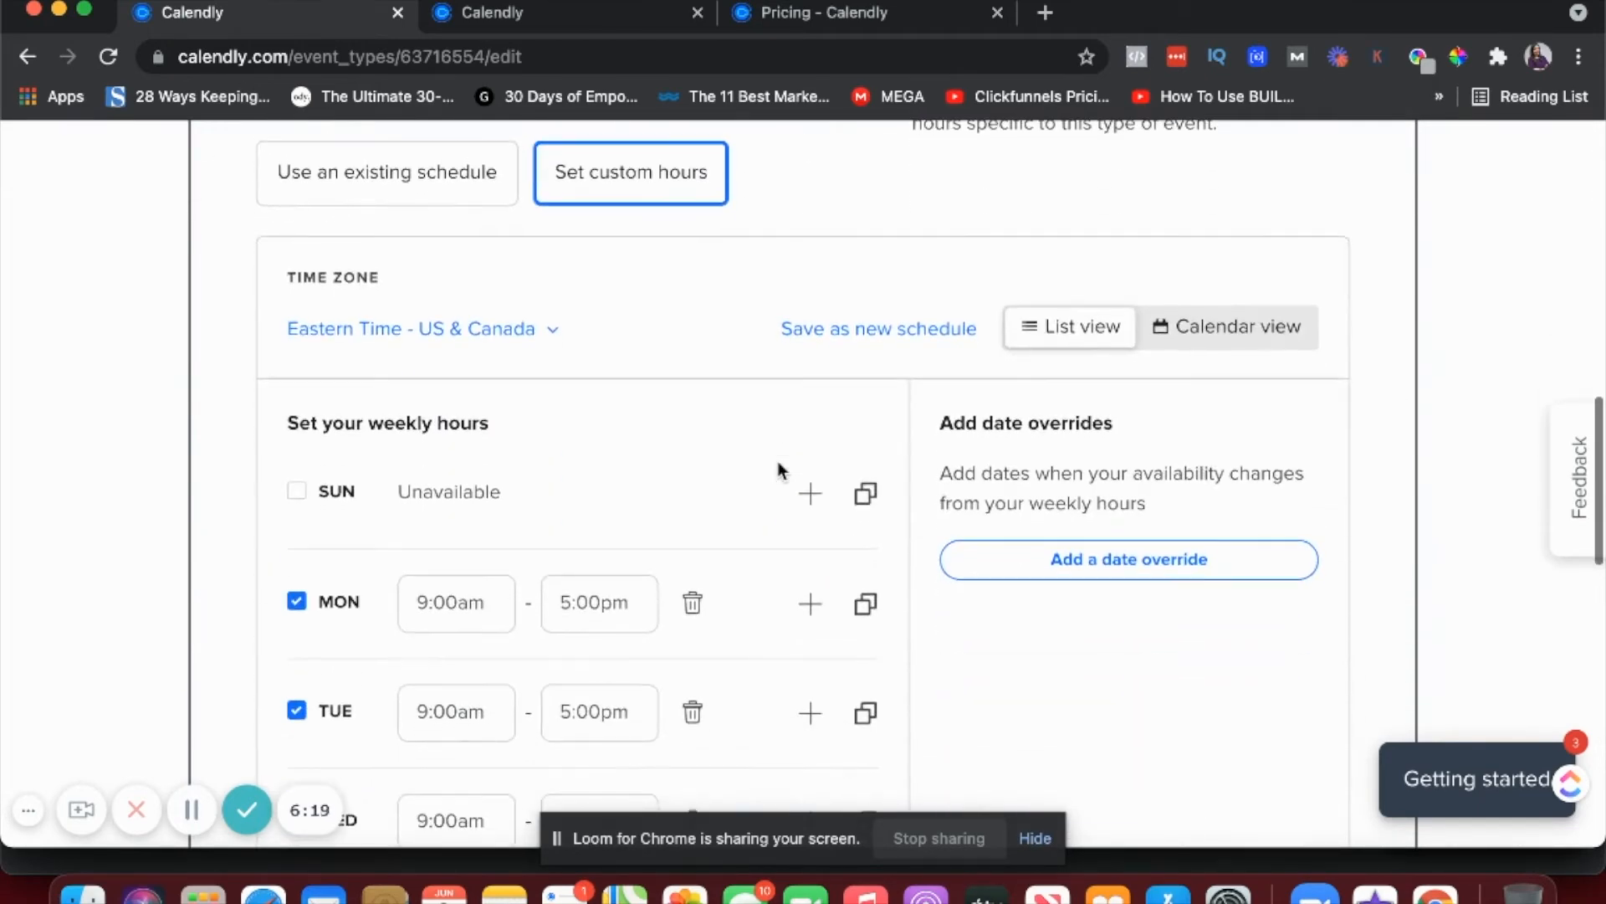
scroll(778, 467, down, 1)
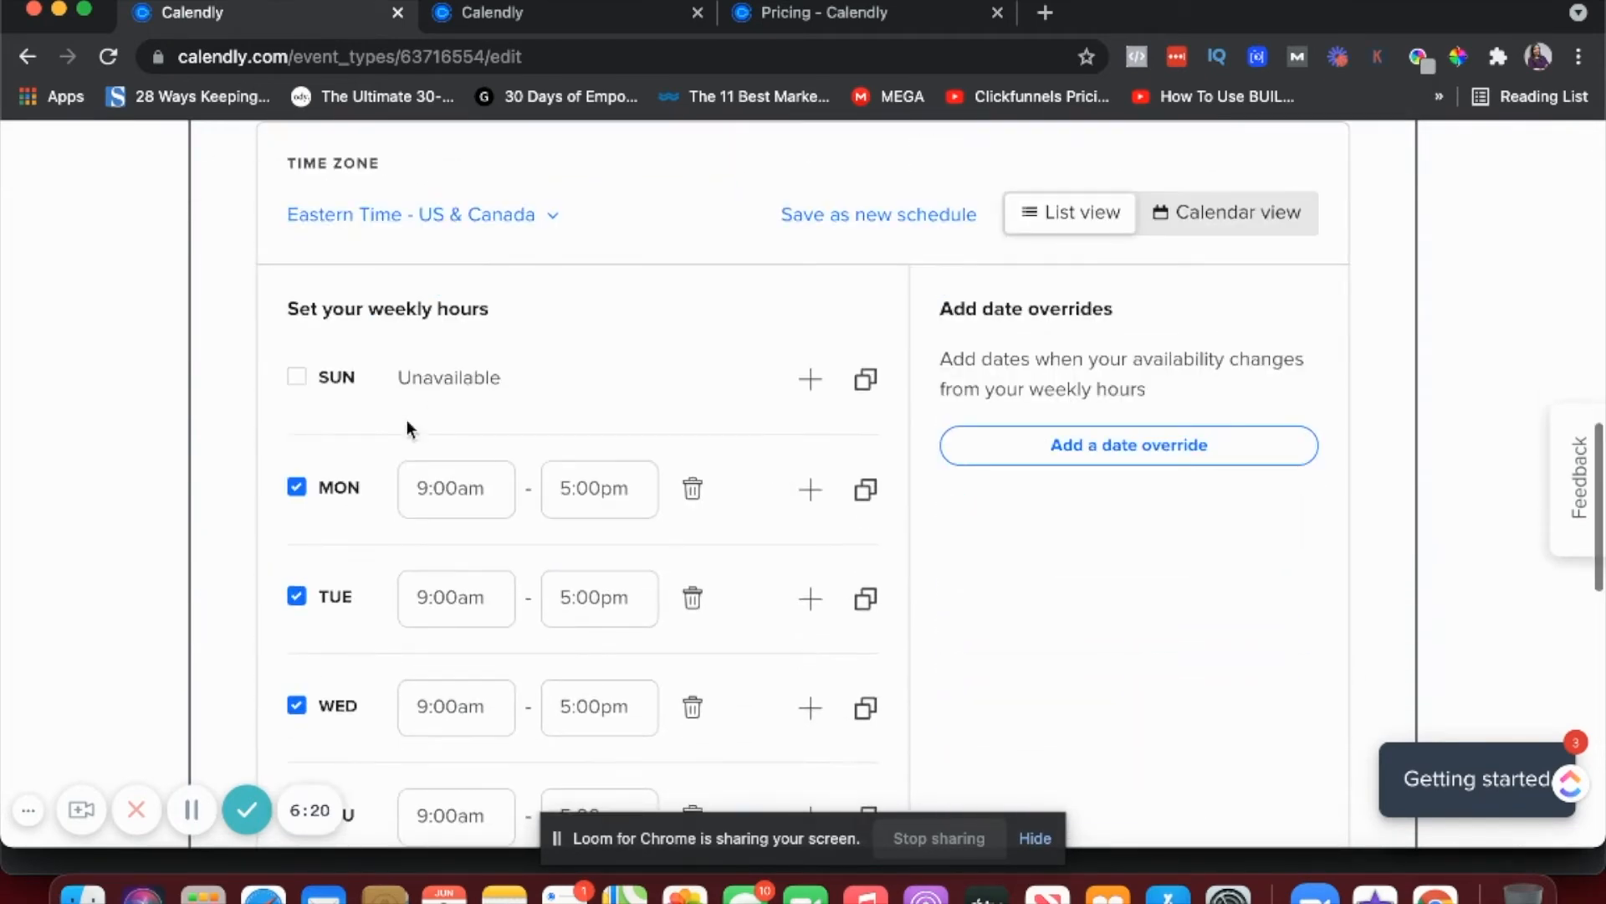
click(584, 477)
scroll(592, 552, up, 2)
scroll(592, 555, up, 10)
scroll(594, 686, down, 1)
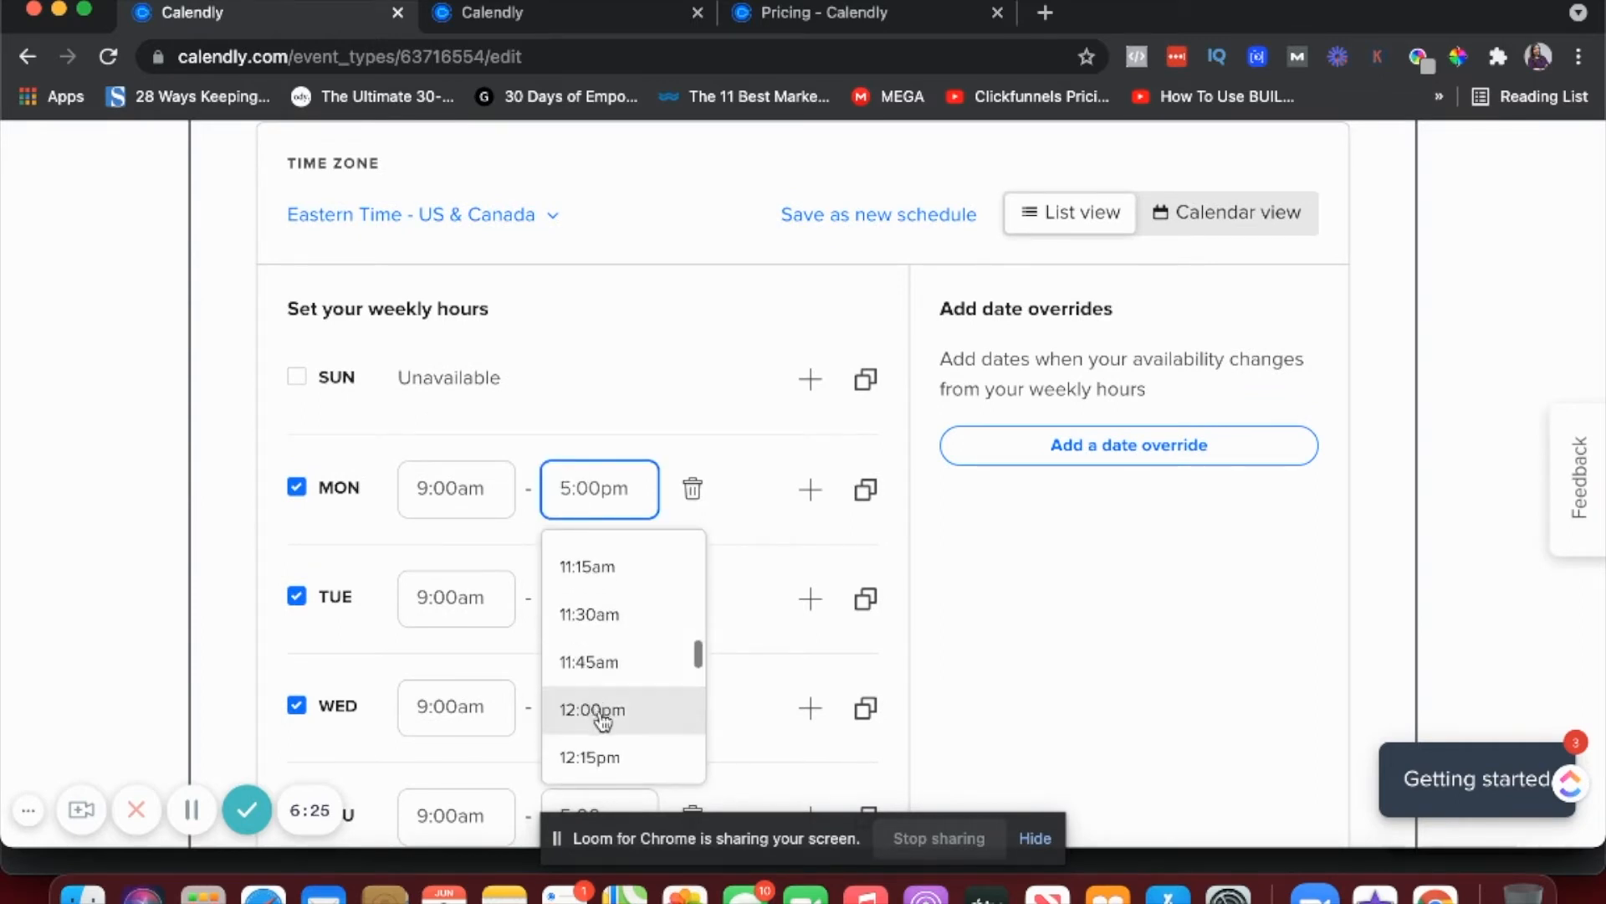
click(602, 712)
Step: Set the start of Tuesday's custom availability to 2:00pm
click(462, 614)
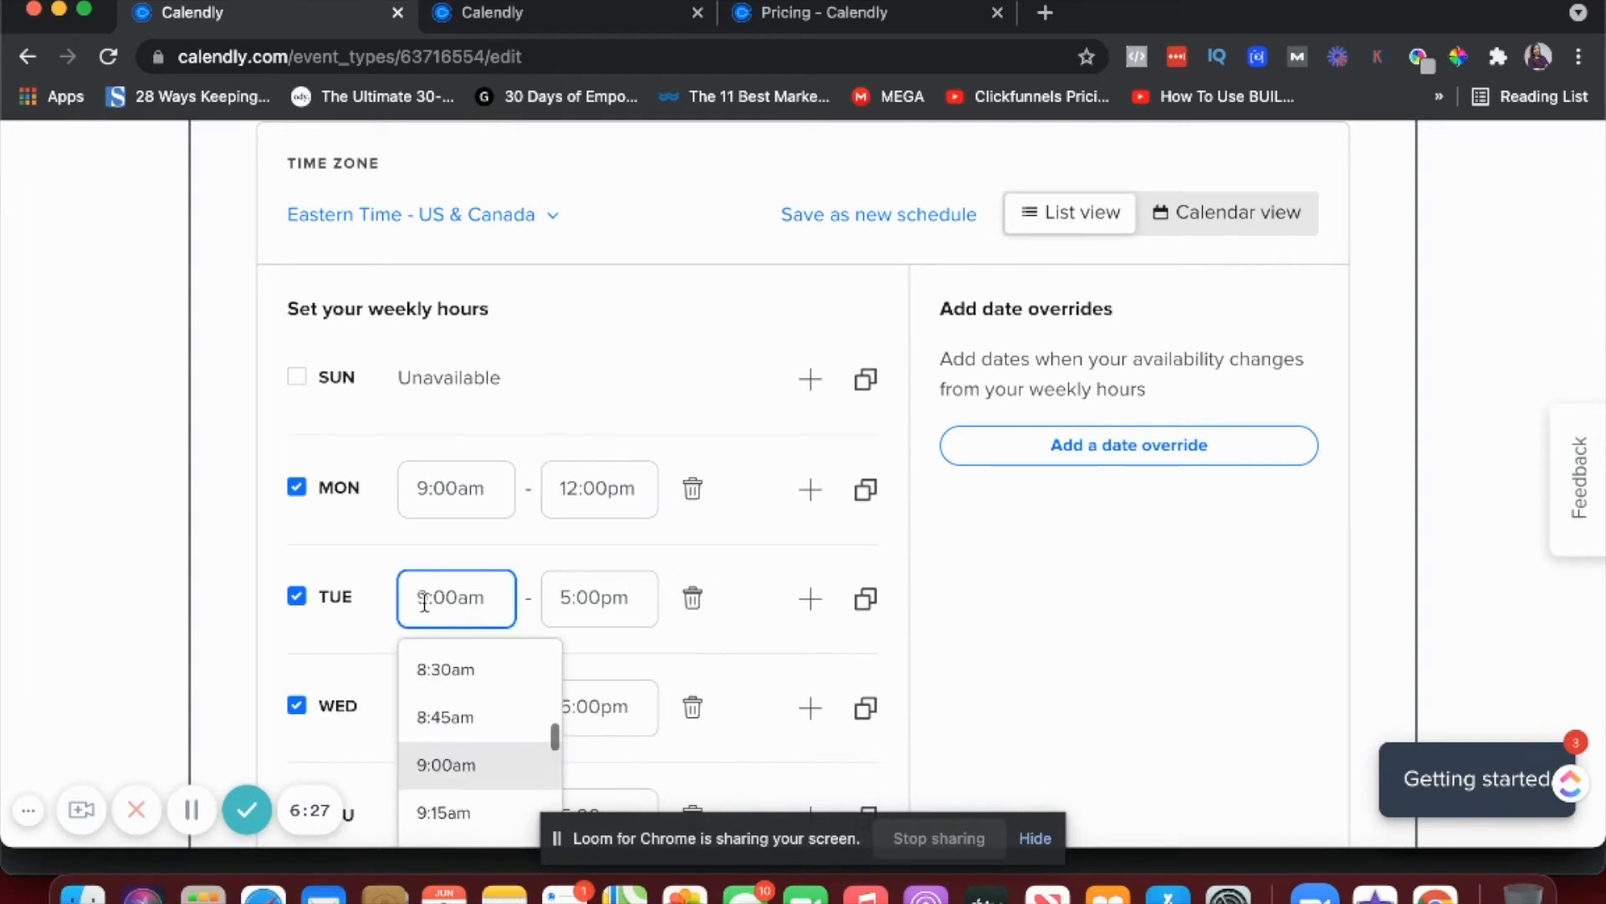
scroll(449, 717, down, 6)
scroll(452, 720, down, 8)
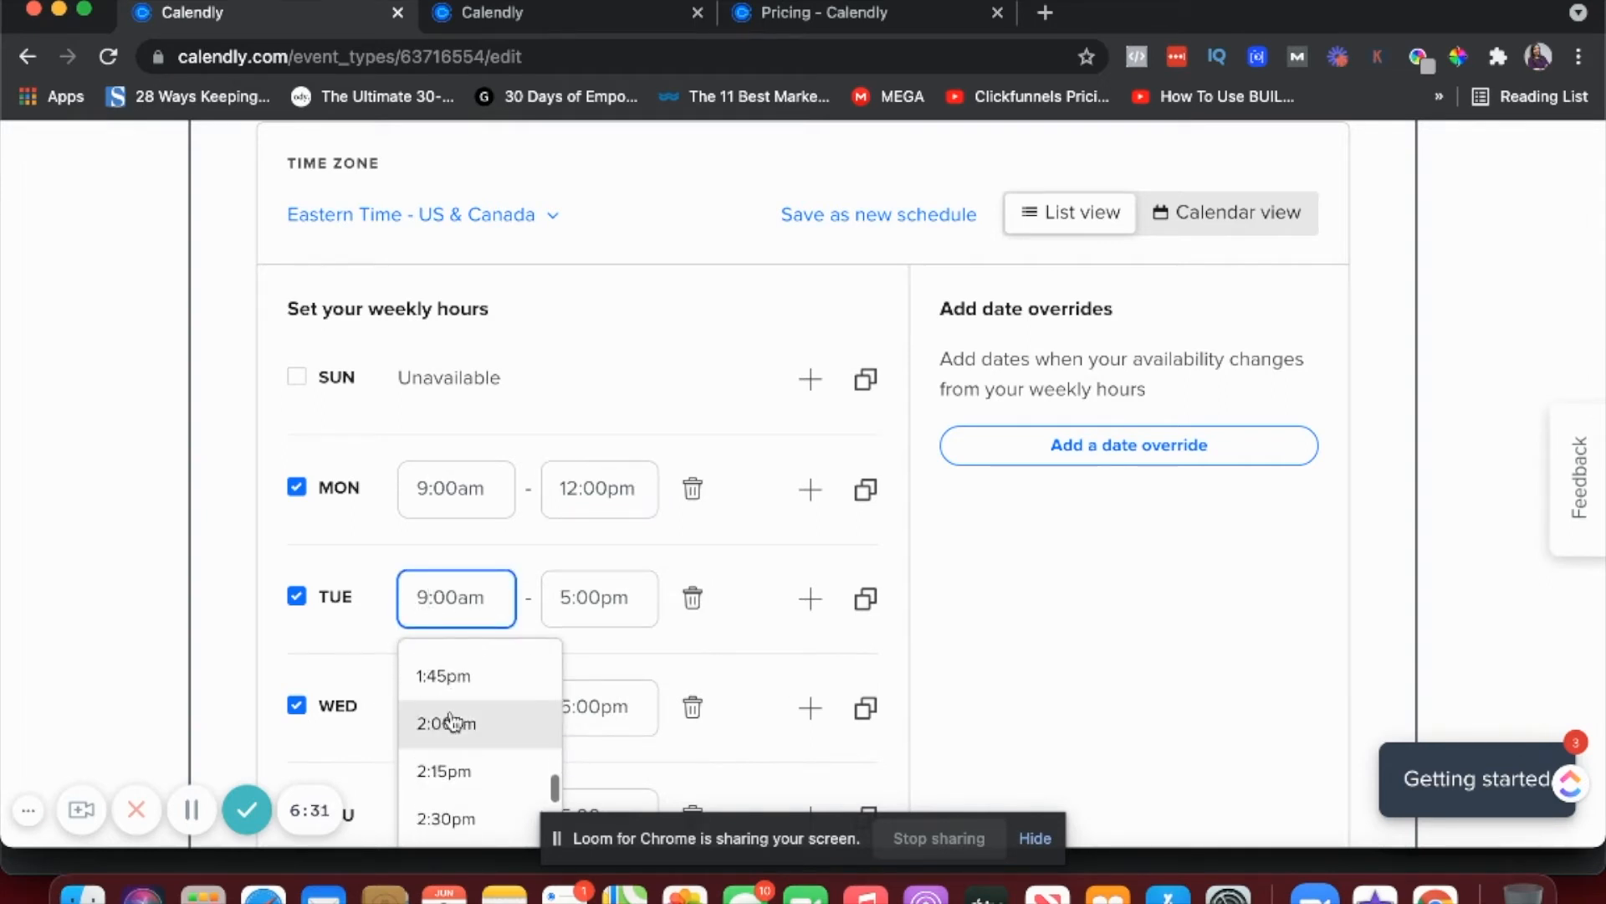
click(449, 725)
Step: Make Wednesday, Thursday and Friday unavailable in the weekly hours
click(296, 705)
scroll(297, 702, down, 2)
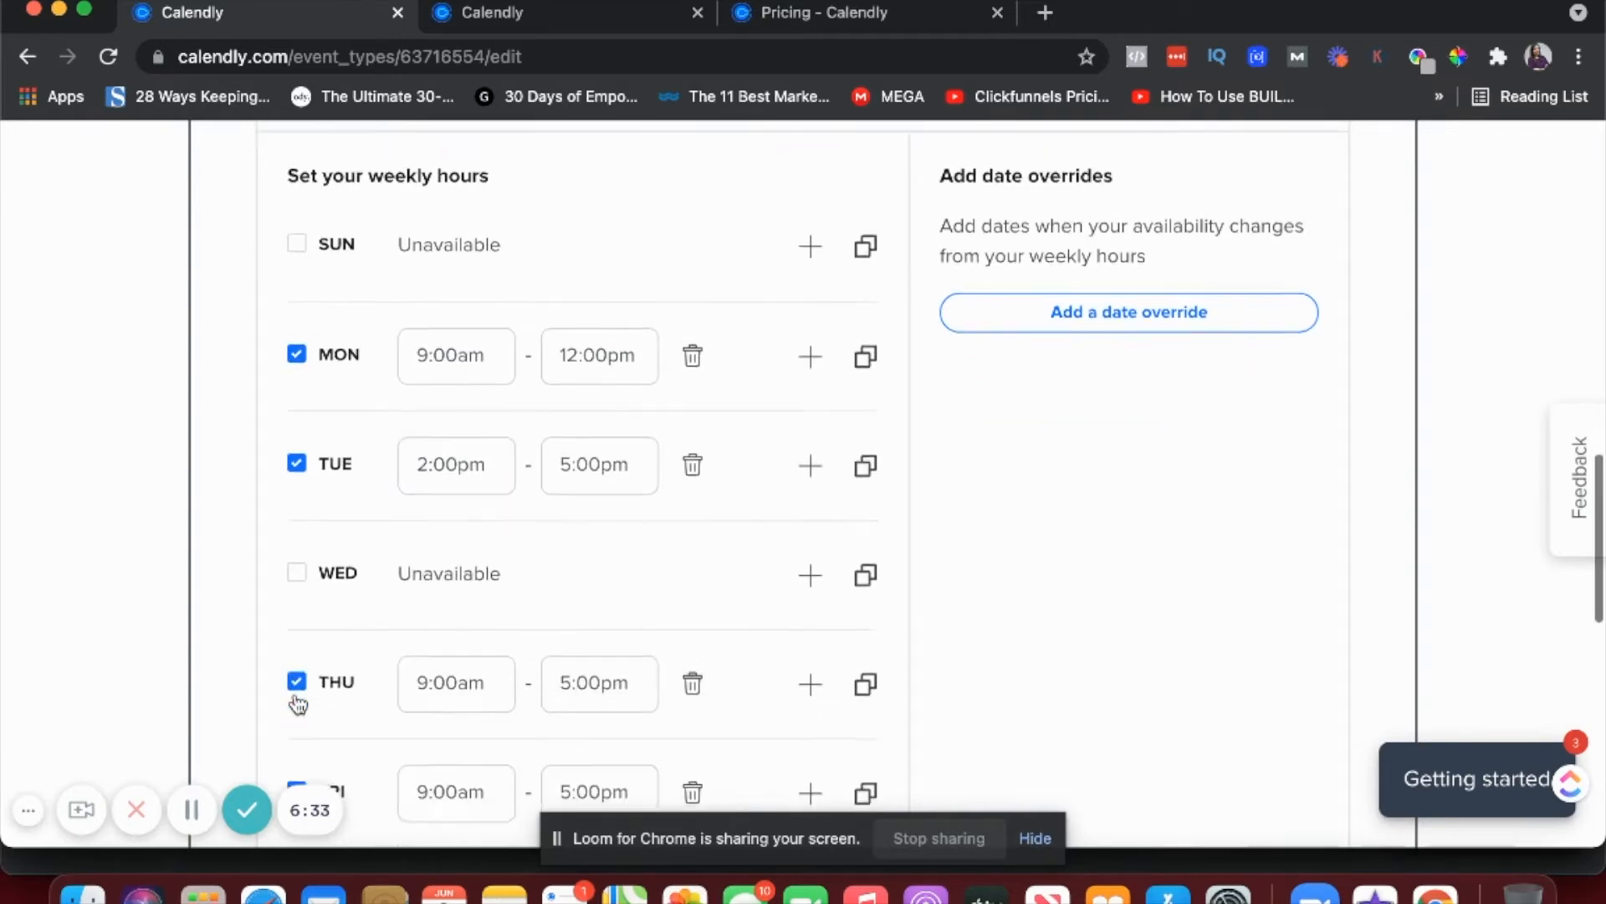
scroll(297, 703, down, 1)
click(296, 598)
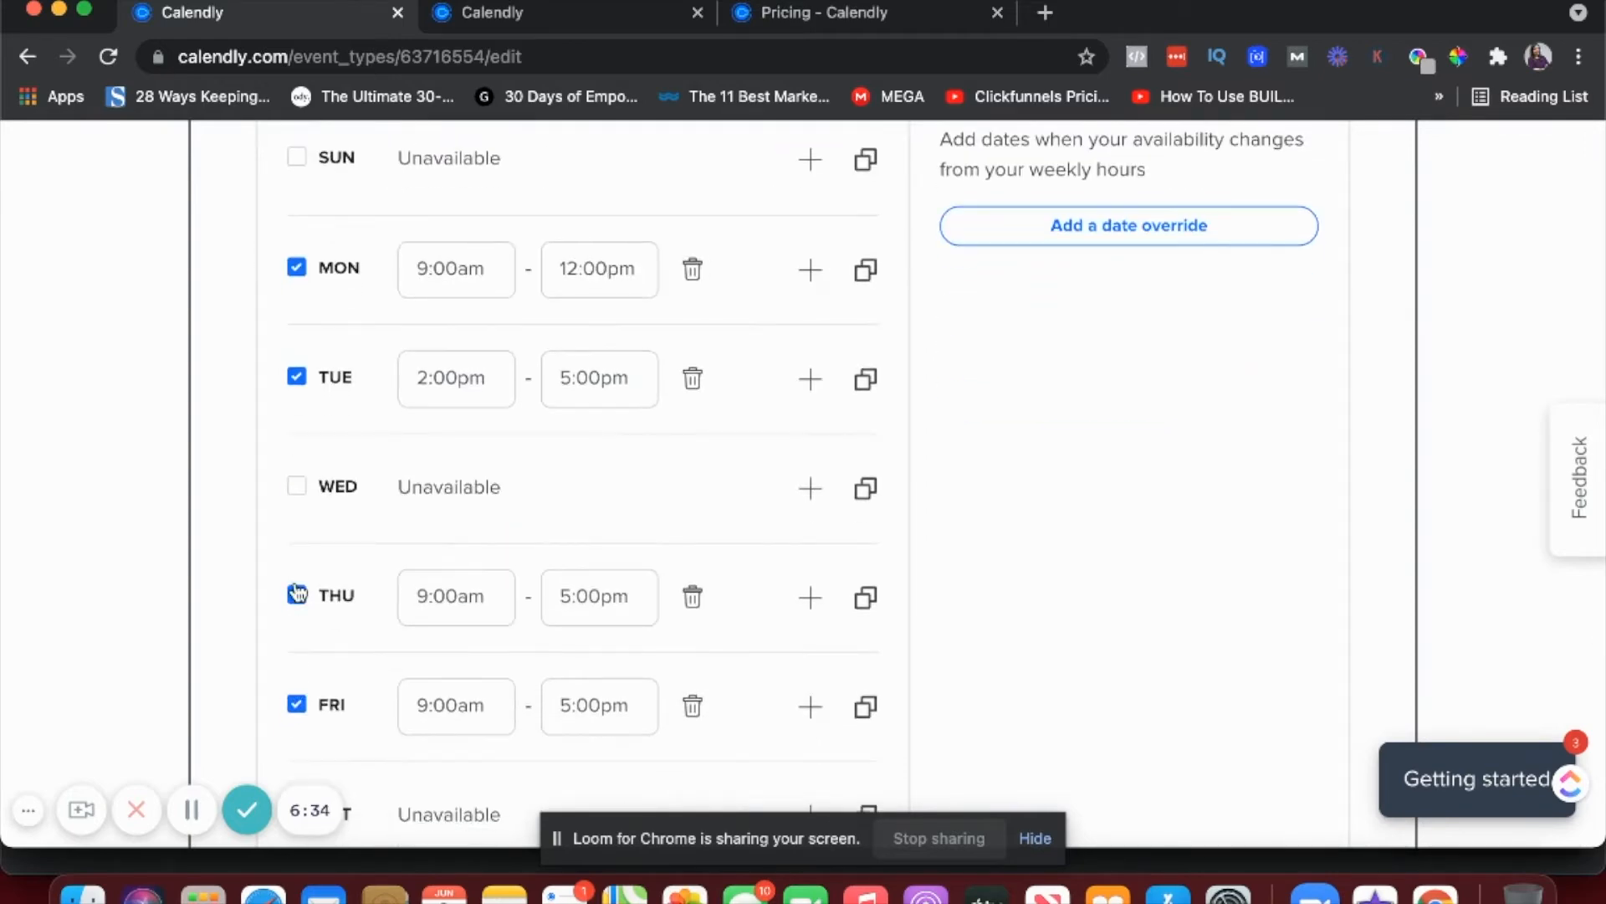
click(297, 705)
scroll(297, 706, down, 3)
scroll(483, 548, up, 5)
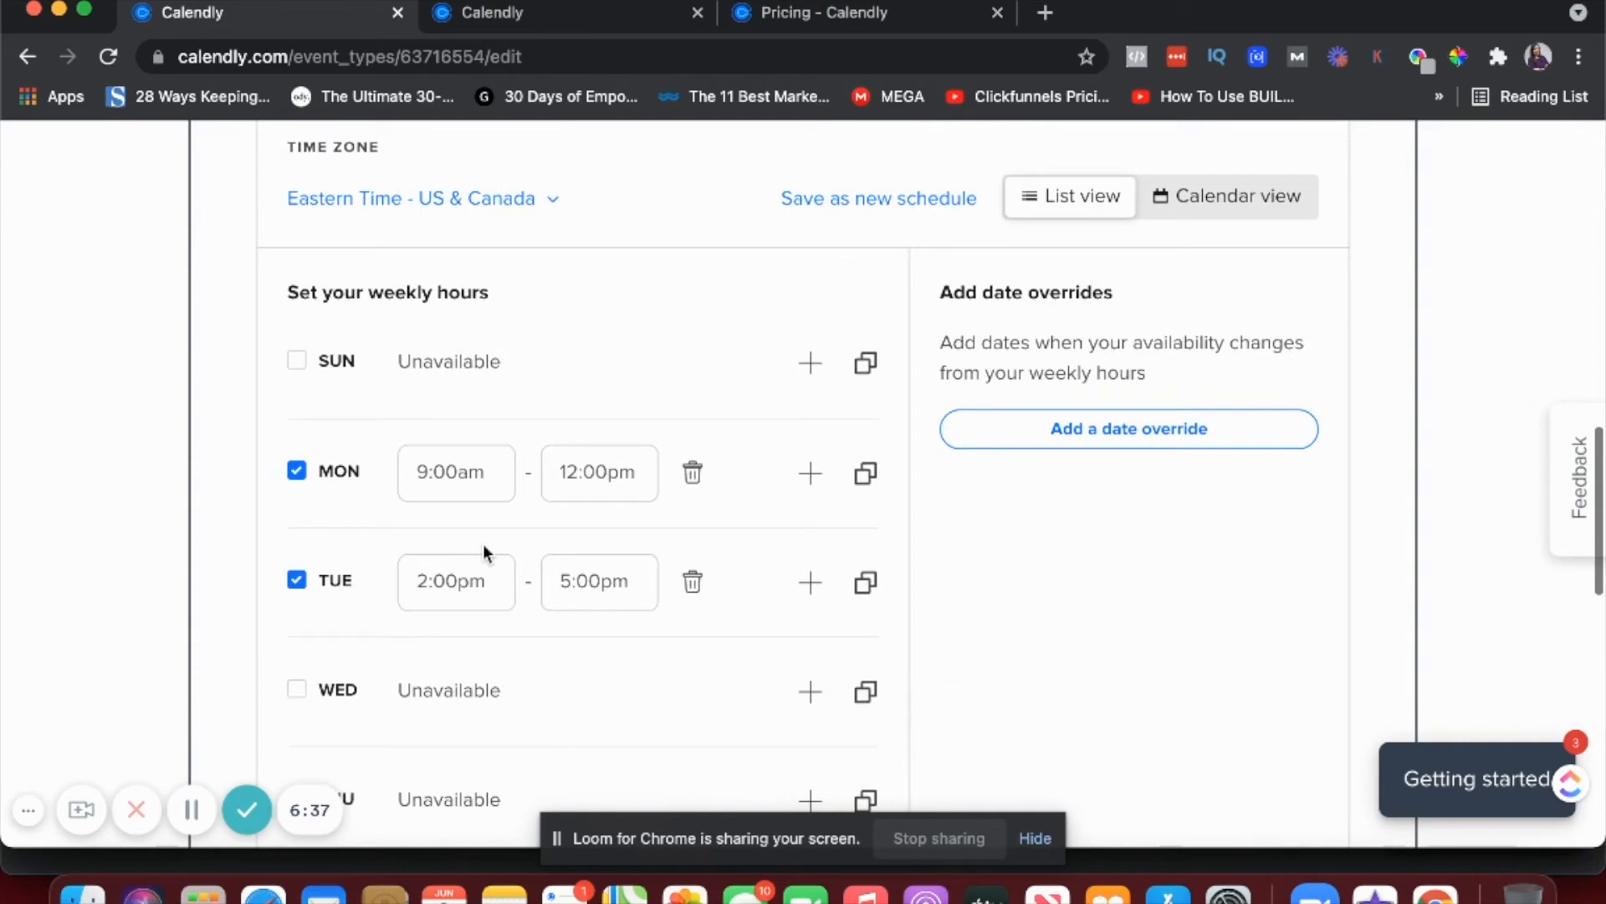
scroll(483, 549, up, 1)
Step: Add a 15 min buffer after the event
scroll(484, 548, down, 8)
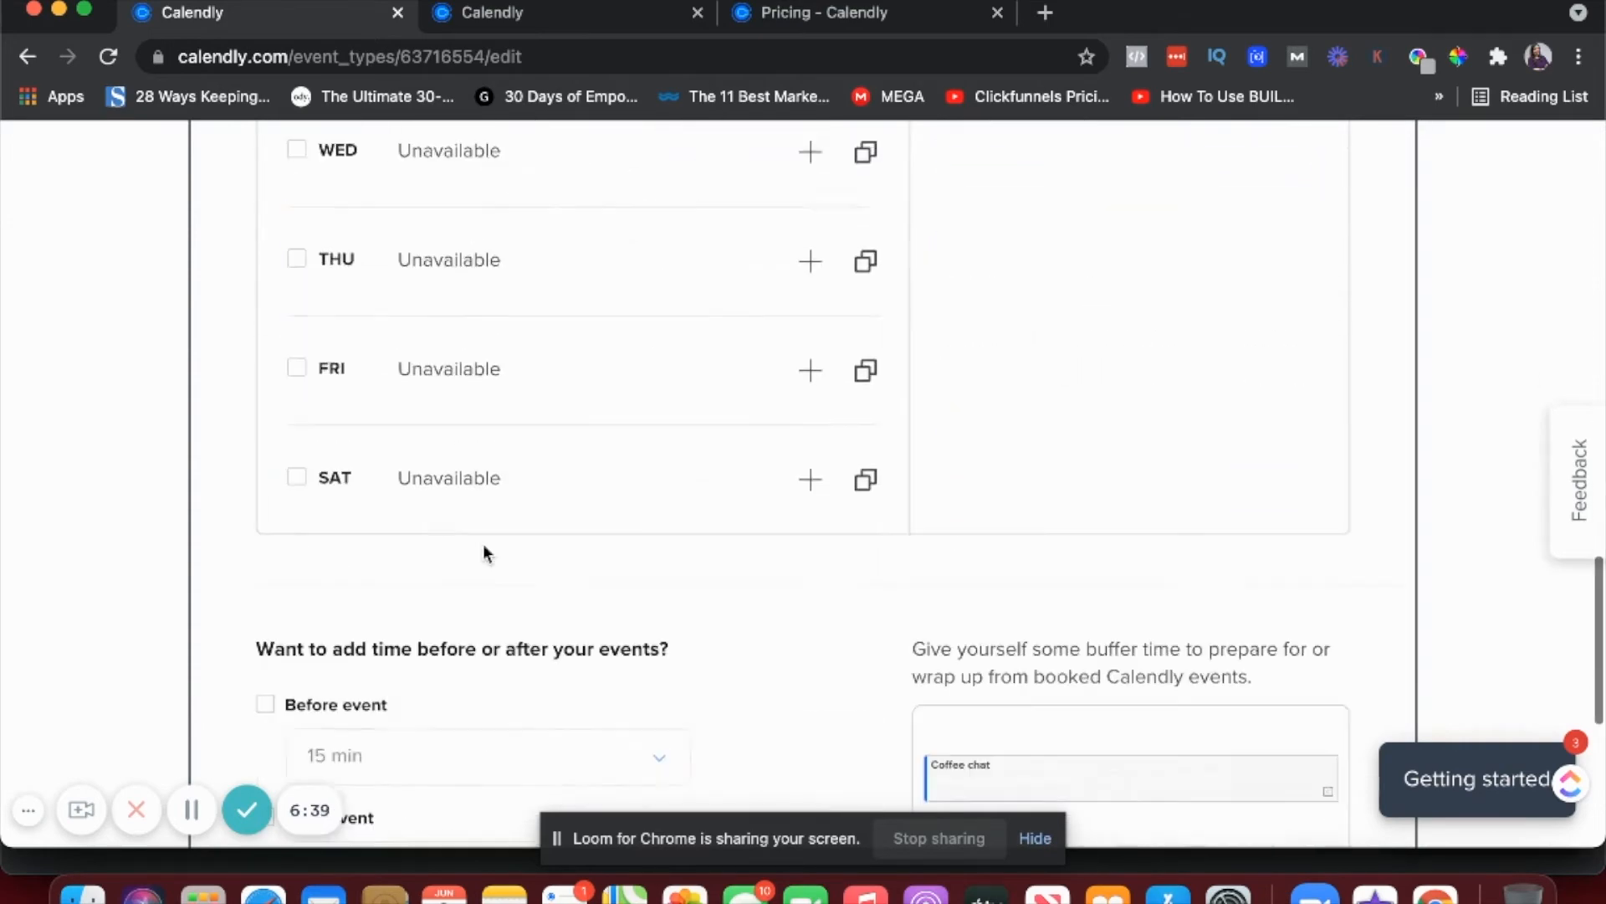
scroll(484, 548, down, 3)
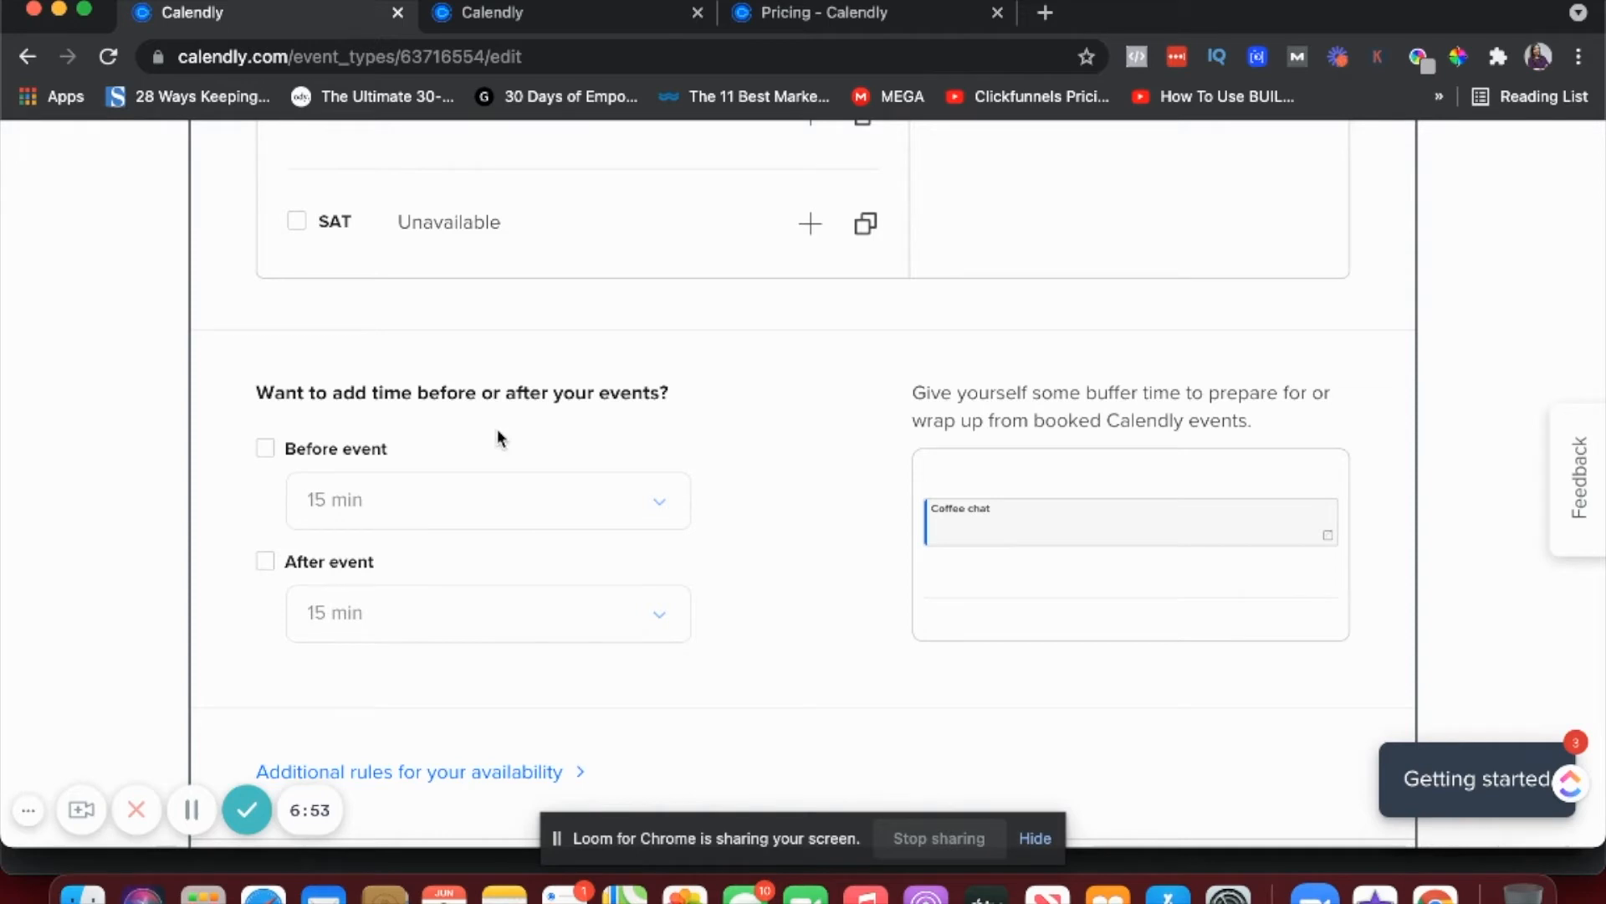
click(263, 567)
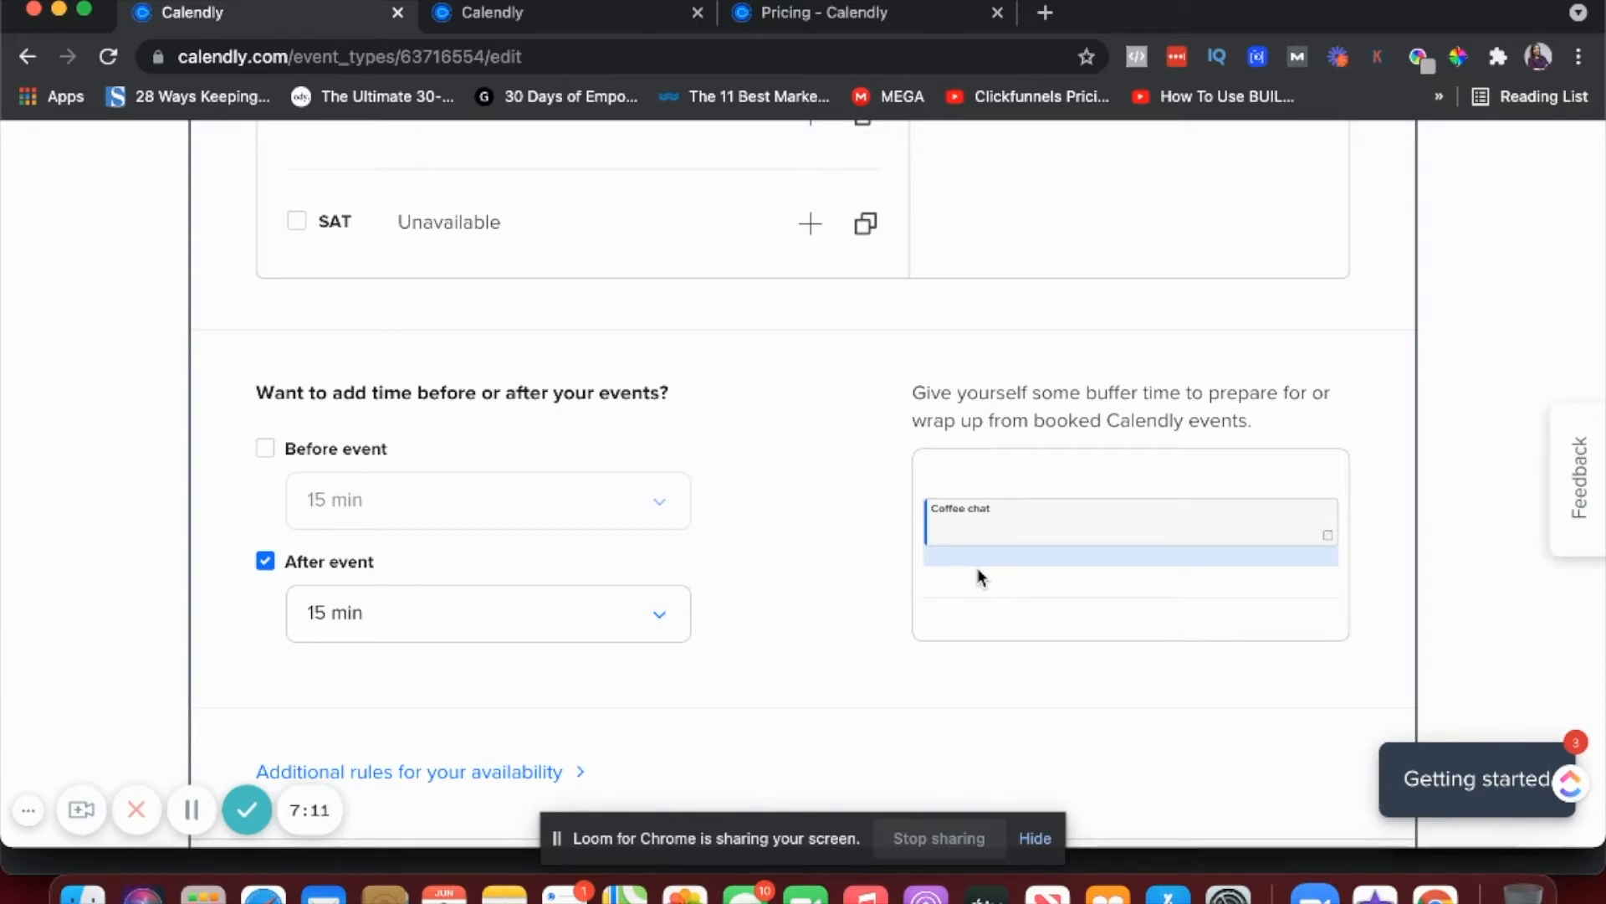
Step: Expand the additional availability rules and prevent invitees from scheduling within 24 hours of the event start time
scroll(977, 567, down, 3)
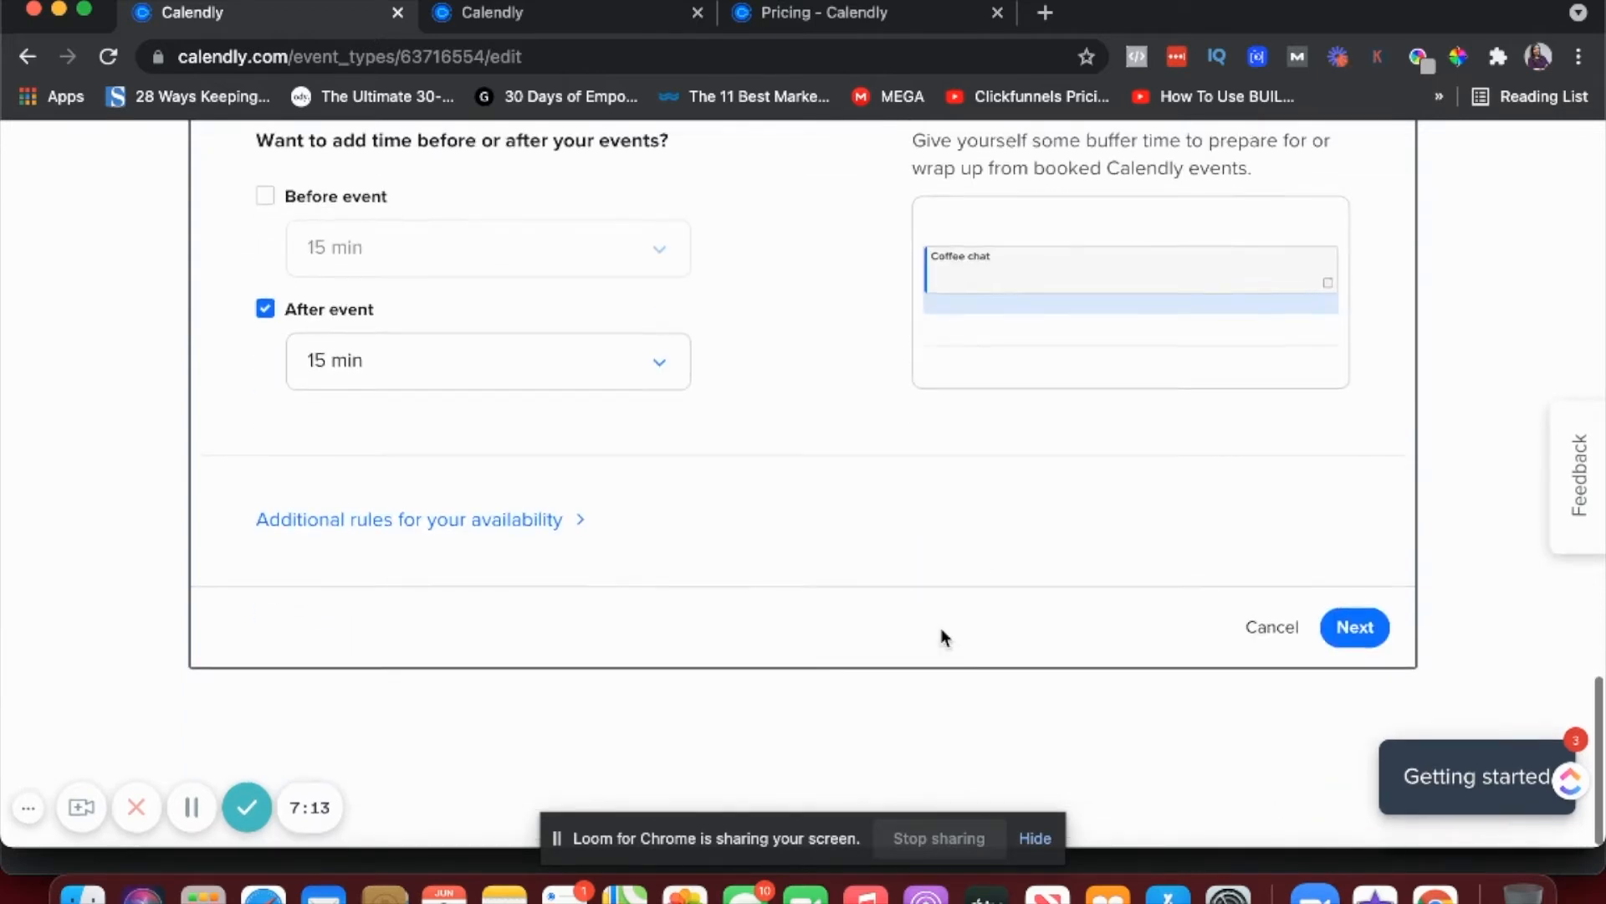
click(577, 523)
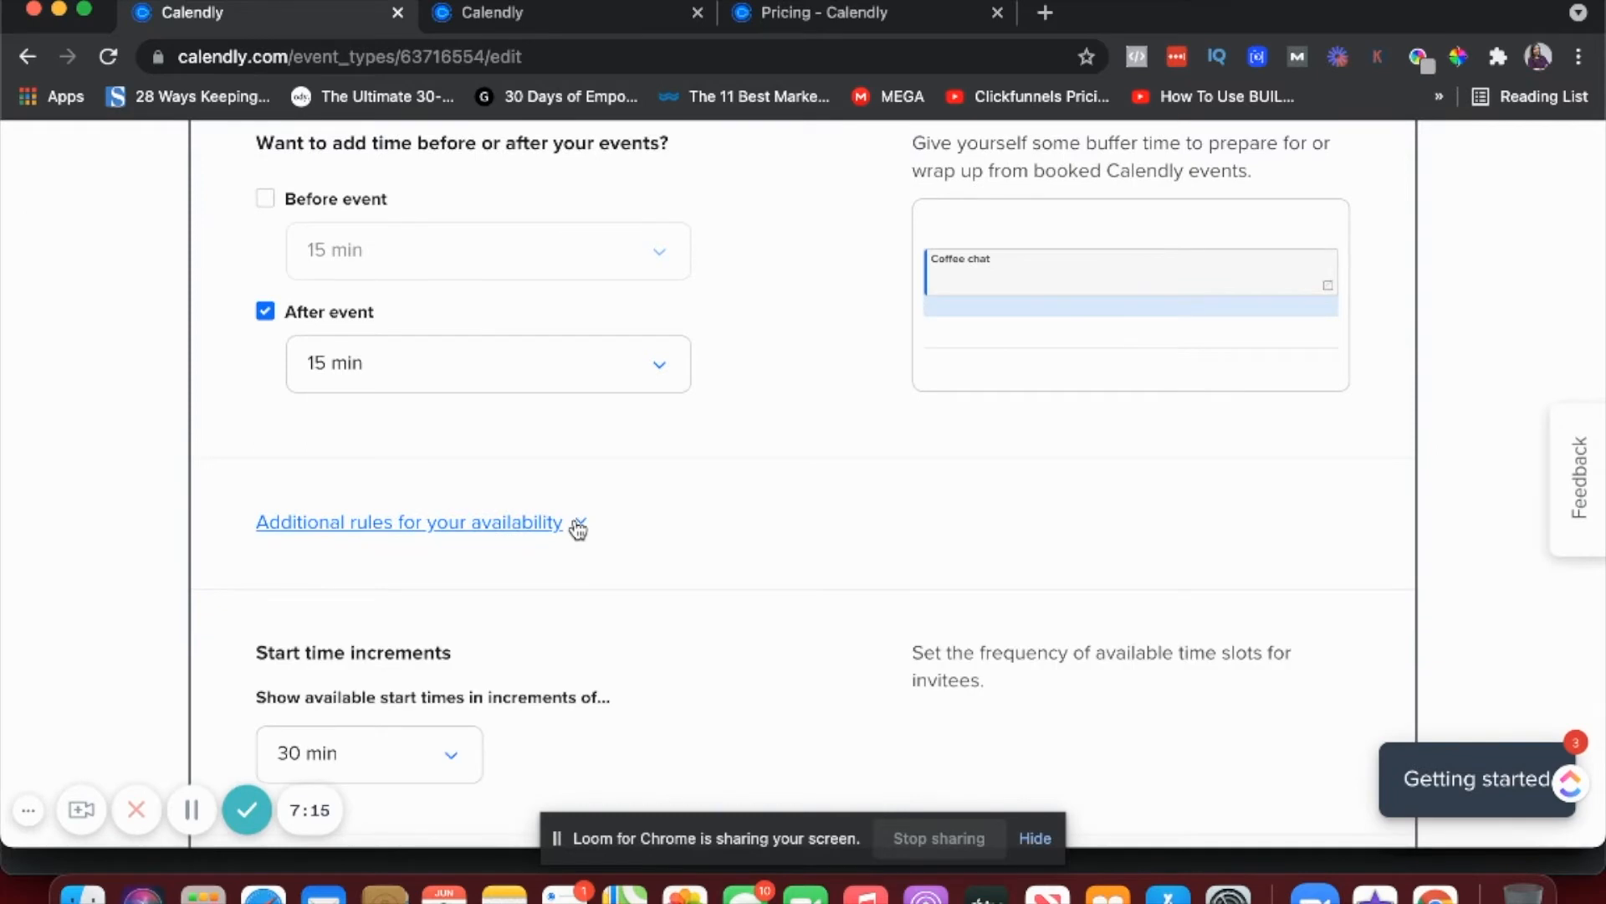
scroll(578, 527, down, 4)
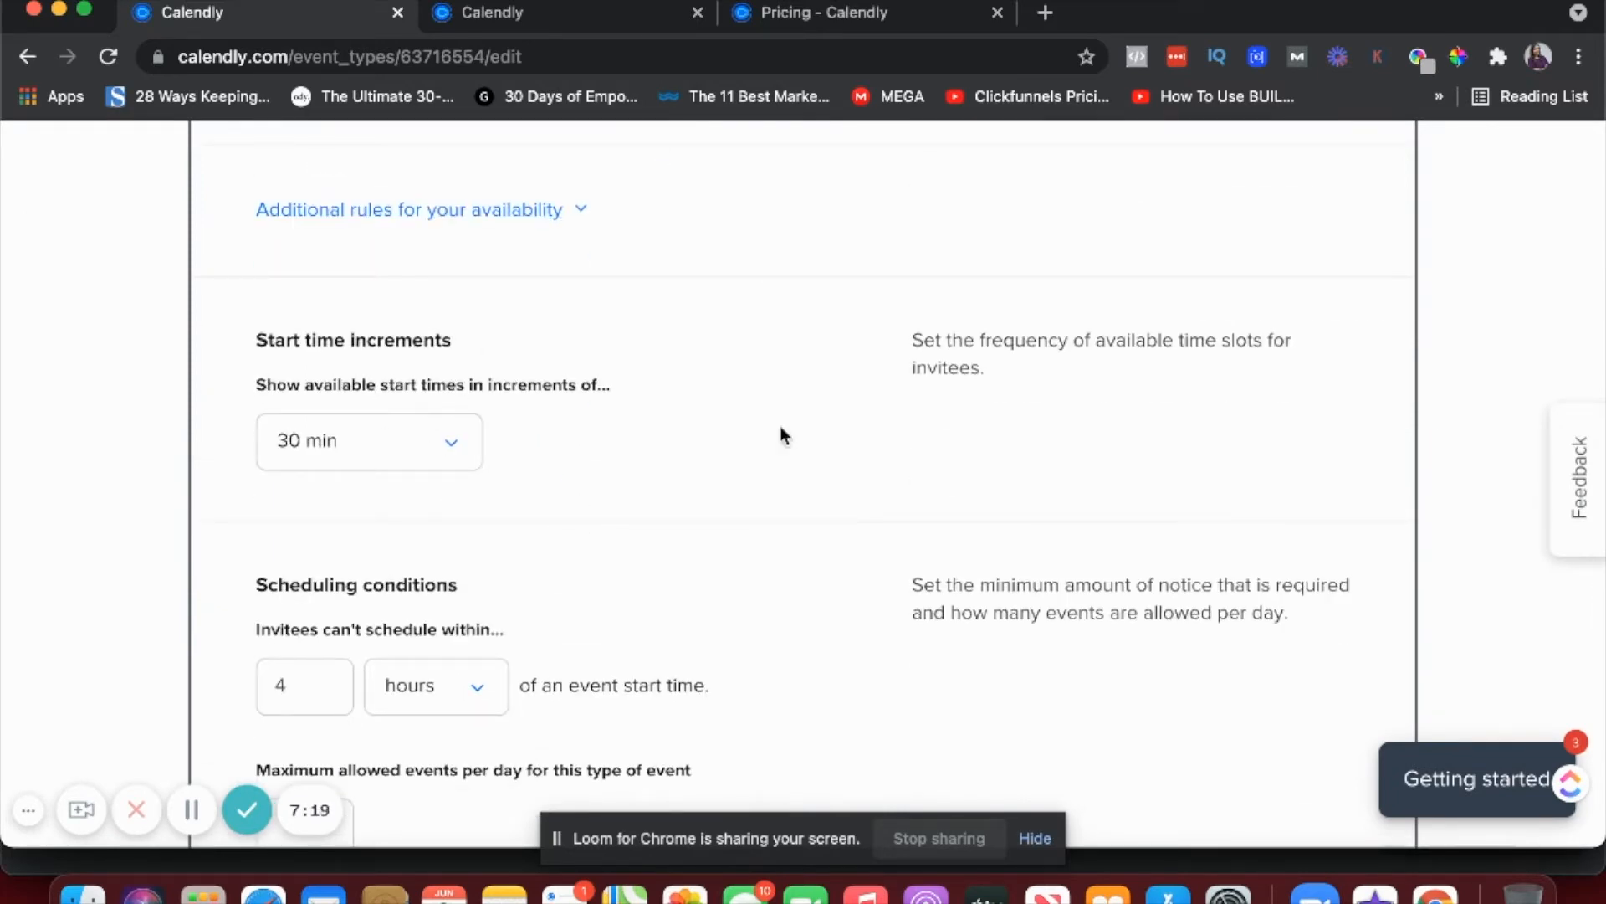
scroll(1019, 412, down, 2)
scroll(1018, 407, down, 1)
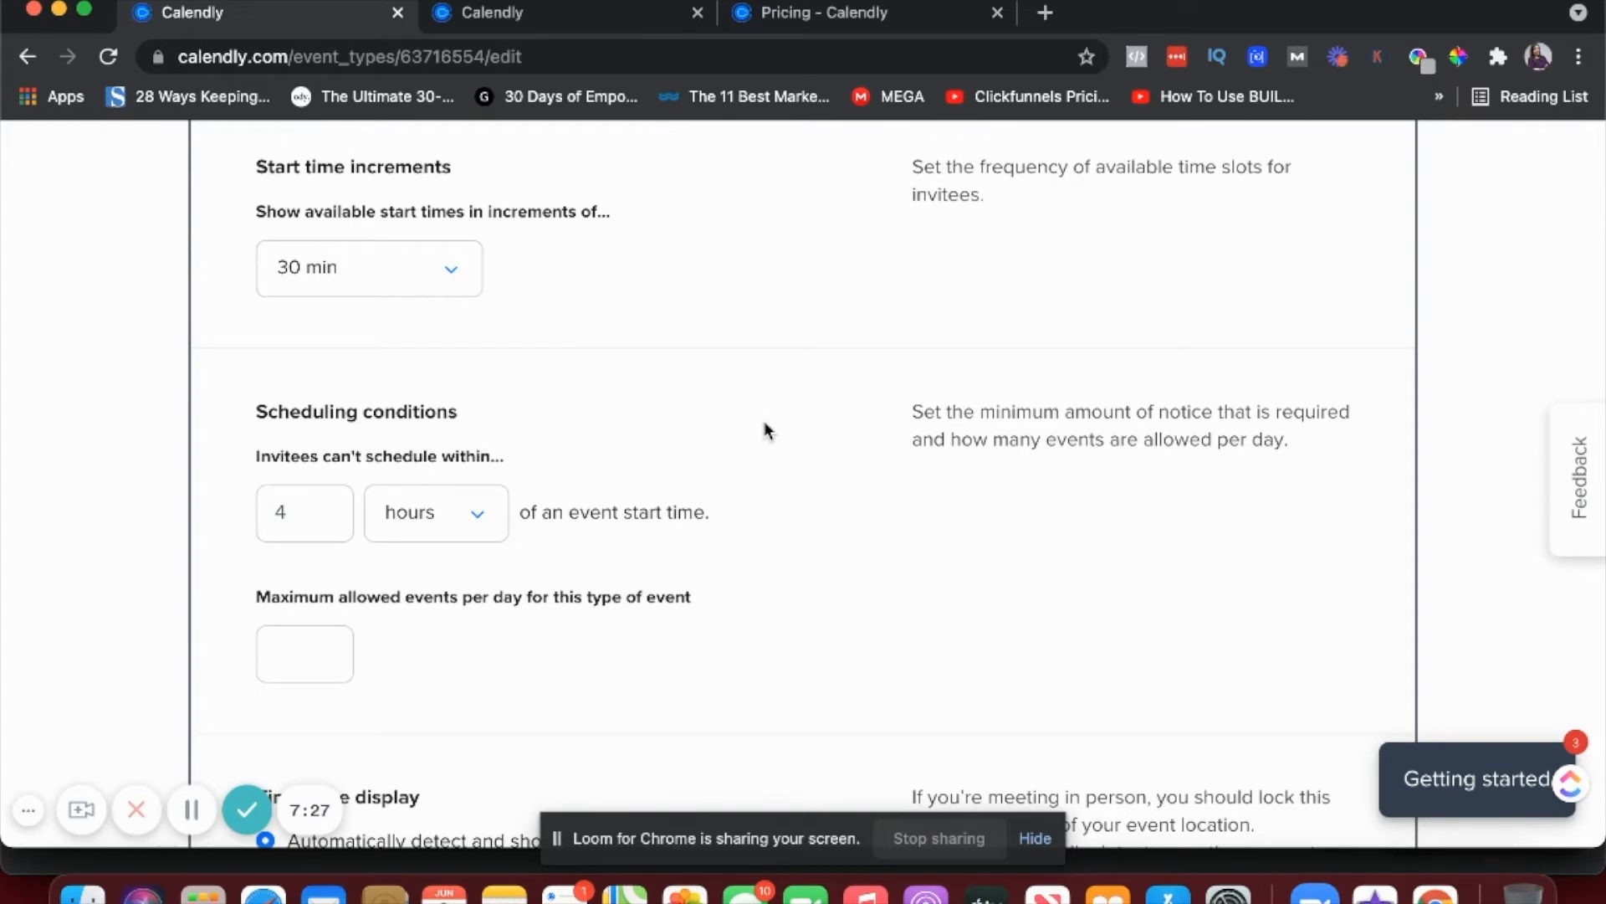
click(300, 522)
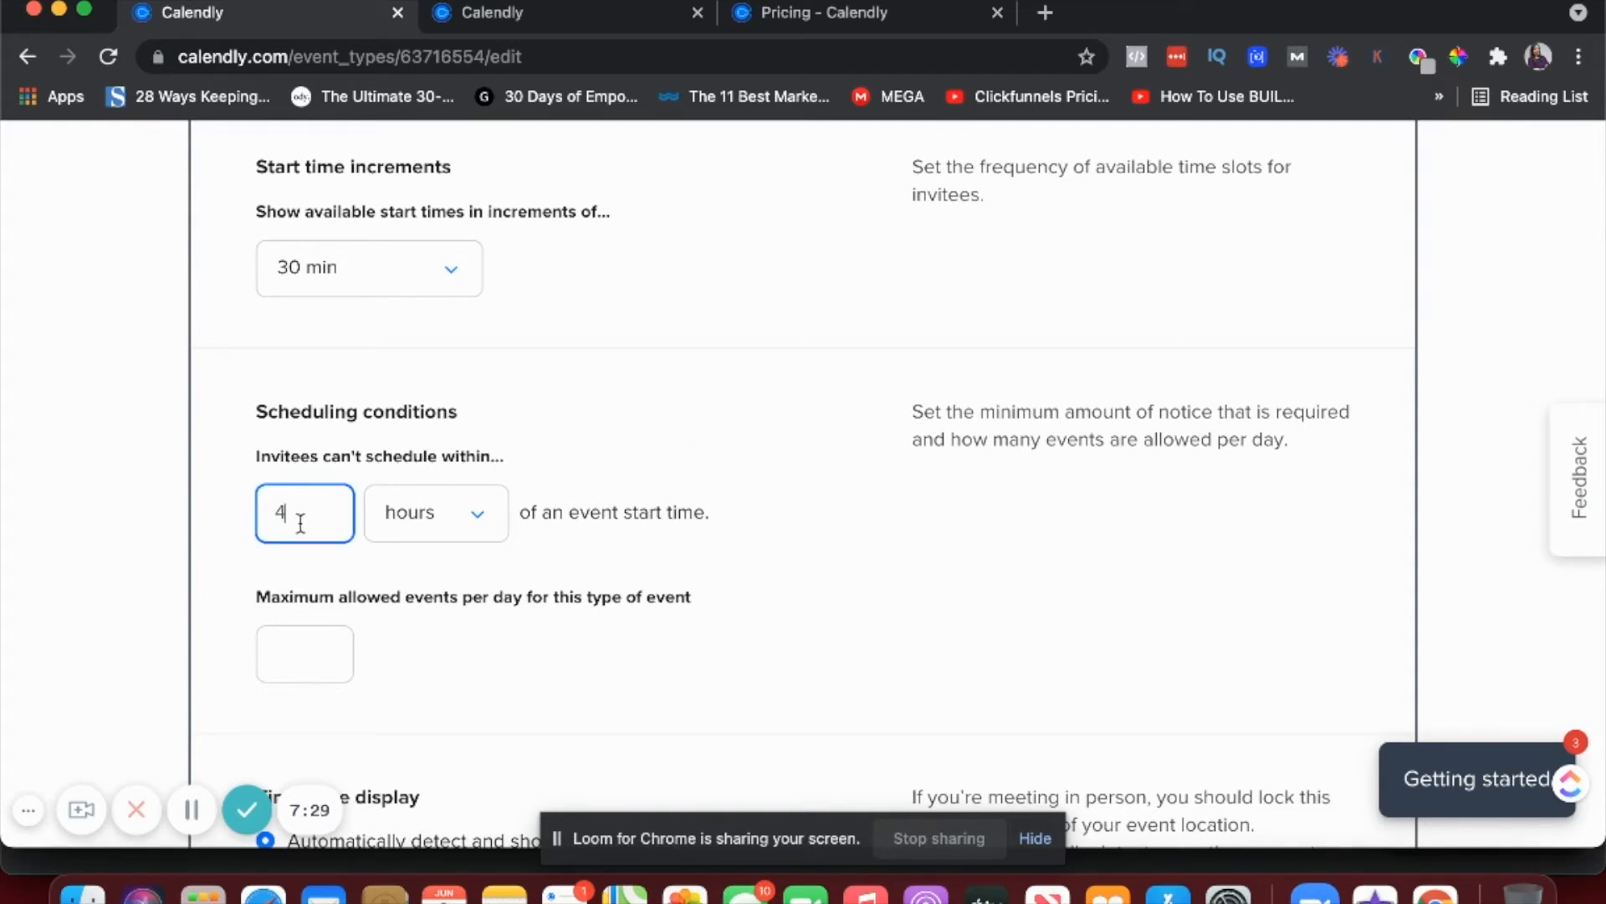
key(BackSpace)
text(24)
click(612, 414)
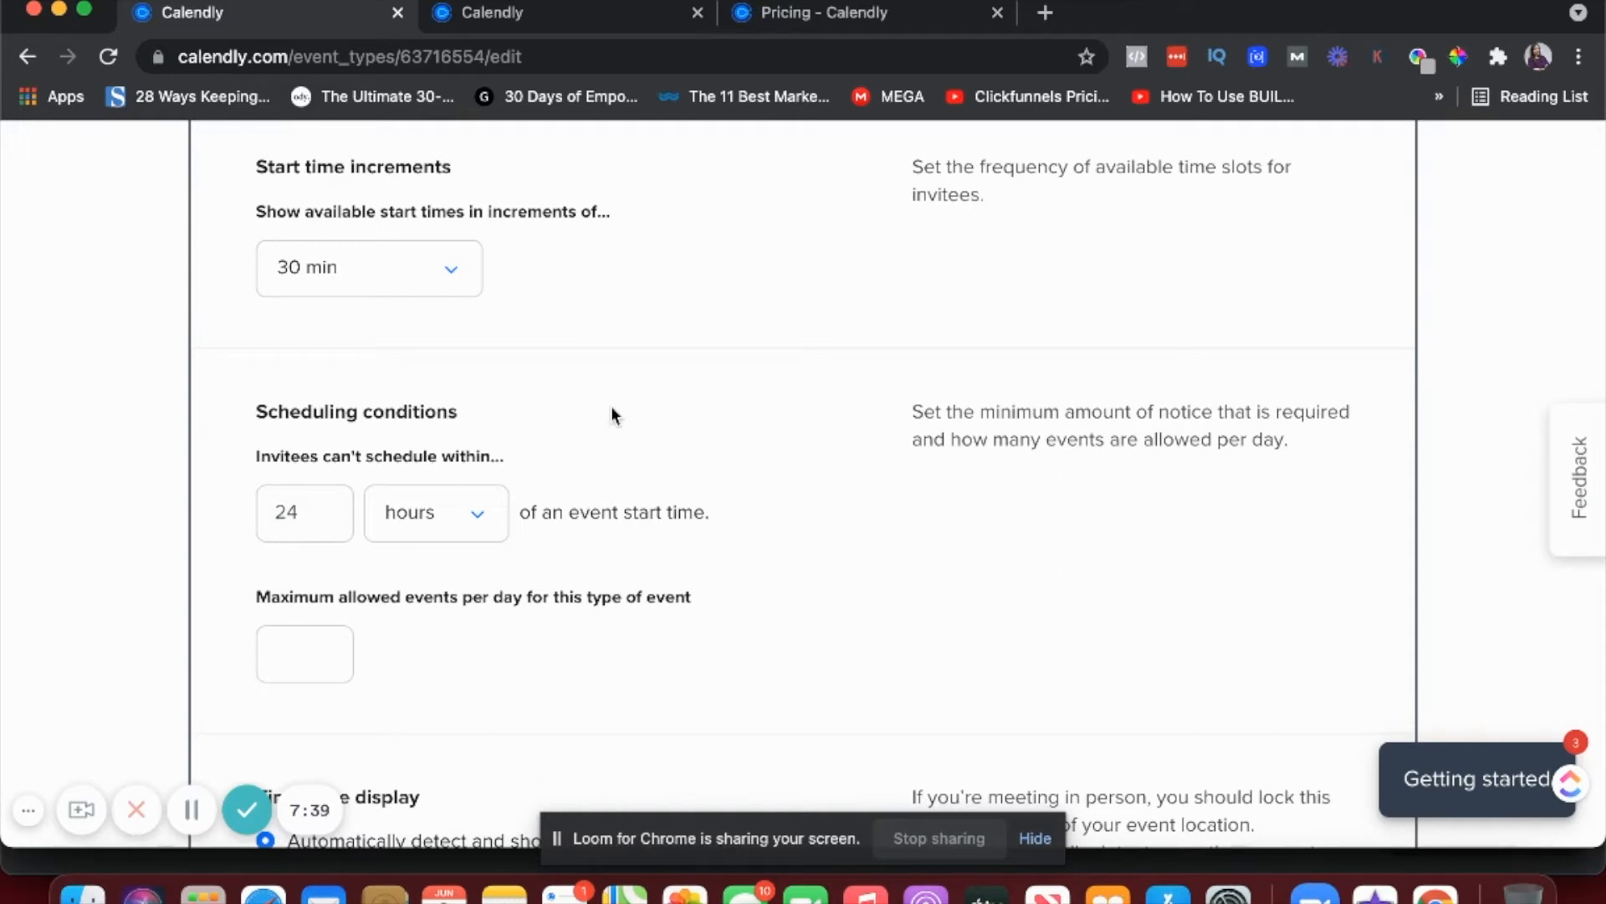
Step: Review the time zone display and secret event options, and save the booking availability settings
scroll(611, 410, down, 4)
scroll(612, 407, down, 3)
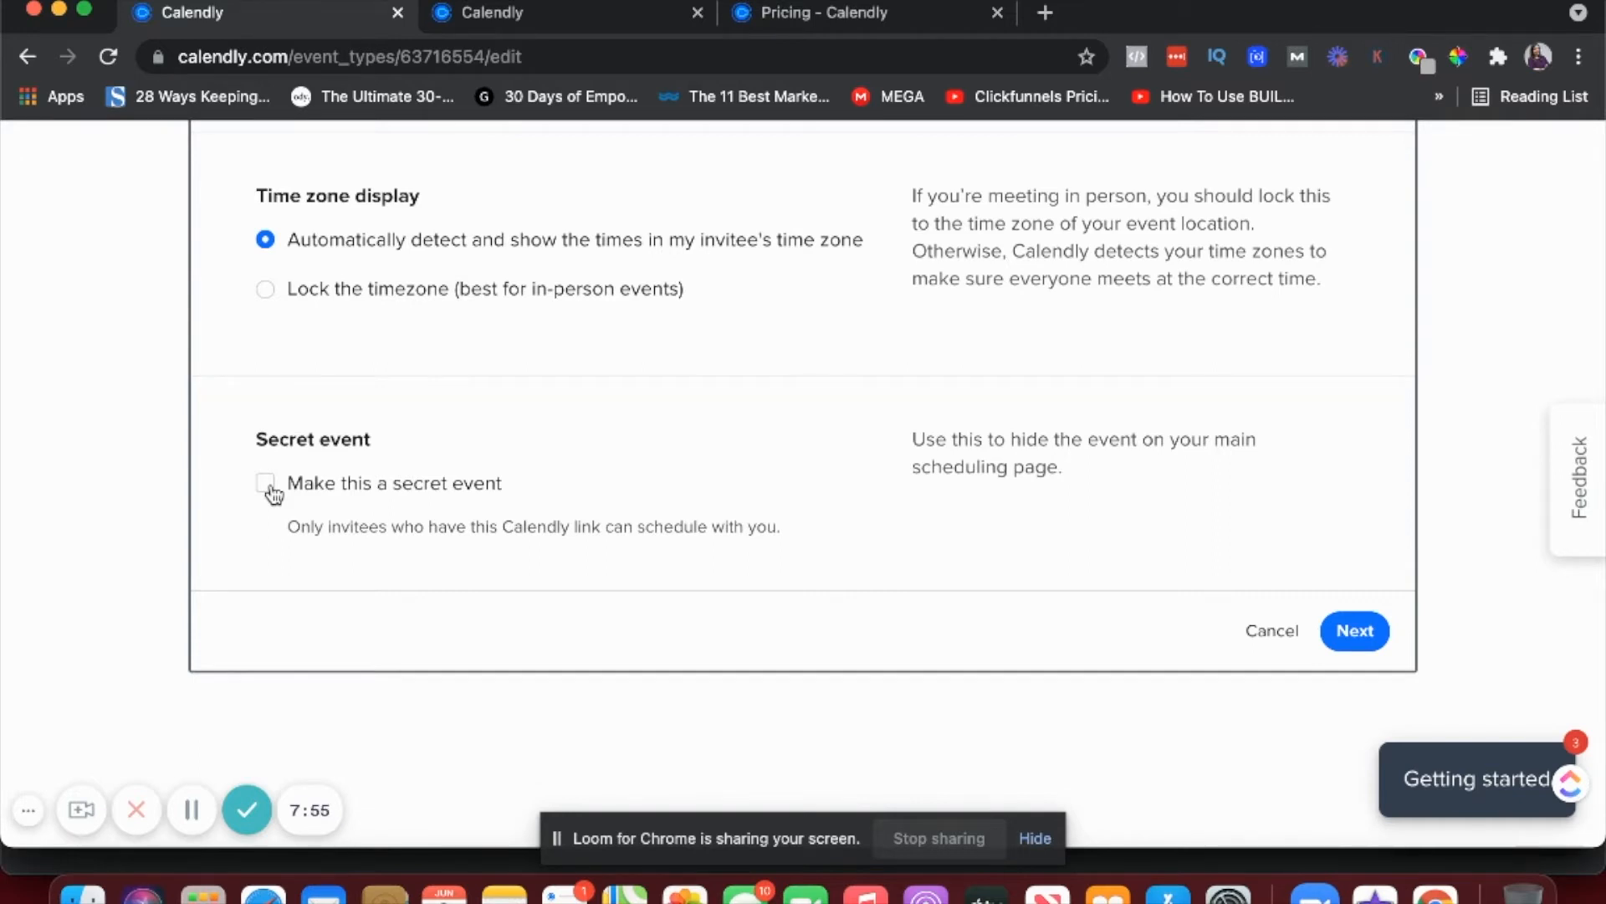
click(1338, 638)
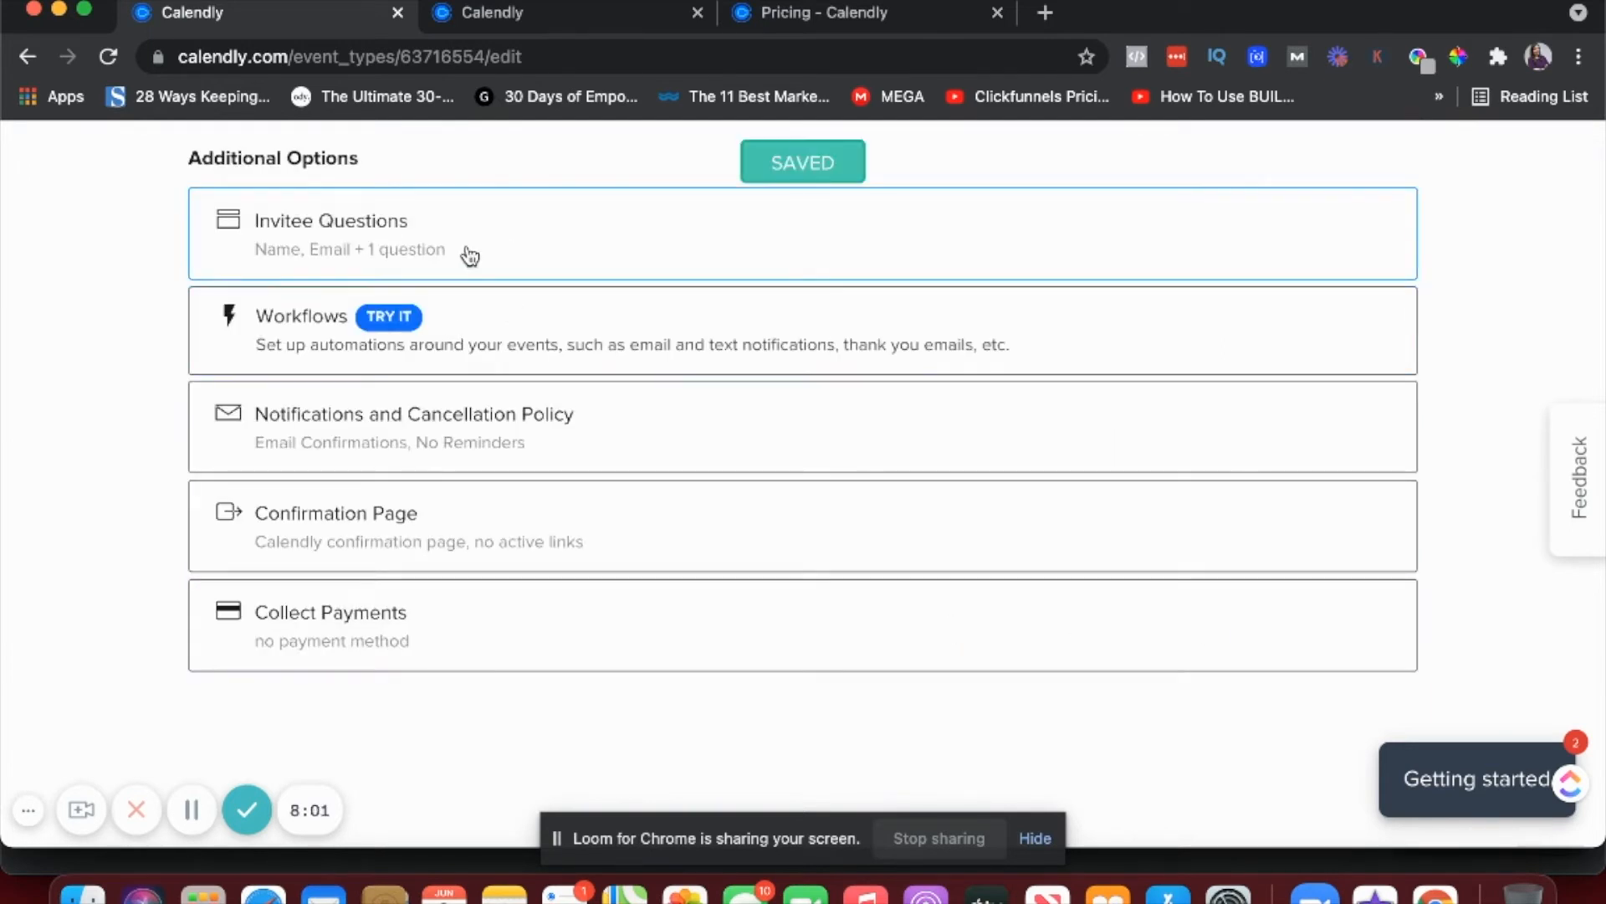
Step: In the invitee questions, reword the meeting preparation question as "What would you like to talk about?"
click(470, 255)
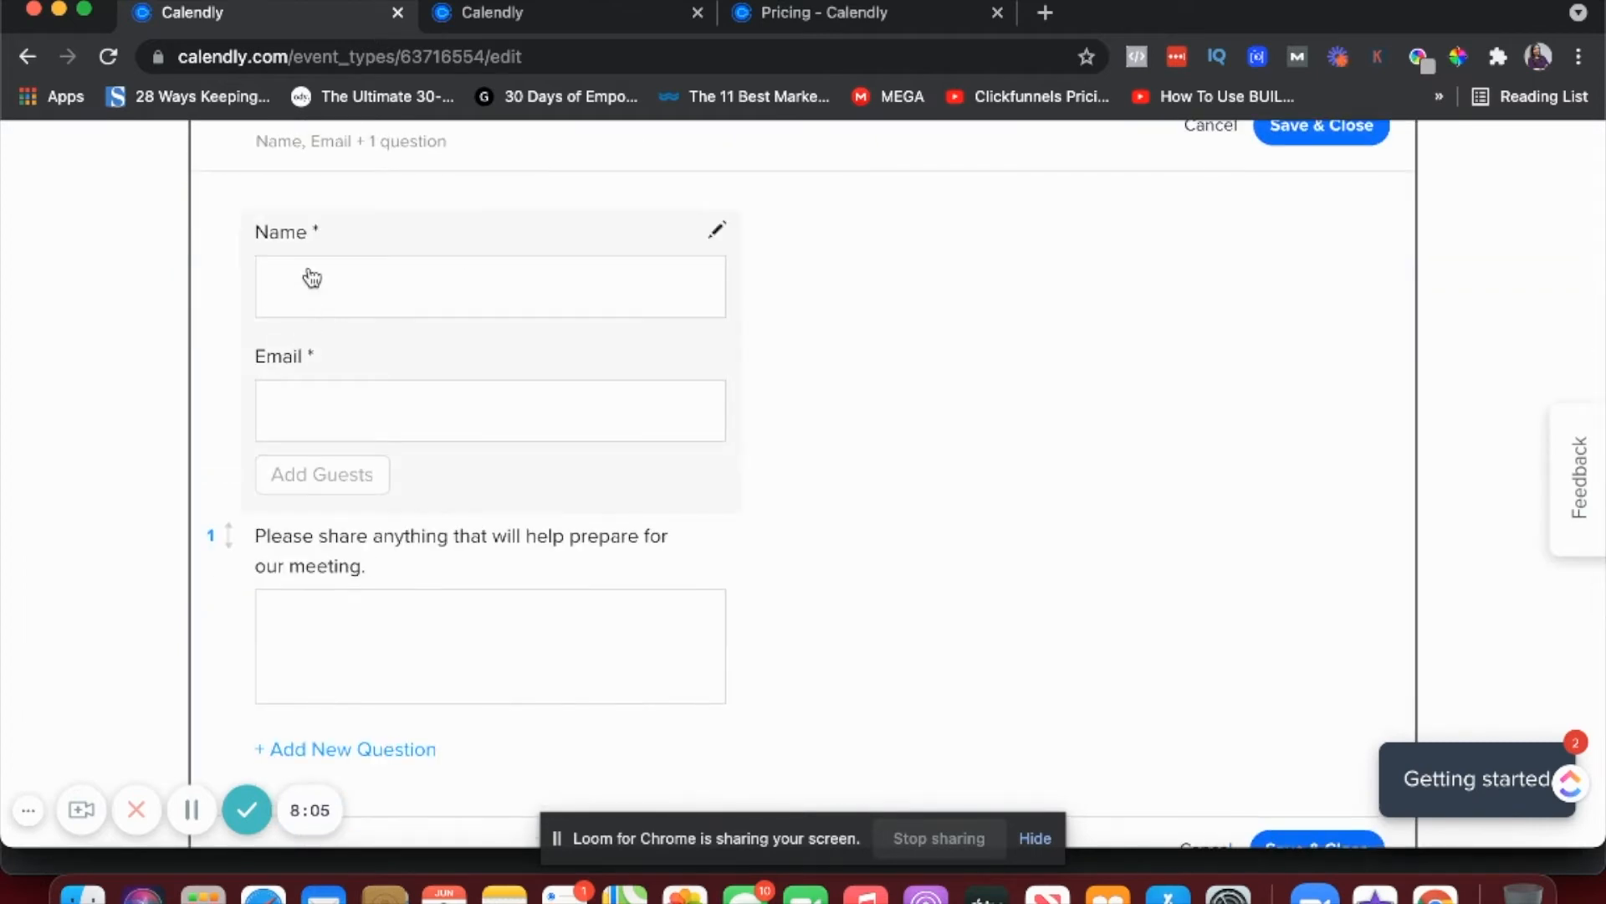
scroll(316, 393, down, 2)
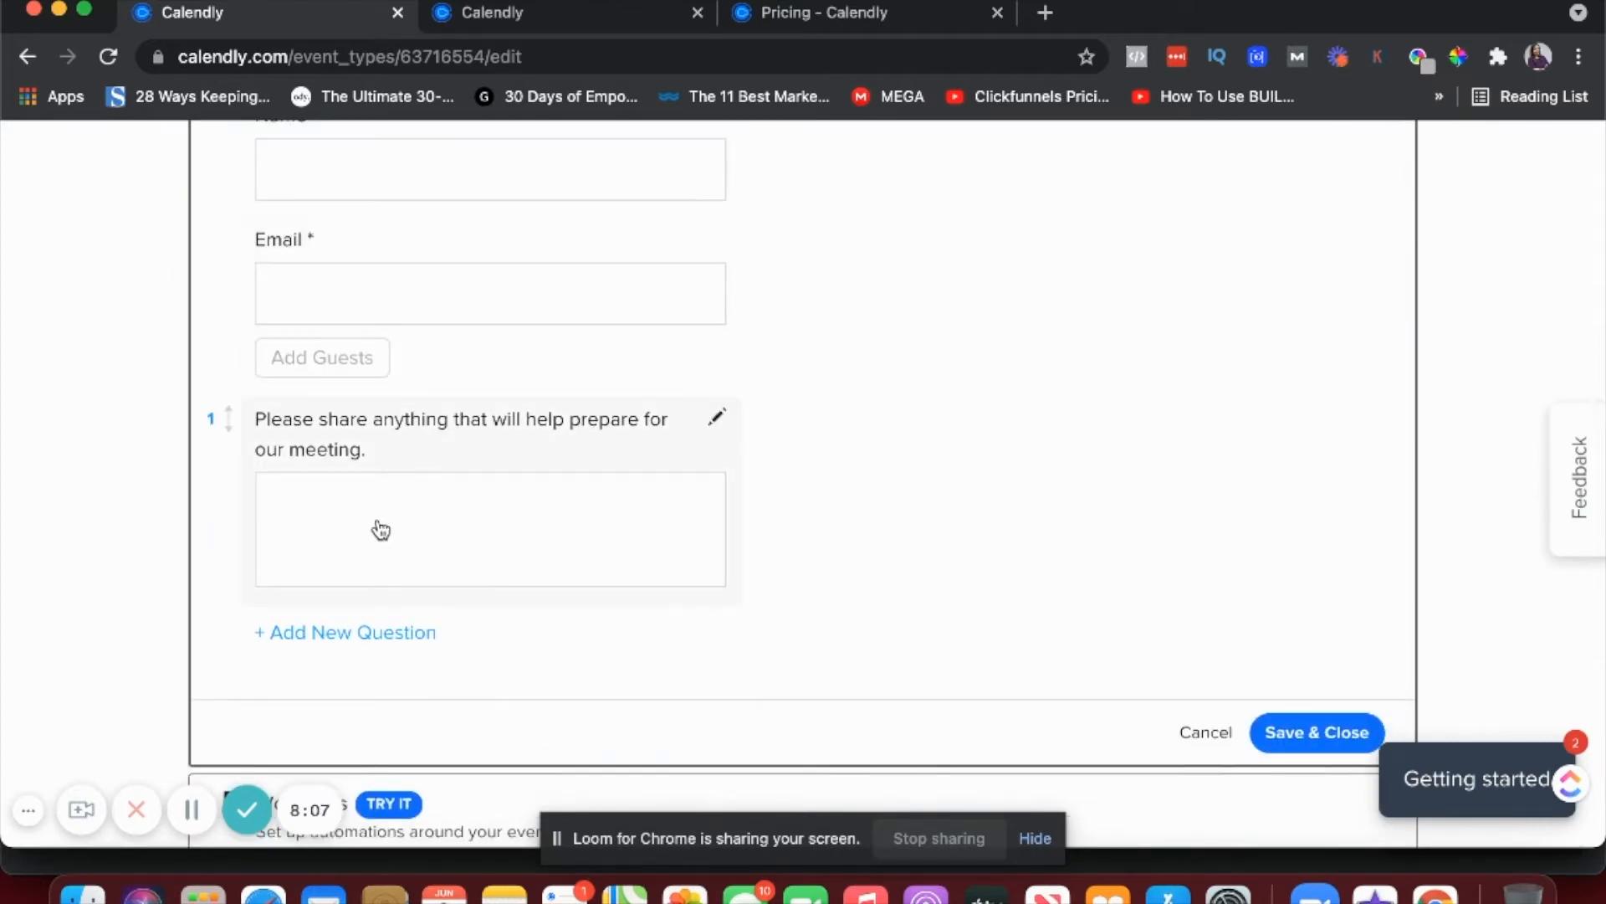
click(721, 419)
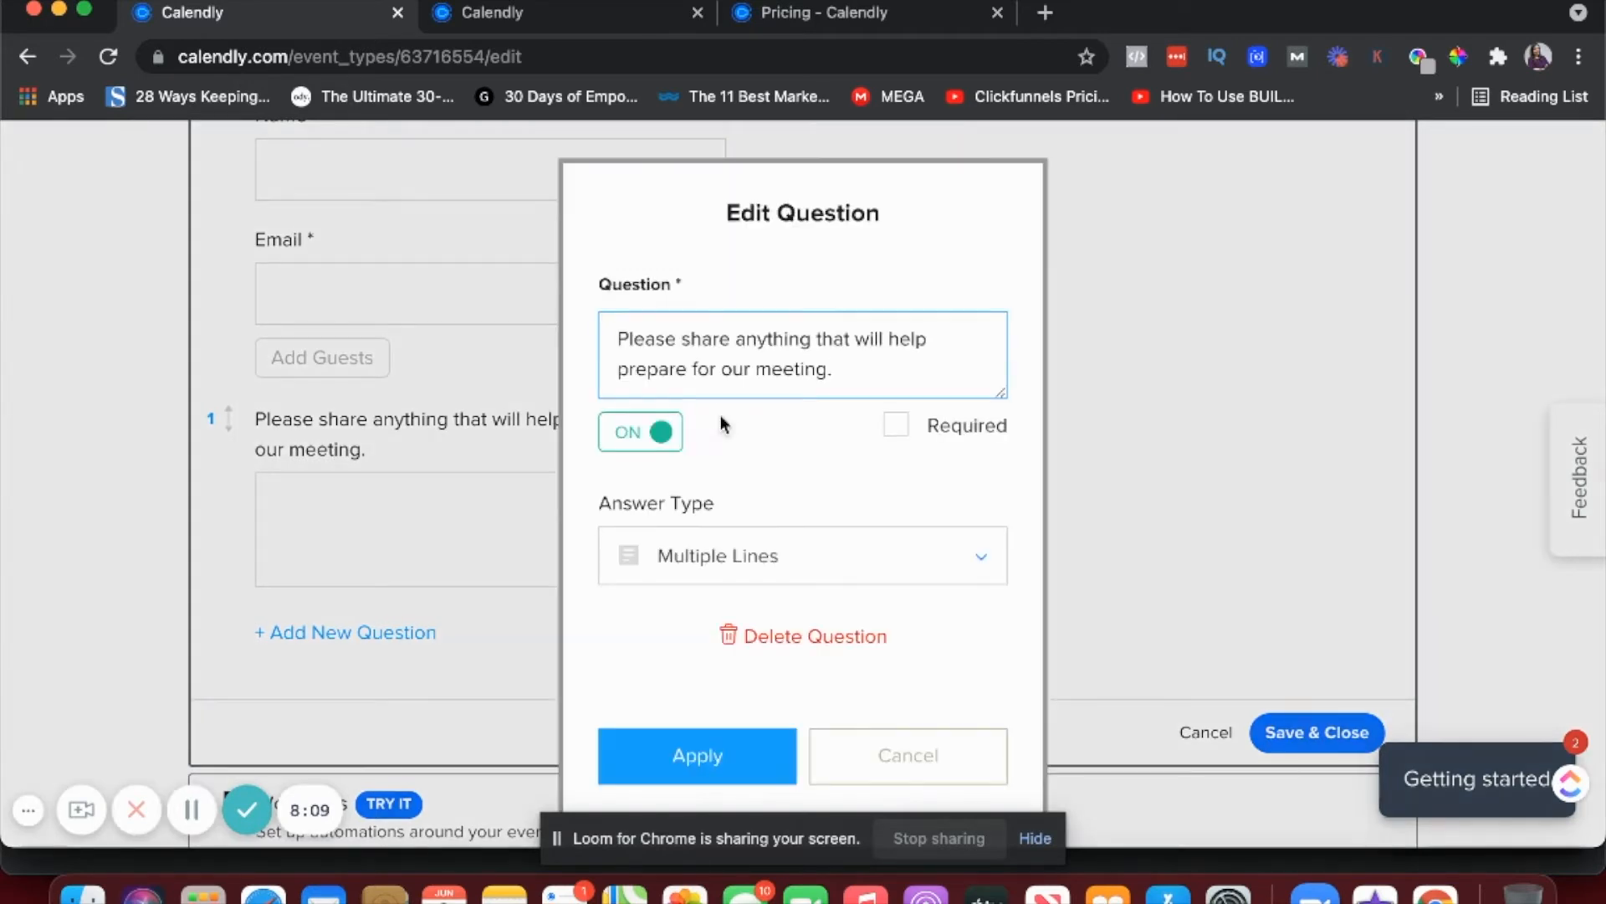
drag(834, 369, 619, 336)
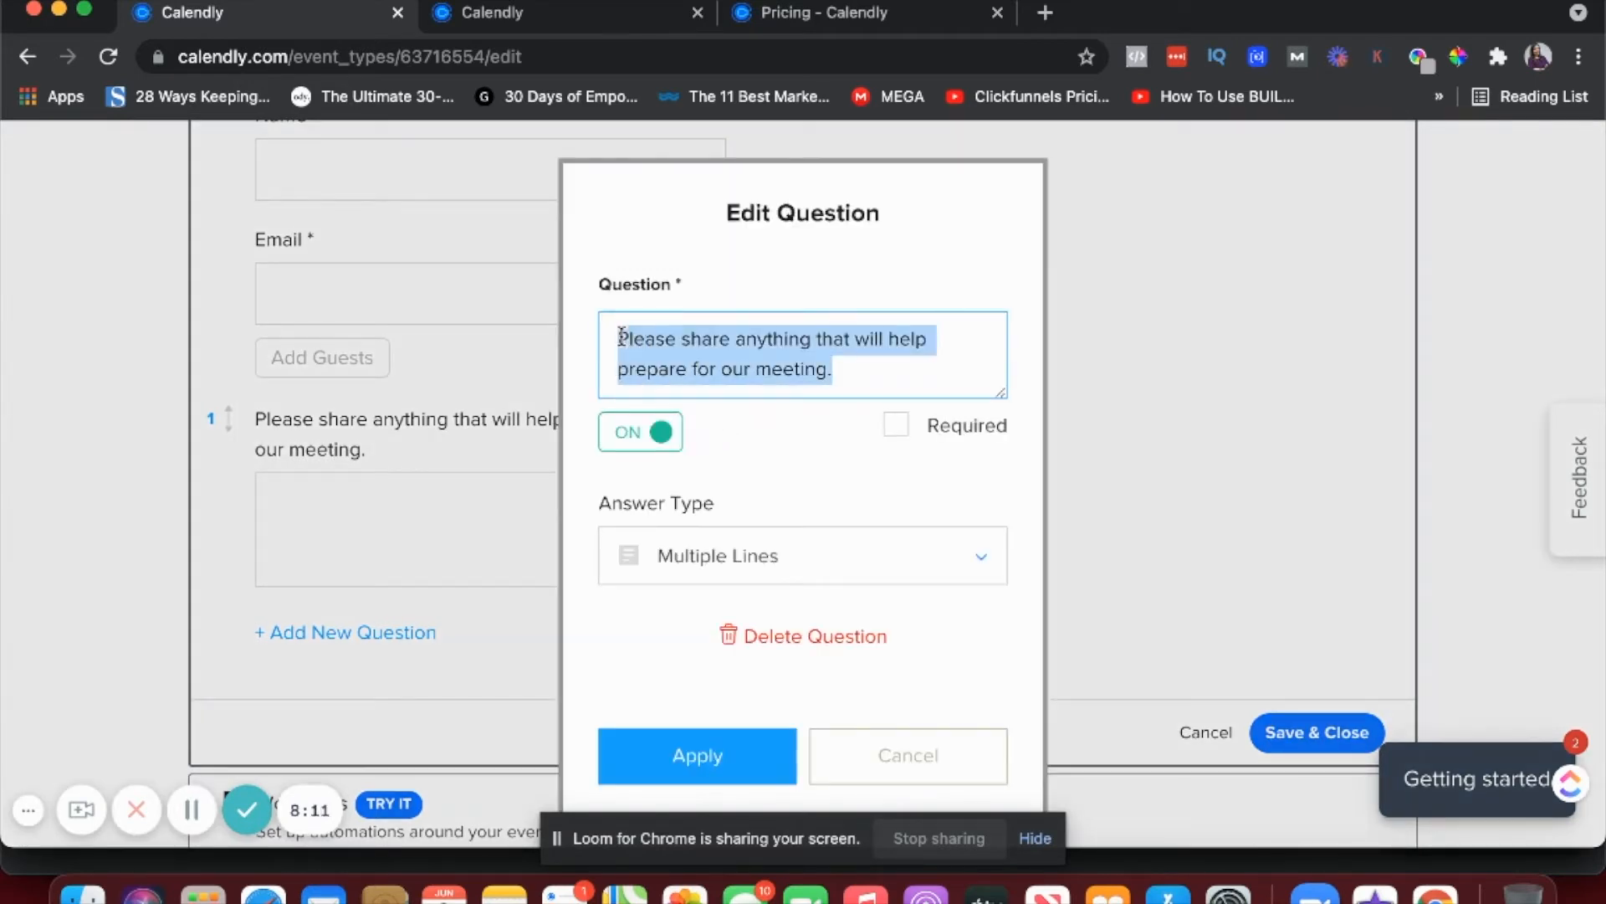
text(What would yo)
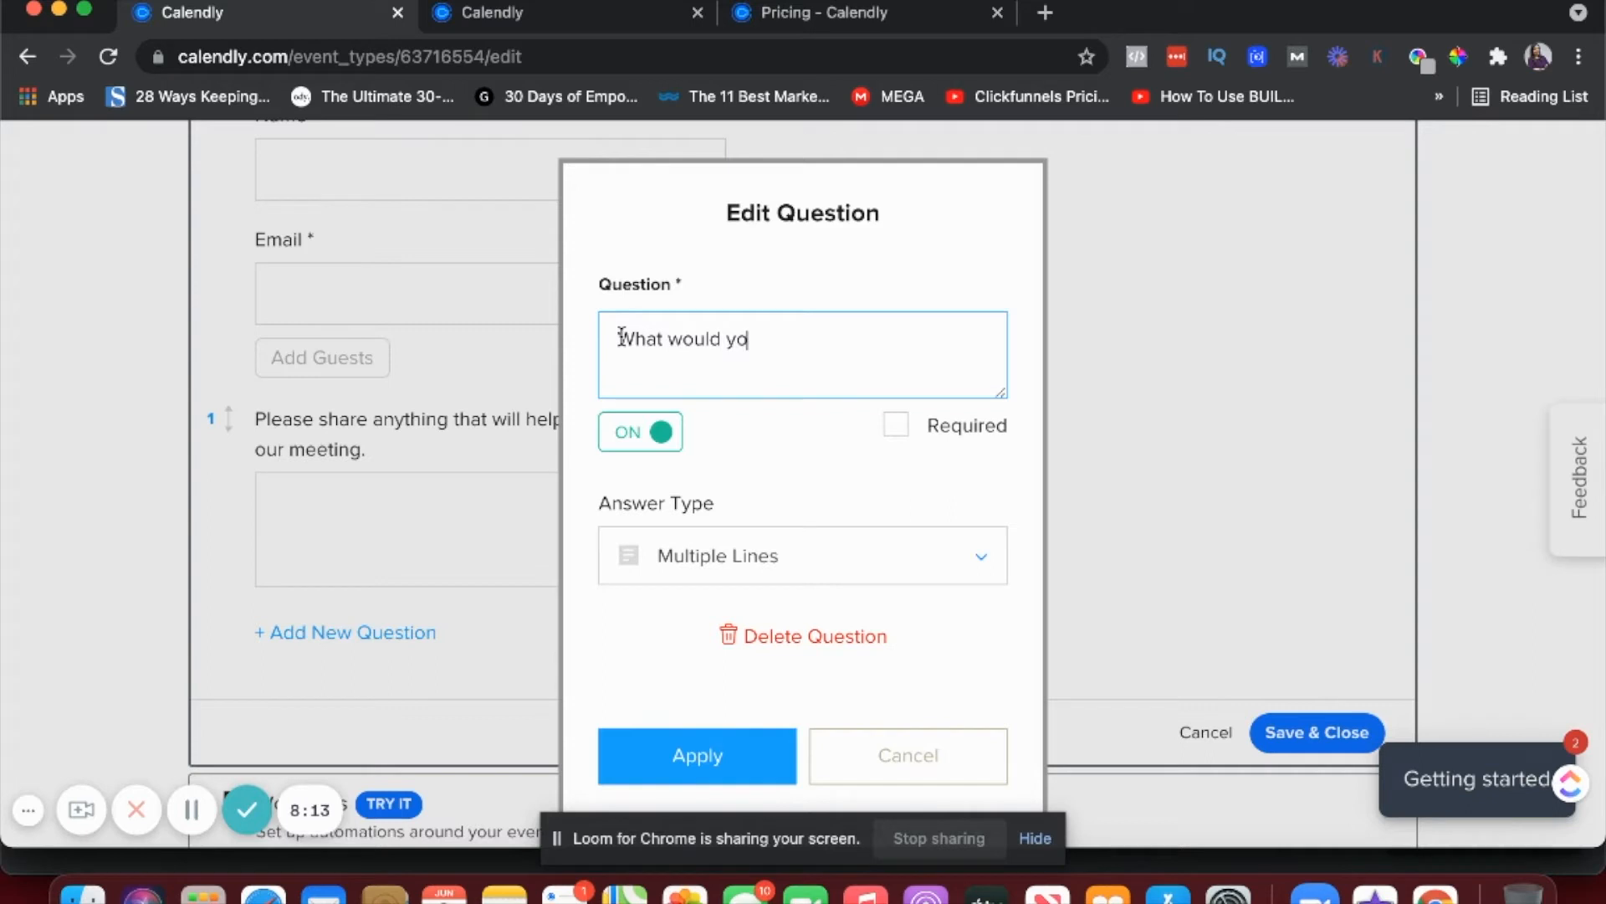
text(u like to talk about?)
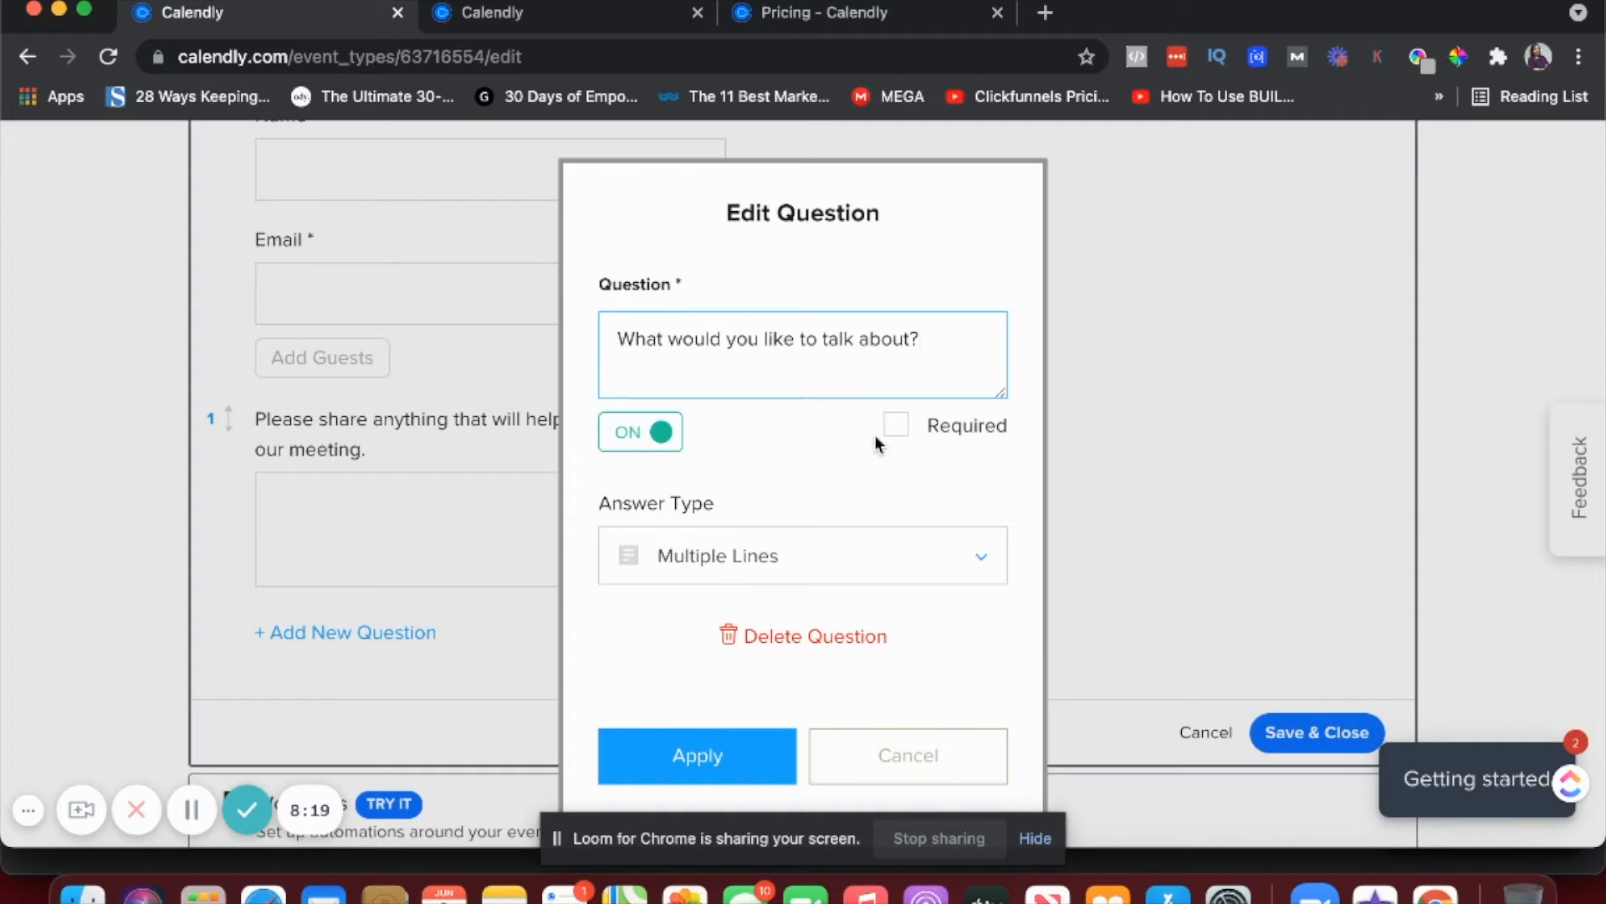
Step: Look through the available answer types, keep Multiple Lines, and apply the question edit
click(836, 552)
scroll(837, 555, down, 2)
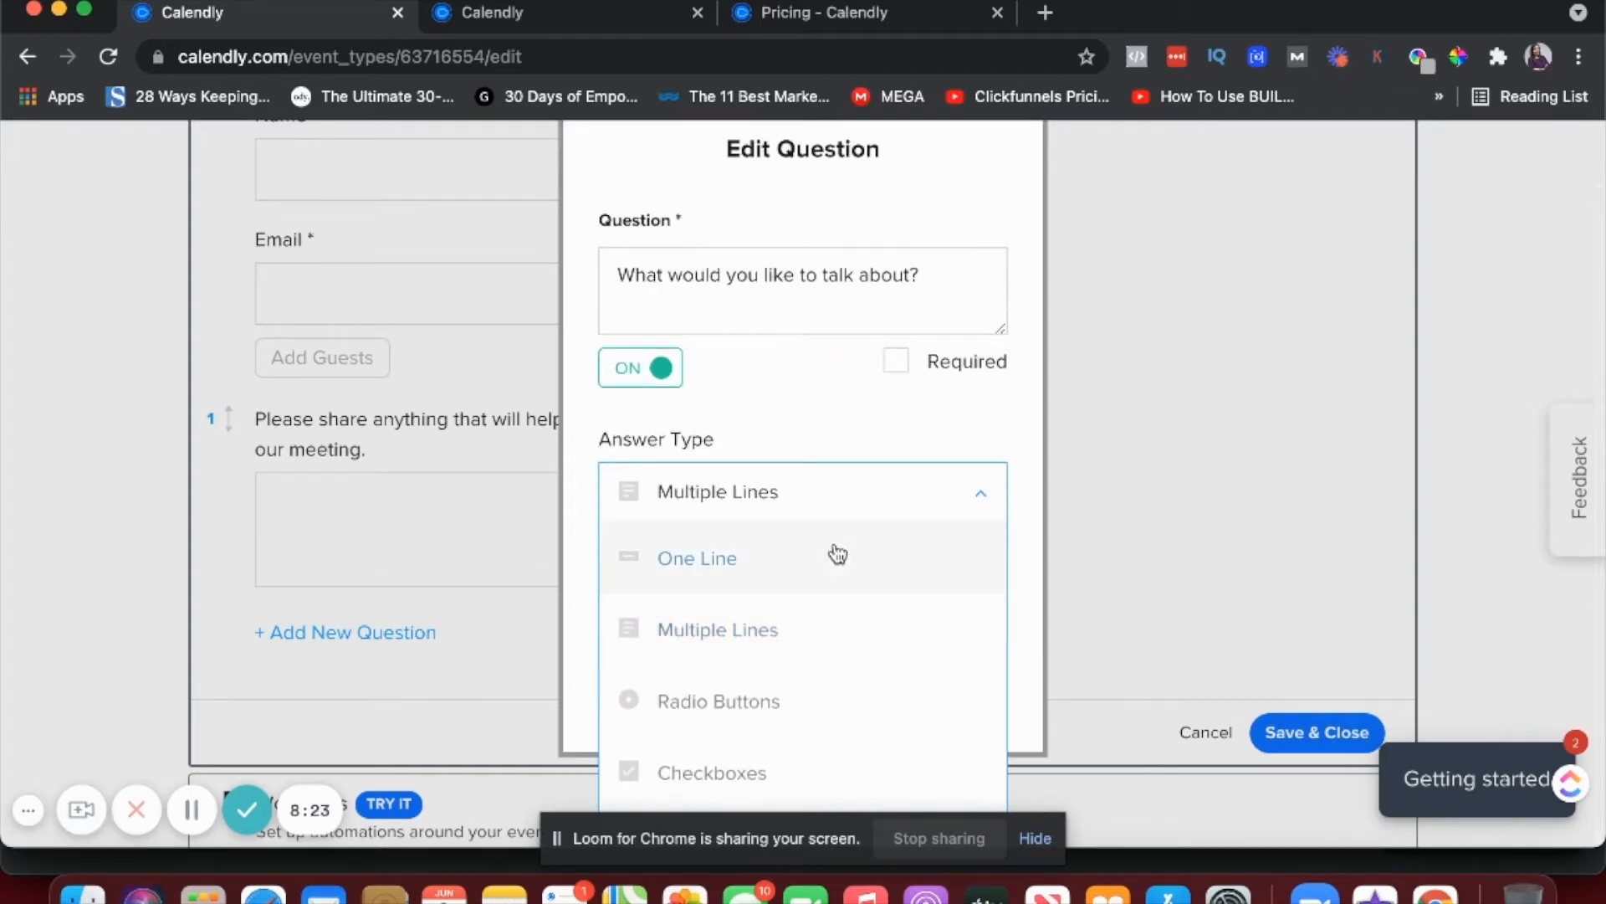
click(828, 516)
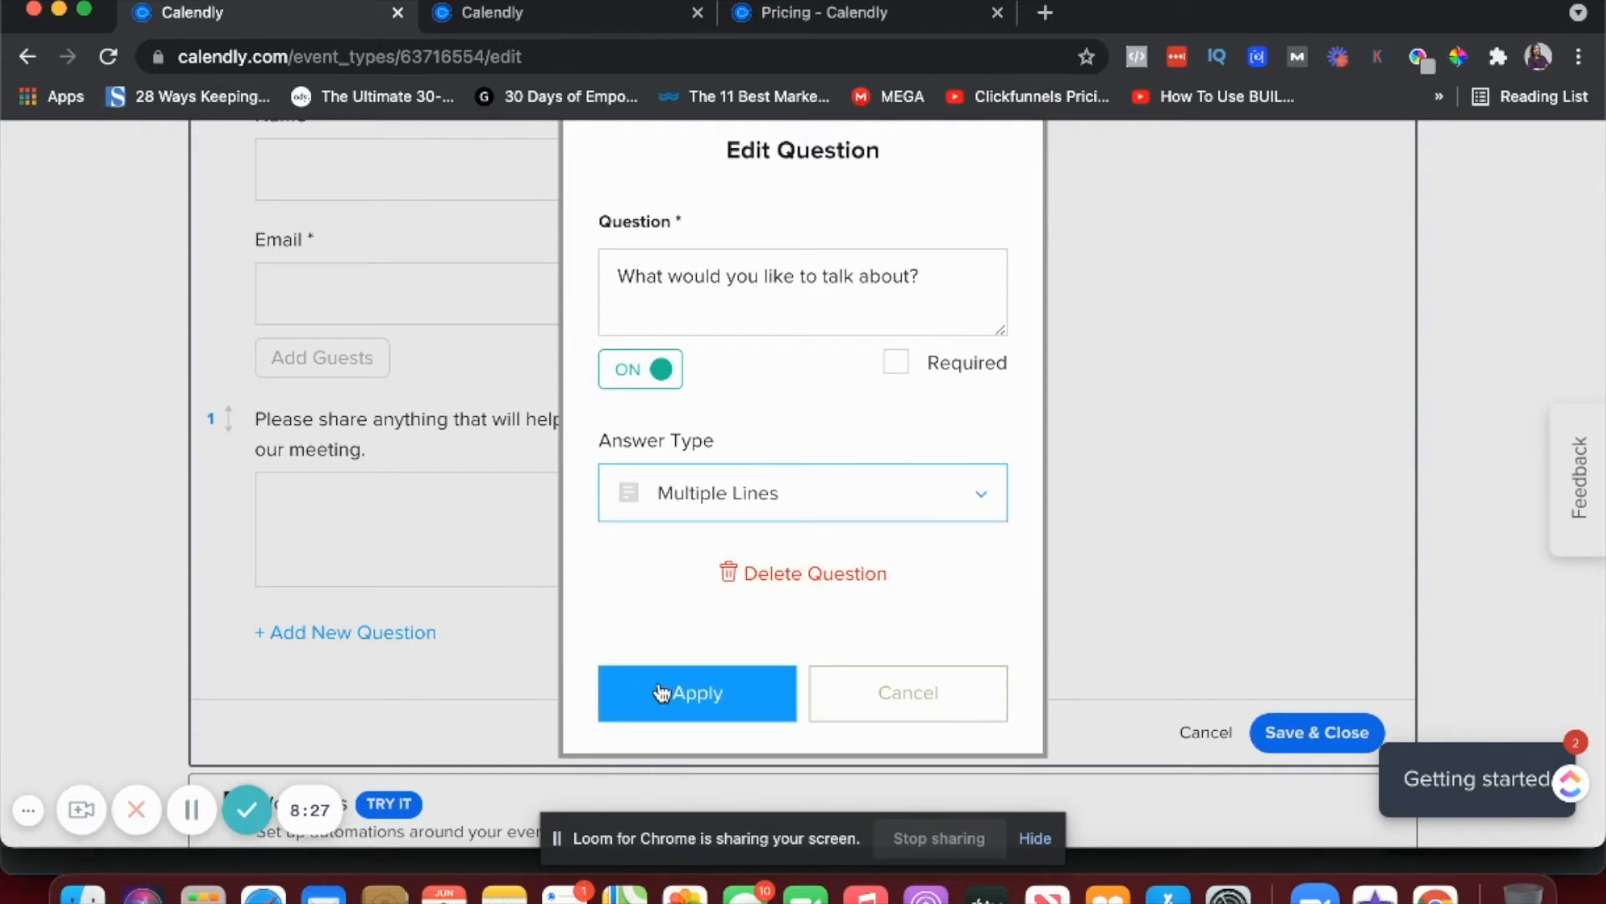
click(717, 497)
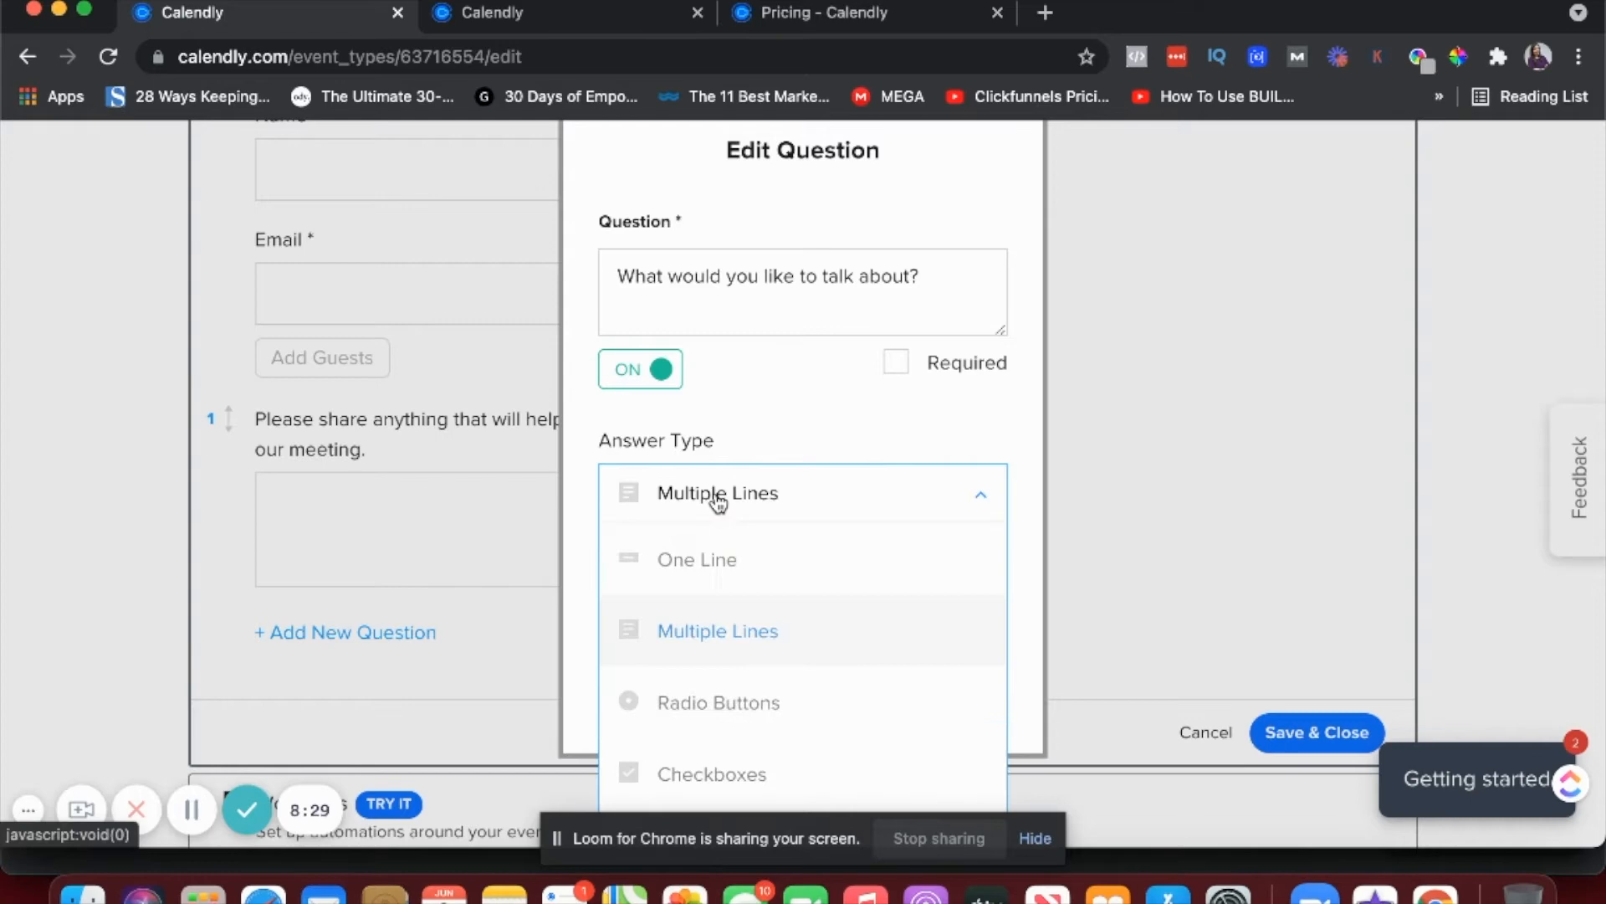
scroll(713, 695, down, 1)
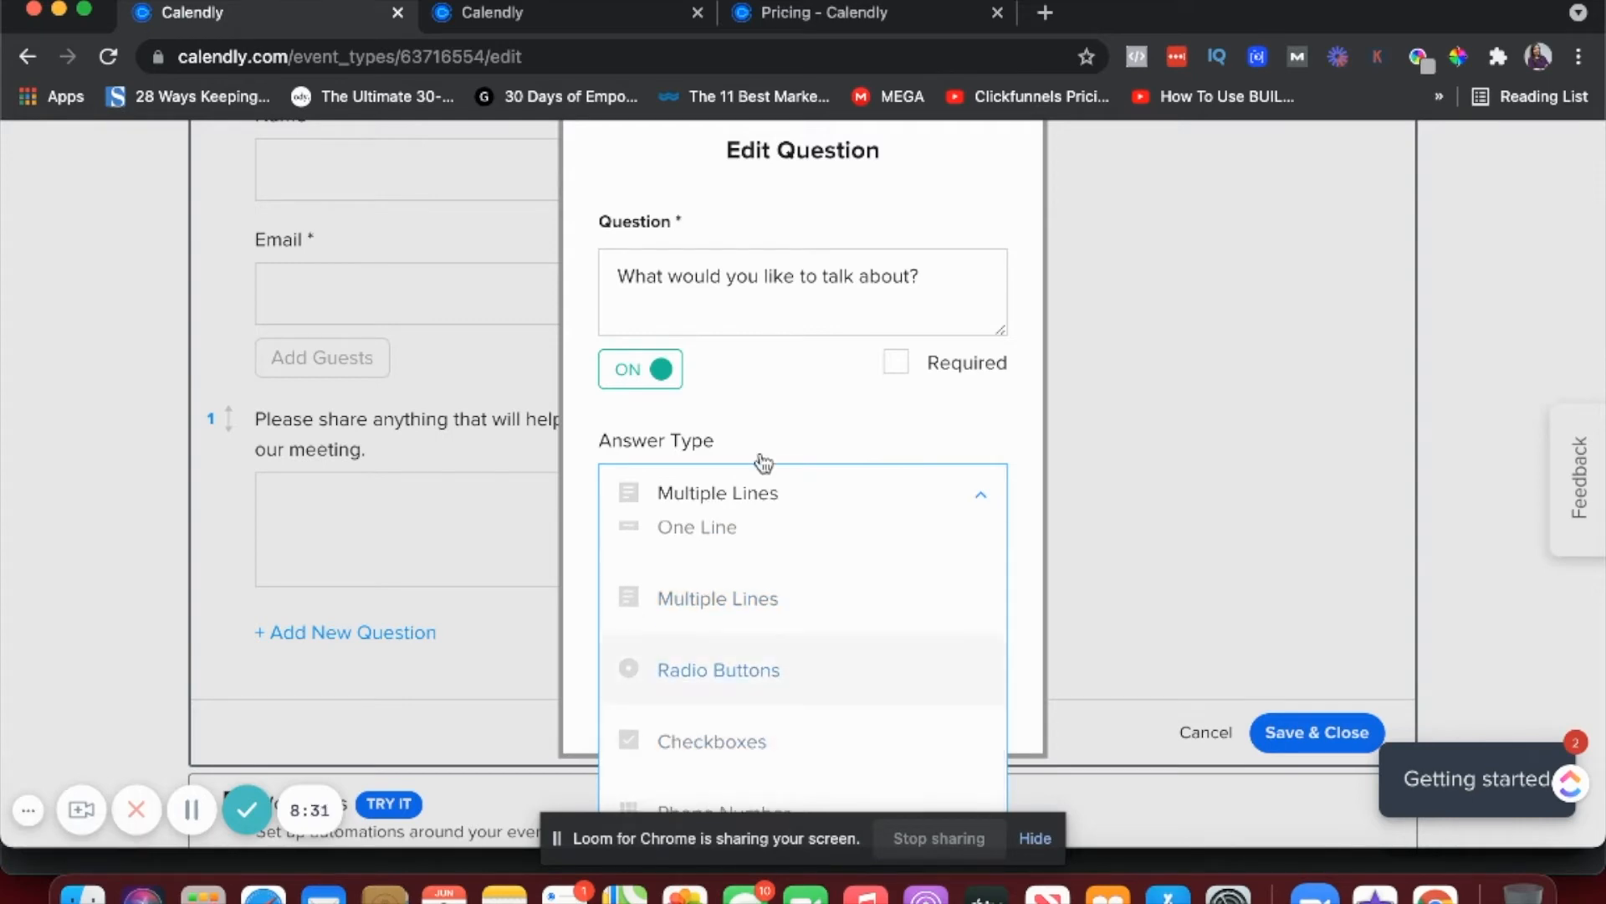
click(757, 492)
click(723, 692)
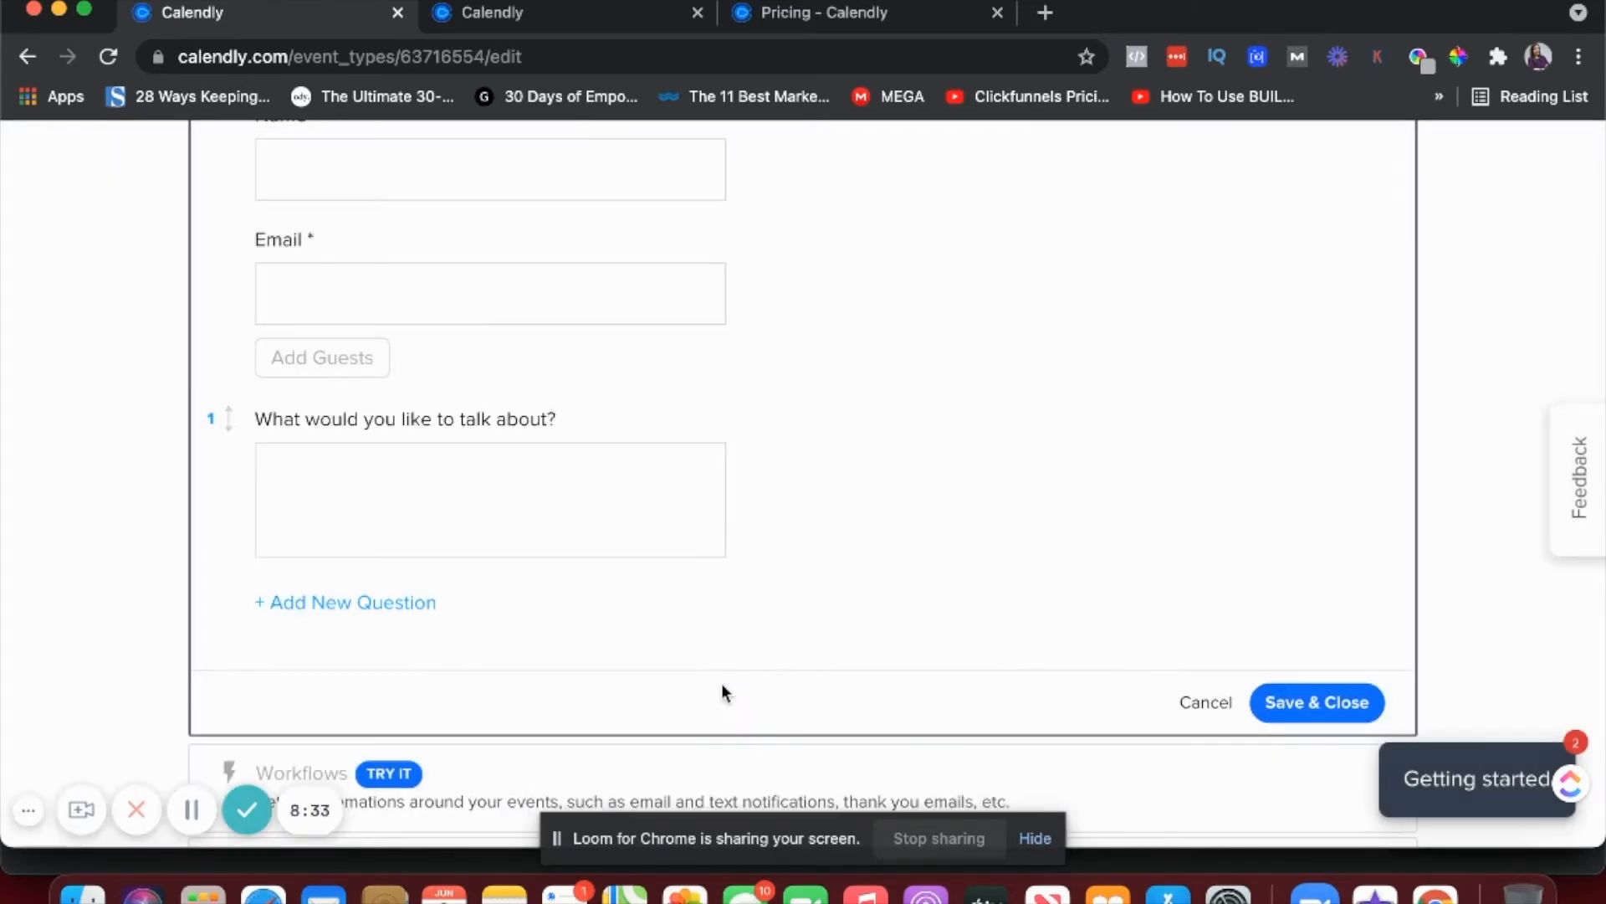
scroll(721, 683, down, 2)
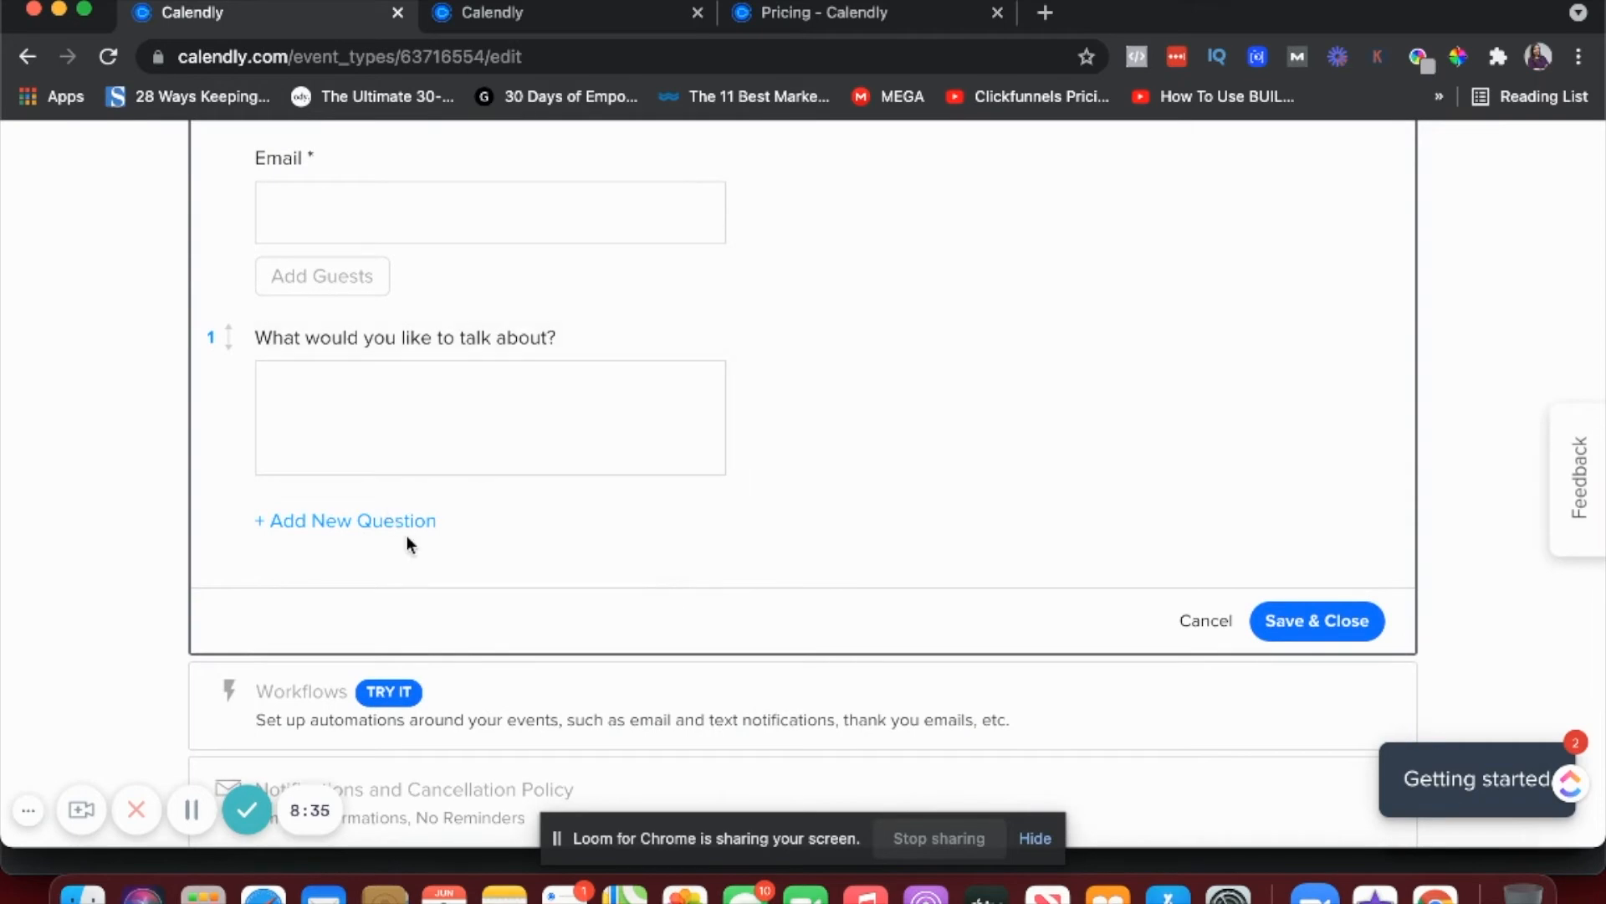
Step: Save the invitee questions and review the example workflows offered for the event type
click(1297, 621)
click(743, 348)
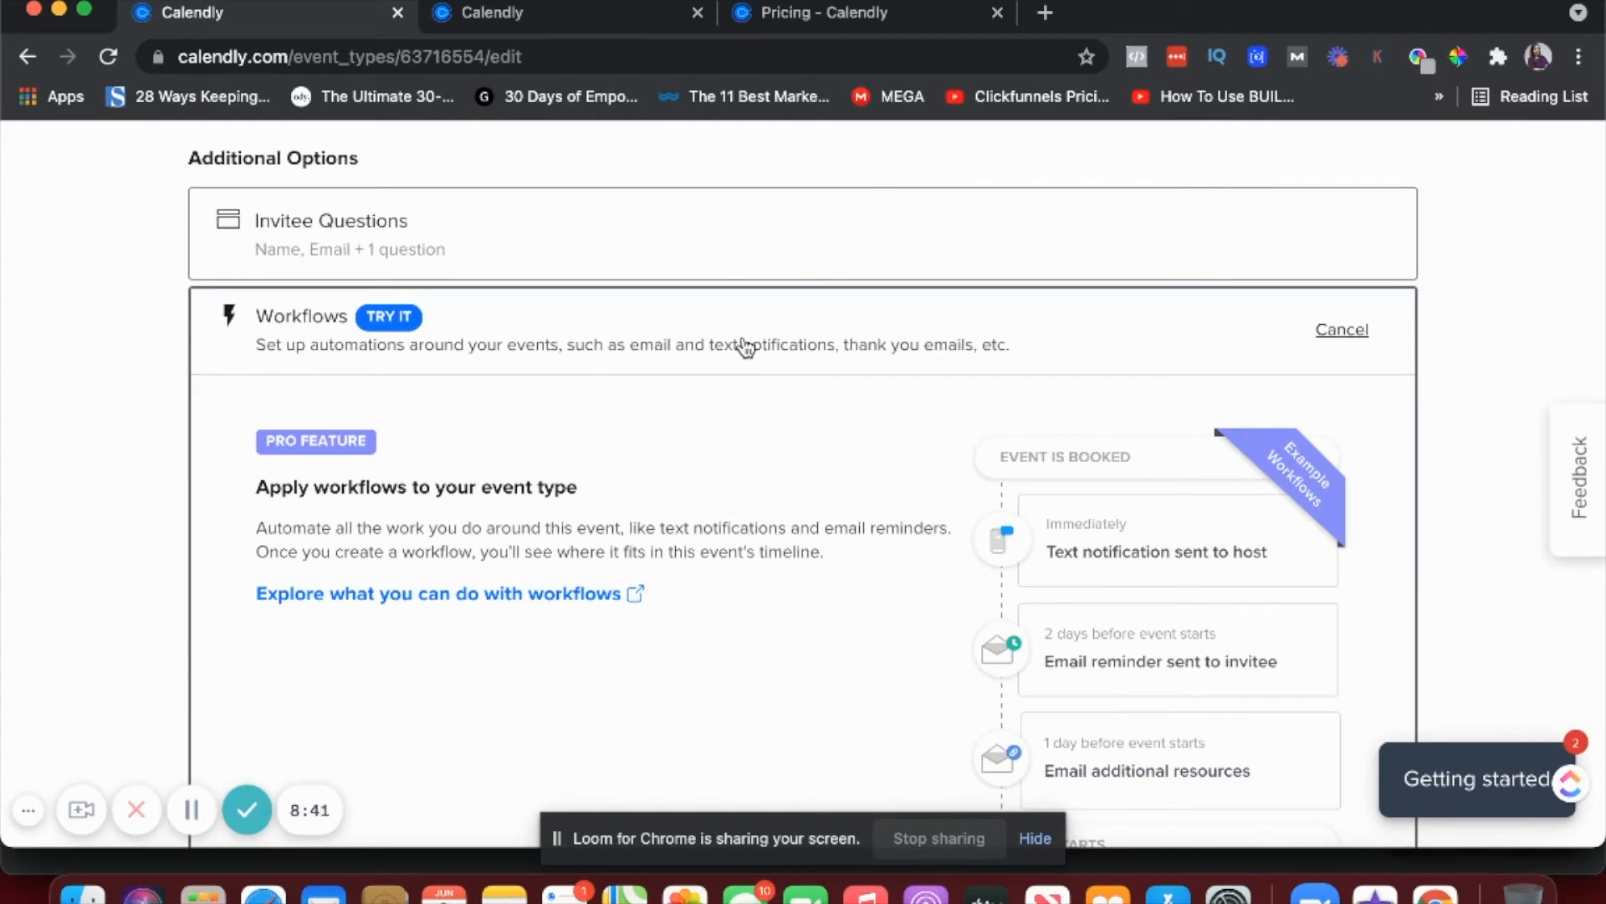
scroll(686, 431, down, 3)
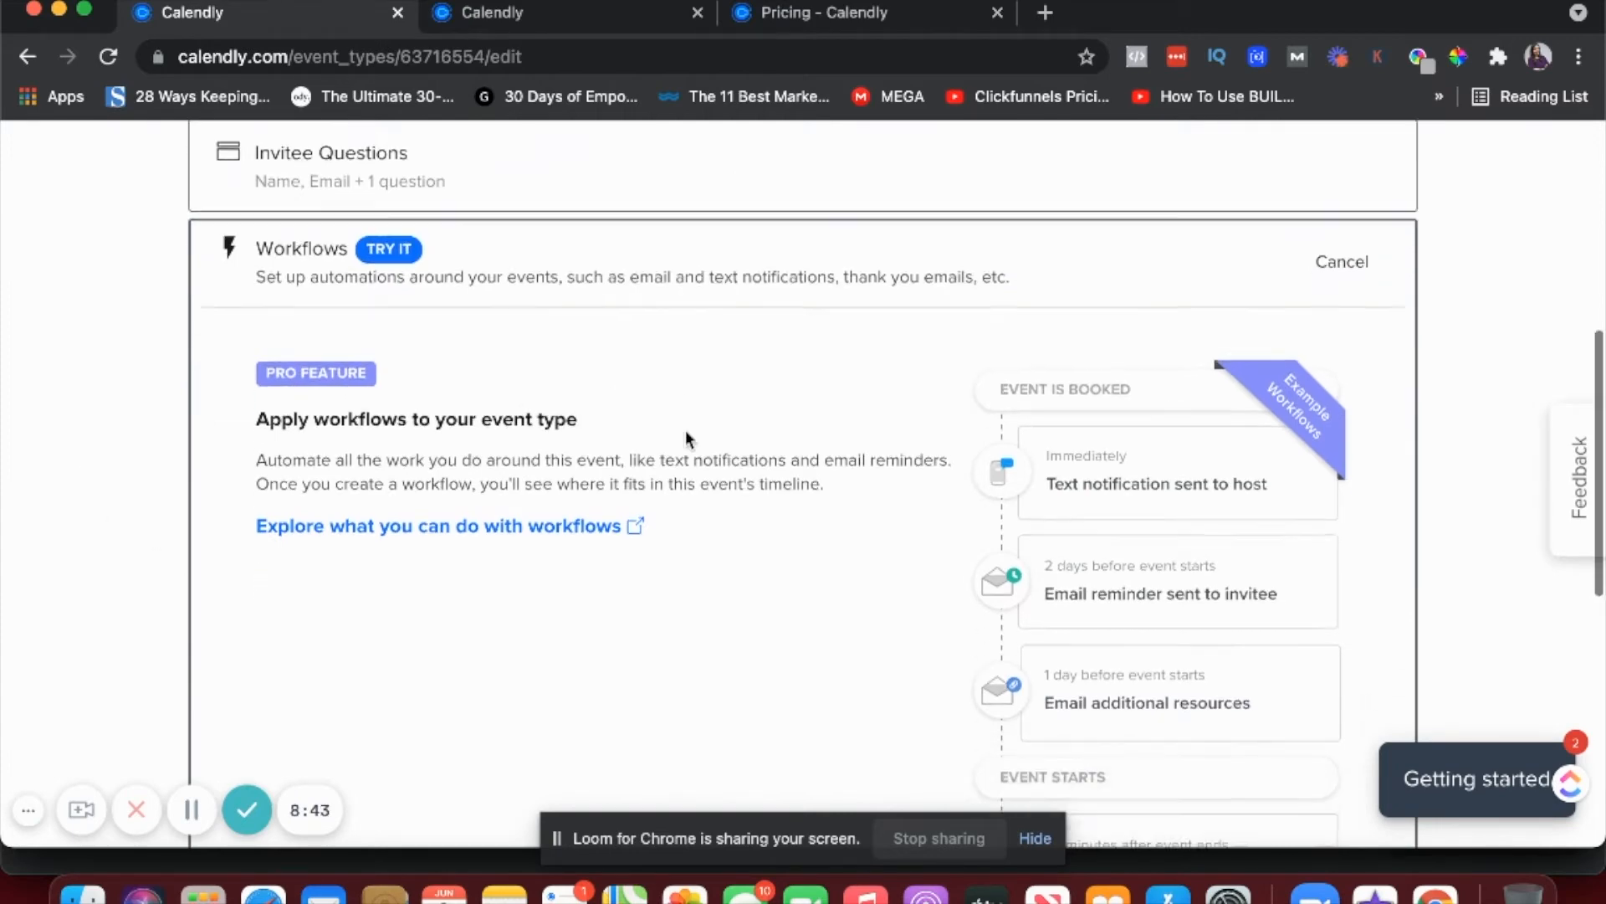
scroll(686, 430, down, 4)
scroll(685, 430, up, 4)
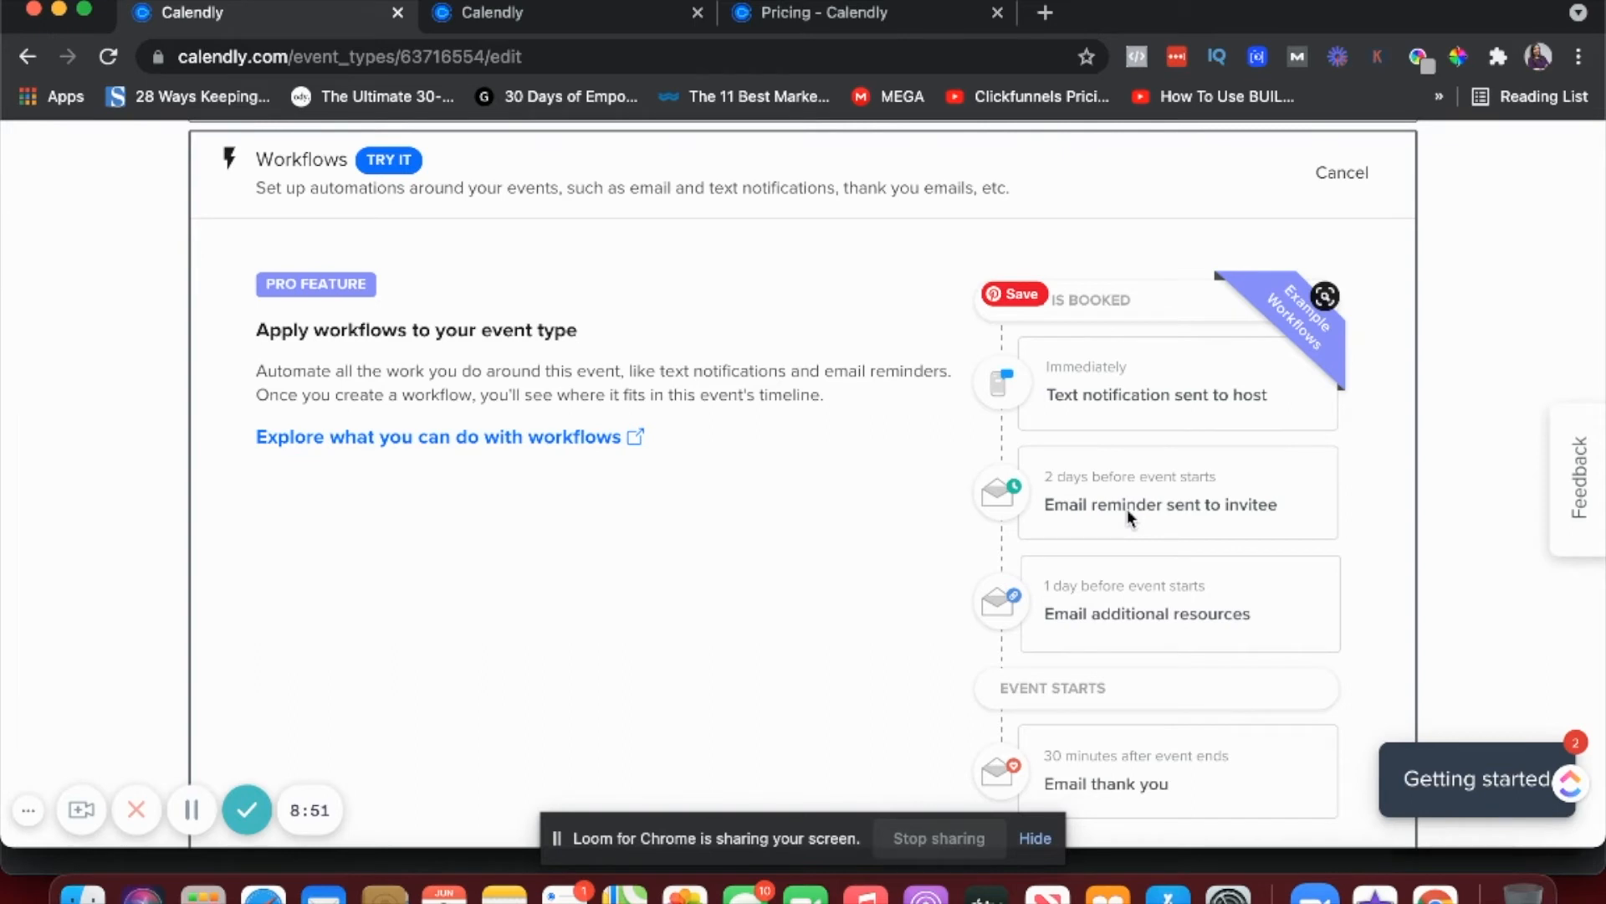
scroll(1127, 510, down, 2)
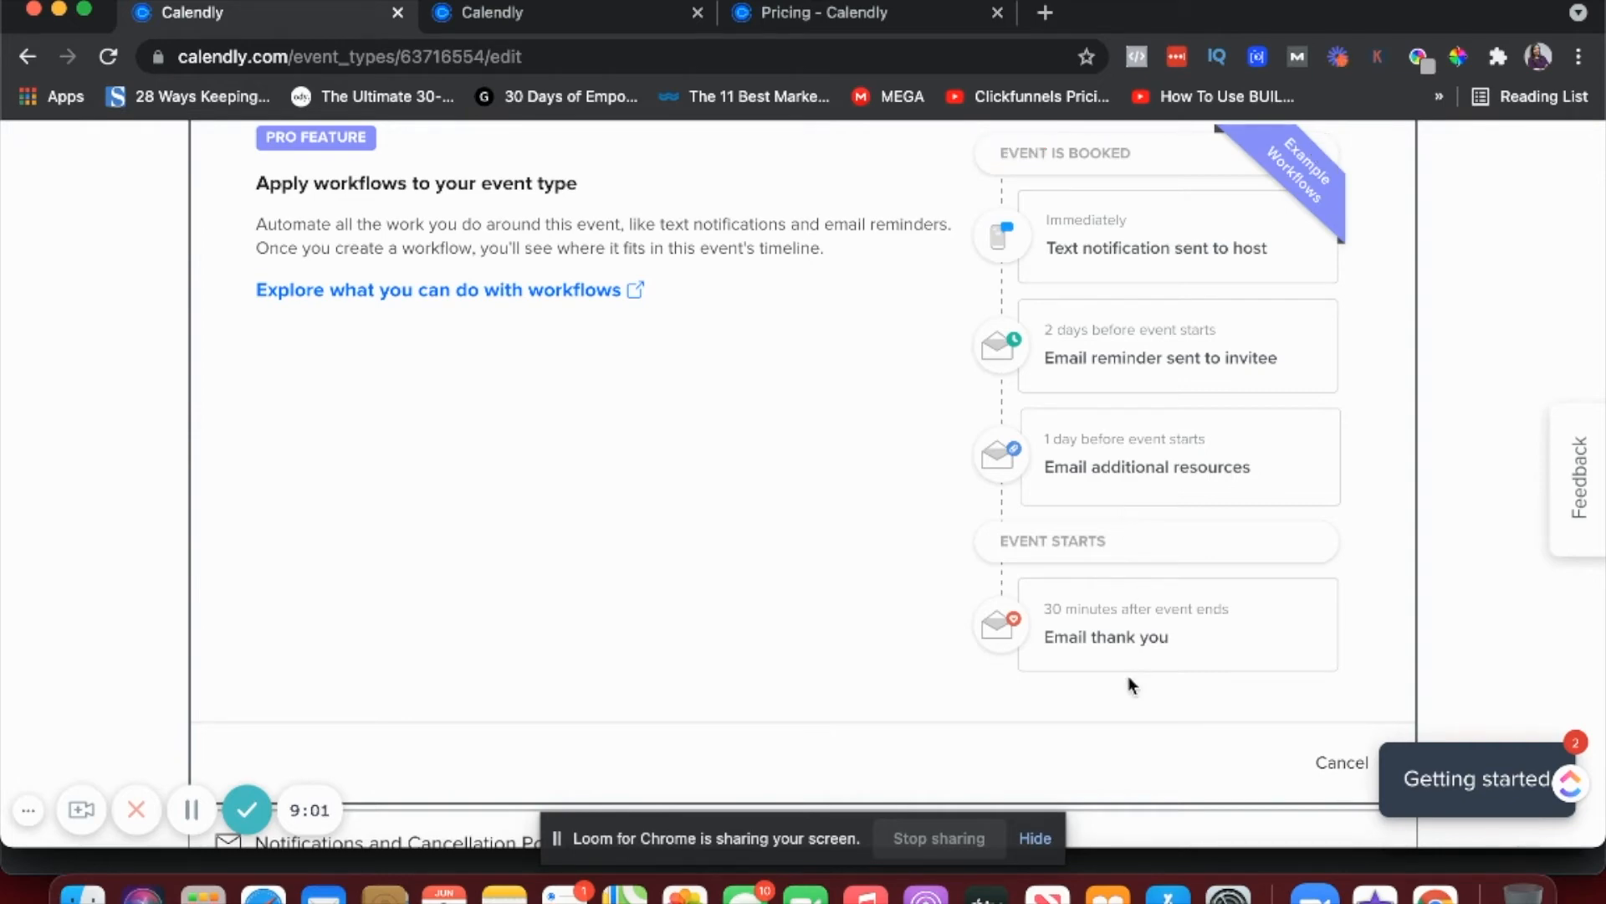
scroll(1128, 679, up, 3)
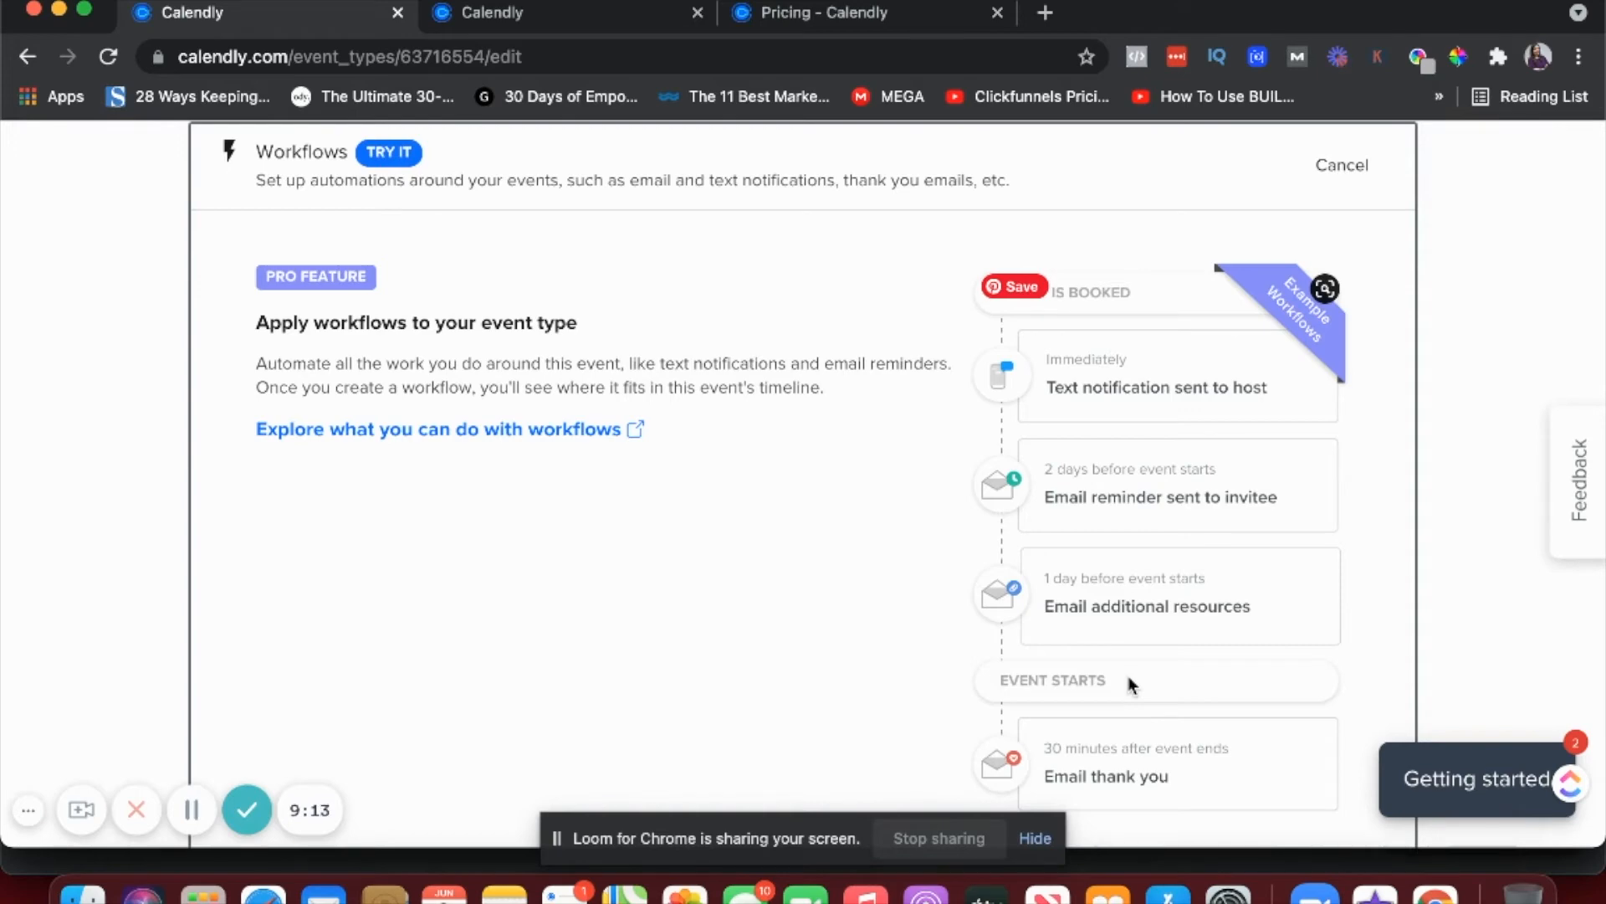
scroll(1128, 680, down, 3)
scroll(1128, 675, down, 4)
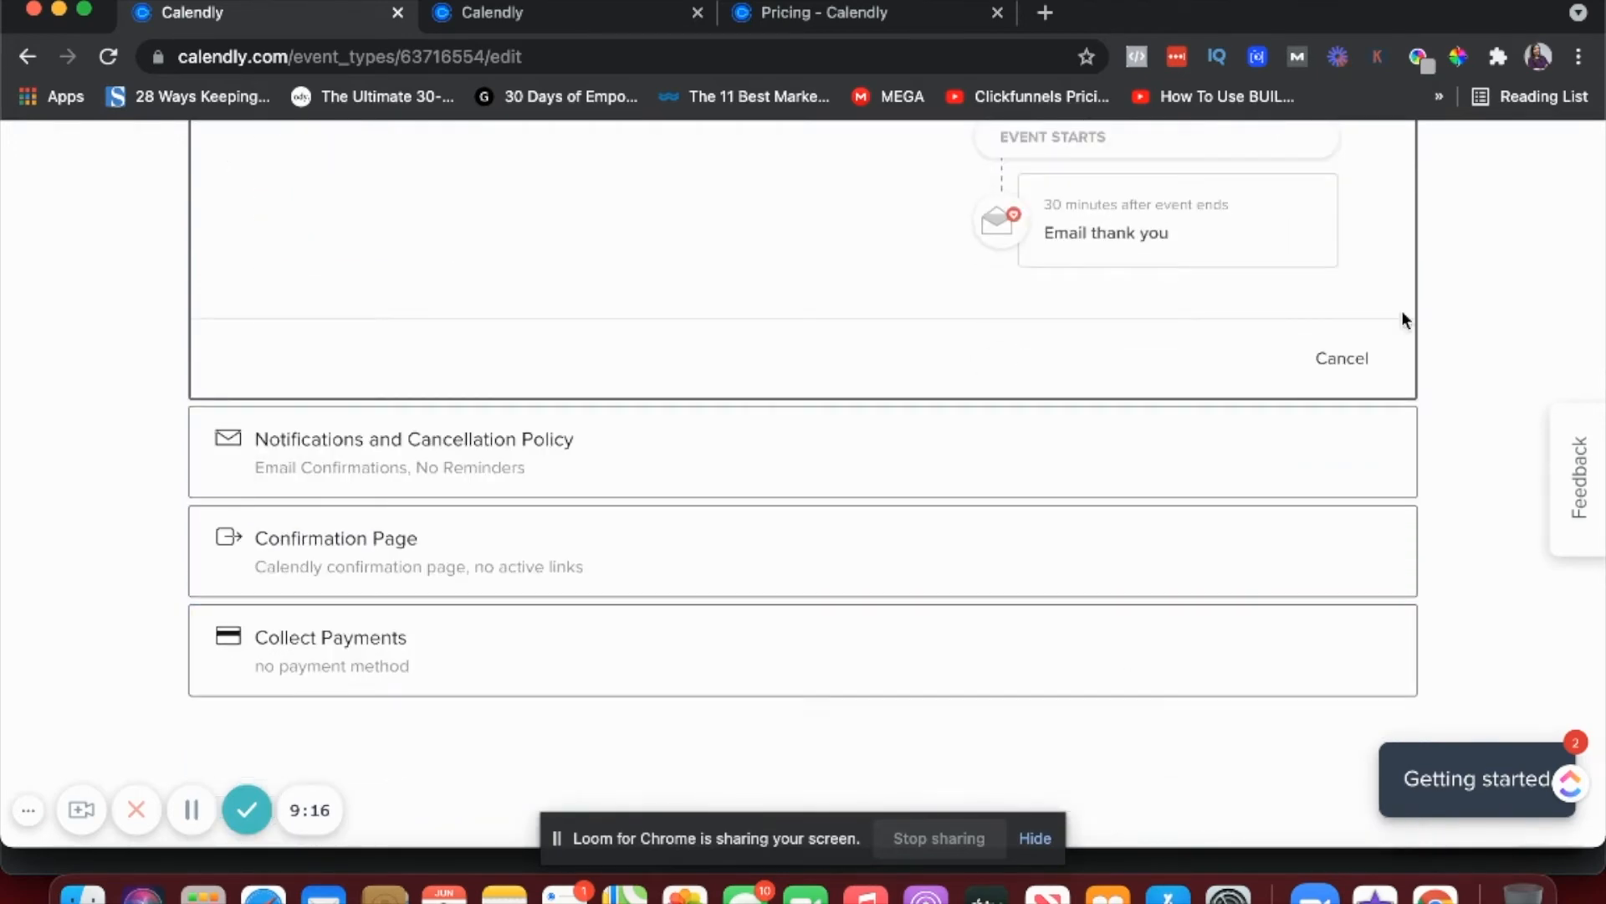
Step: Open the notifications and cancellation policy and examine the subject and body template of the confirmation email
click(373, 456)
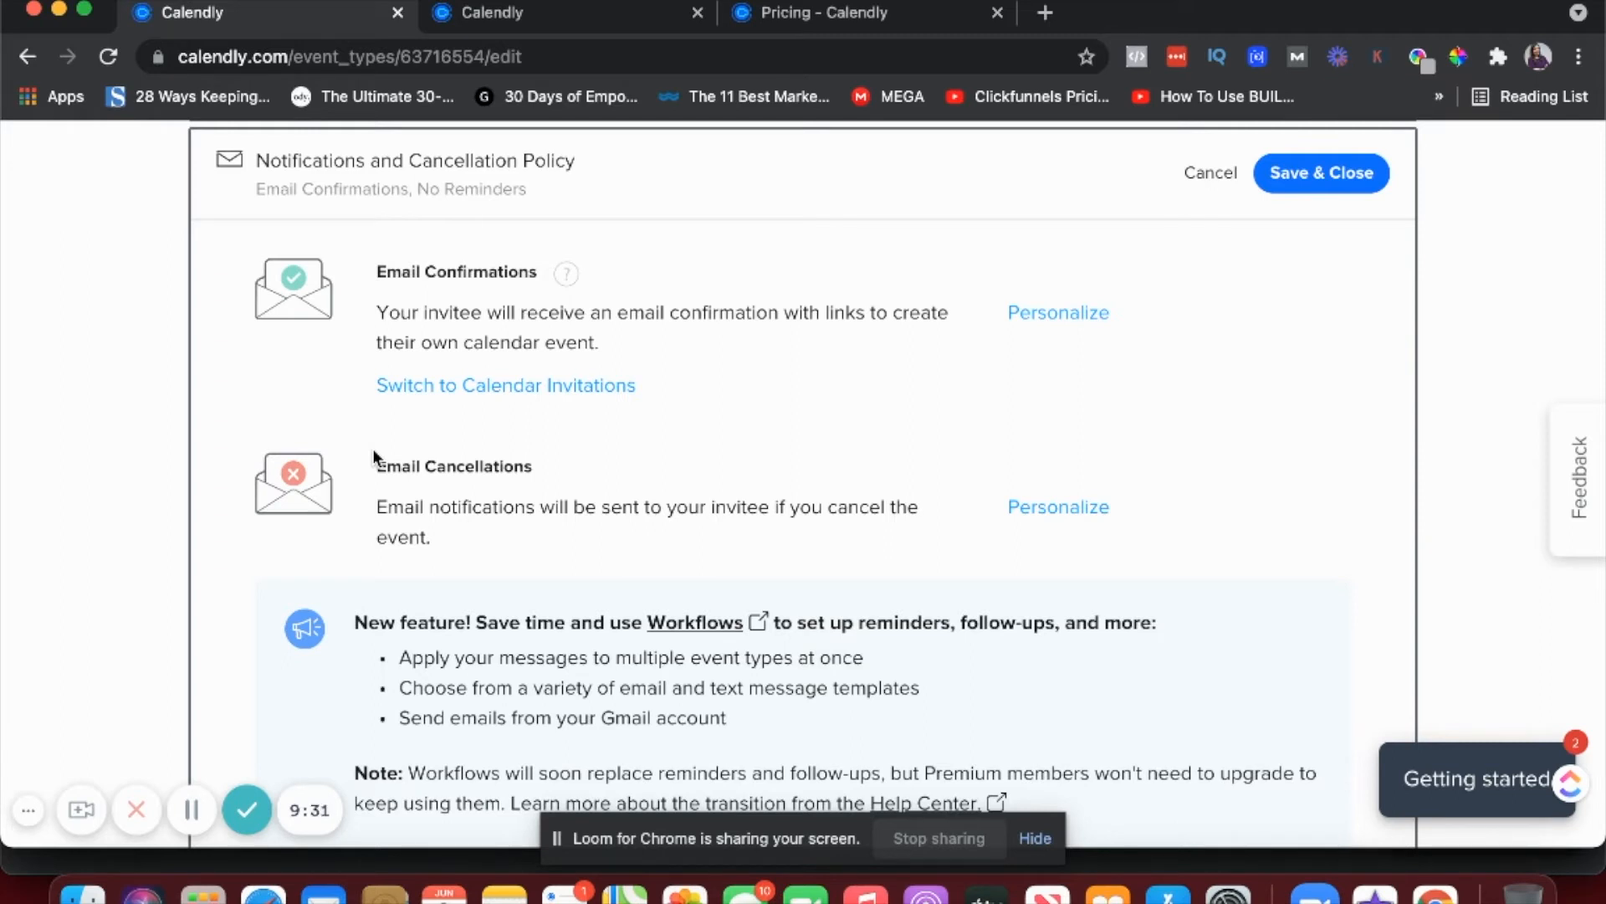
scroll(373, 448, down, 1)
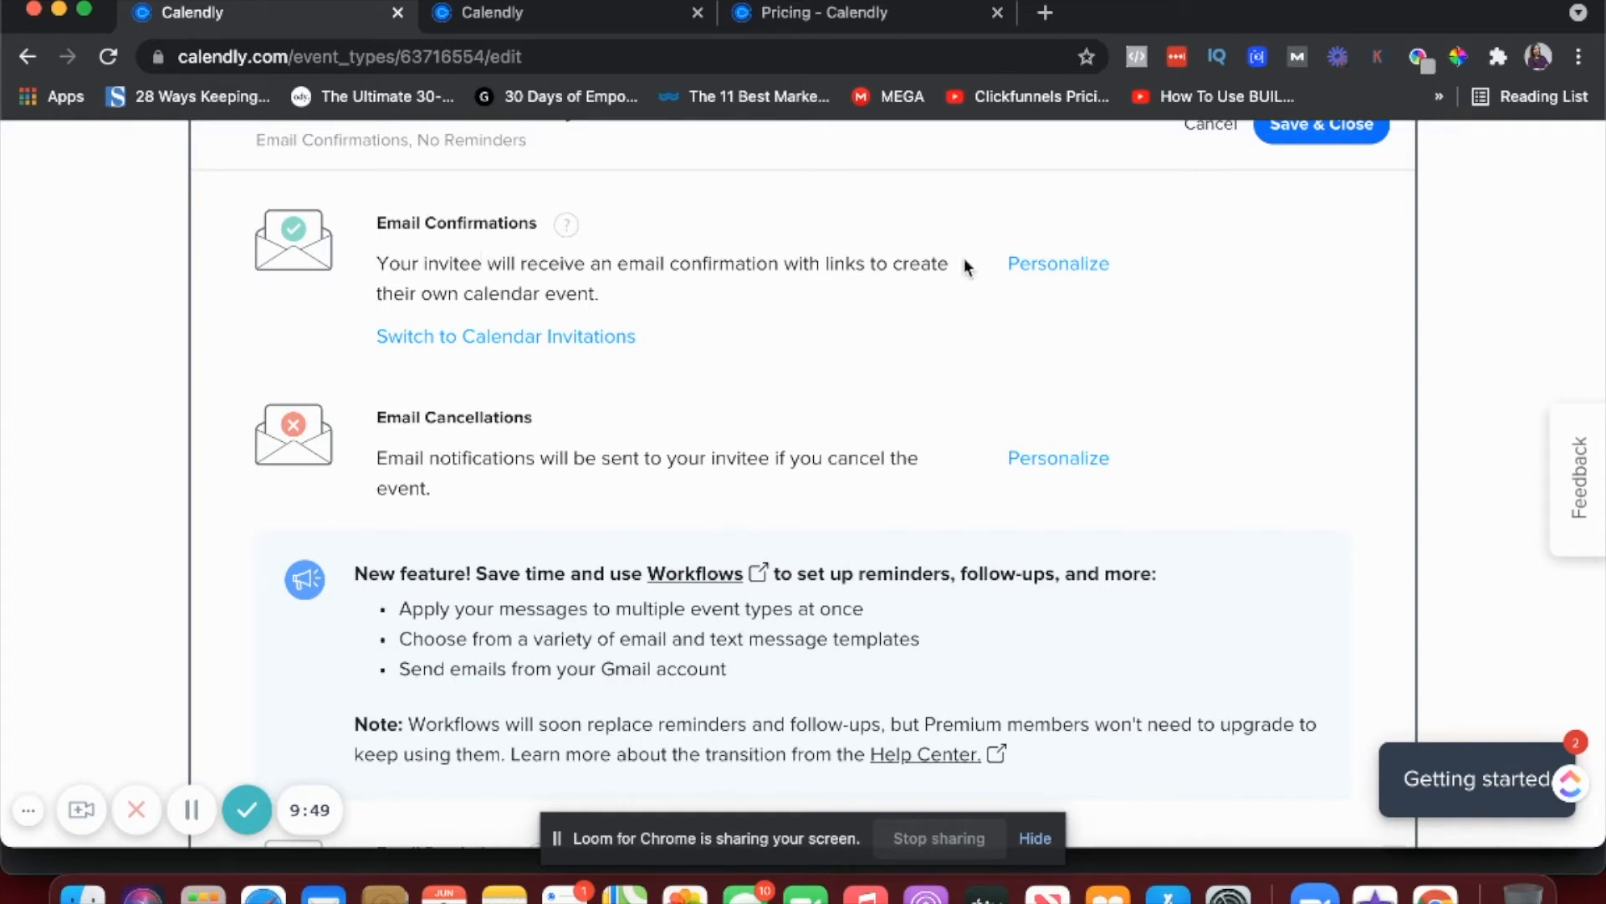
click(1053, 266)
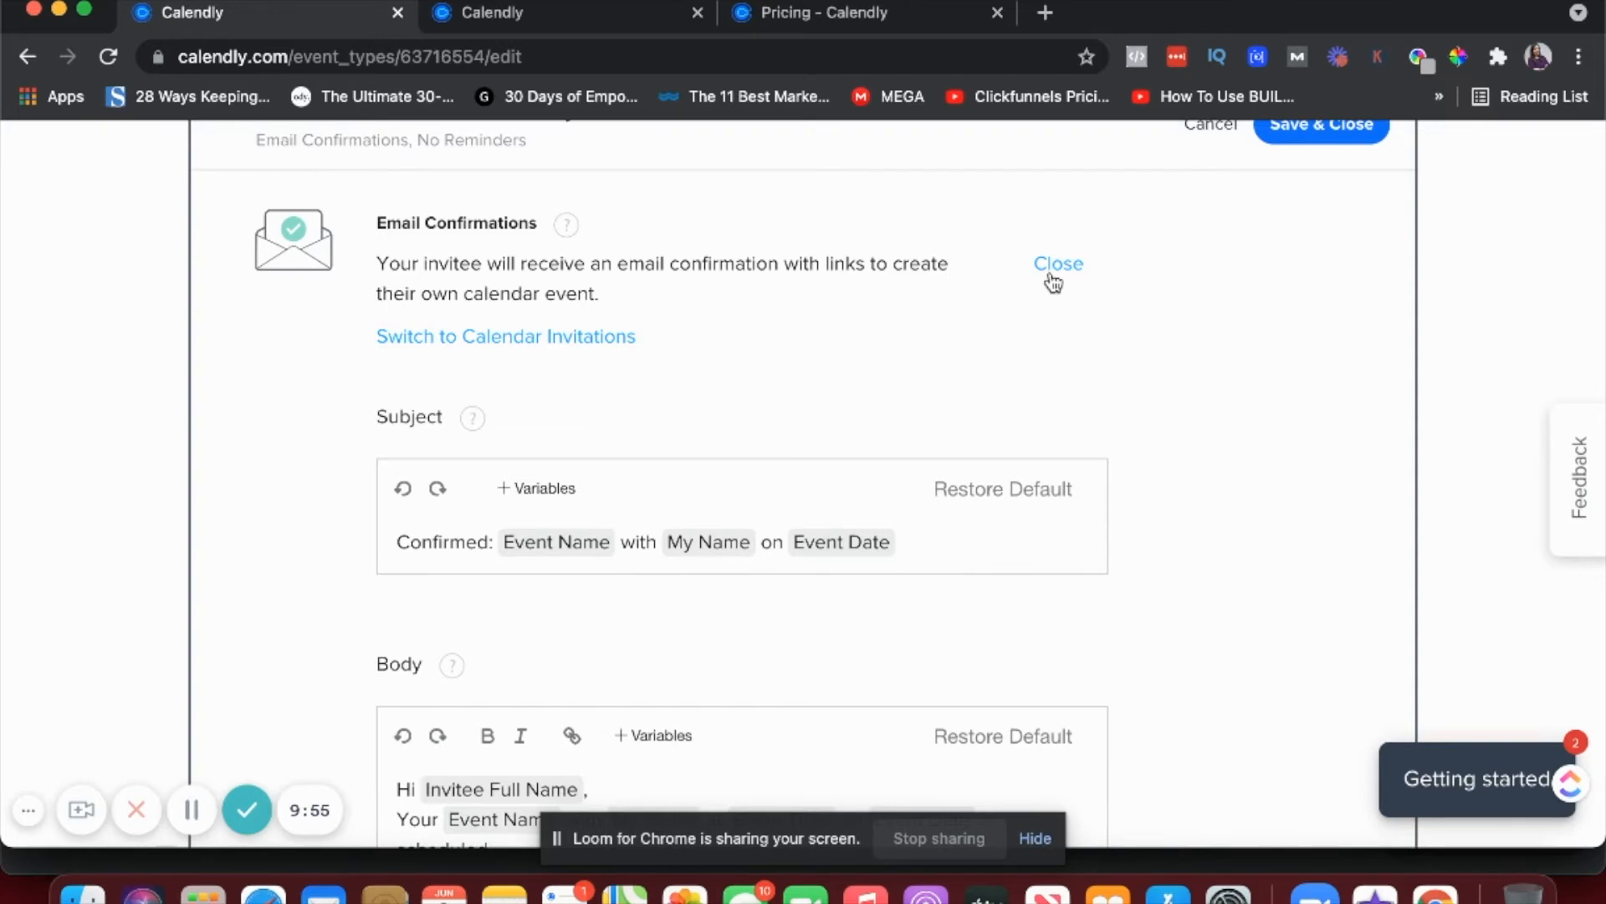
scroll(1053, 282, down, 3)
scroll(593, 401, down, 3)
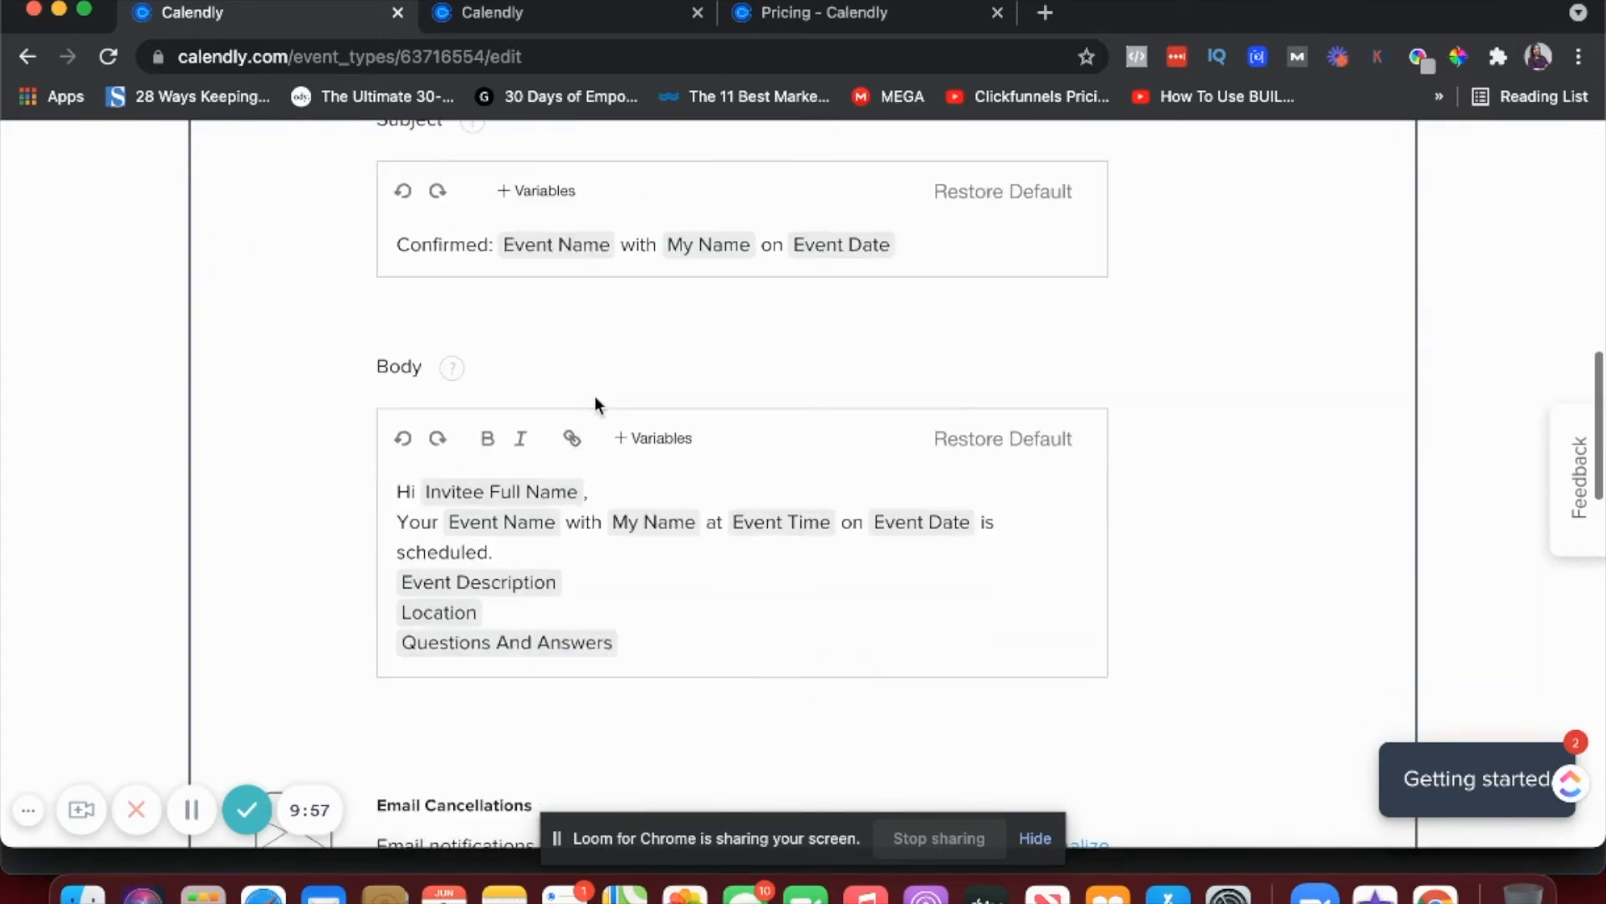
scroll(763, 466, down, 5)
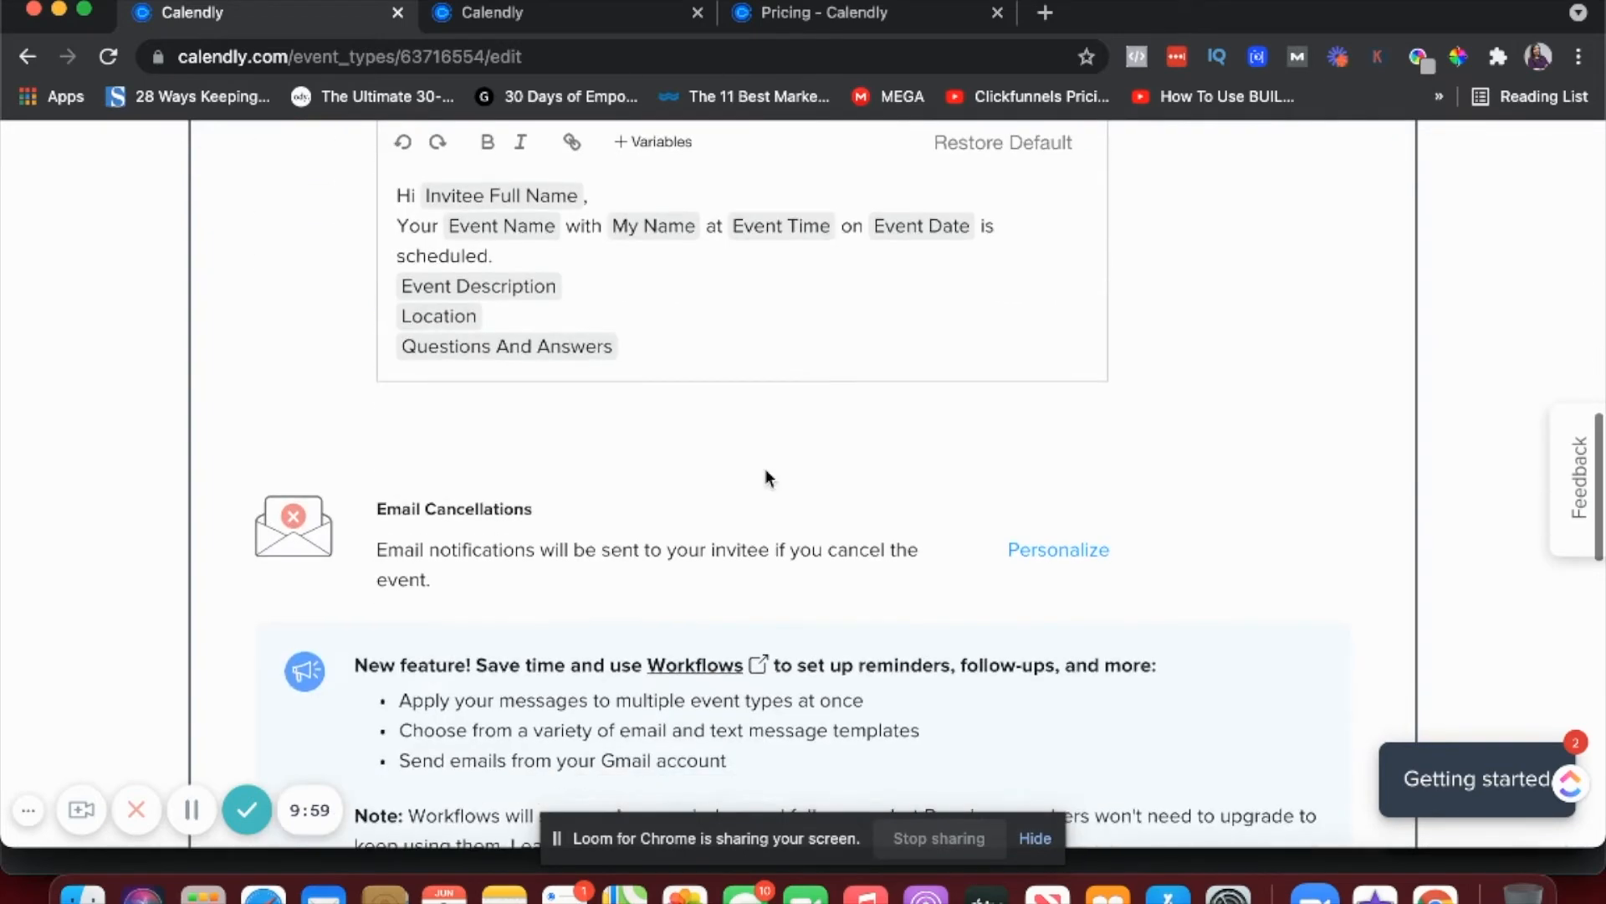
scroll(765, 473, down, 3)
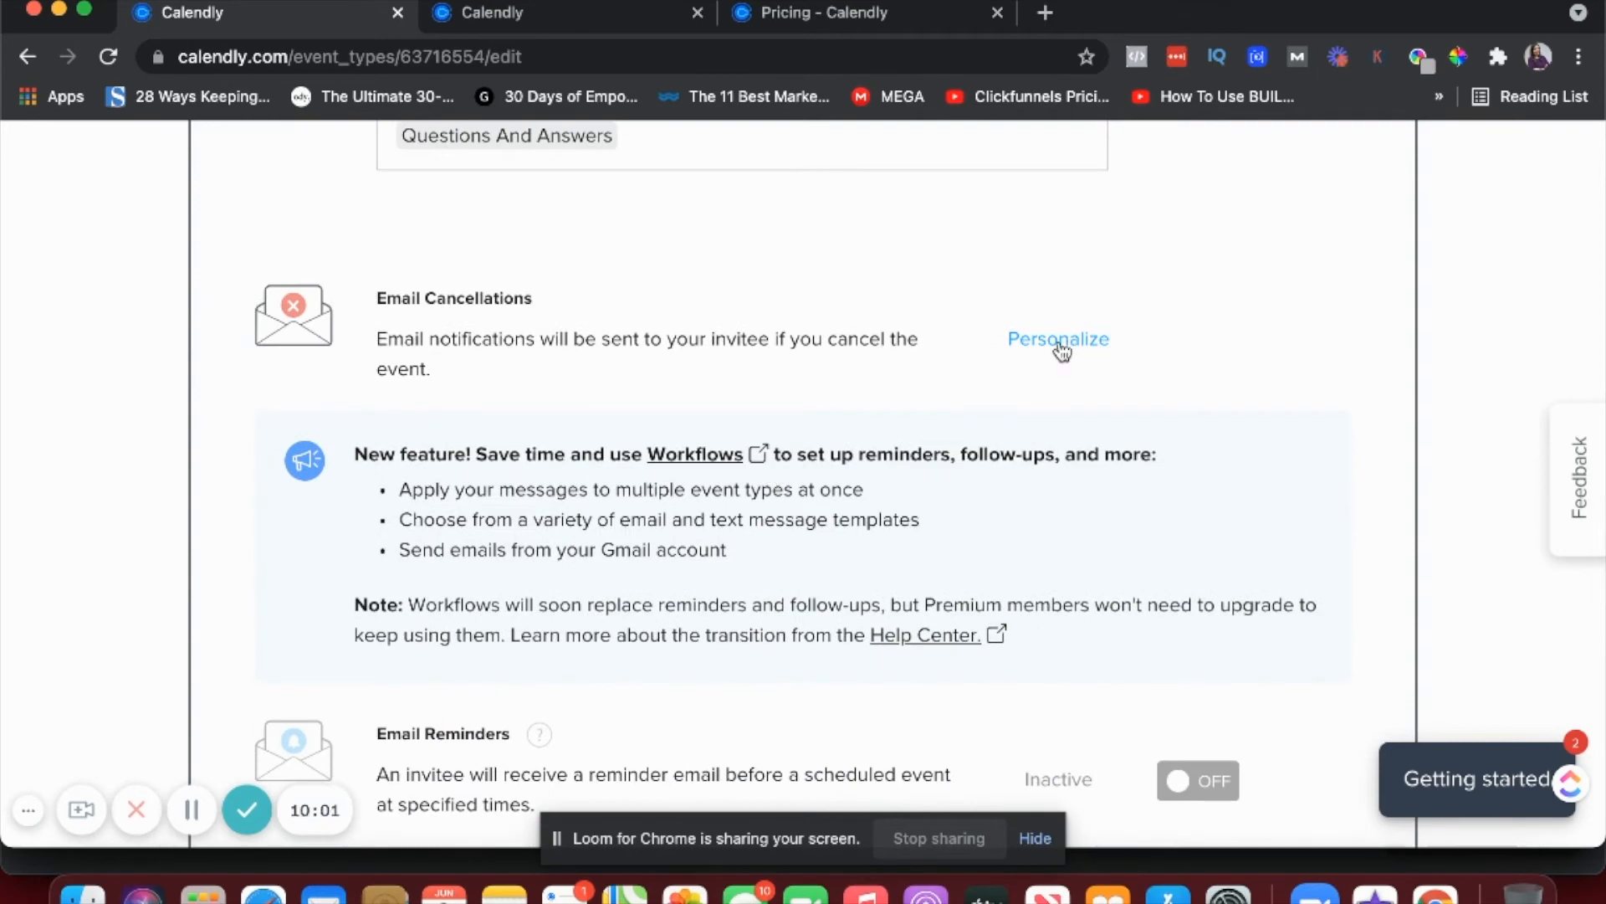
Step: Check the help note on email reminders, and enable both email reminders and the email follow-up
scroll(1061, 352, down, 5)
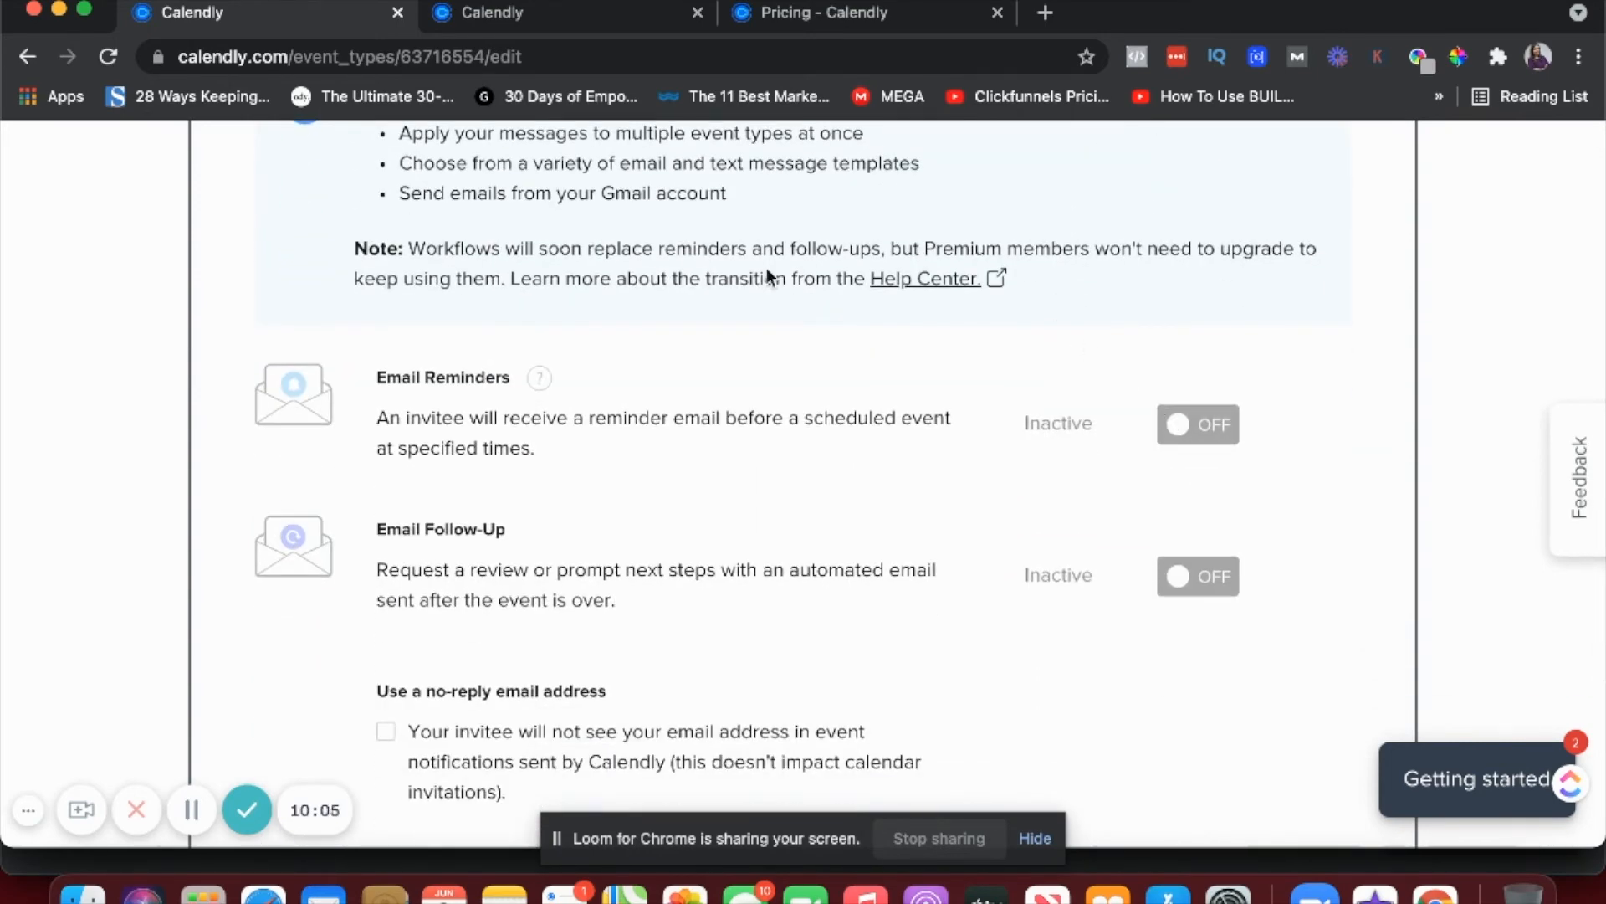
click(543, 381)
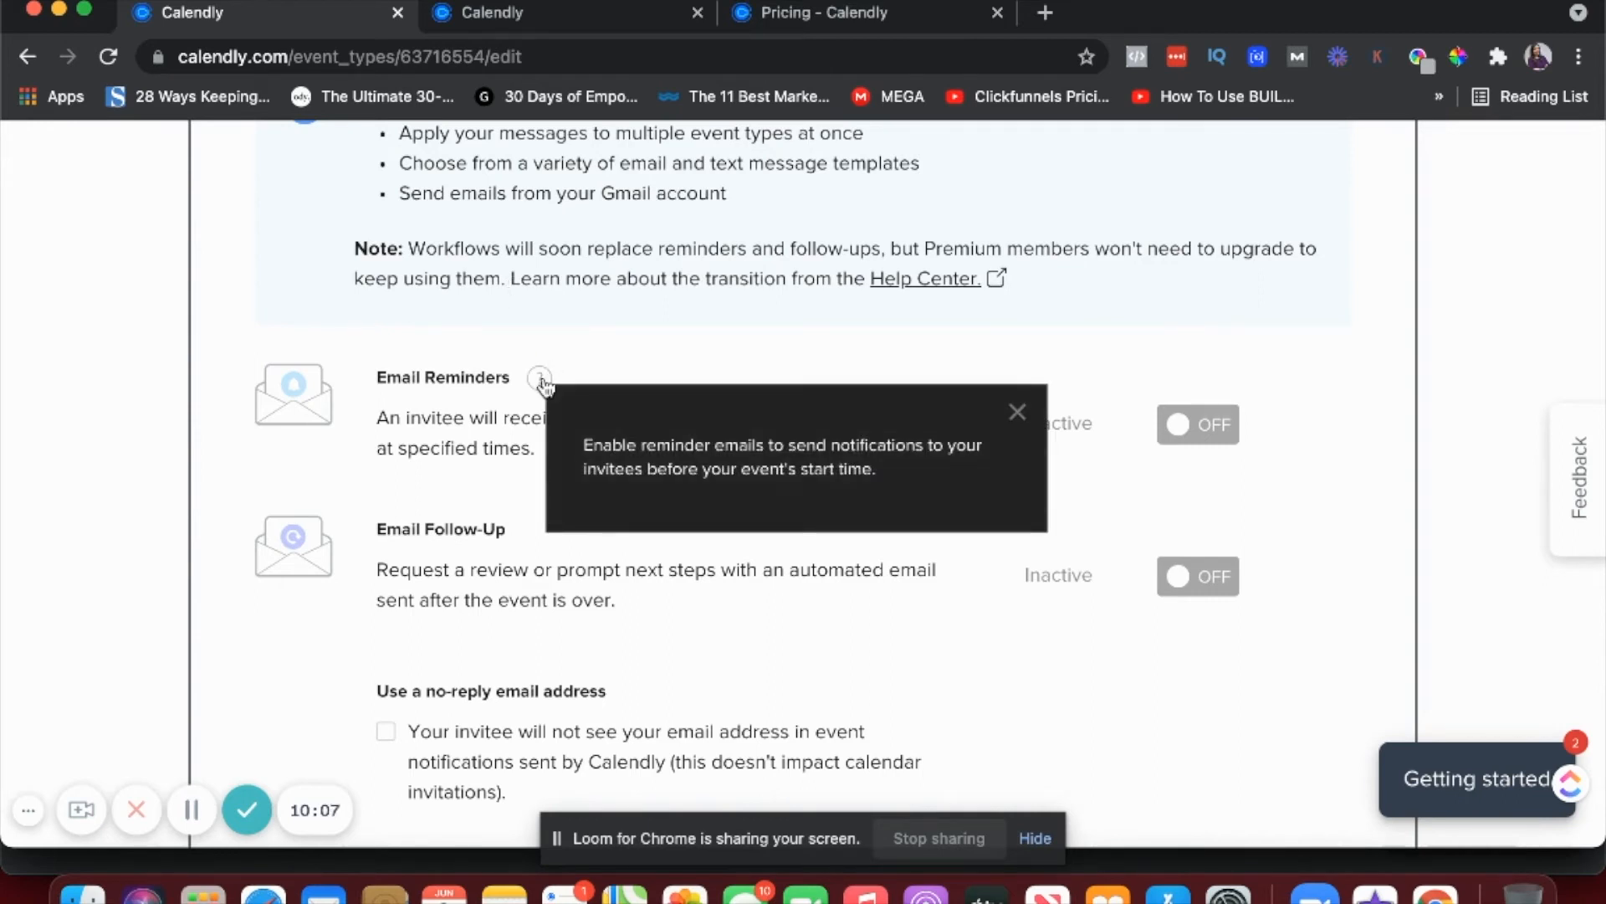
click(1197, 429)
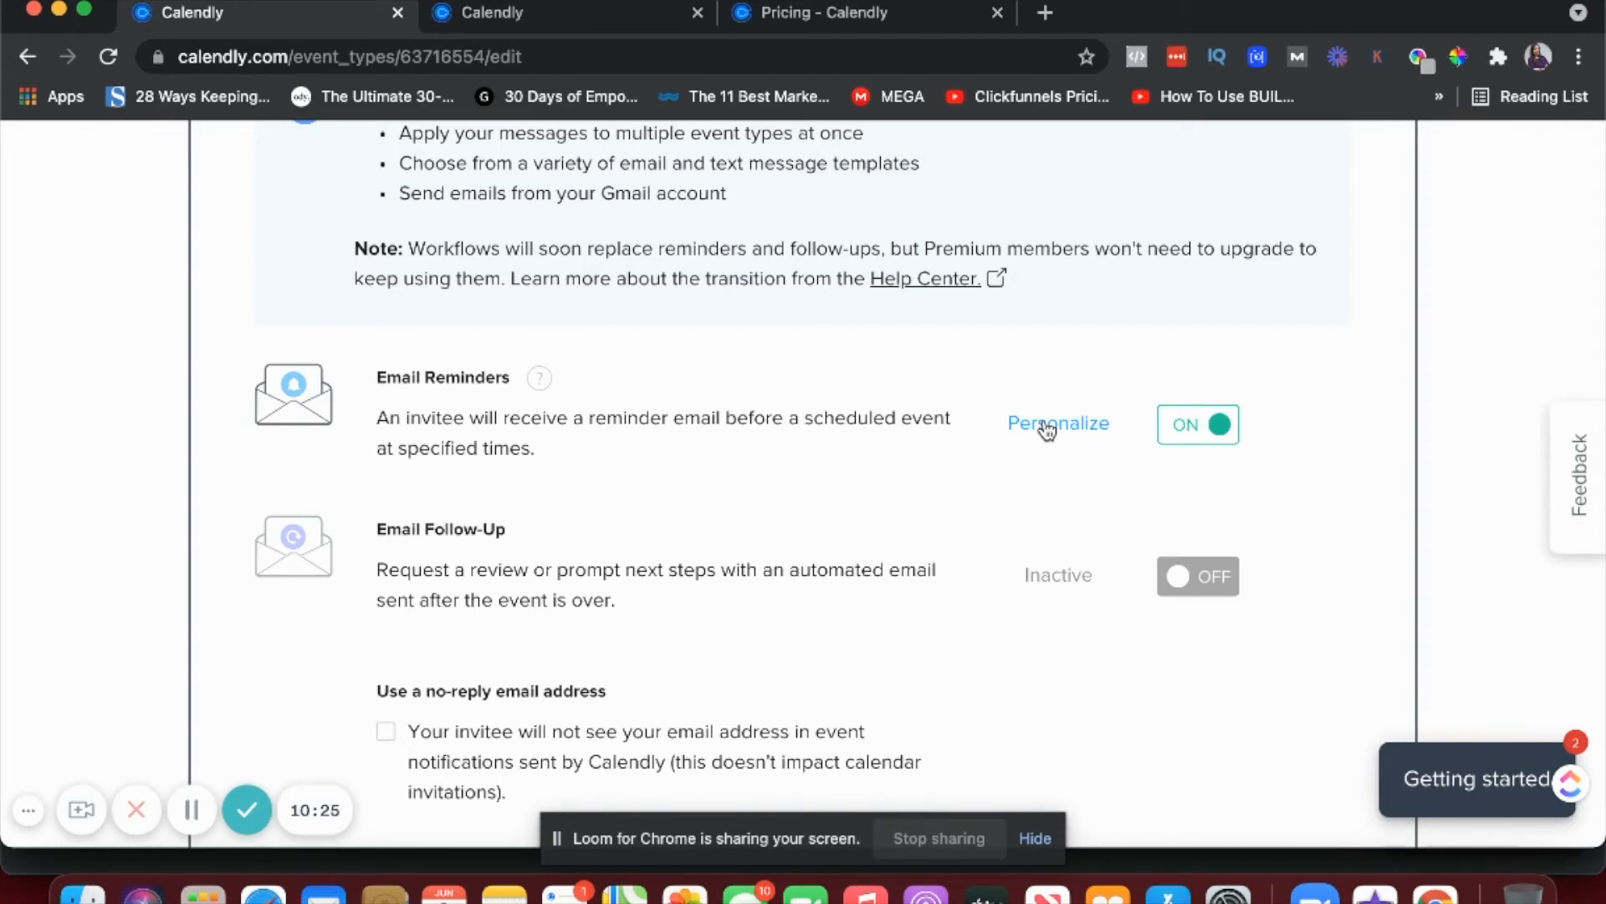
click(1208, 583)
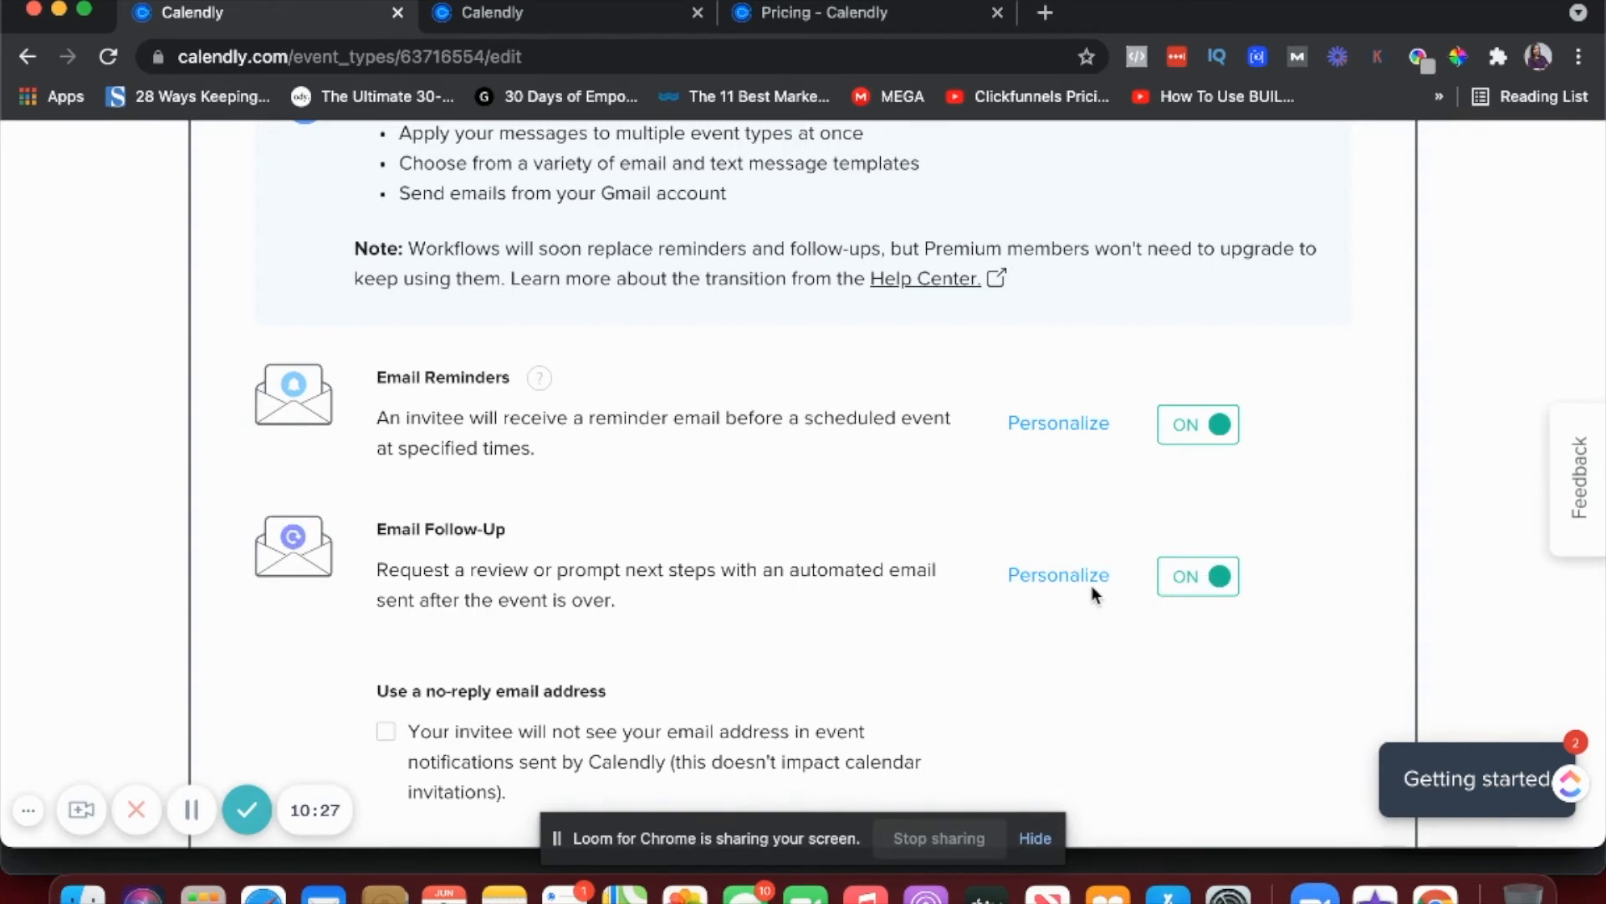
scroll(1093, 594, down, 2)
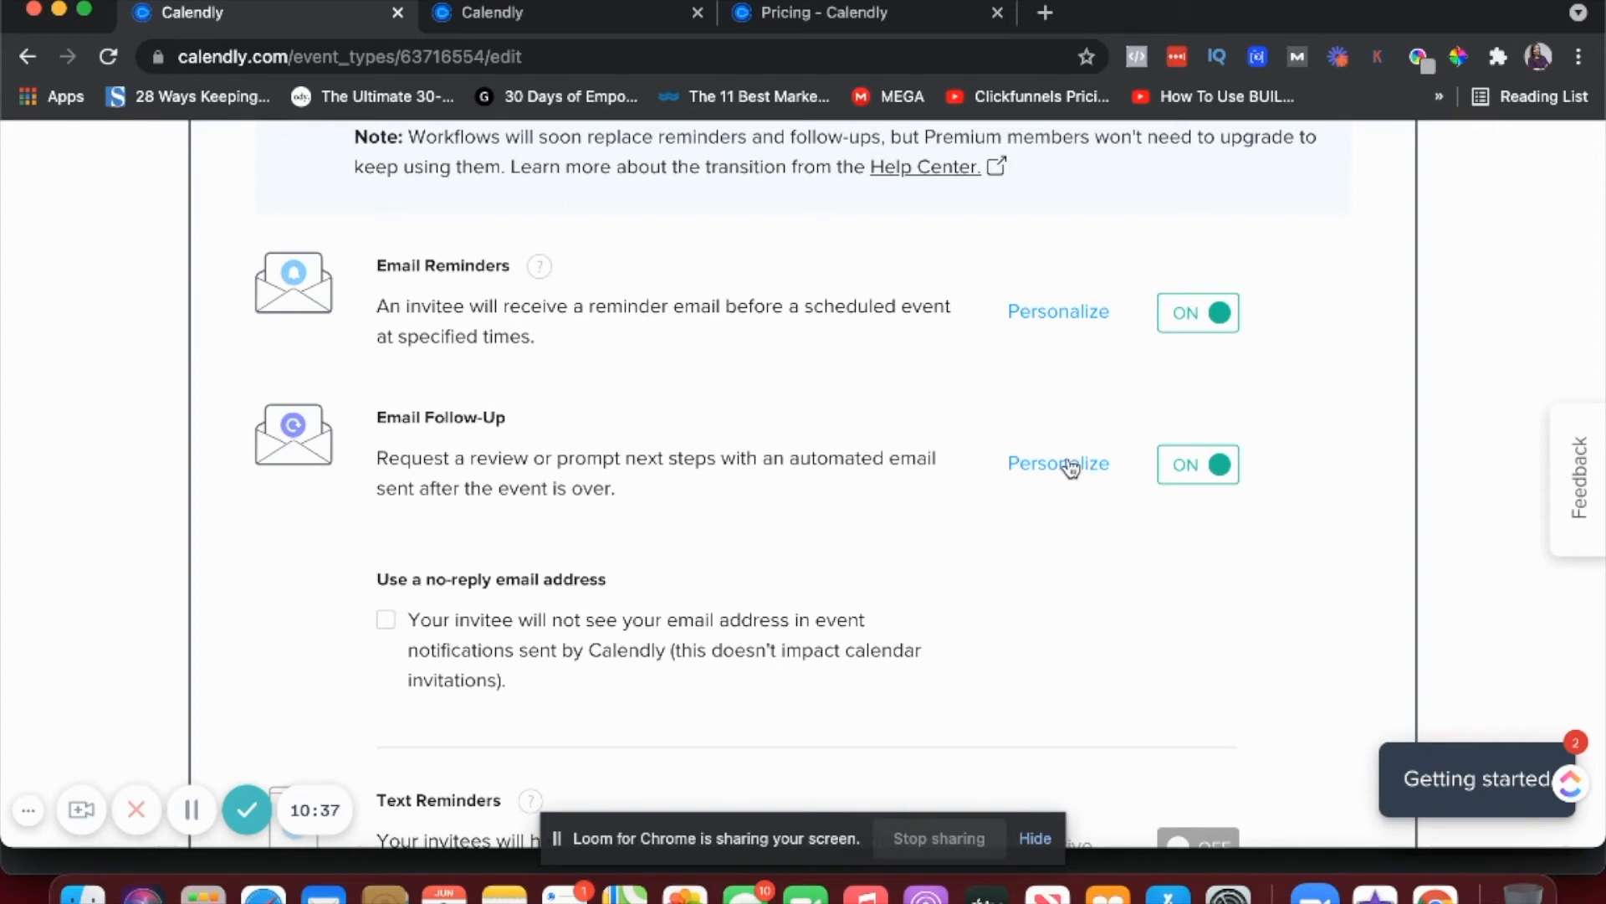
Step: Enable text reminders for invitees and read the help note explaining them
scroll(1079, 465, down, 2)
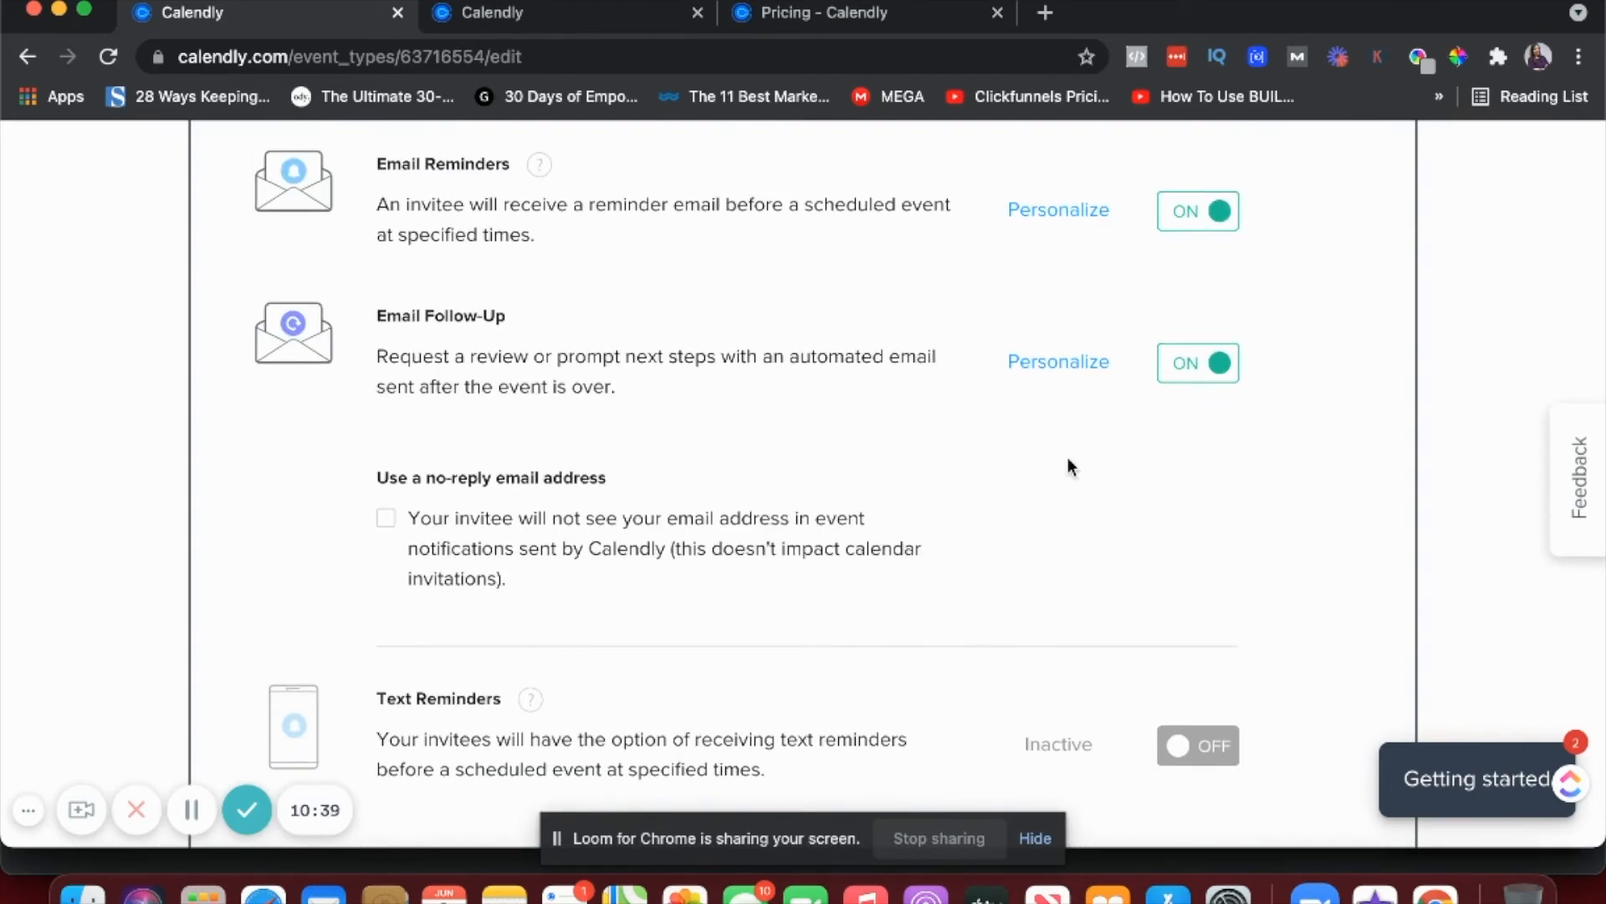
scroll(1069, 466, down, 3)
scroll(1068, 466, down, 2)
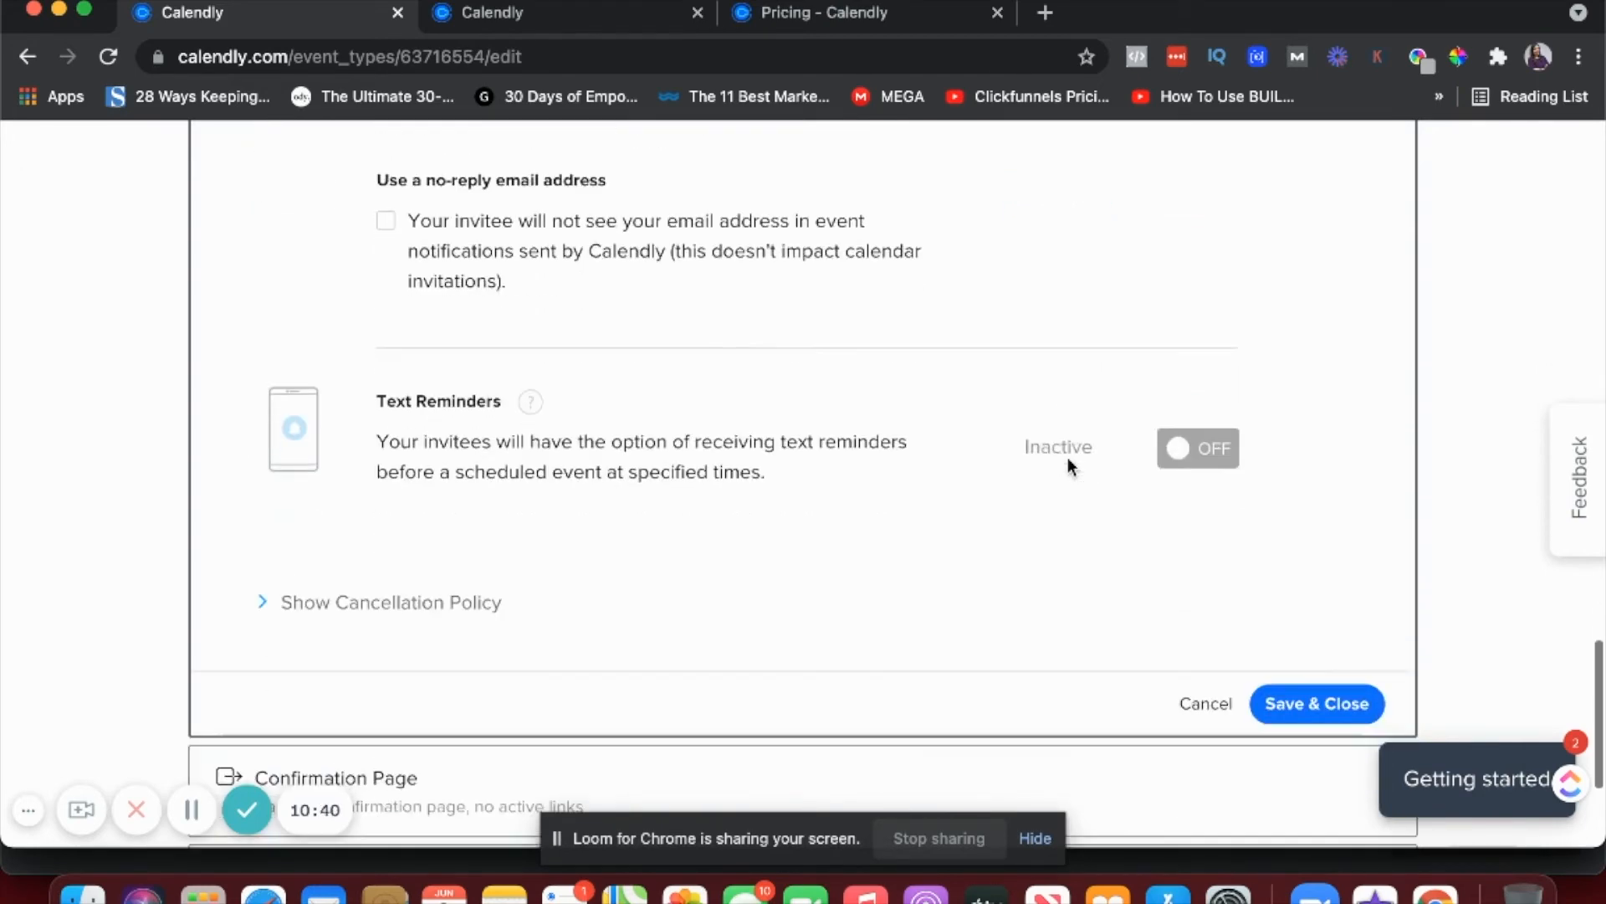
click(1194, 456)
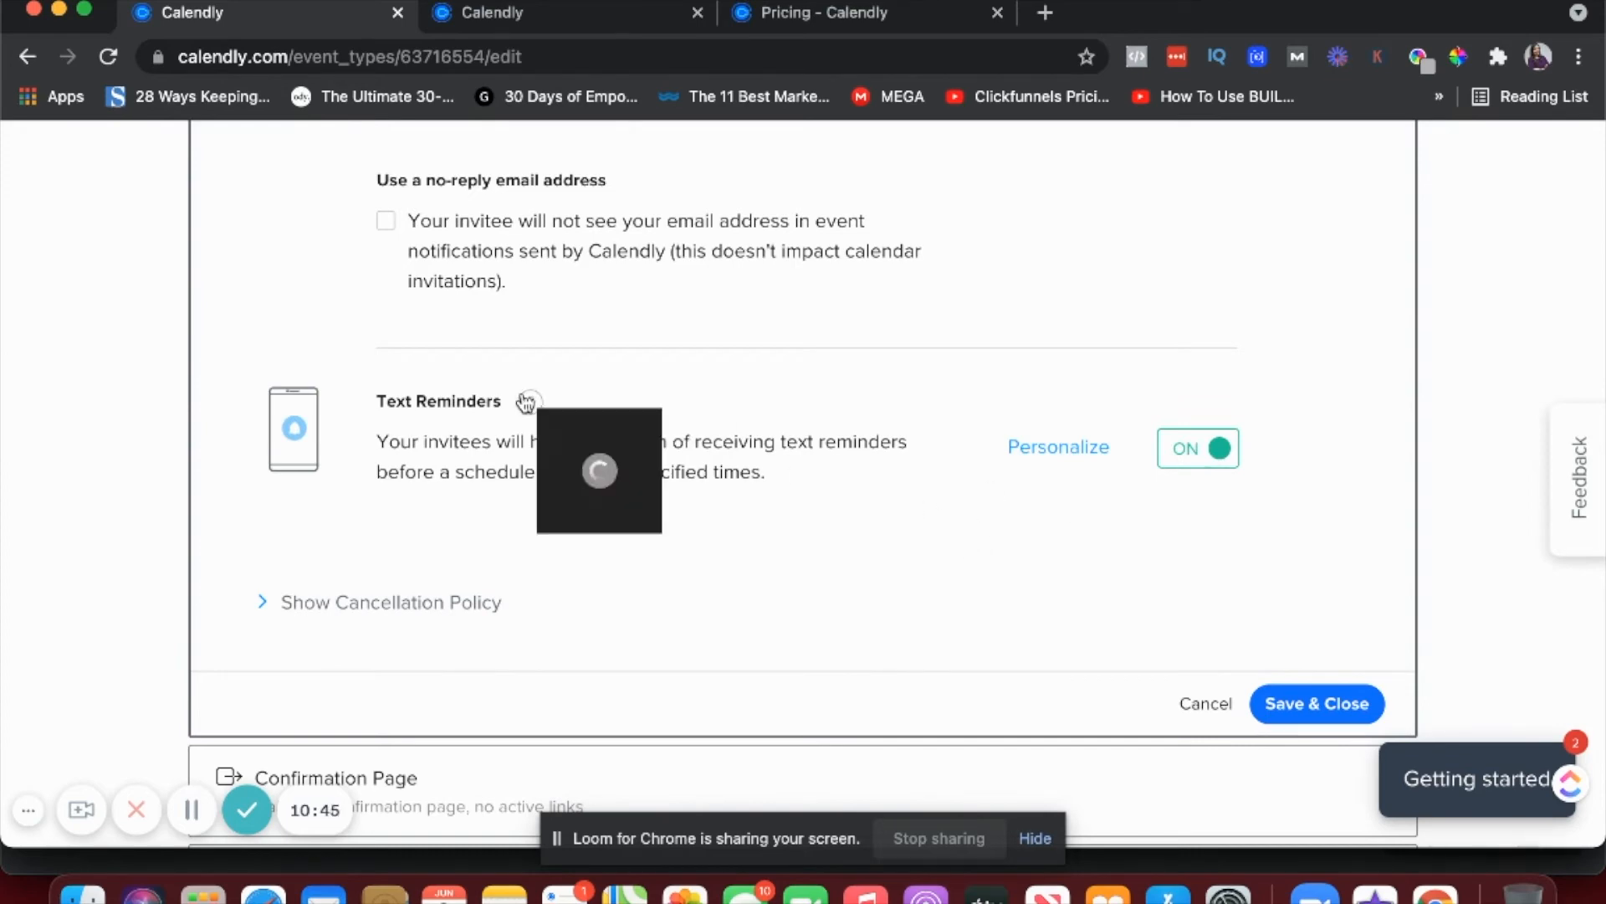
scroll(524, 402, up, 20)
scroll(525, 402, up, 5)
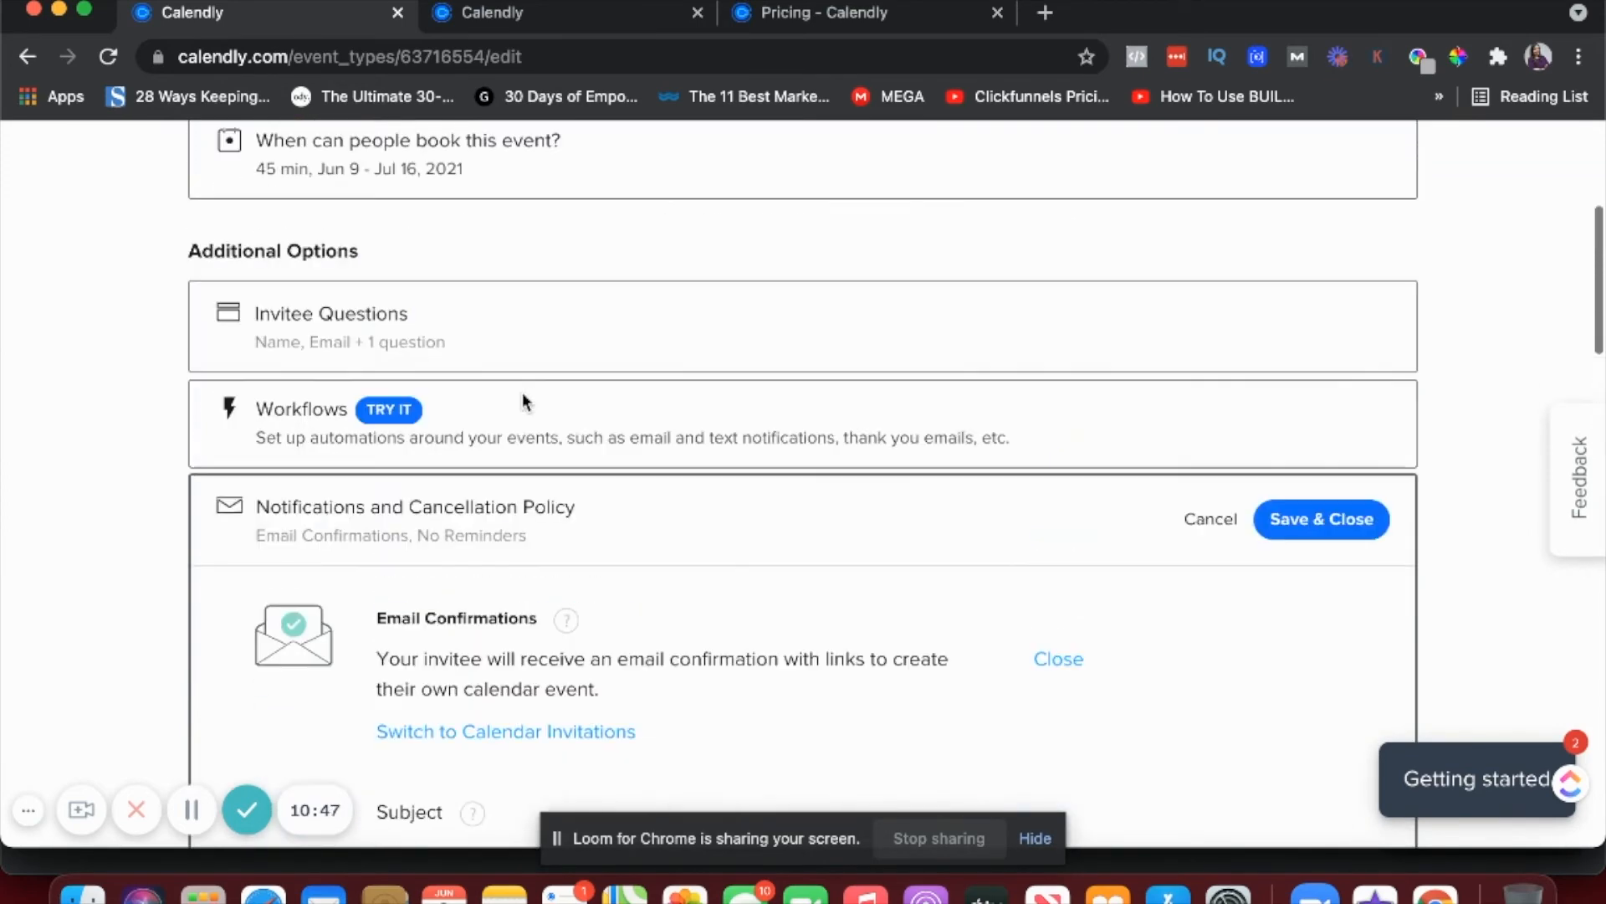
scroll(525, 403, down, 20)
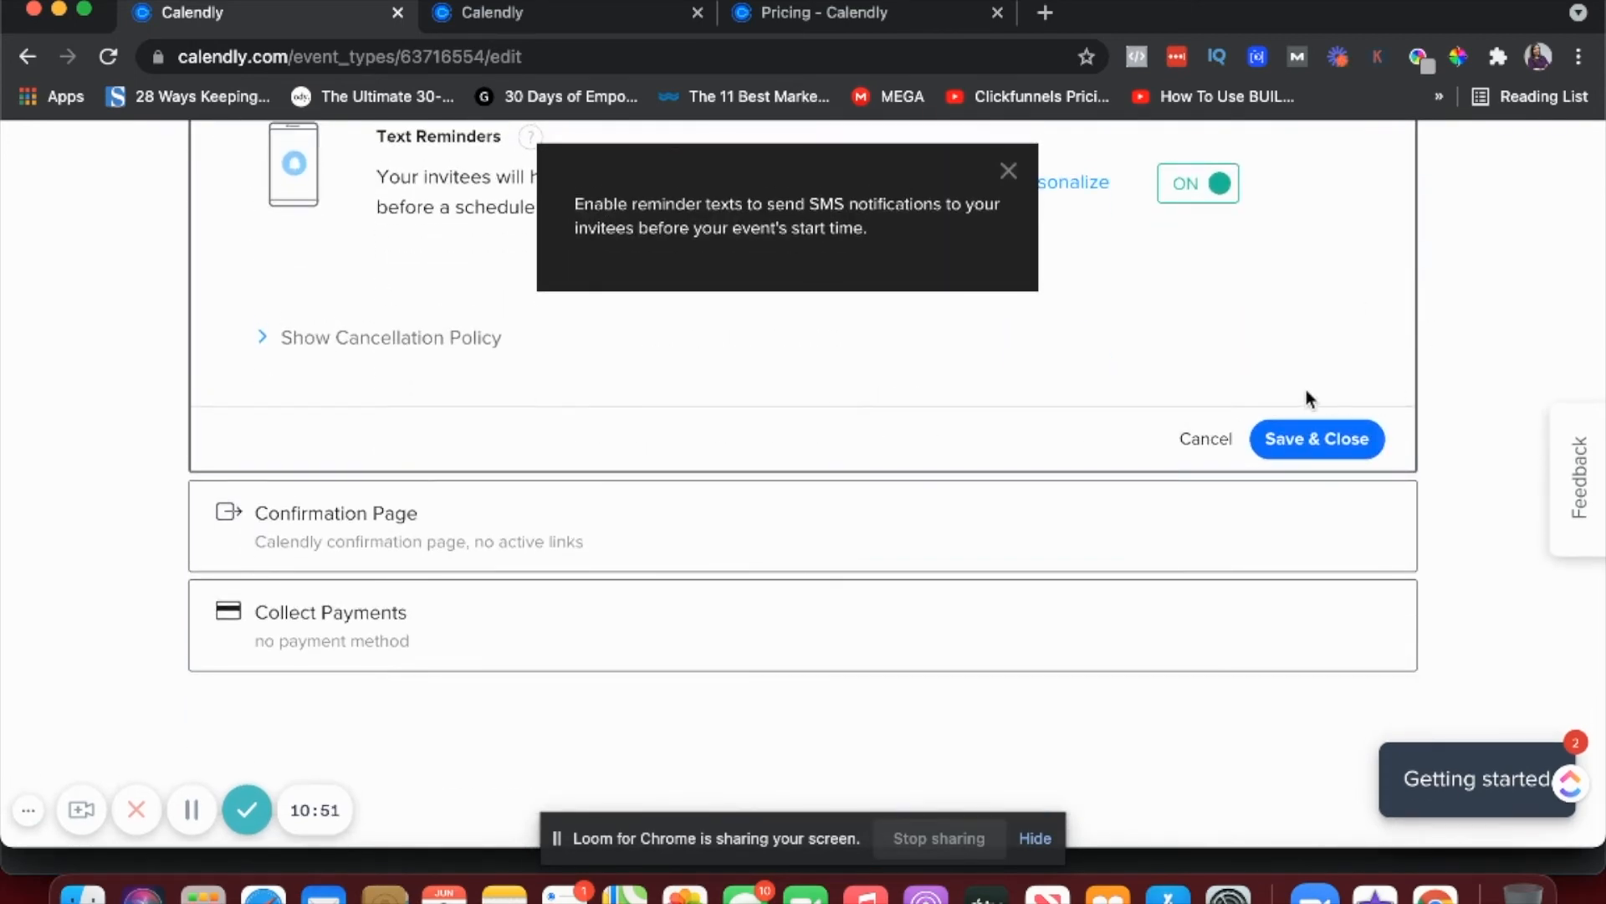
click(1007, 173)
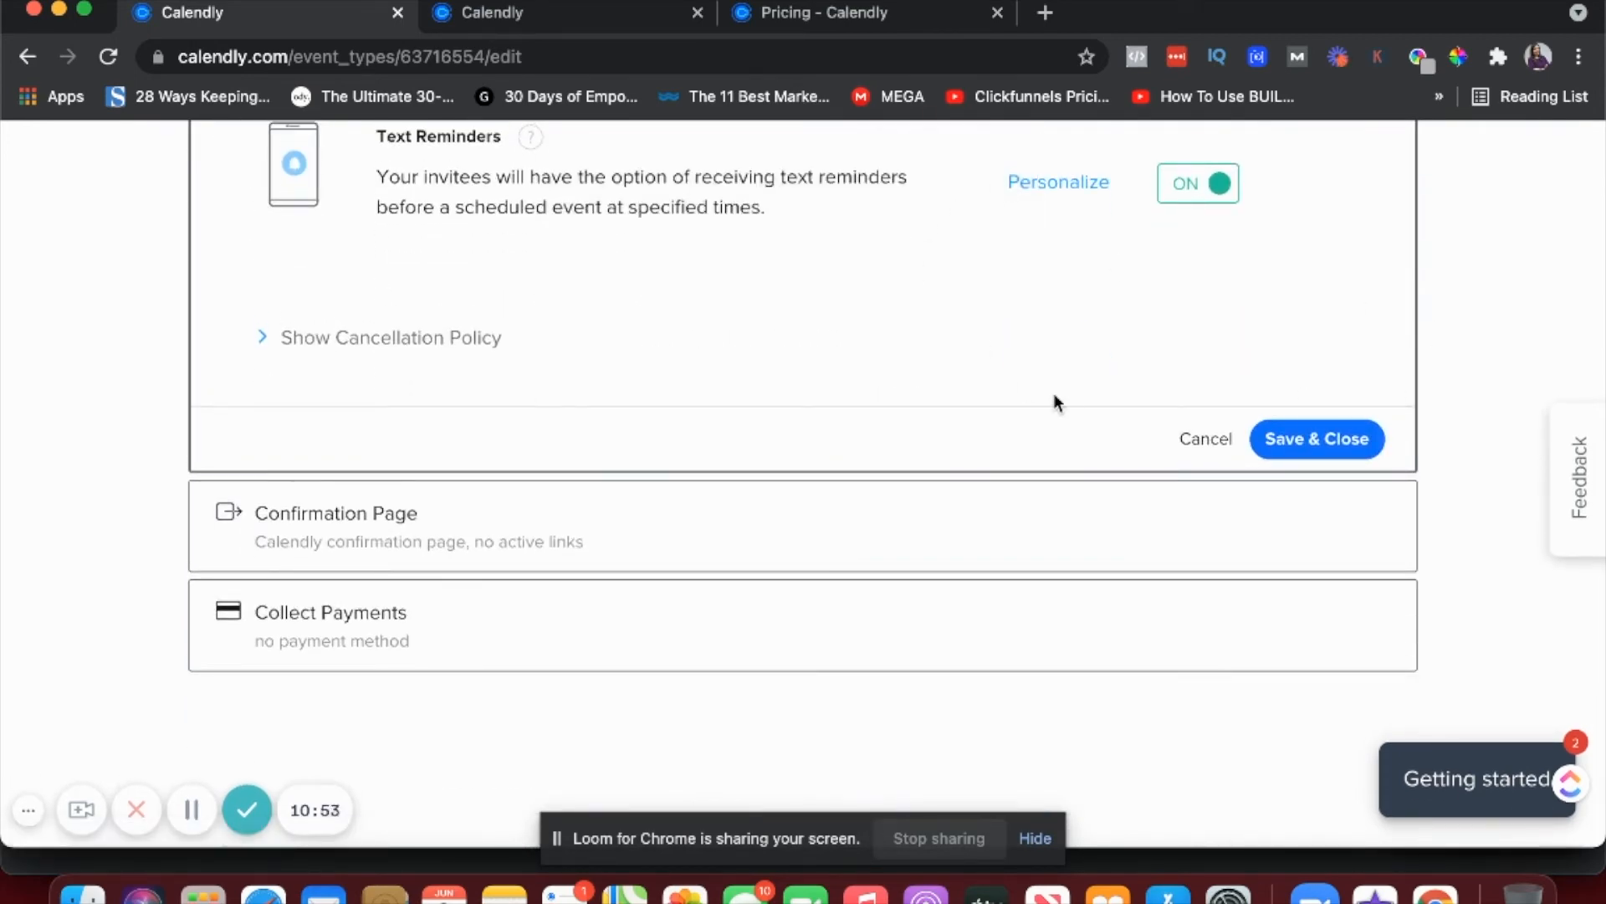
Step: Open the confirmation page settings, explore the option to redirect to an external site, and return to displaying the Calendly confirmation page
click(485, 534)
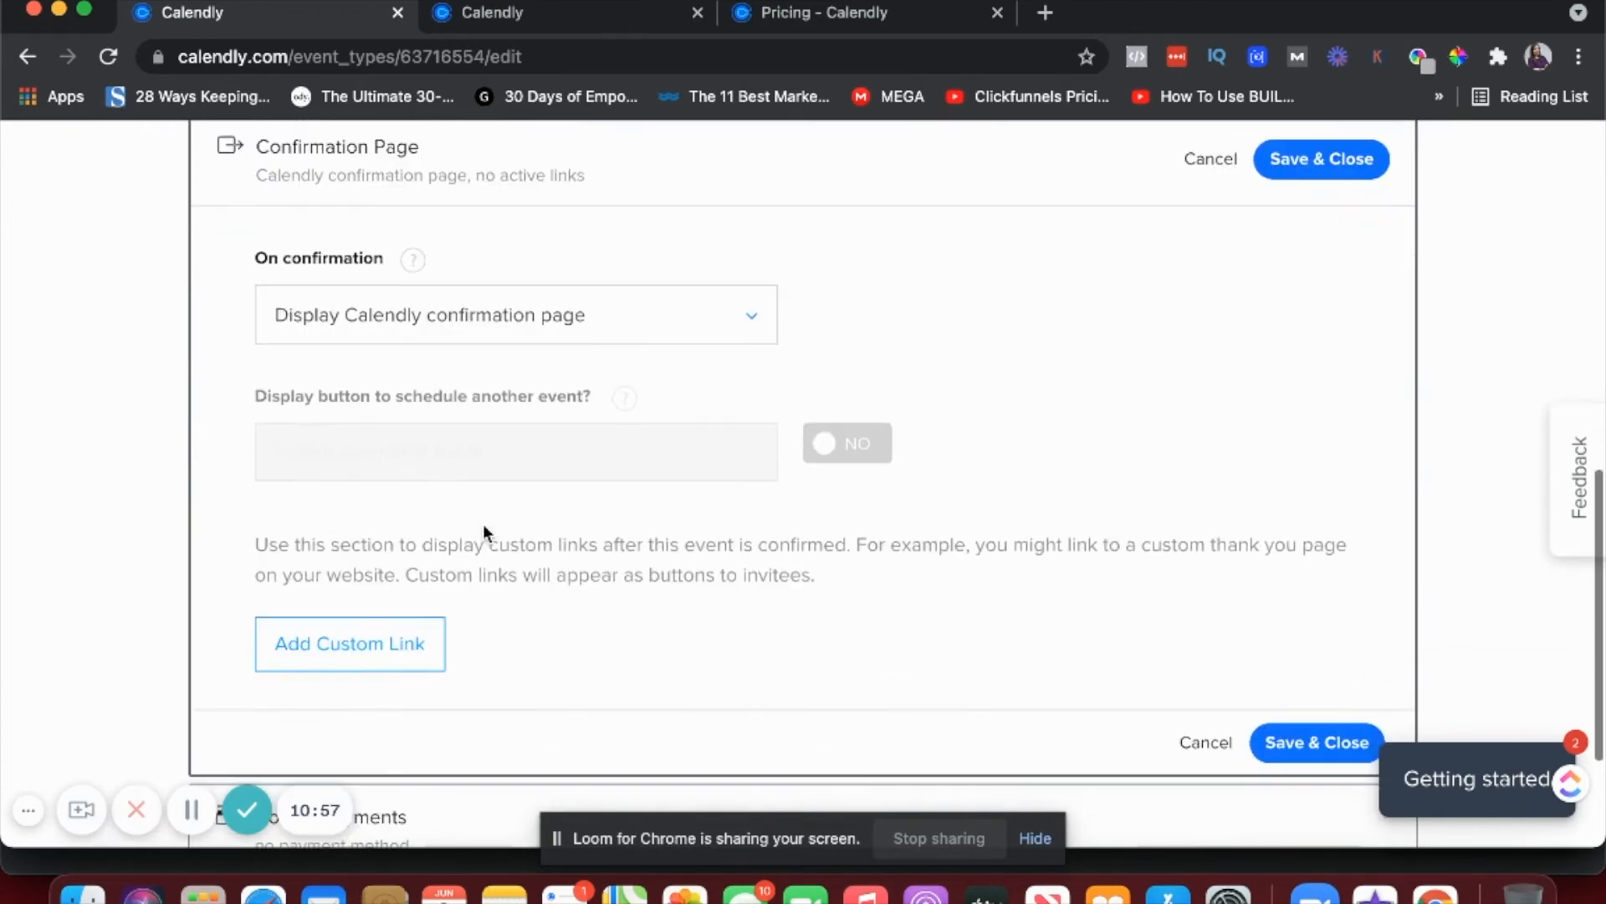
click(468, 317)
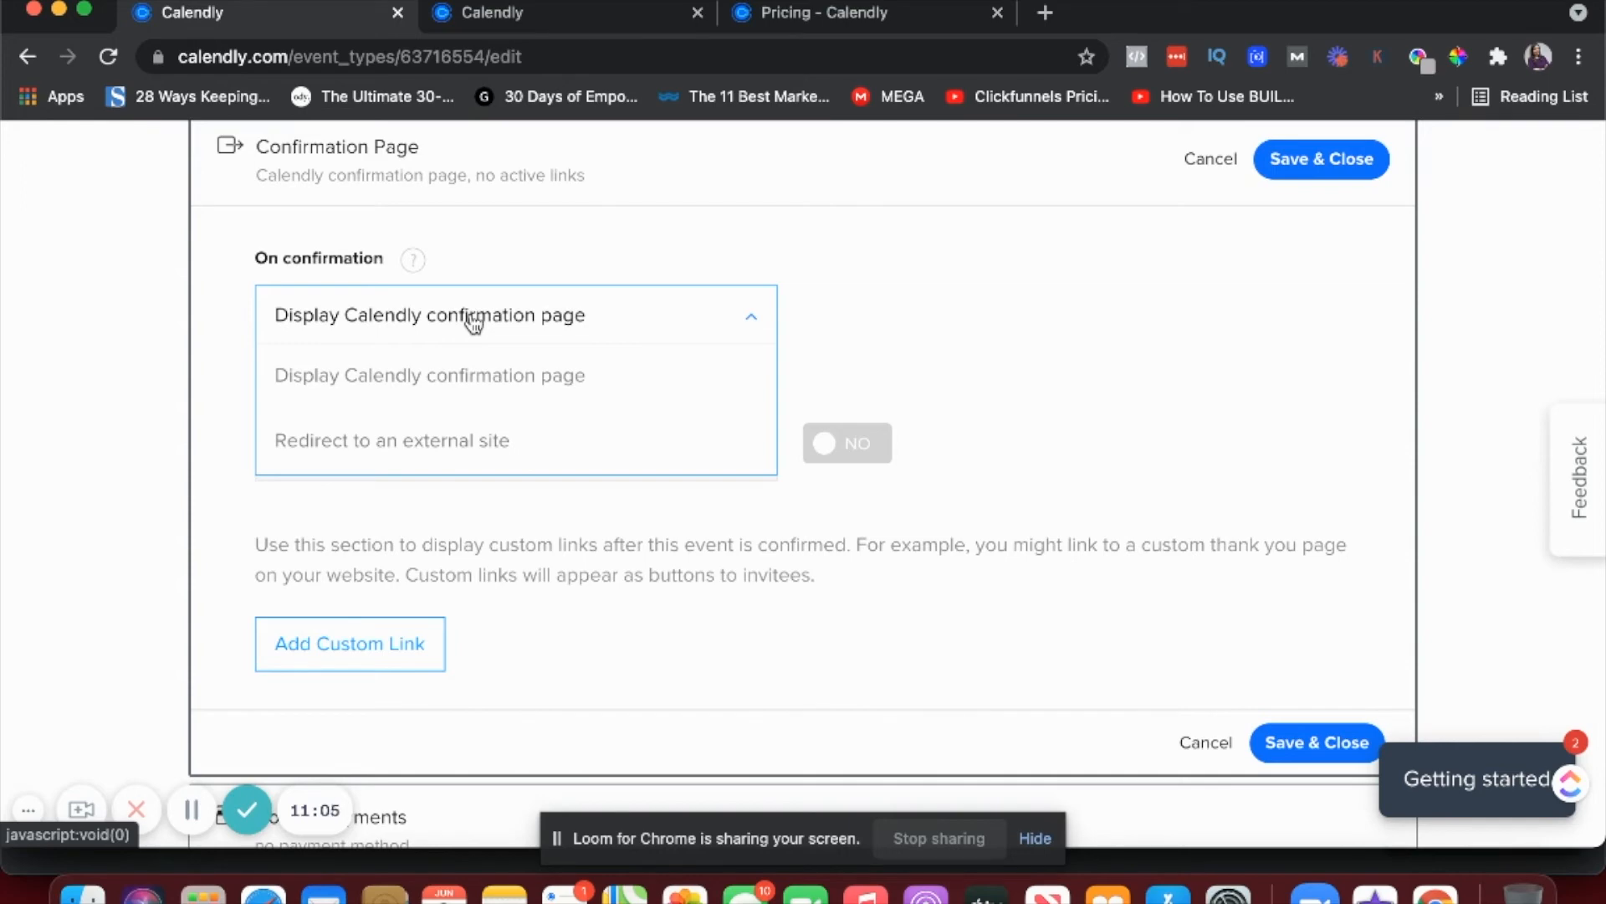
click(444, 454)
click(443, 448)
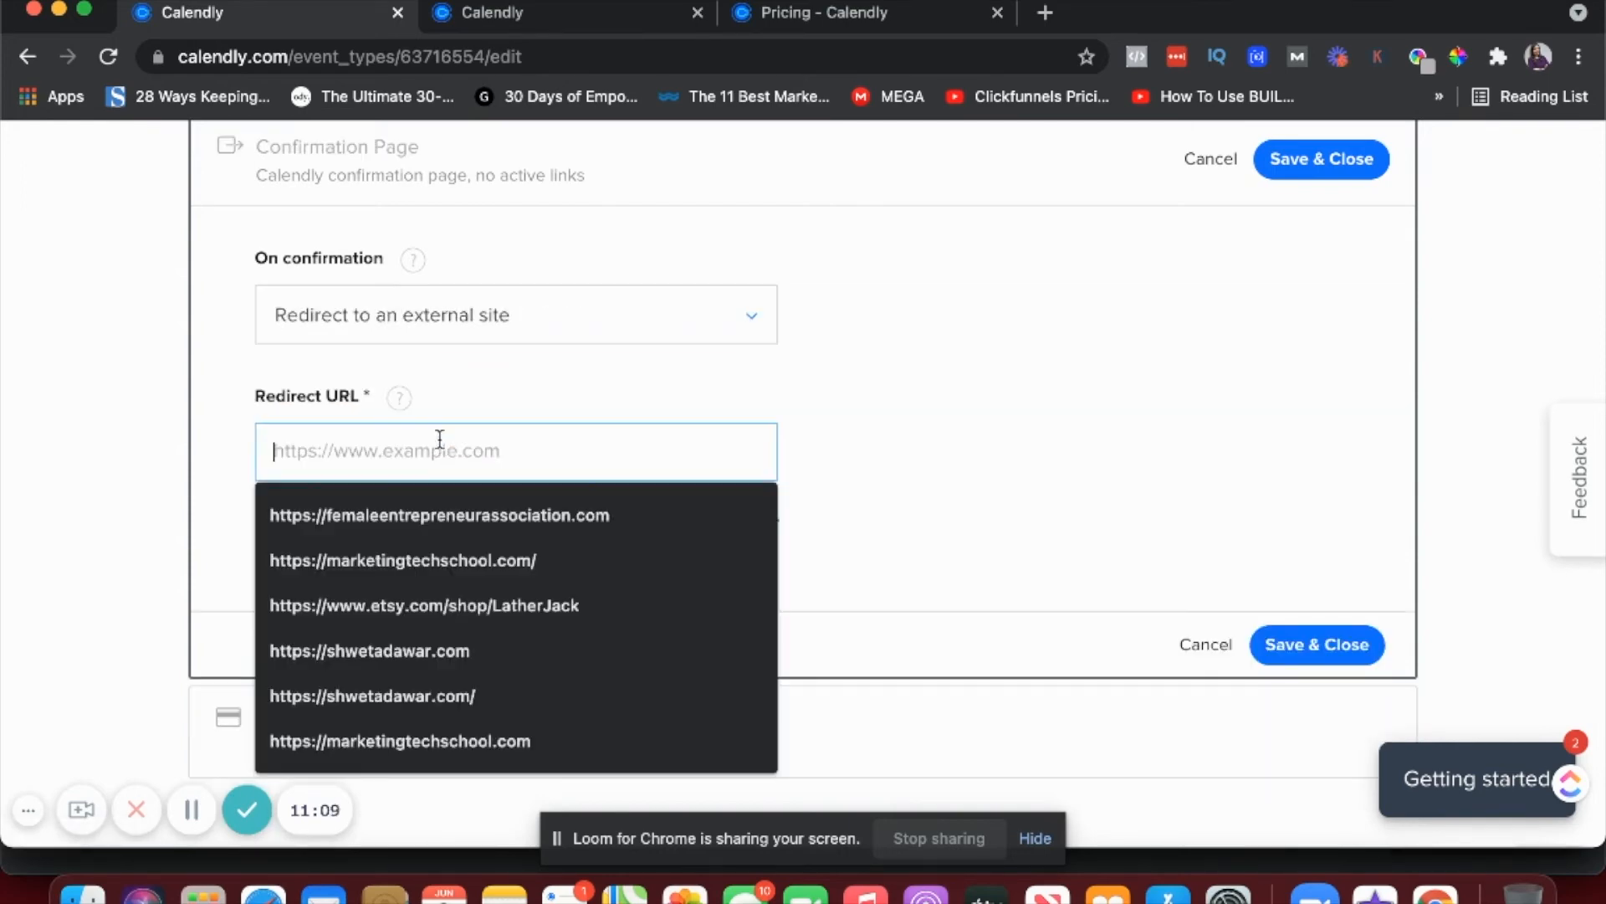
click(225, 448)
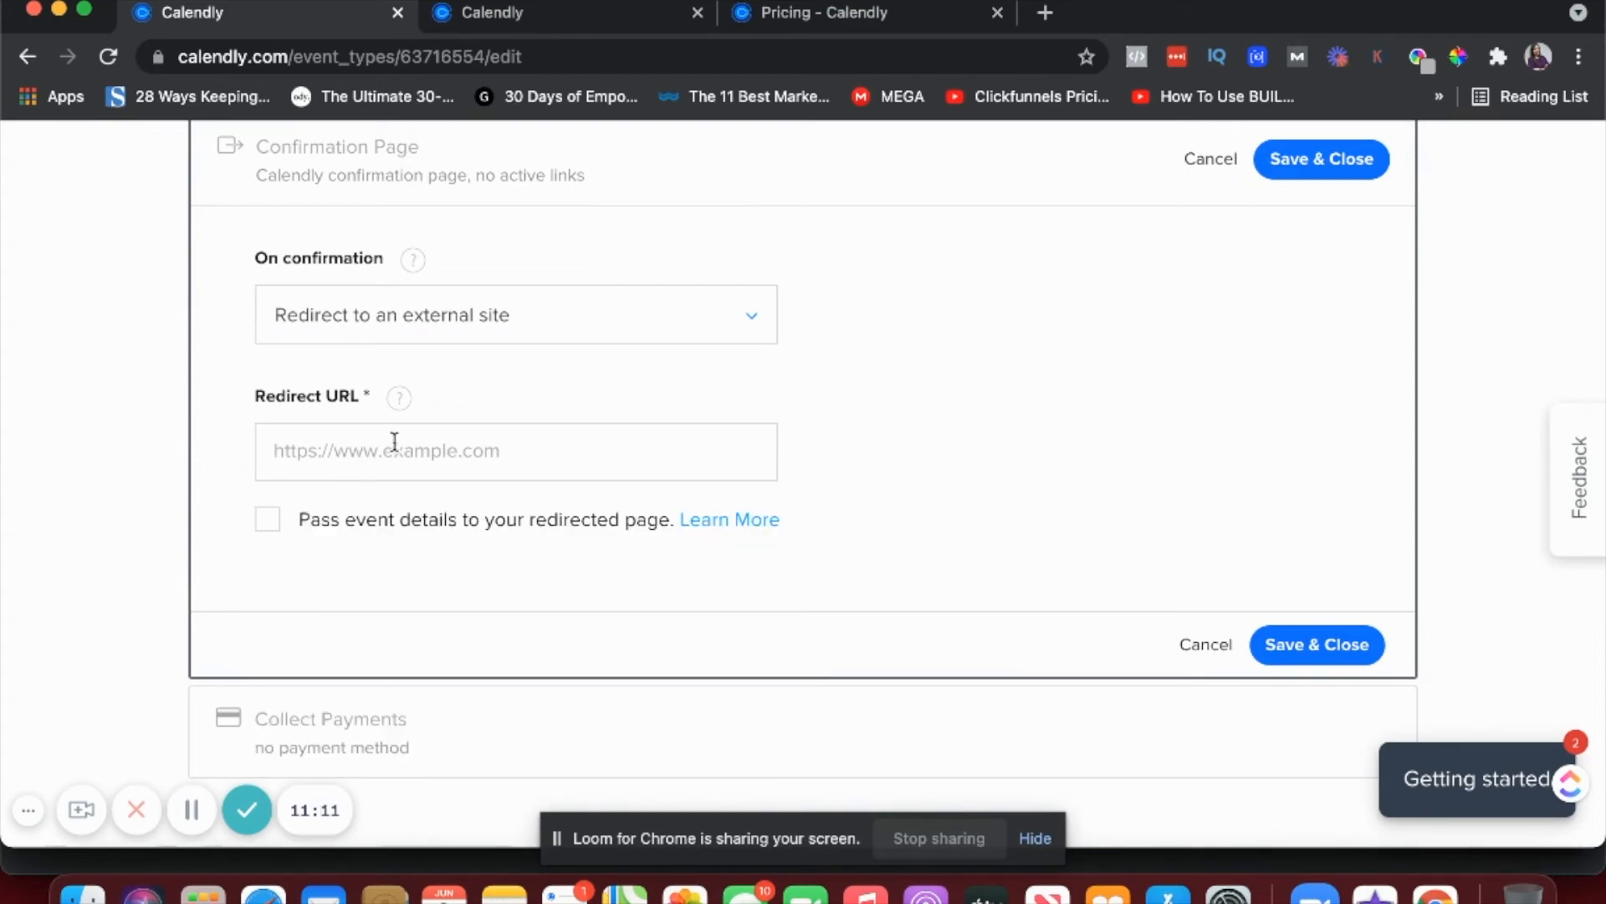
click(476, 333)
click(466, 378)
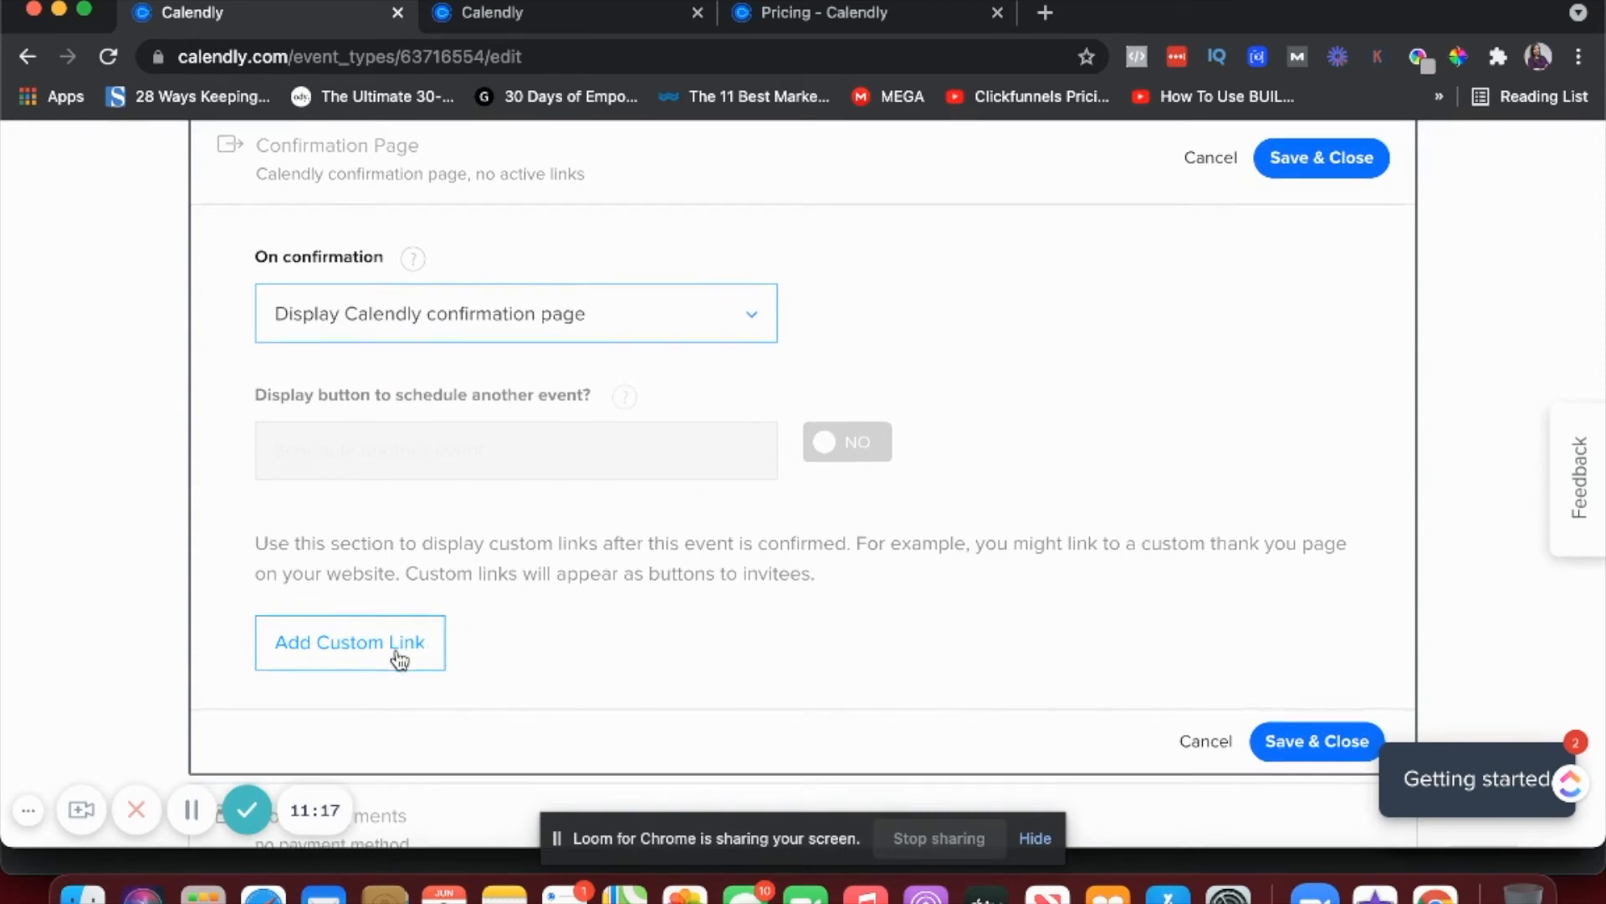
Step: Start a custom link for the confirmation page with the label "Join The Facebook group"
scroll(400, 661, down, 2)
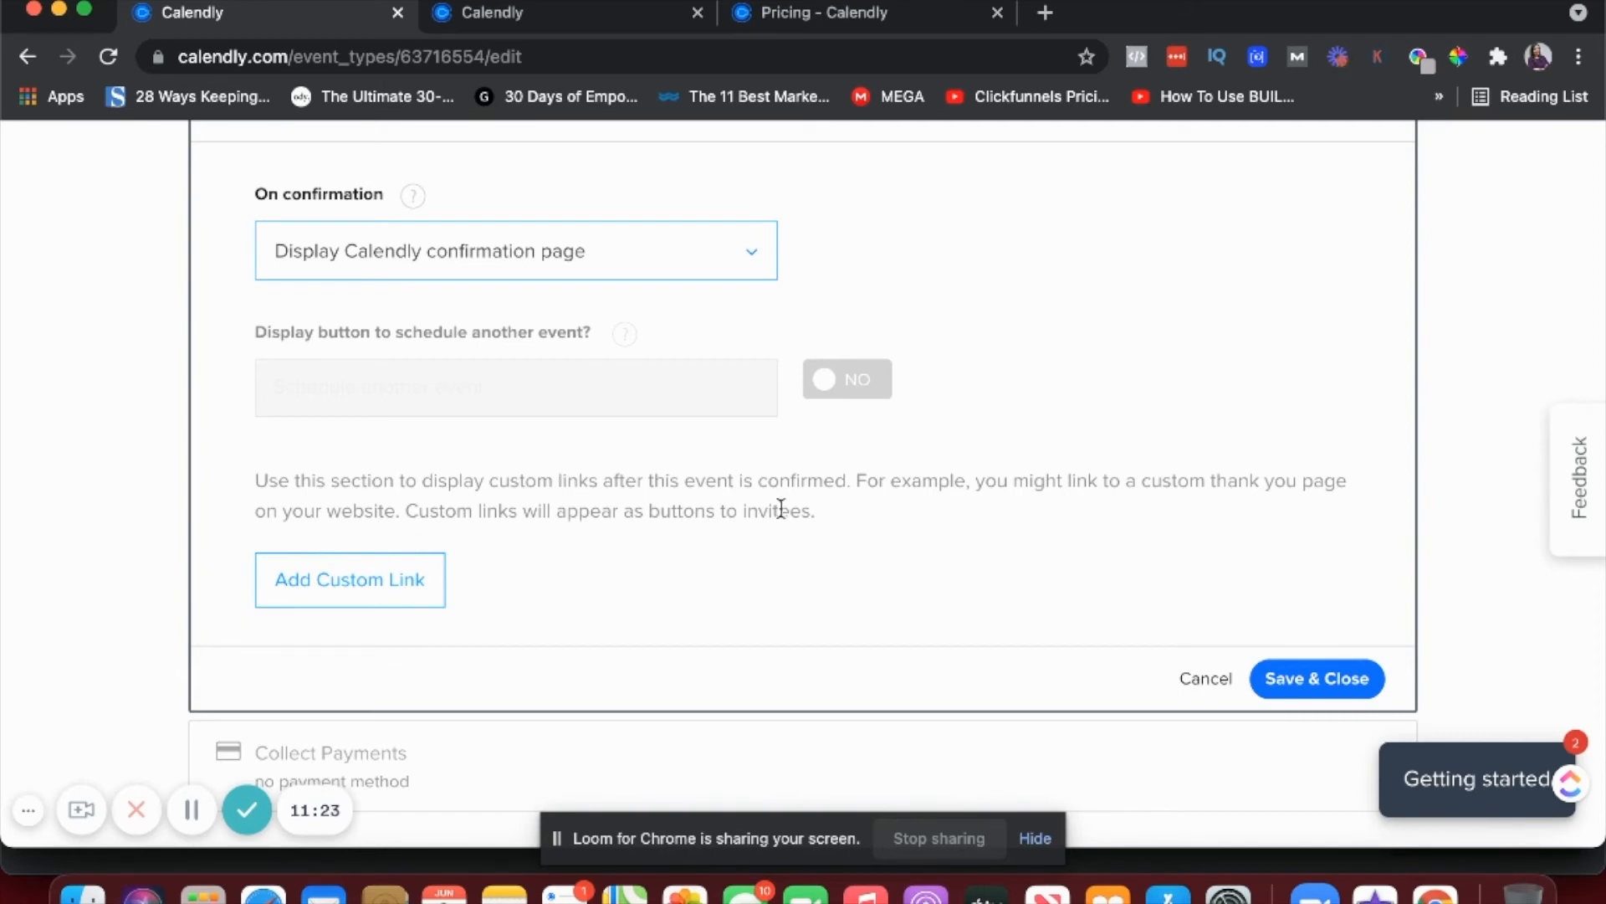
click(331, 590)
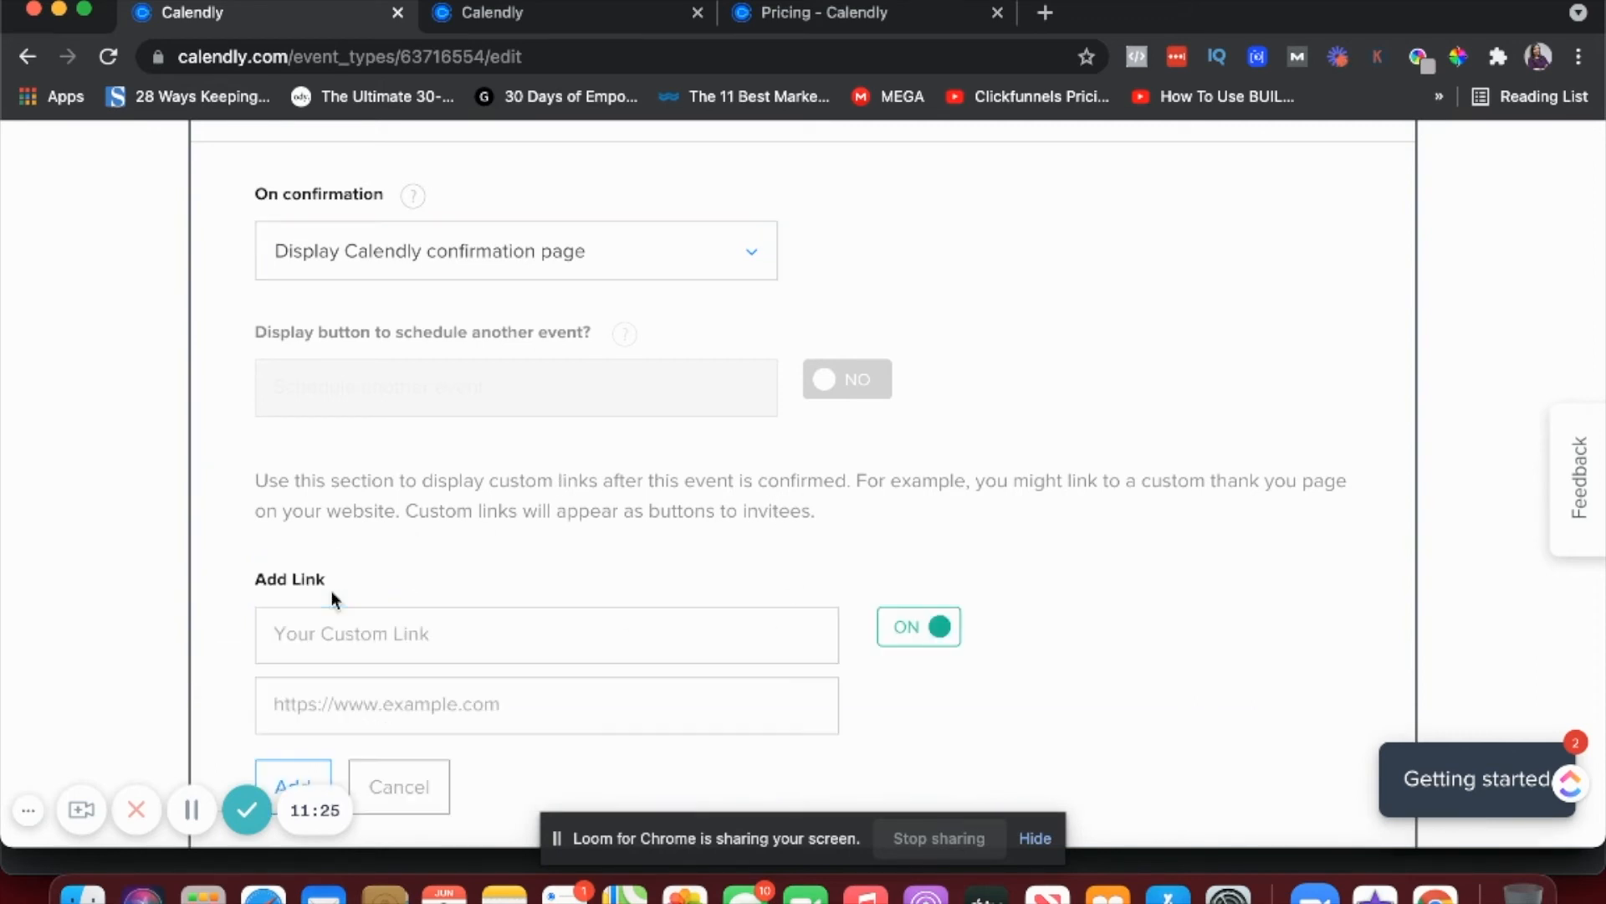
scroll(581, 542, down, 2)
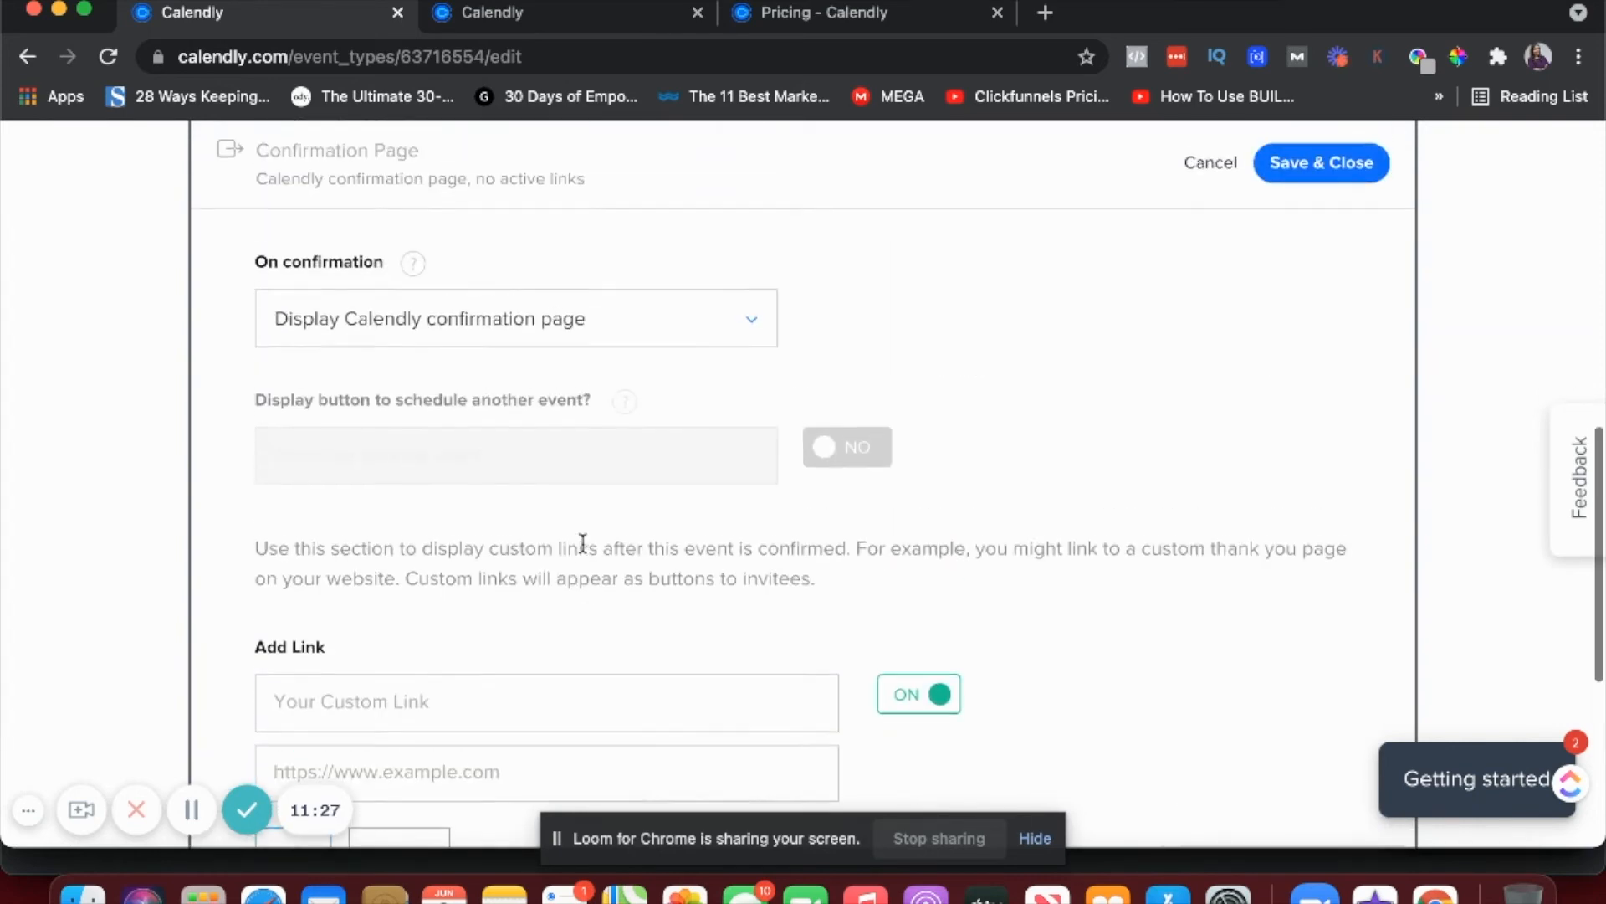
scroll(580, 544, up, 3)
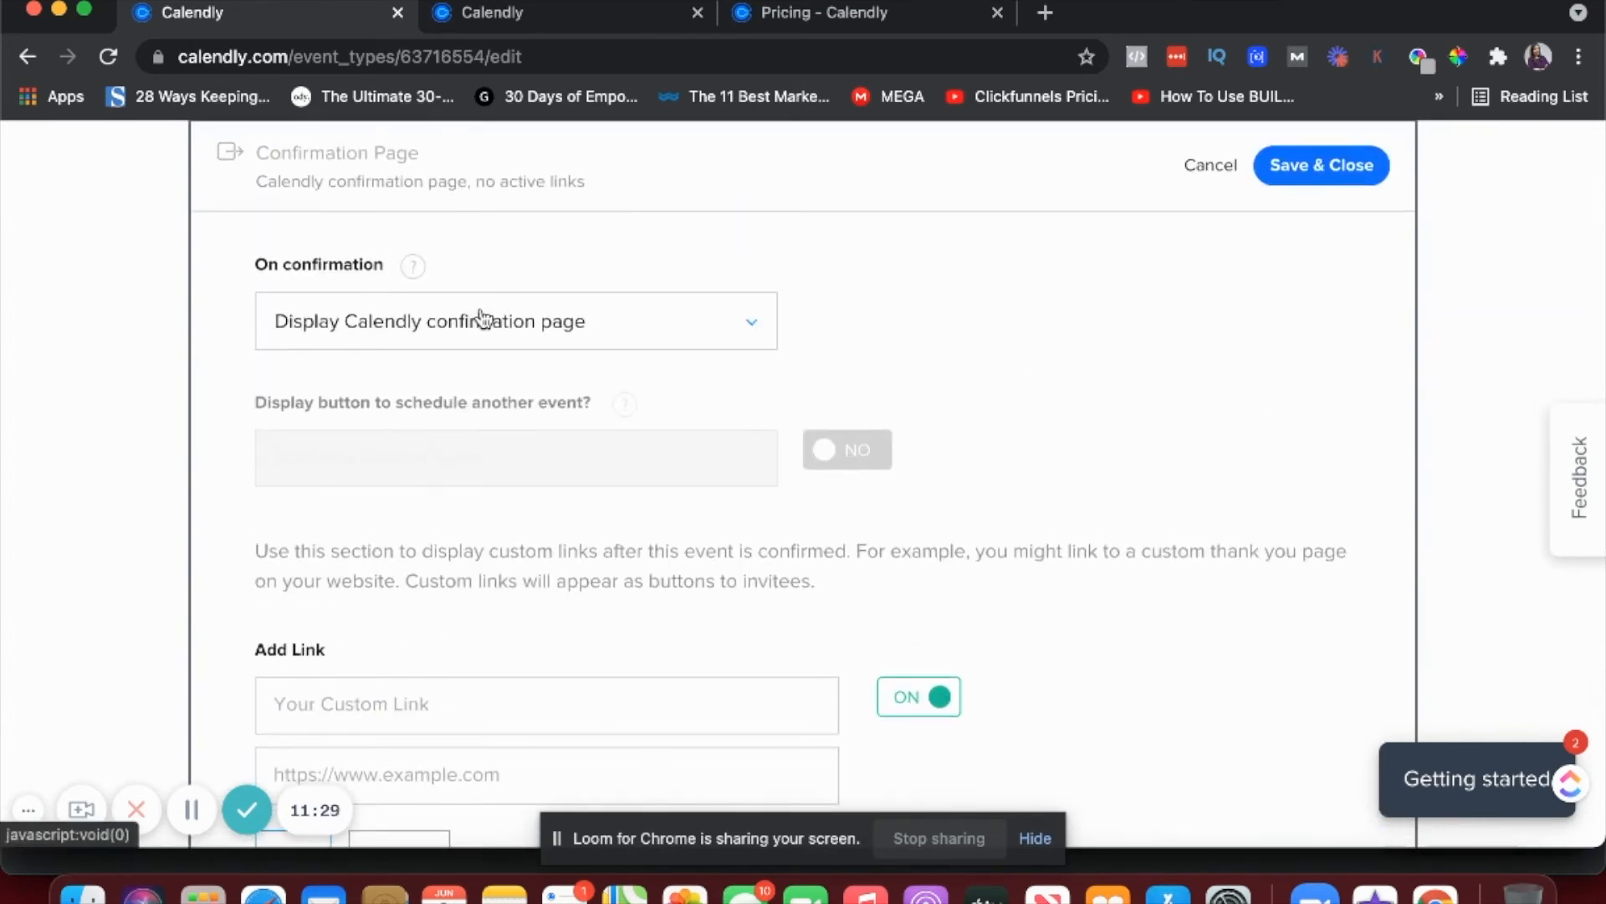
scroll(628, 553, down, 2)
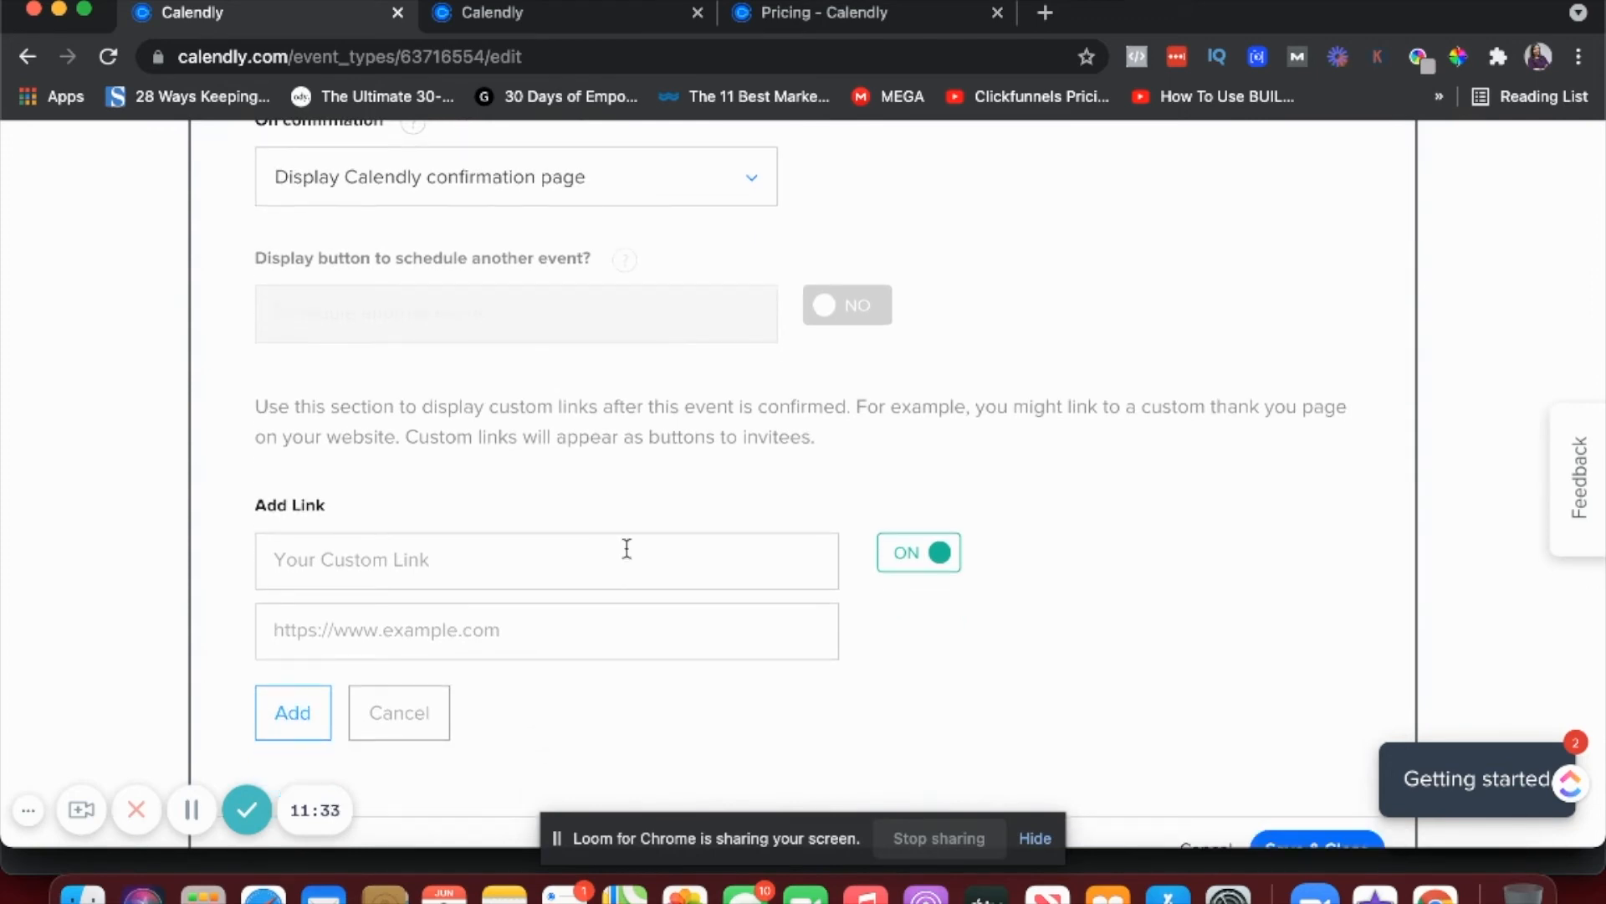
click(530, 565)
text(Join The )
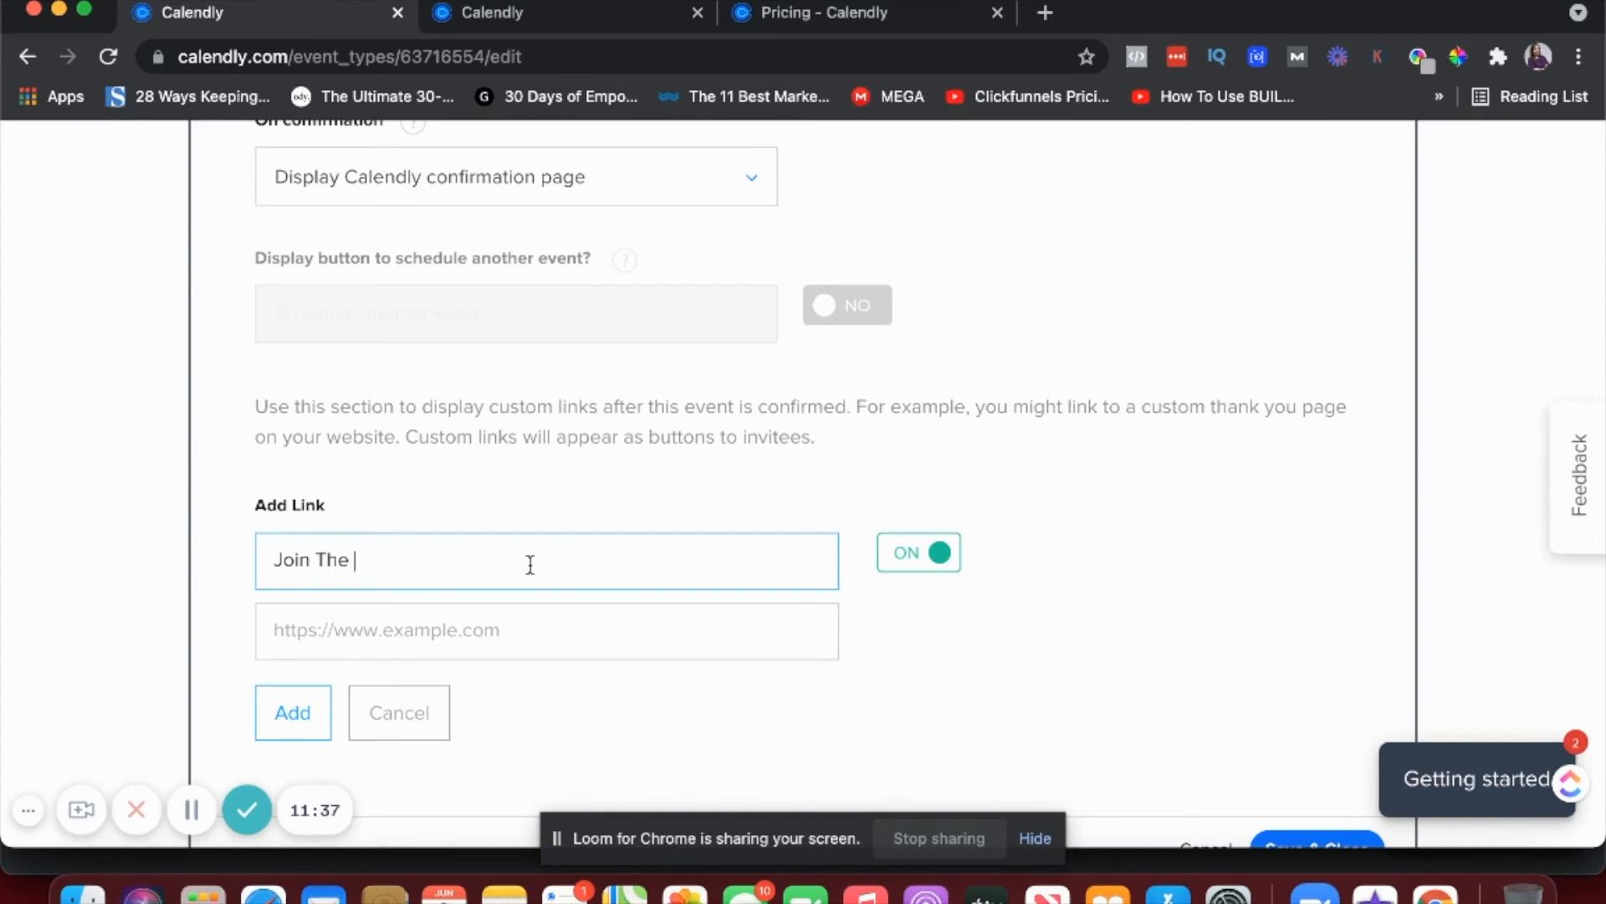
text(Facebook group)
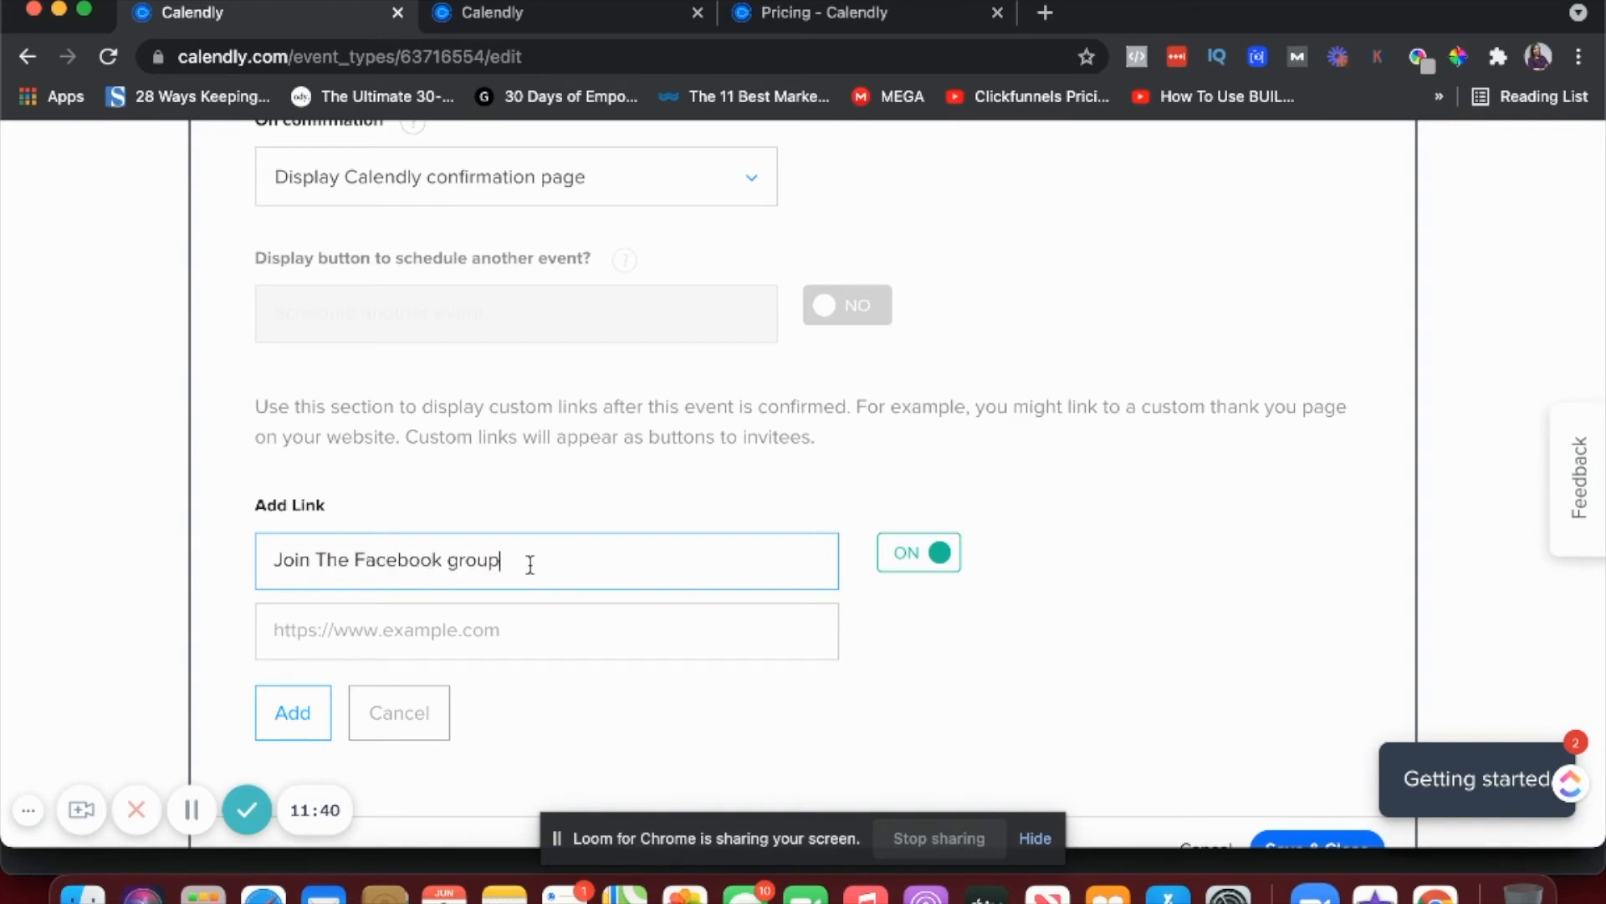
click(517, 655)
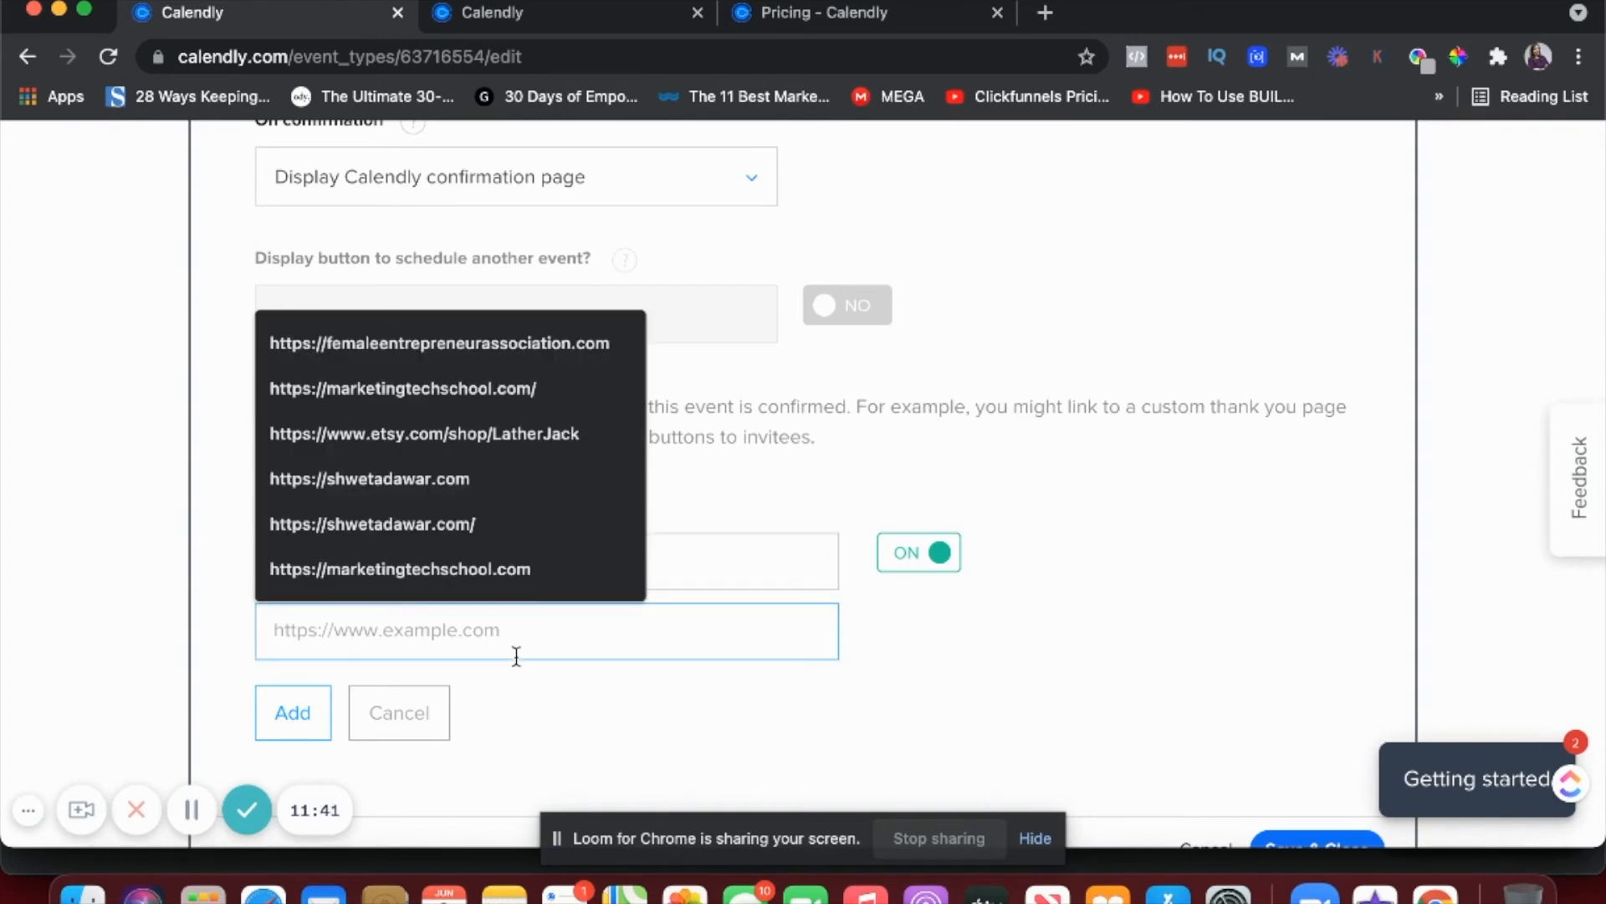
Step: Check the on-confirmation display options and discard the unsaved confirmation page changes
click(143, 599)
scroll(143, 596, up, 3)
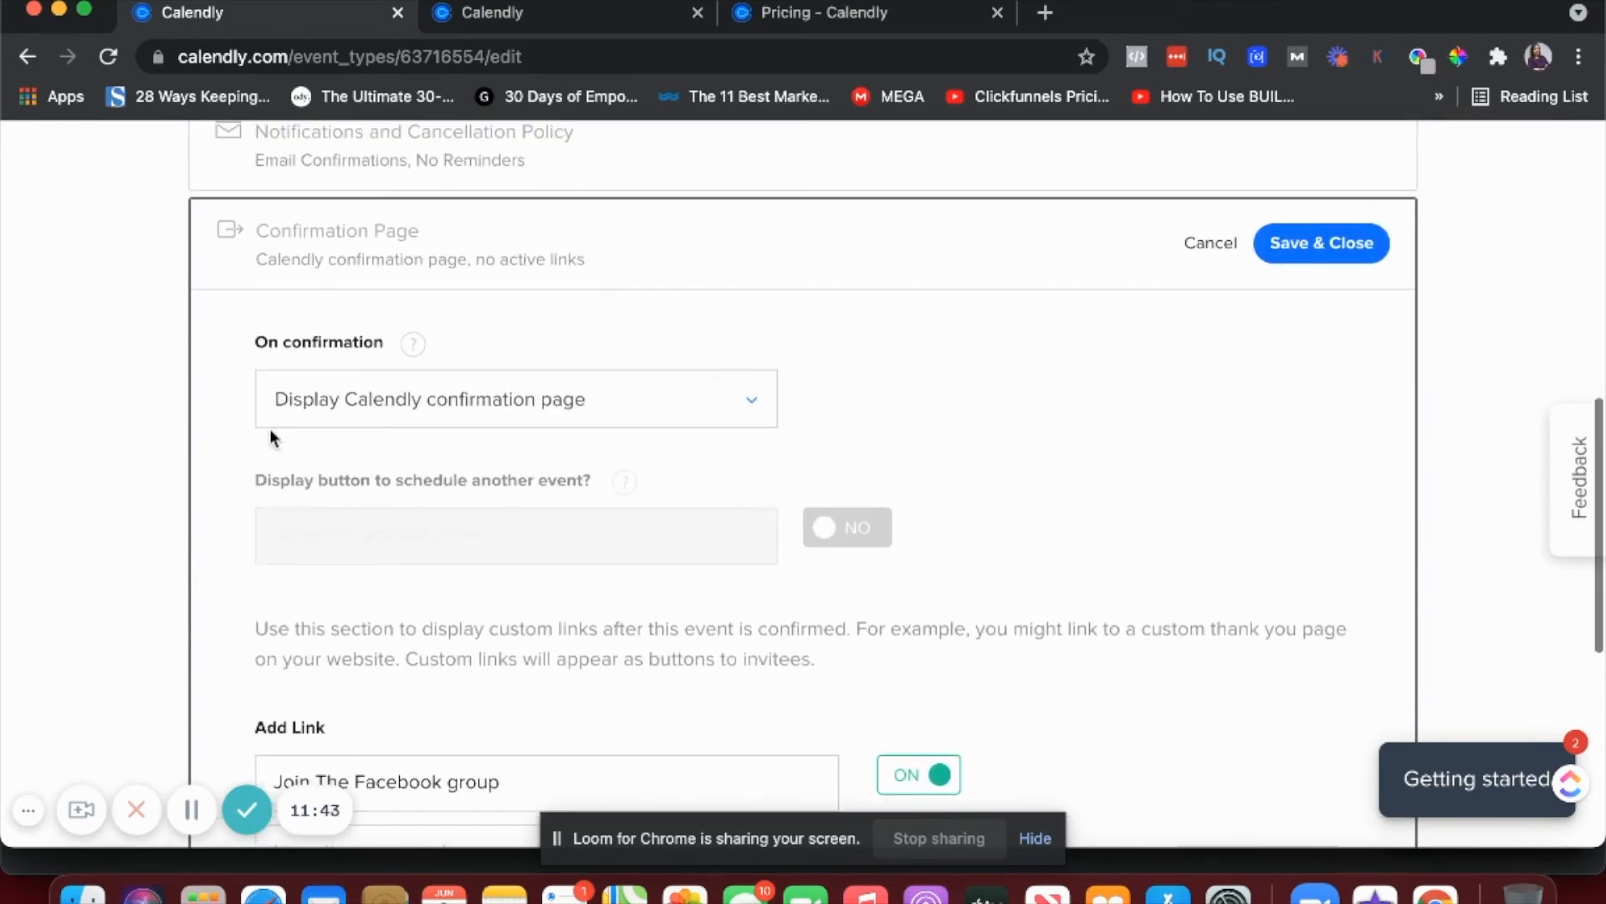
click(306, 415)
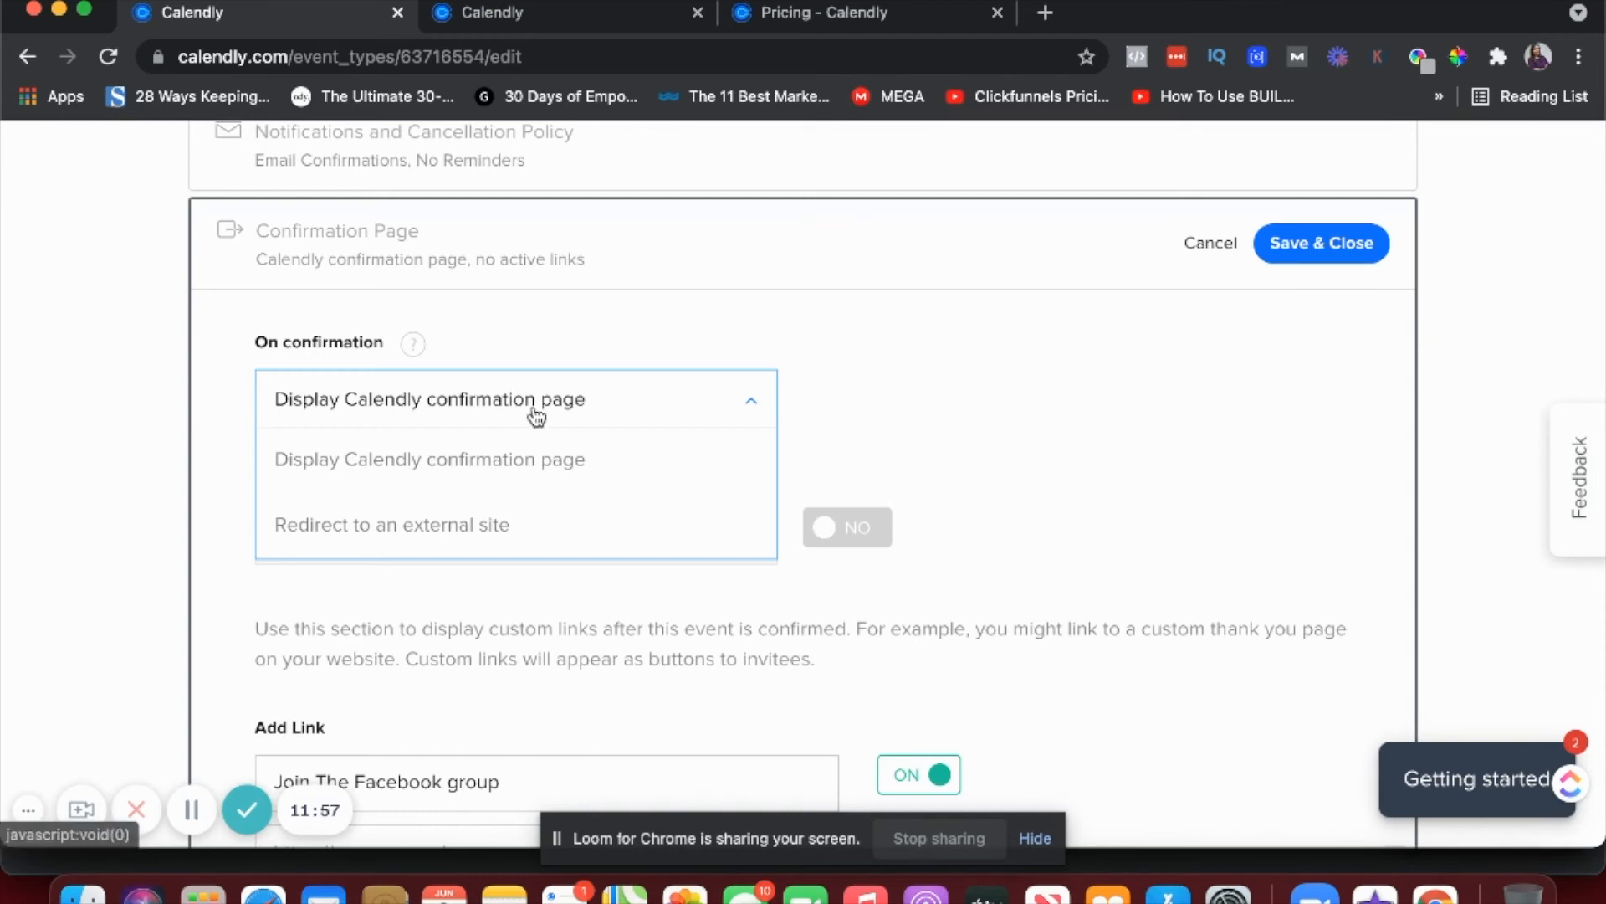
click(559, 333)
scroll(559, 335, down, 3)
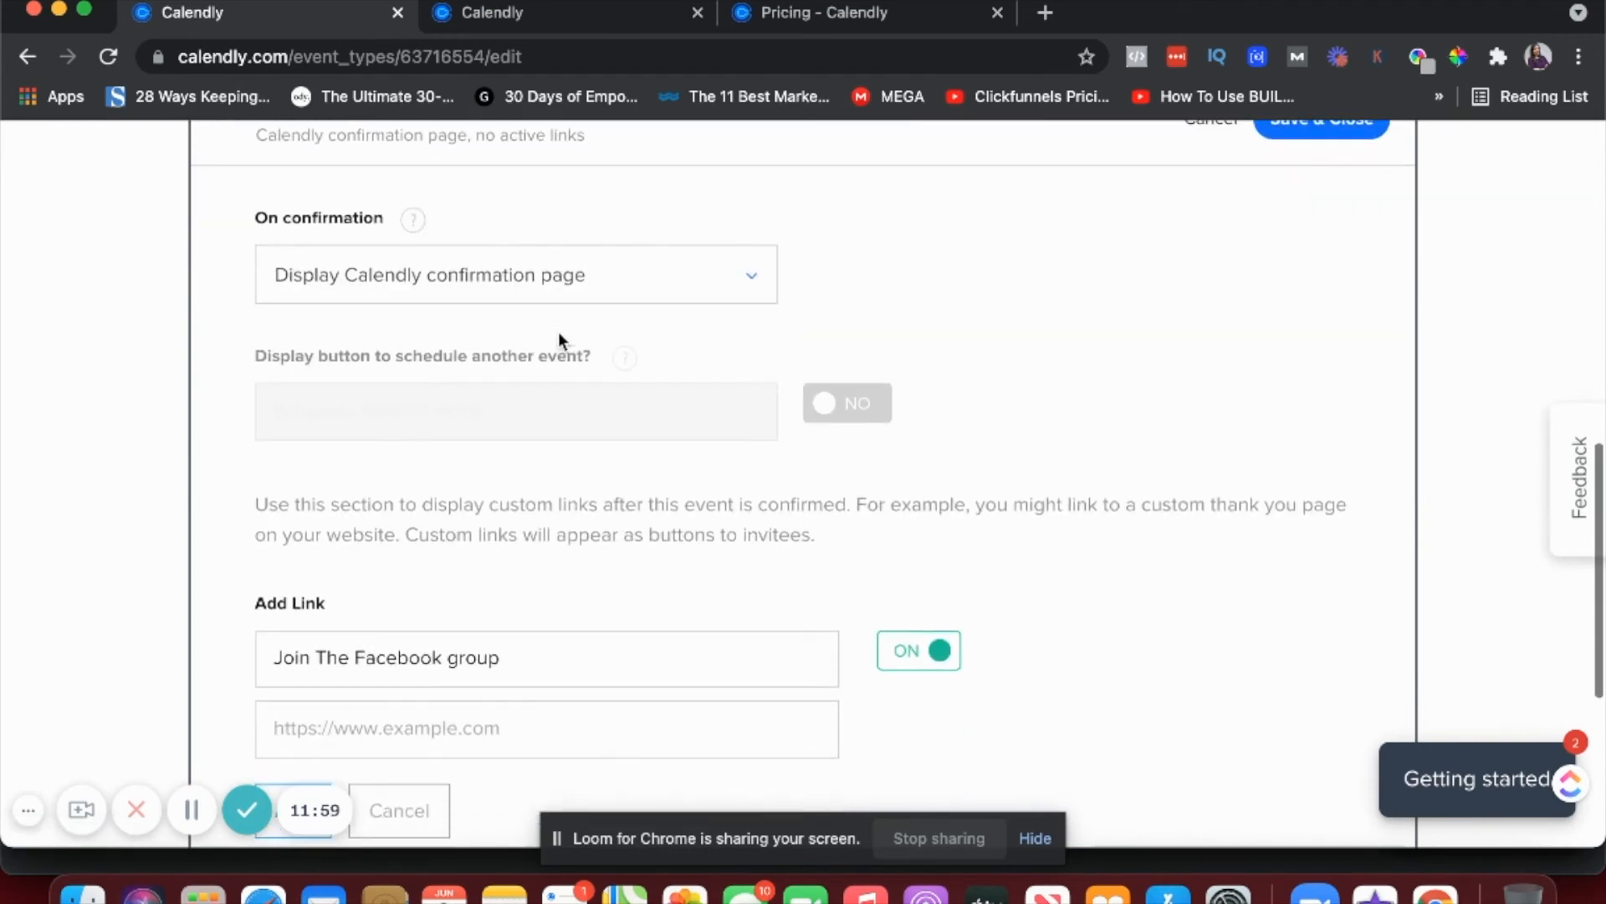
scroll(559, 334, down, 3)
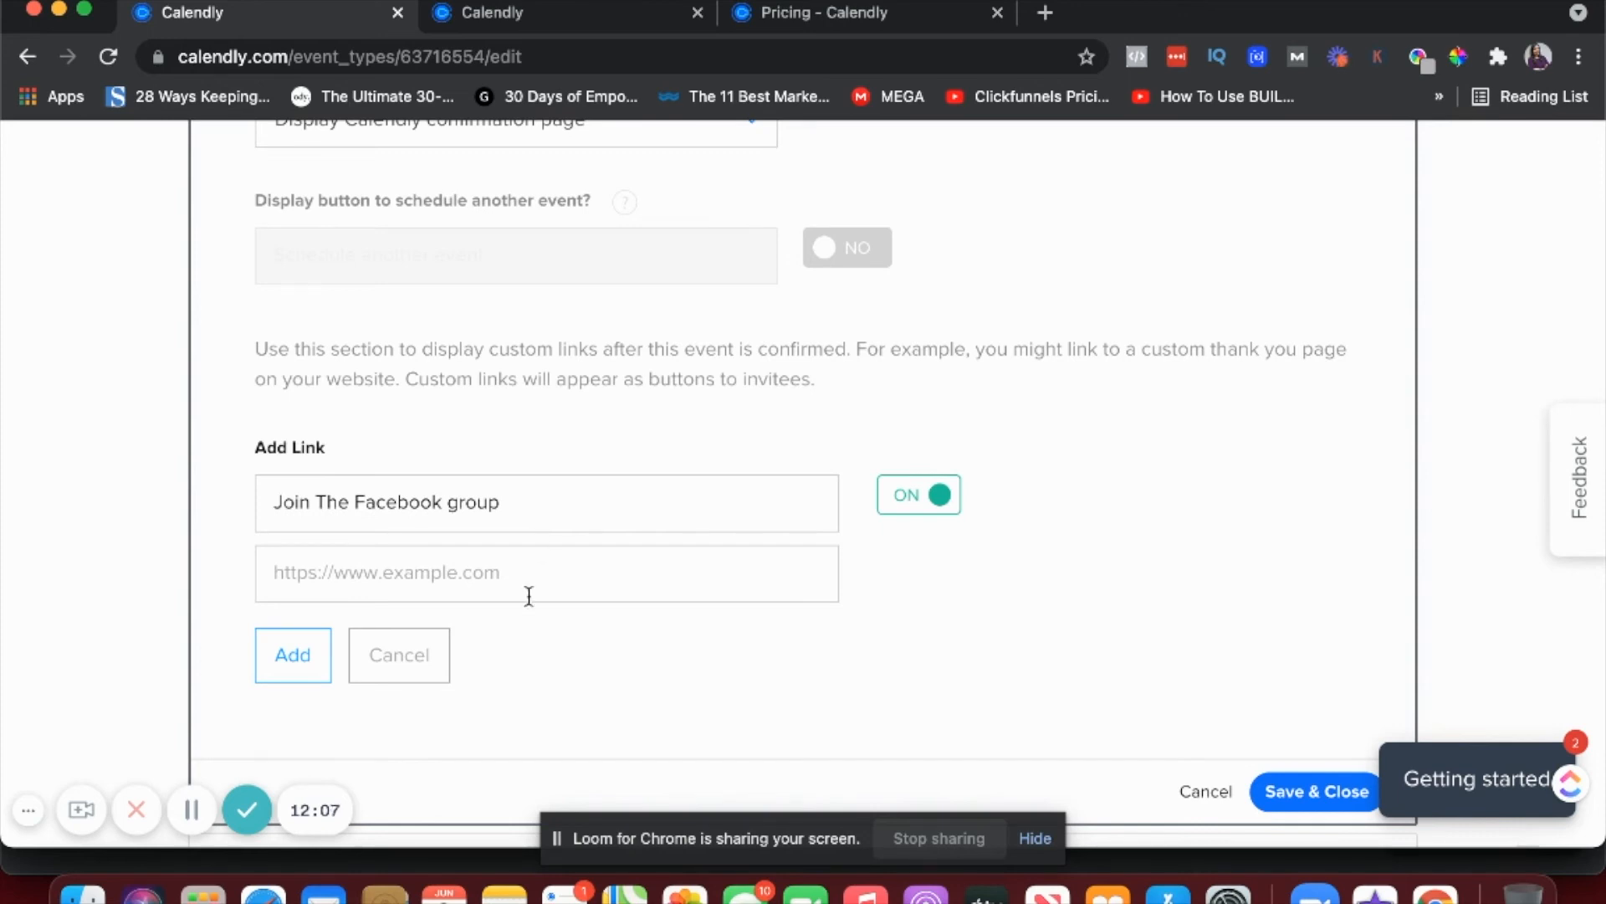
scroll(528, 596, down, 5)
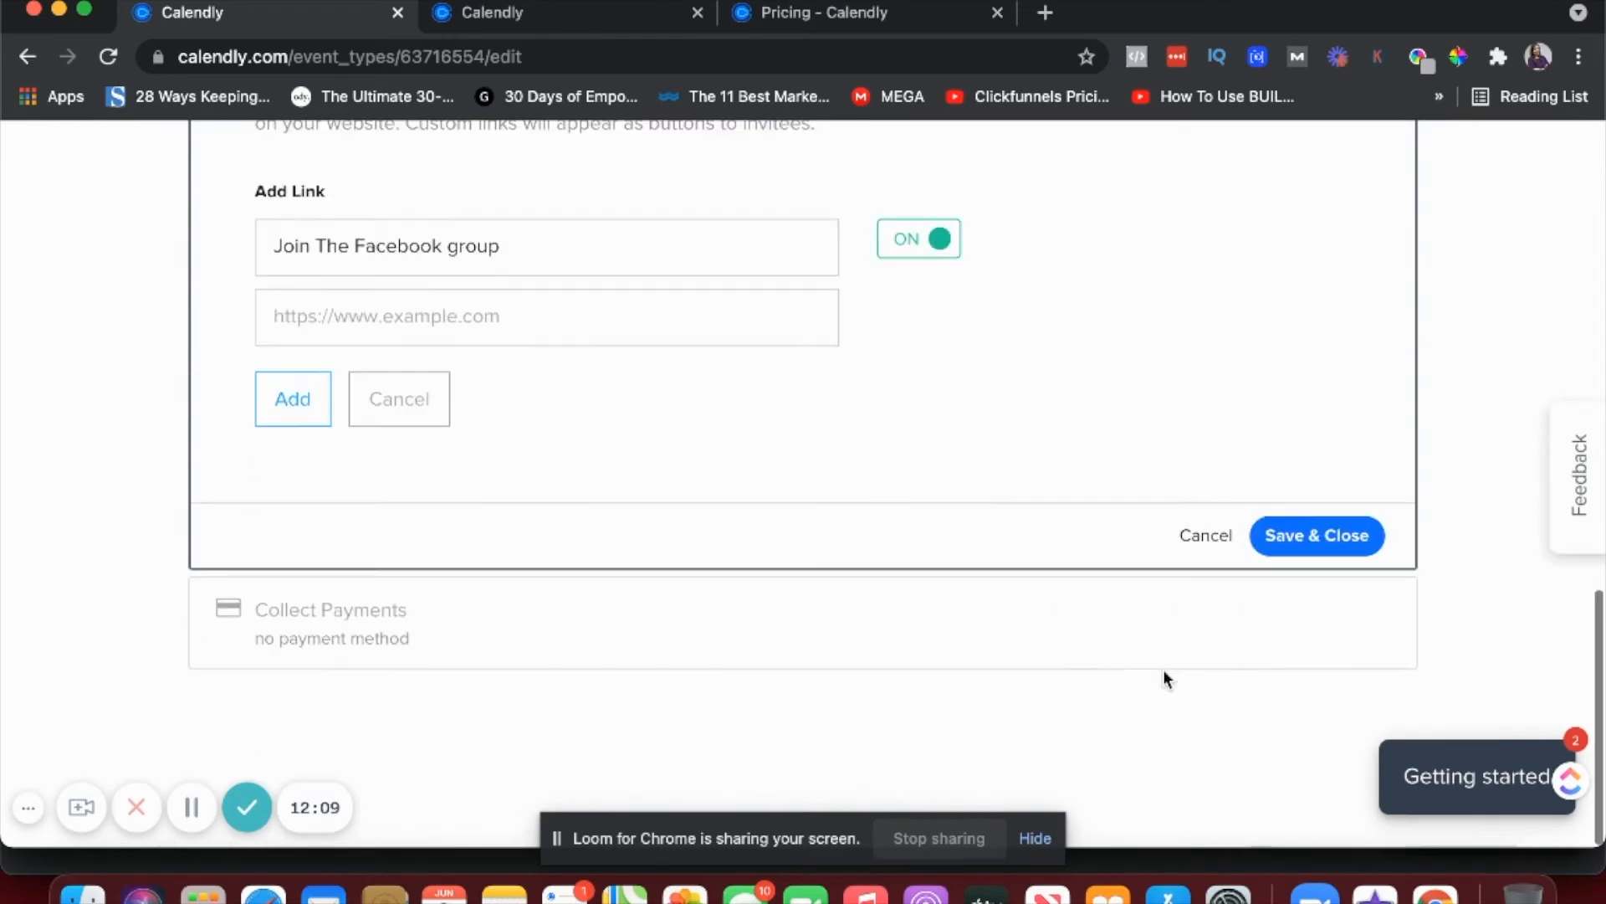
click(1194, 538)
click(713, 369)
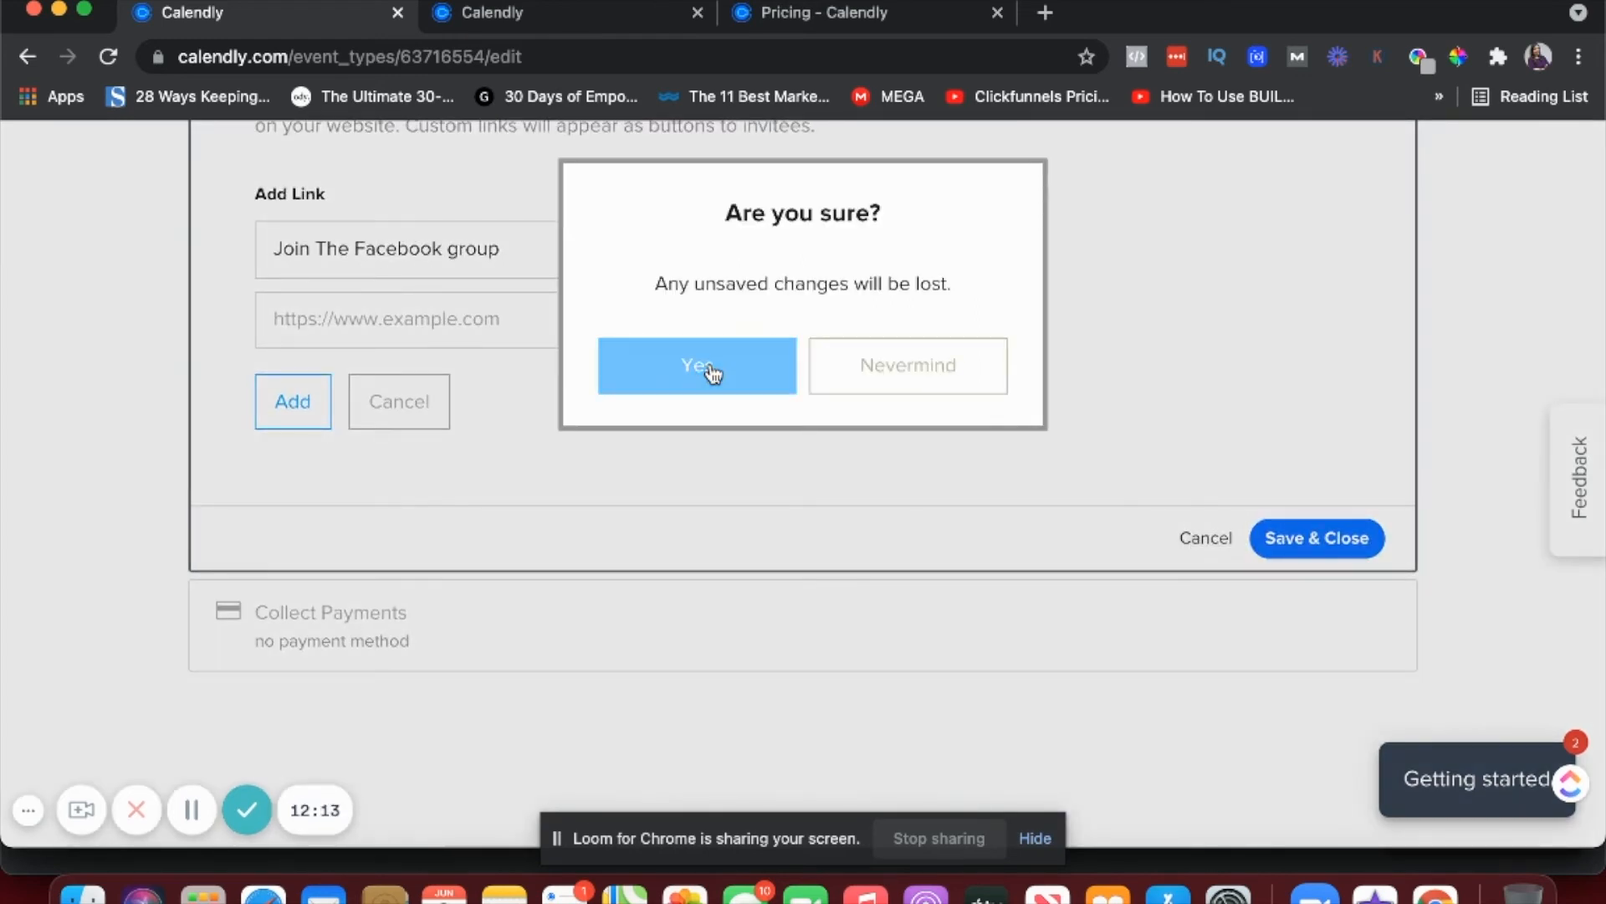
Step: Examine the payment collection options for the event and close them without saving
click(653, 642)
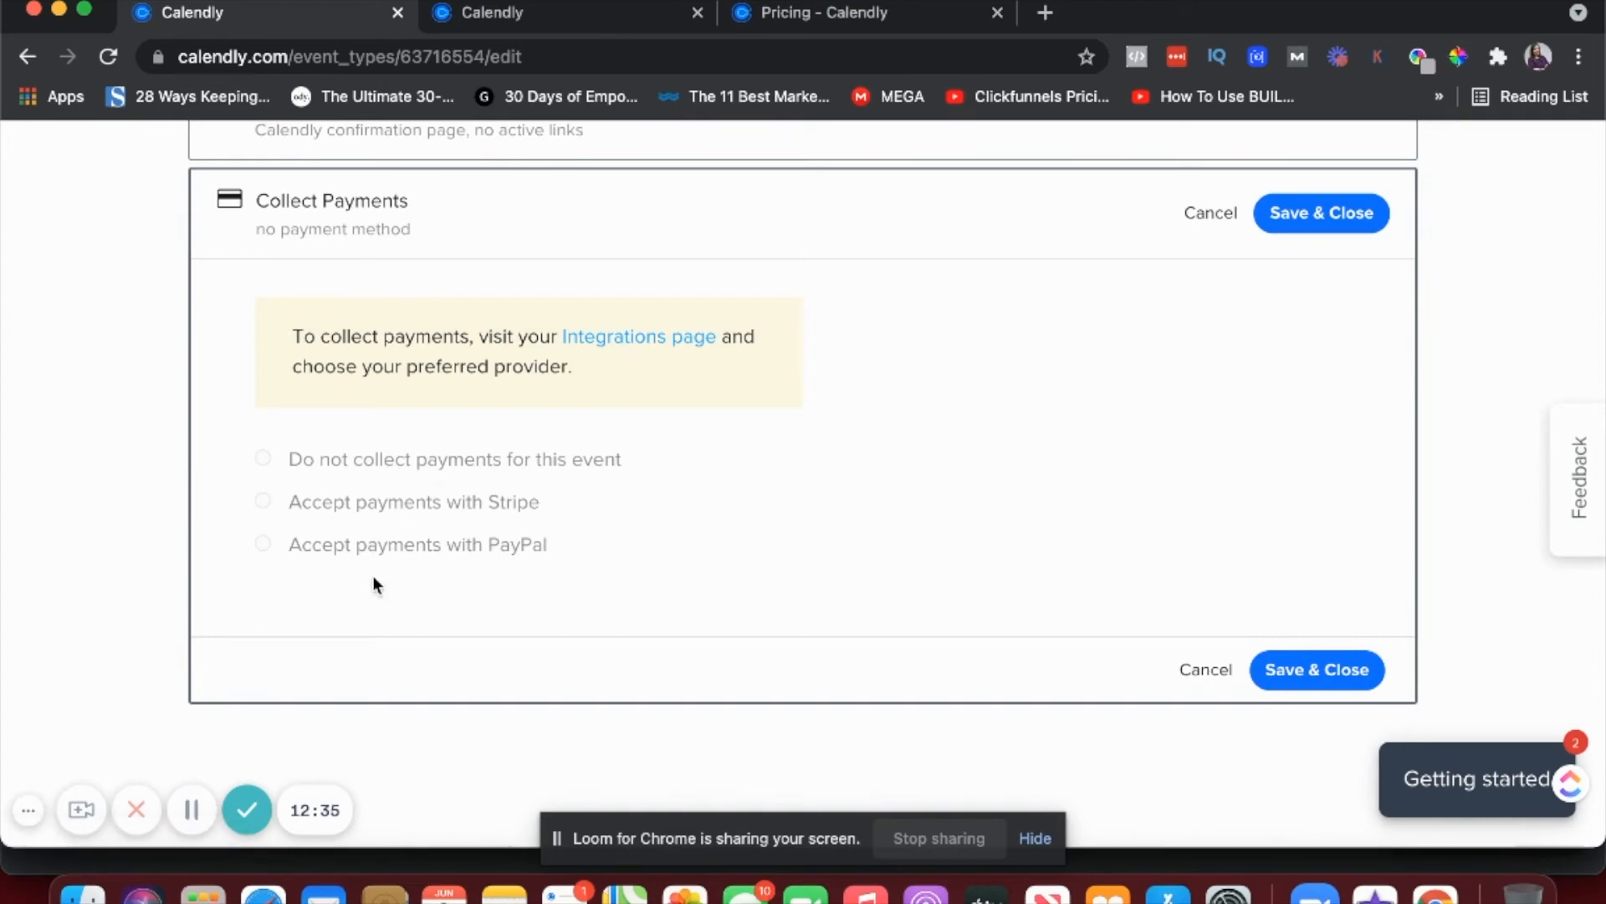
click(1210, 676)
Step: View the live Coffee chat booking page, examine its link and available dates, and return to the event type editor
scroll(1210, 674, up, 10)
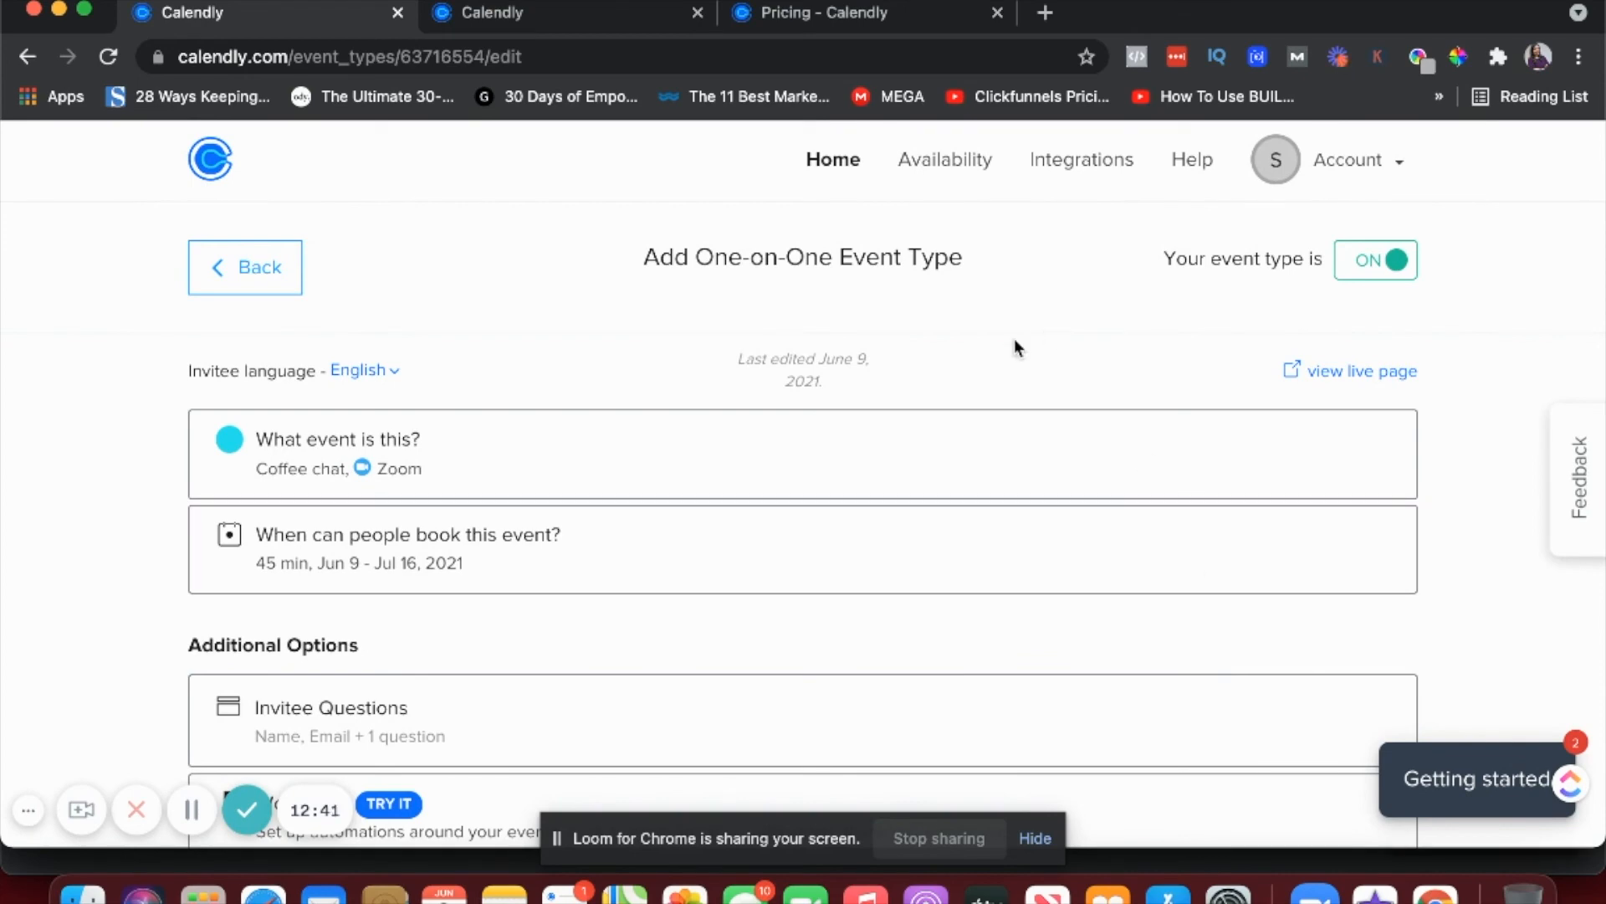
click(1321, 372)
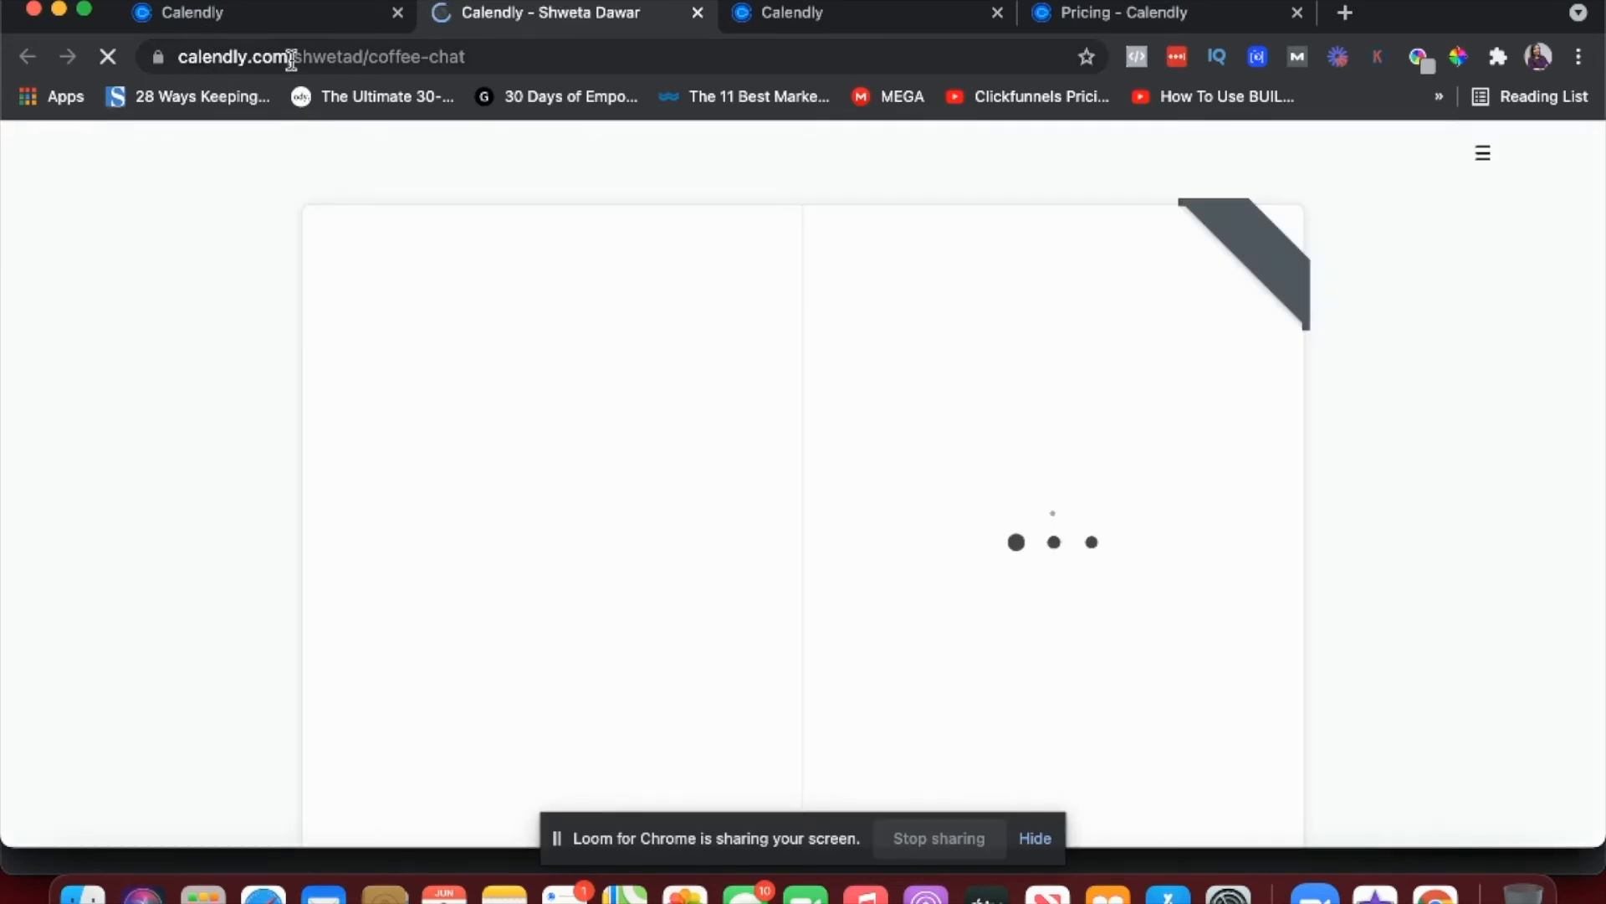
click(291, 59)
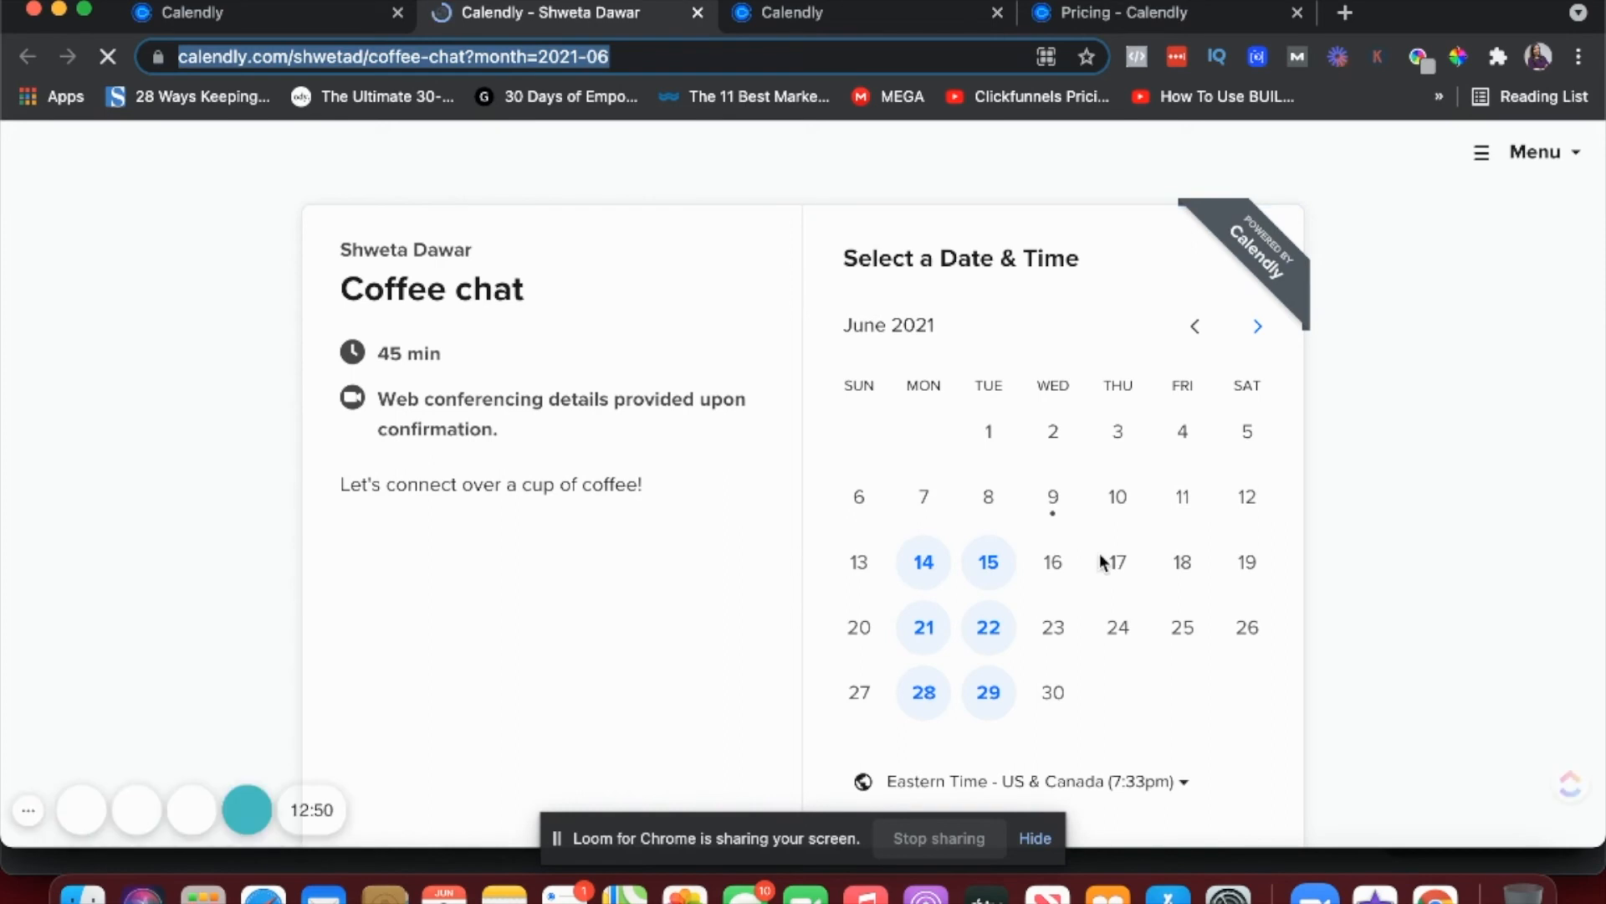
scroll(1050, 627, down, 1)
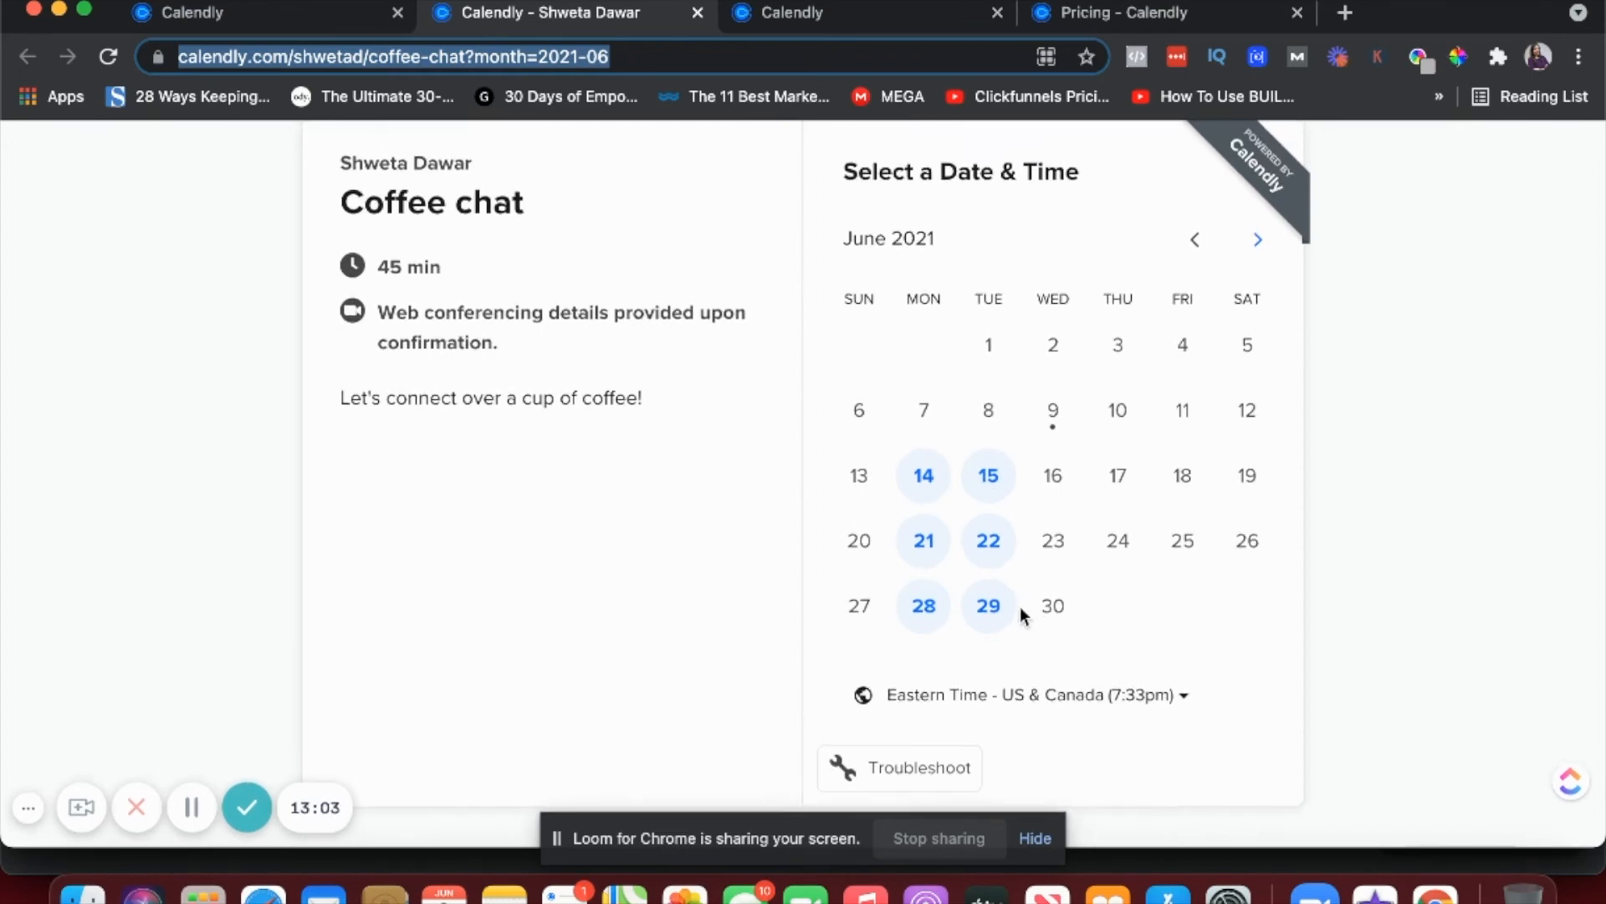
scroll(1024, 612, up, 2)
click(247, 18)
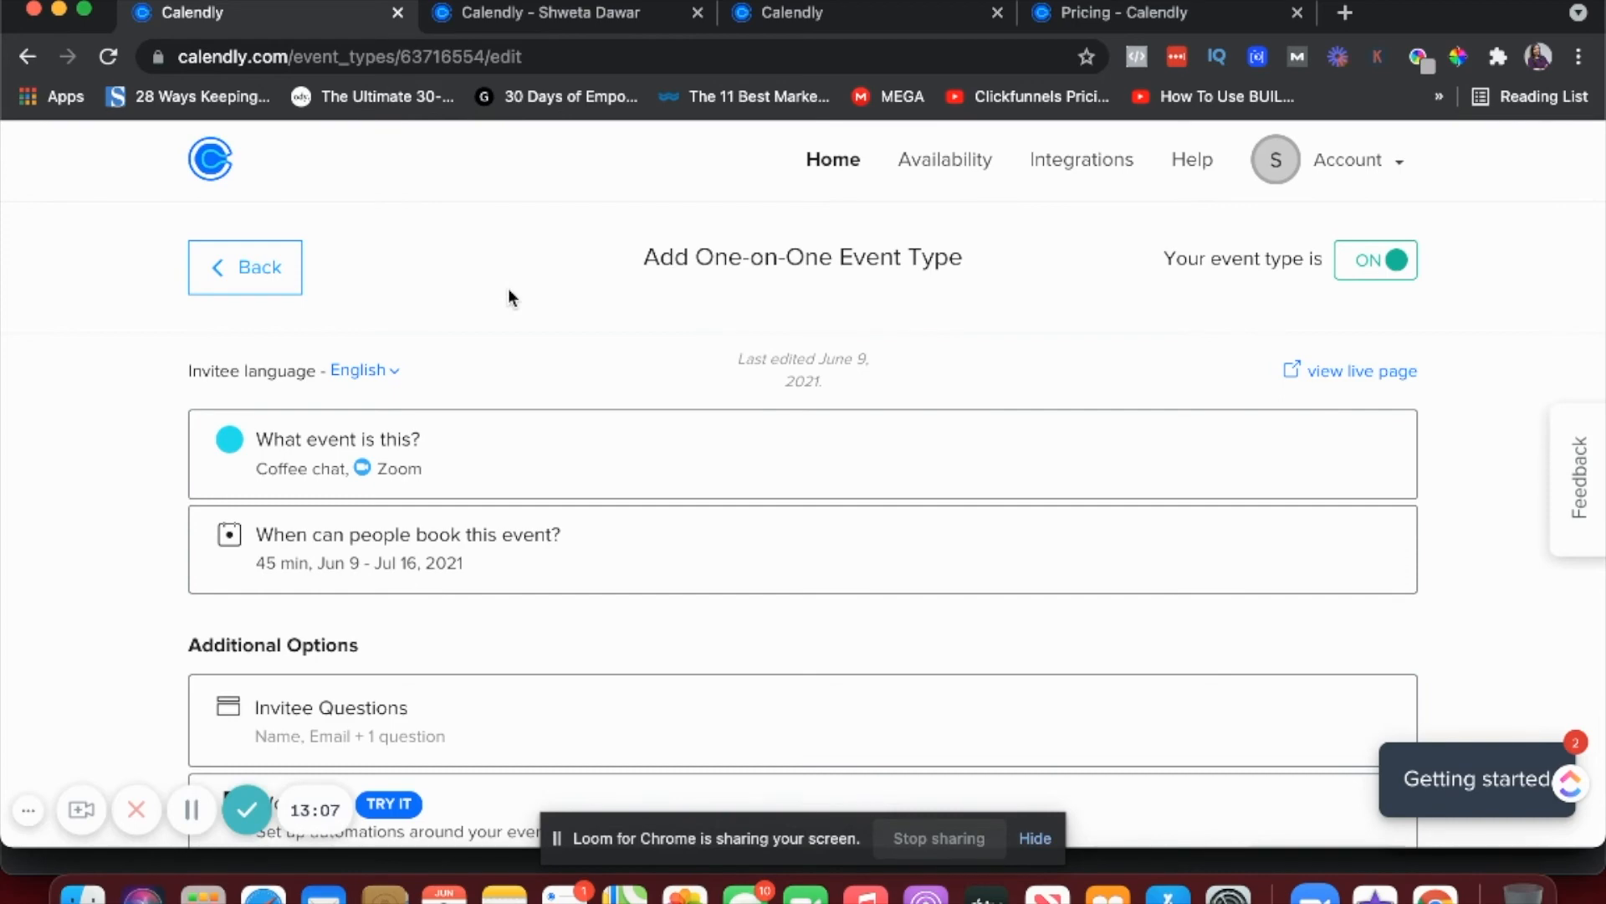
Step: Open the integrations page and look through the available apps down to the calendar connections
click(1092, 164)
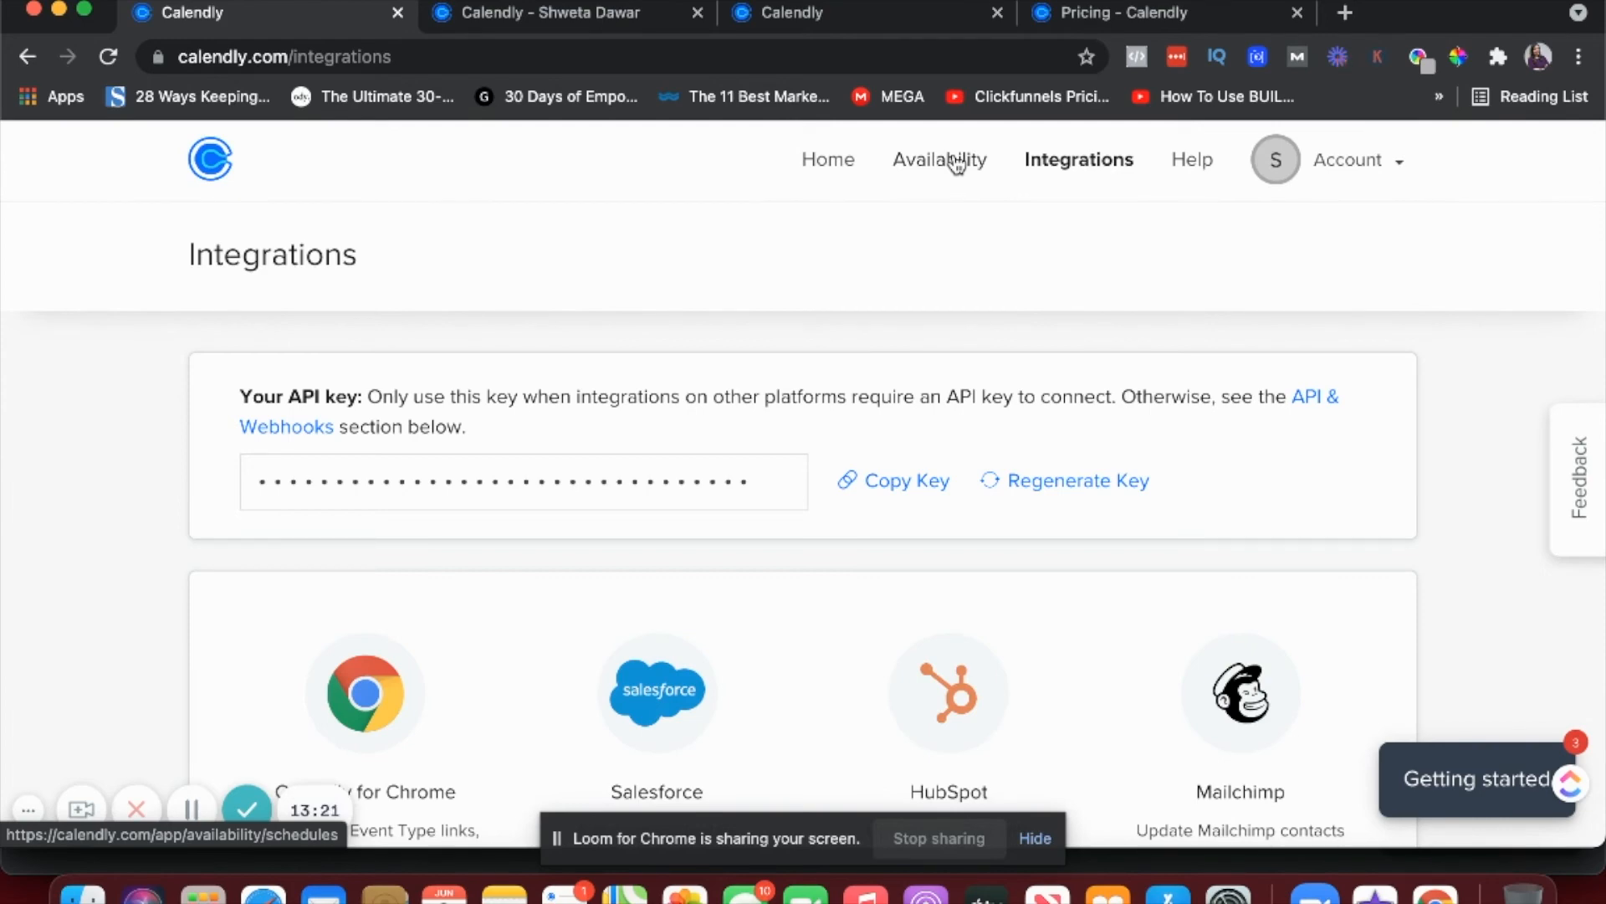
scroll(1038, 258, down, 1)
scroll(1036, 251, down, 3)
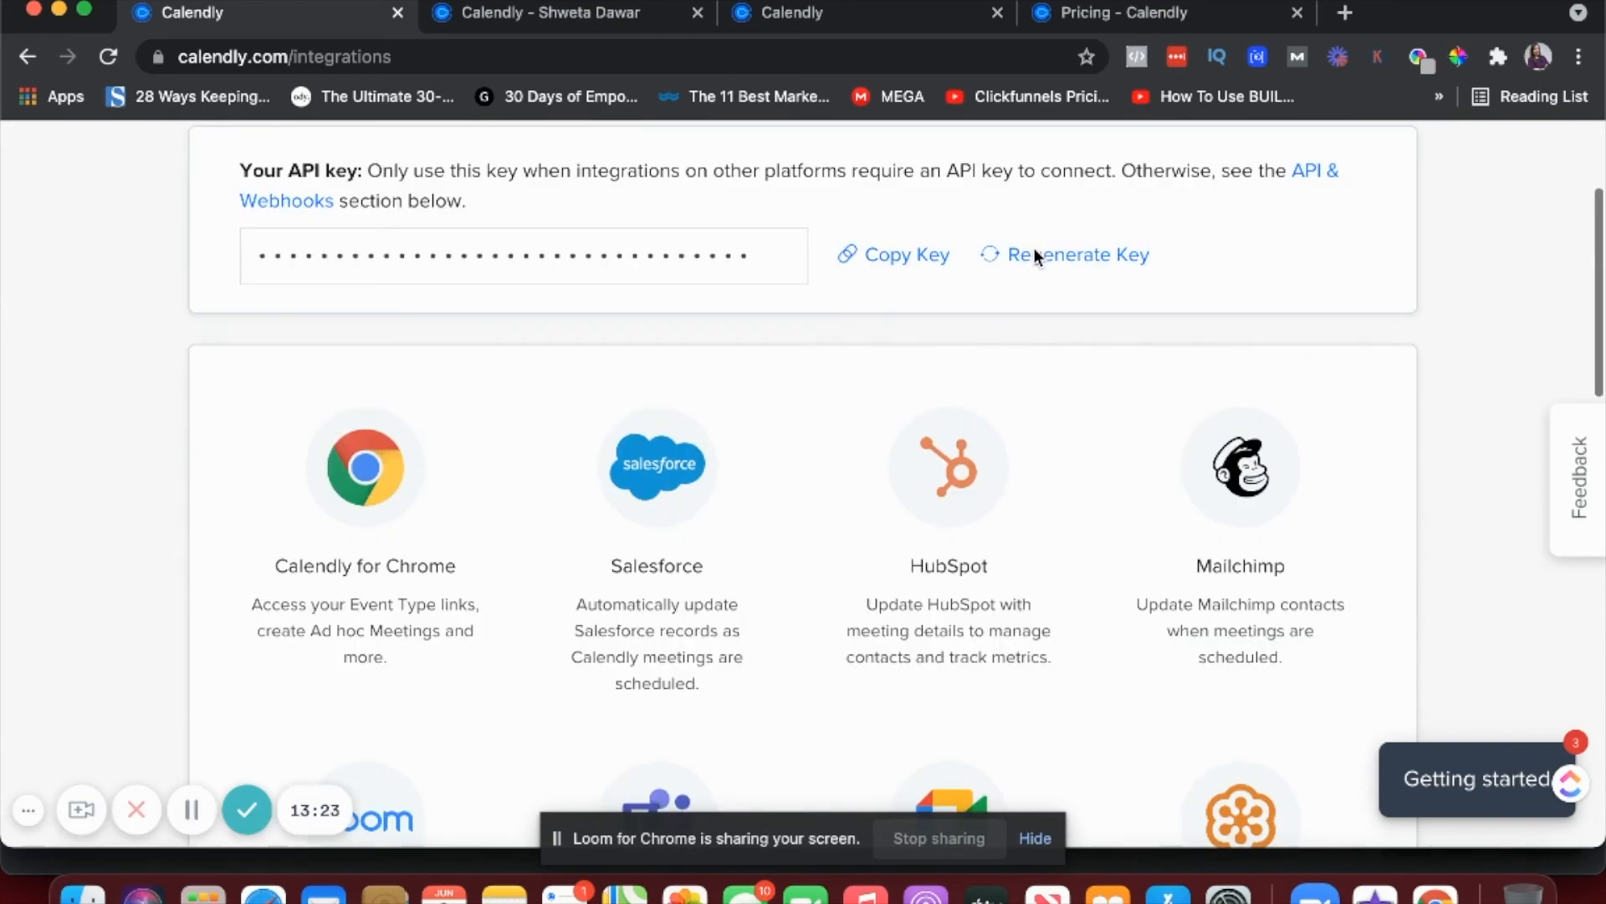
scroll(534, 617, down, 3)
scroll(534, 617, down, 2)
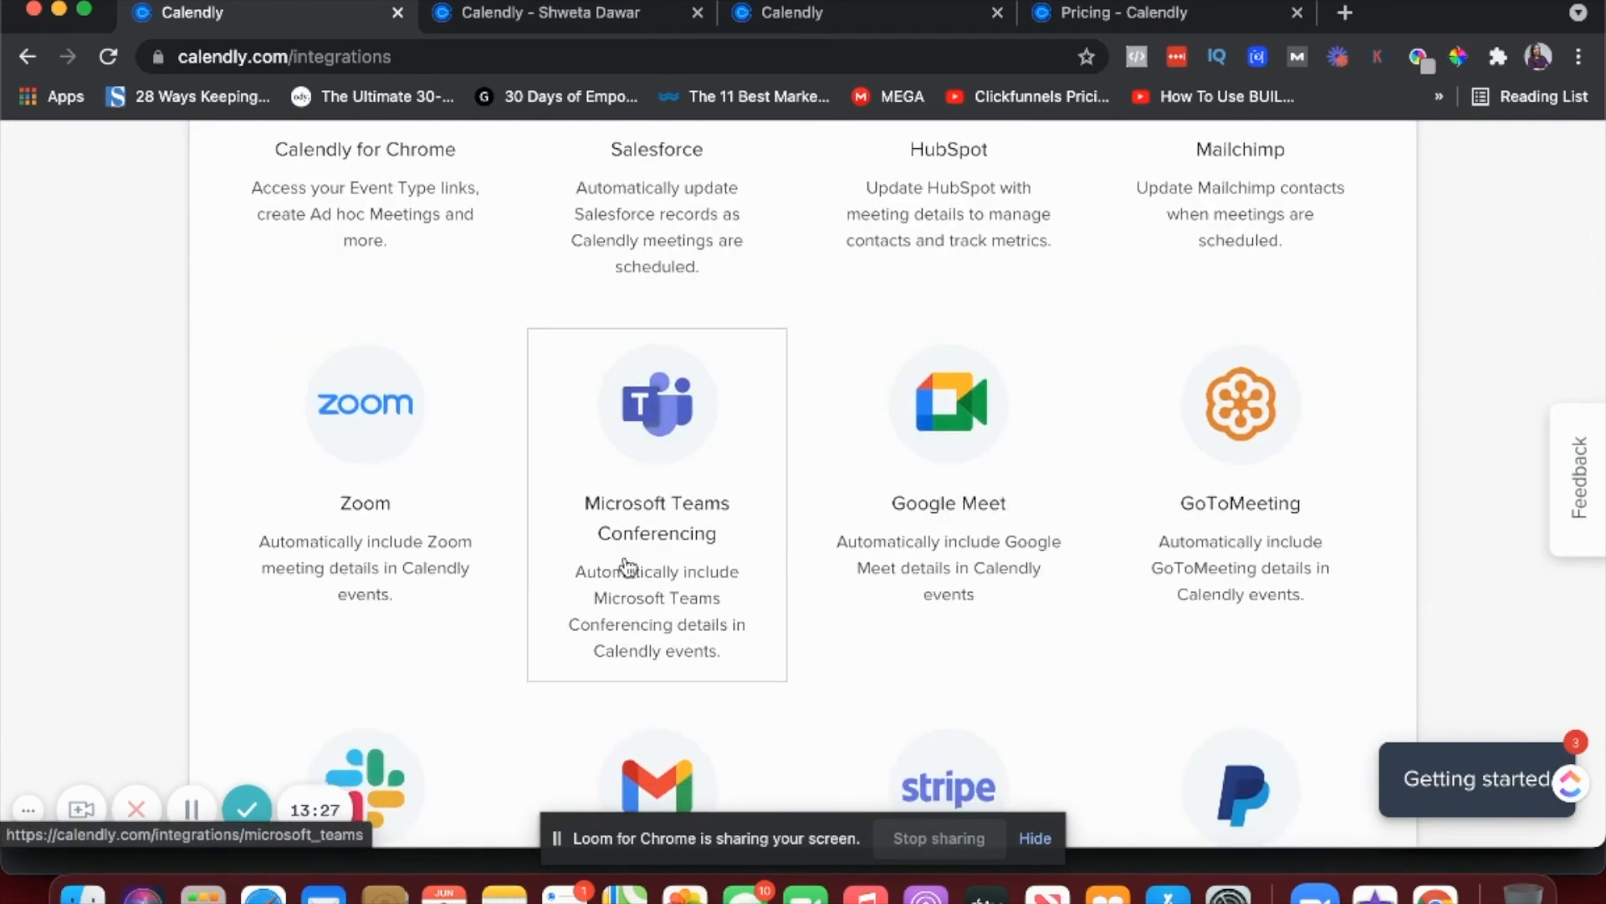
scroll(627, 565, down, 2)
scroll(669, 556, down, 2)
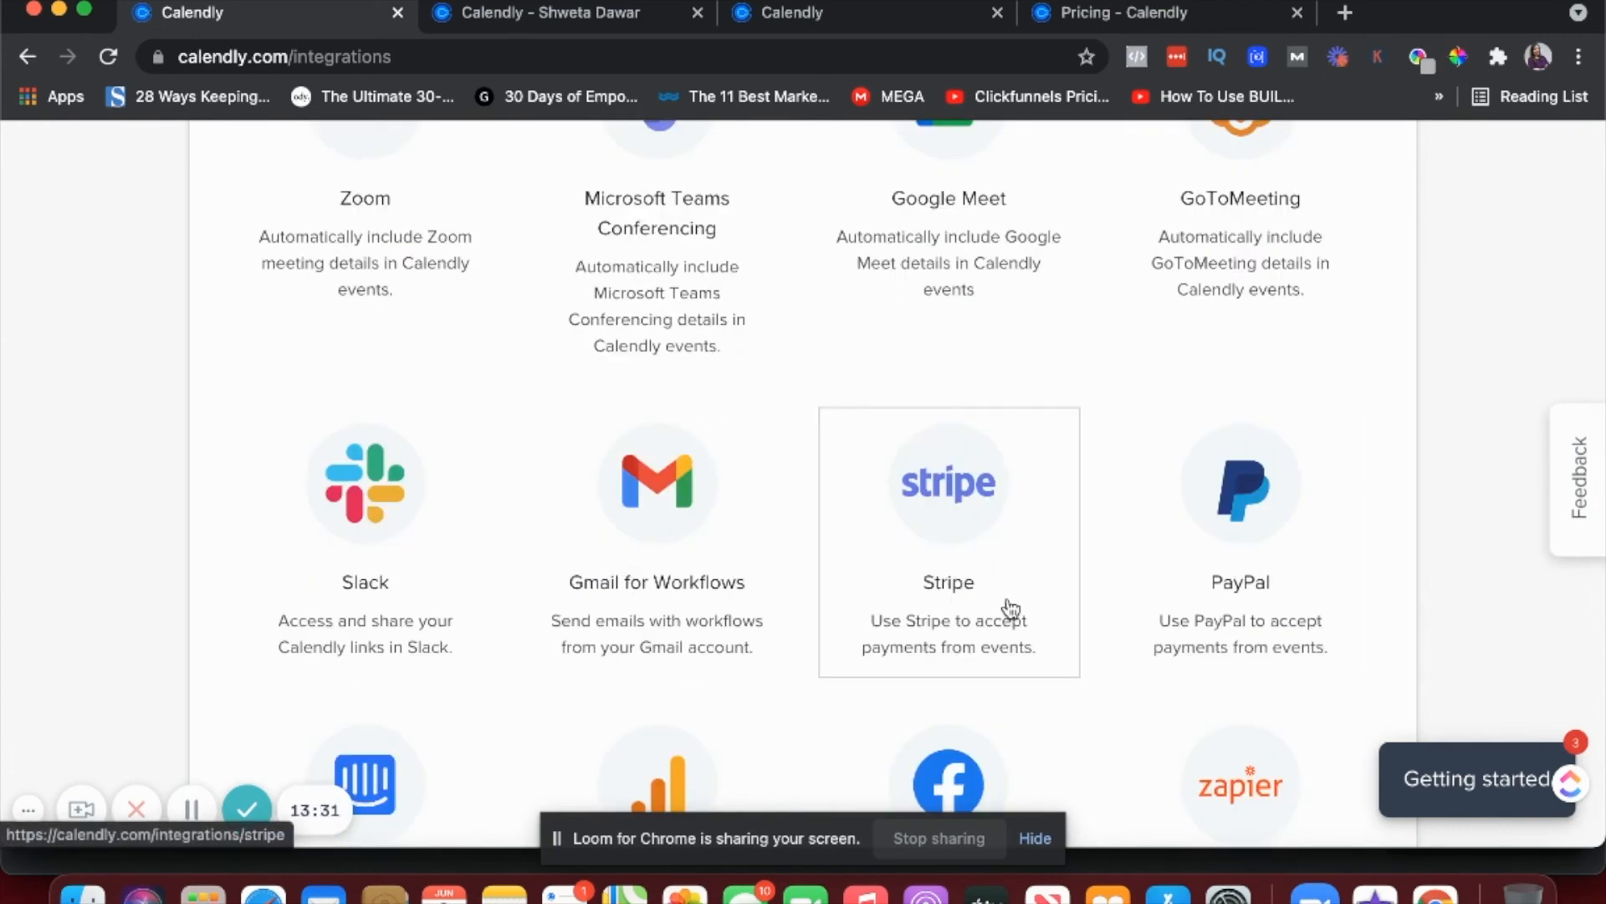
scroll(1011, 609, down, 2)
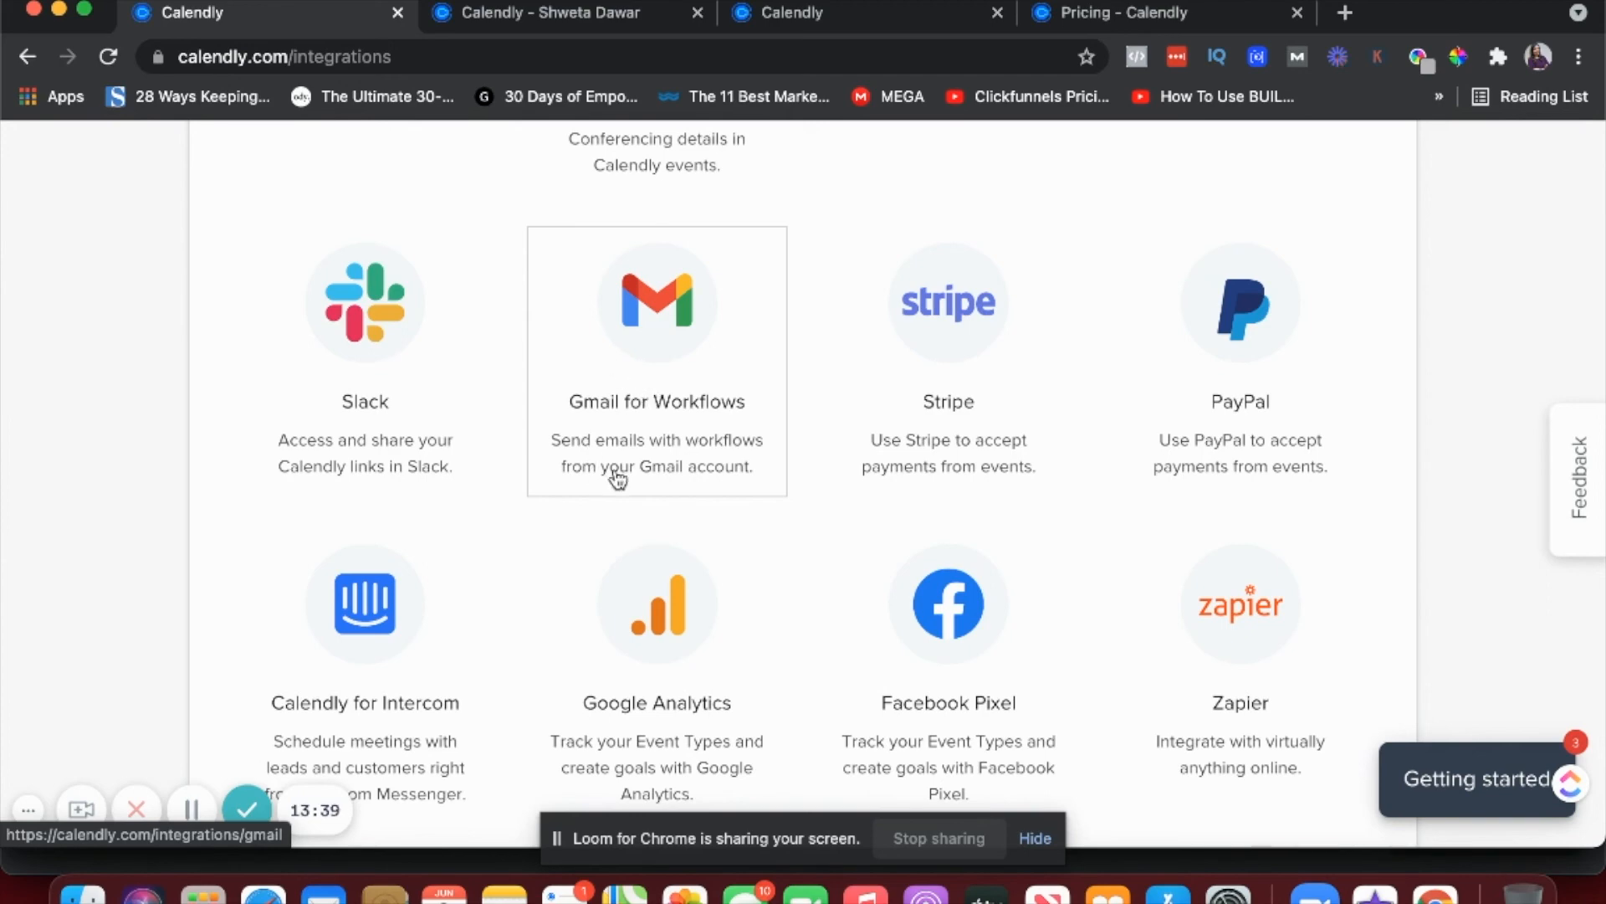
scroll(618, 425, down, 1)
scroll(619, 425, down, 1)
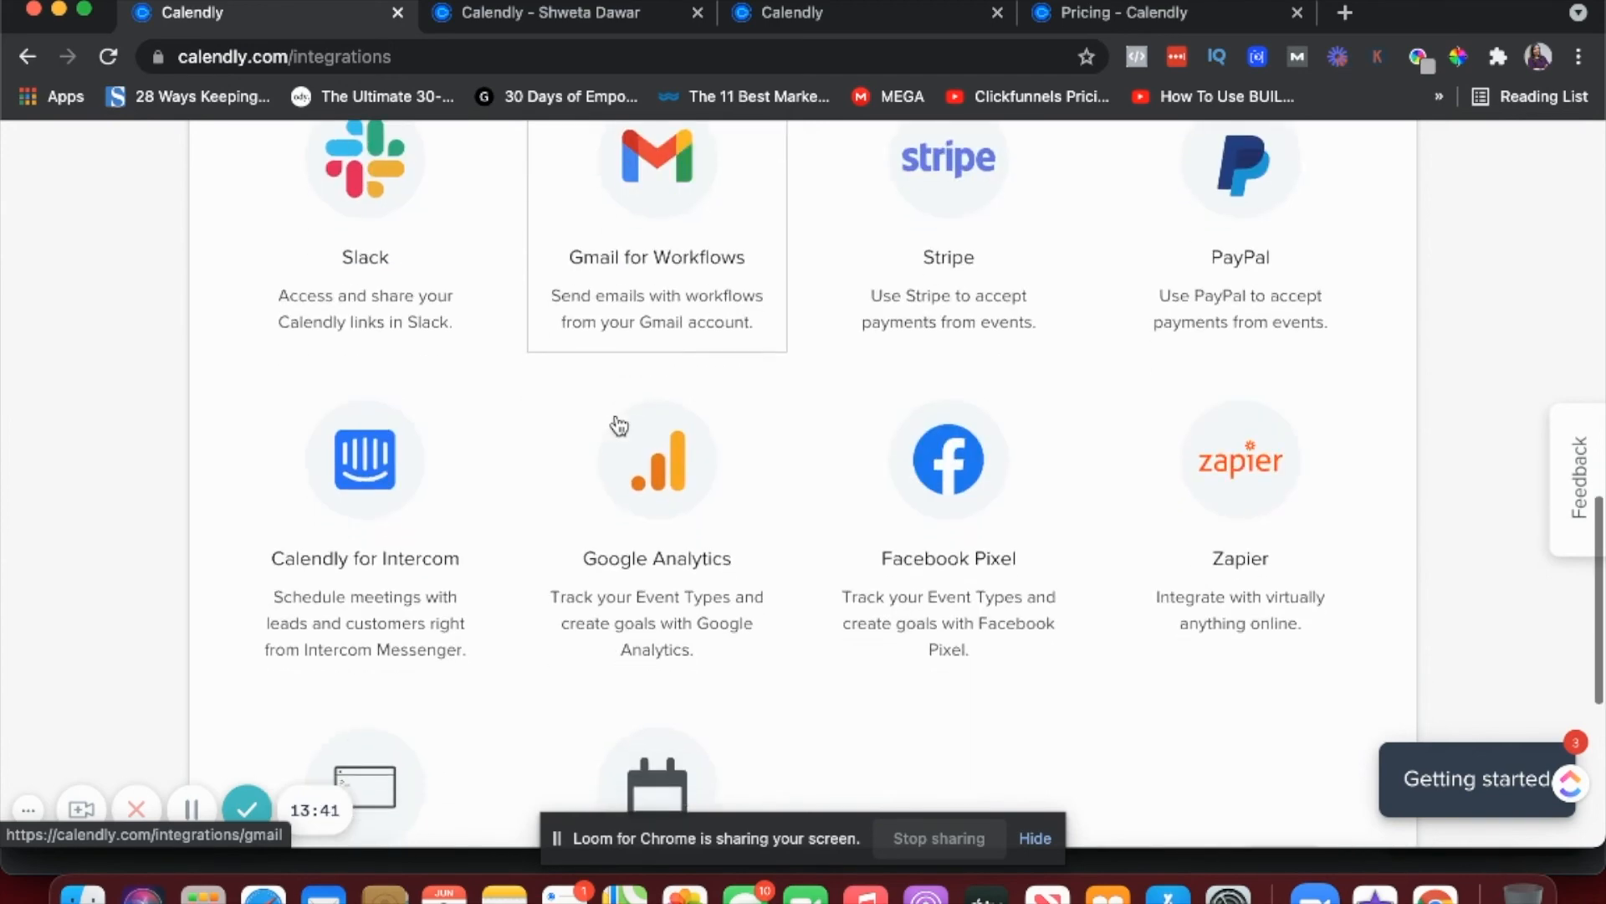
scroll(891, 529, down, 3)
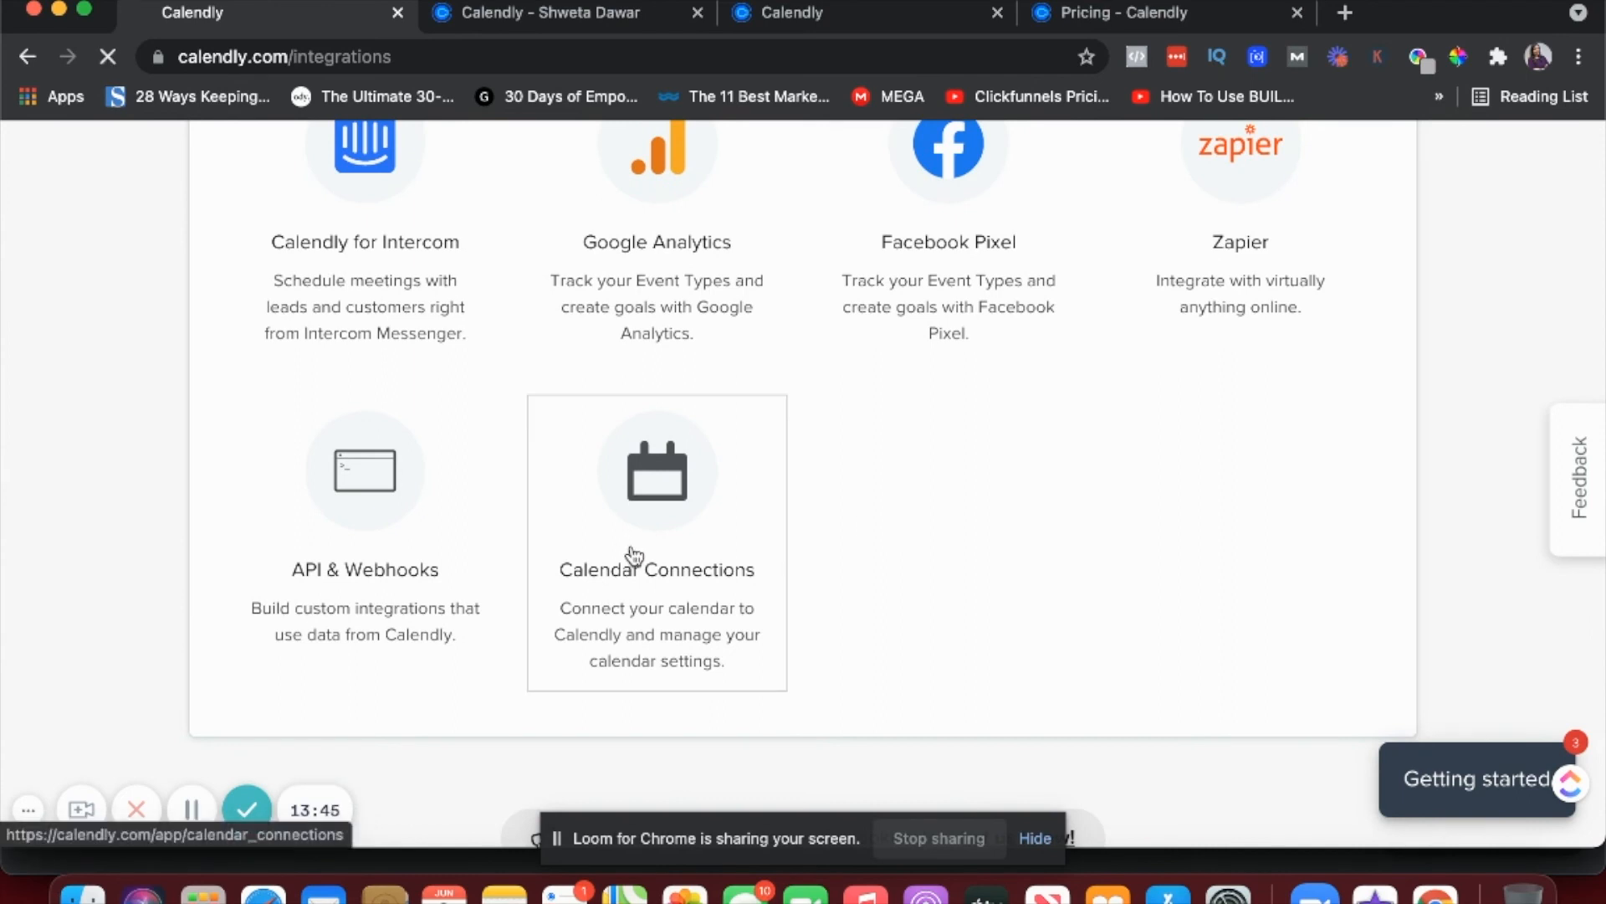
Step: Open the calendar connections and connect Google Calendar with the existing Google account, allowing the requested access
click(634, 555)
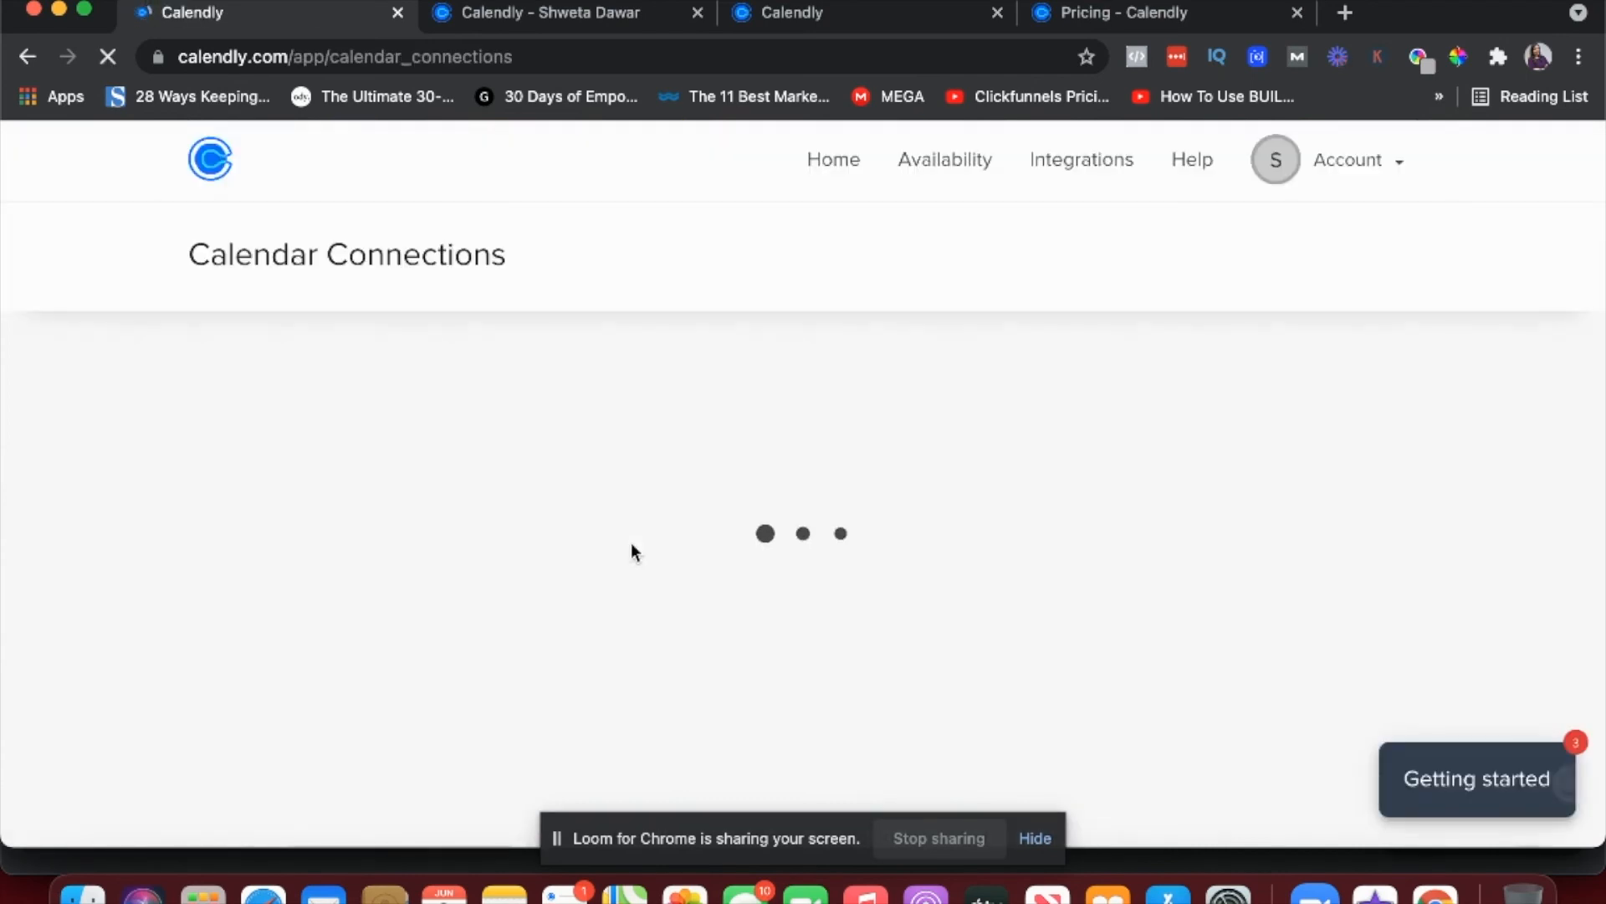
scroll(633, 548, down, 2)
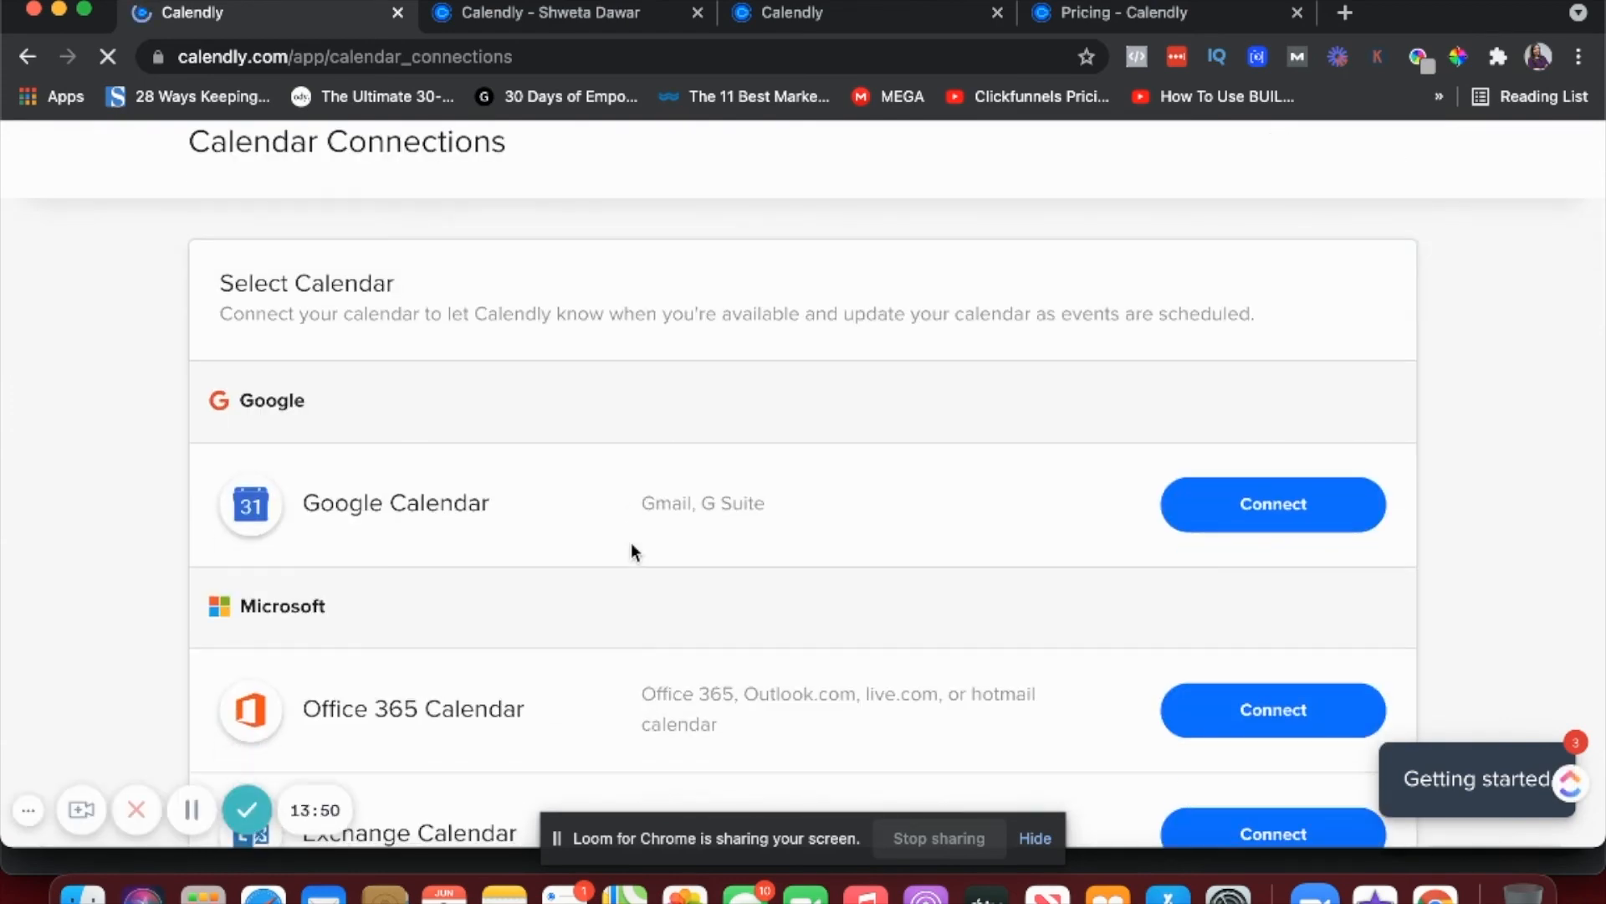
click(1196, 515)
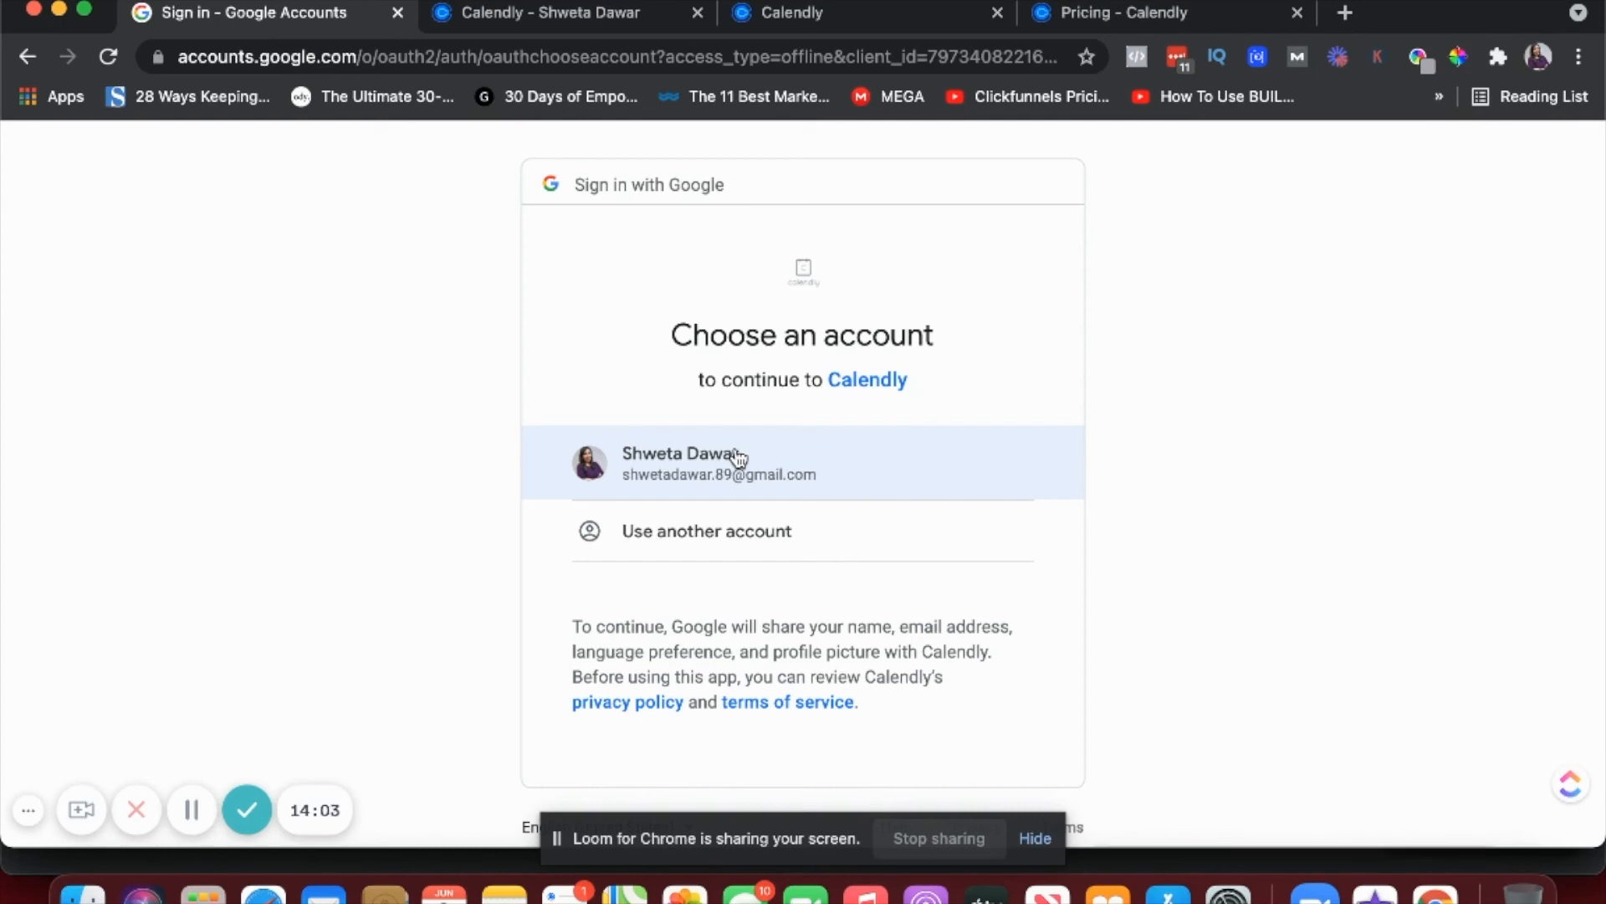
click(733, 466)
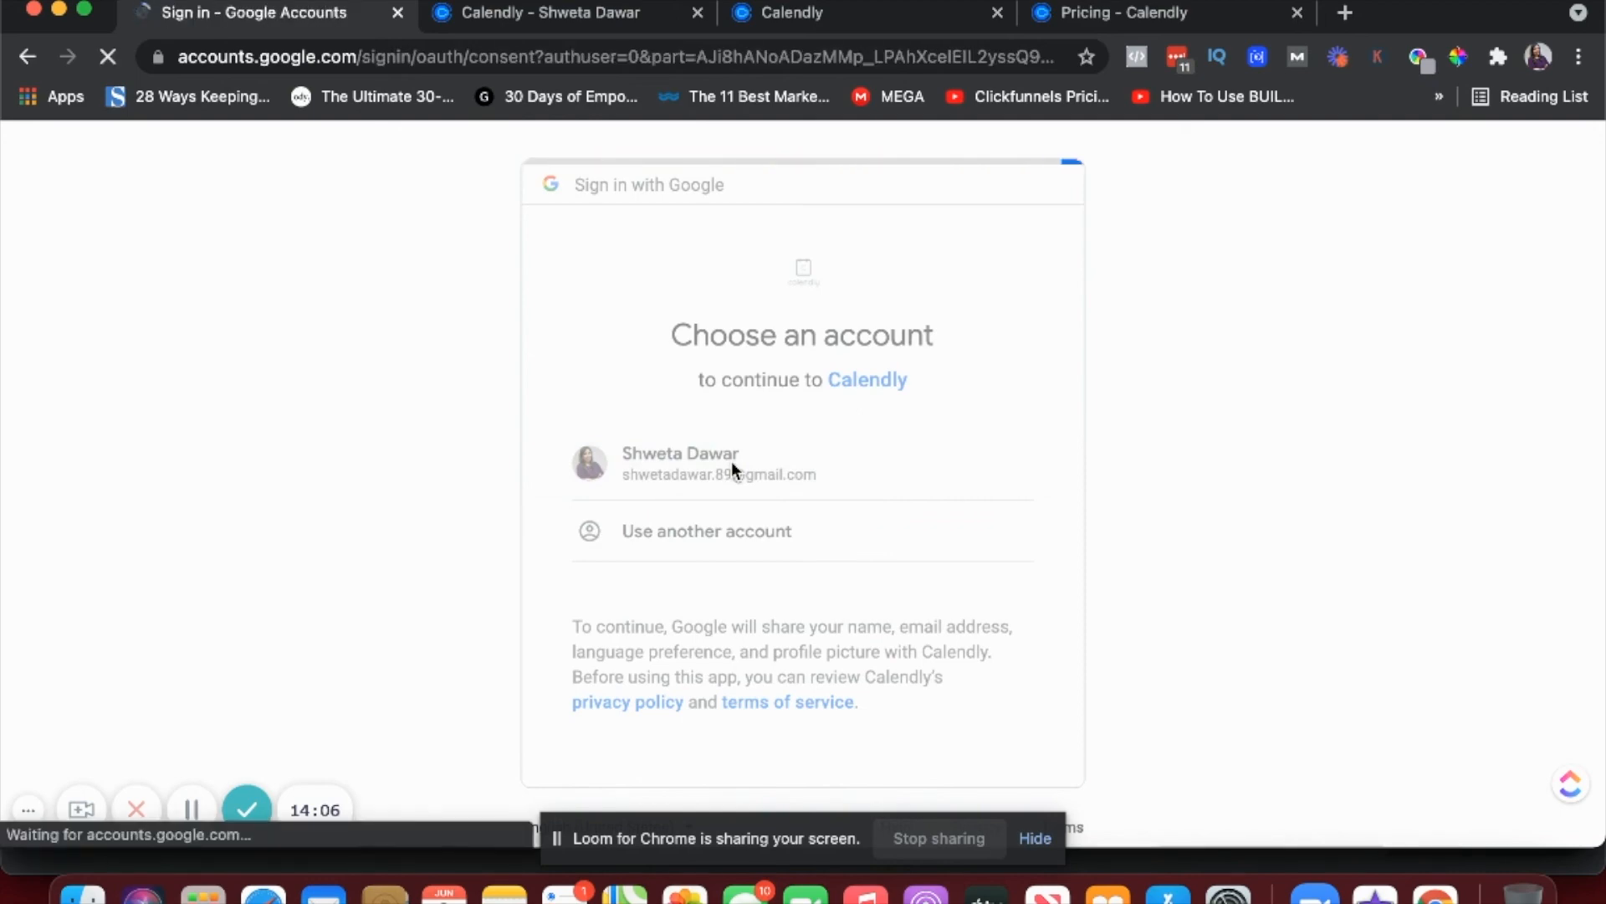
scroll(733, 465, down, 3)
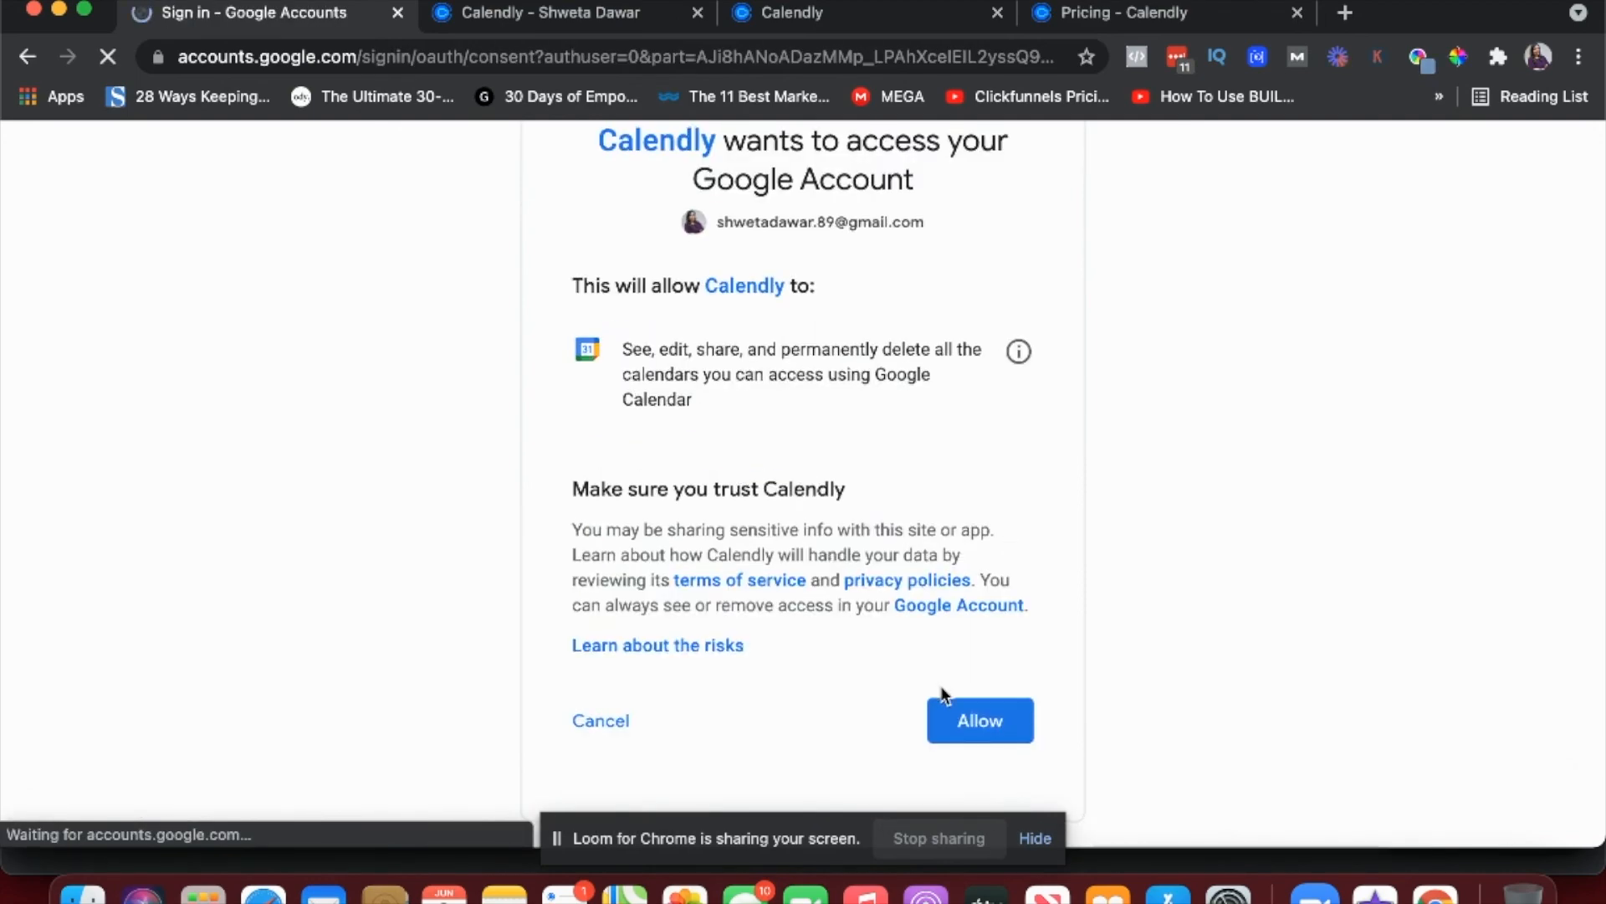
click(986, 732)
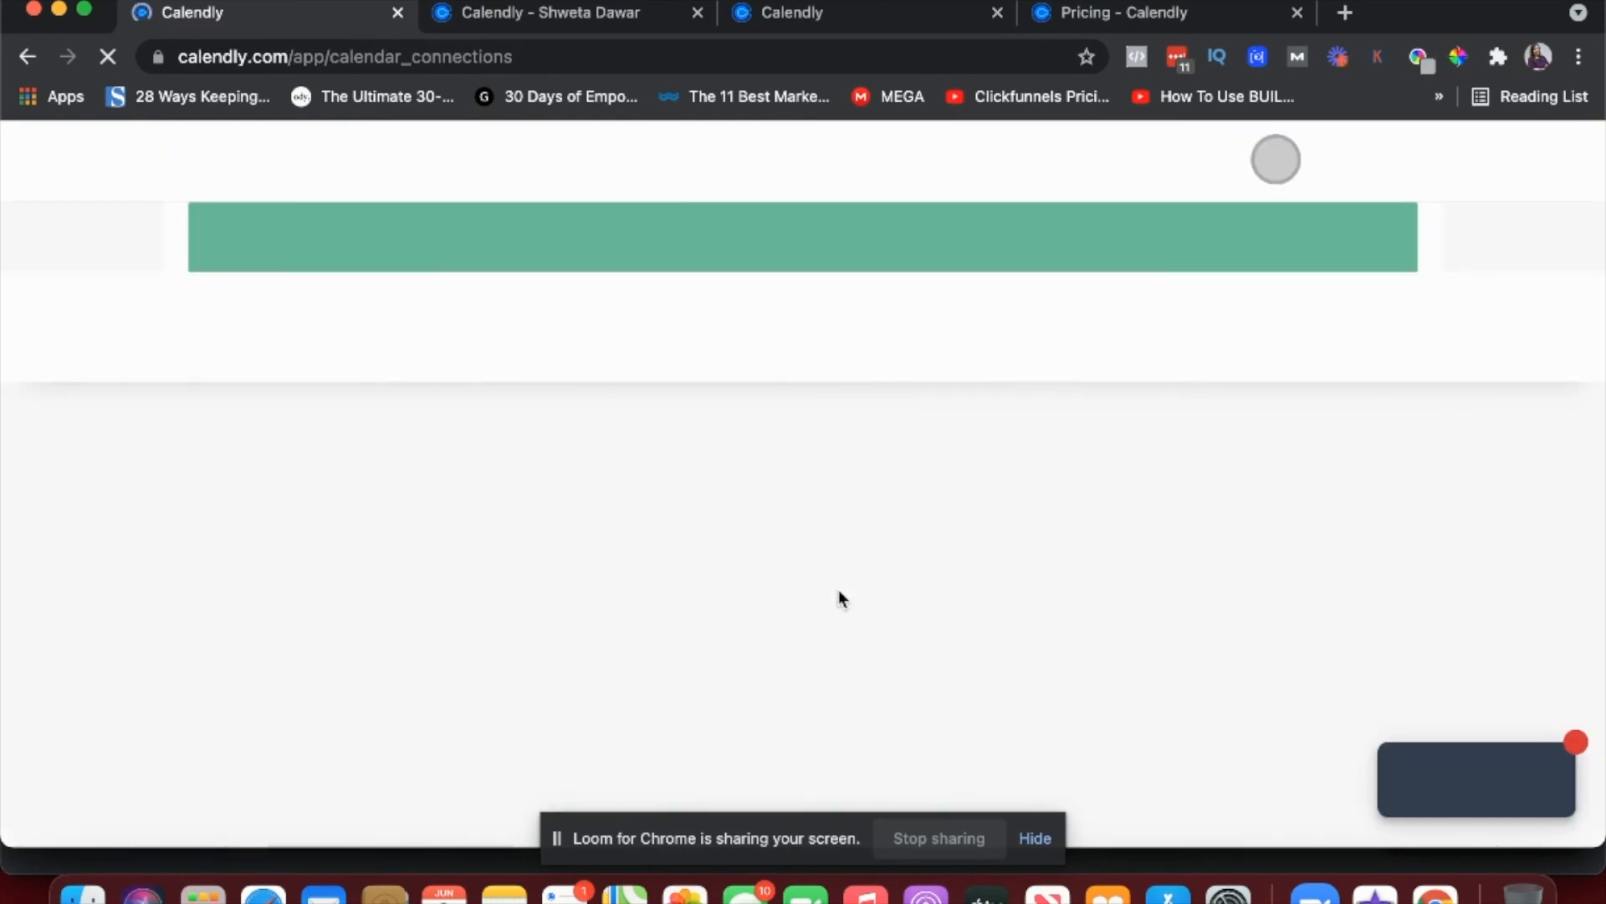
Step: Open the options for adding another calendar account, look through the Google, Microsoft and Apple calendars, and leave without connecting one
scroll(840, 591, down, 1)
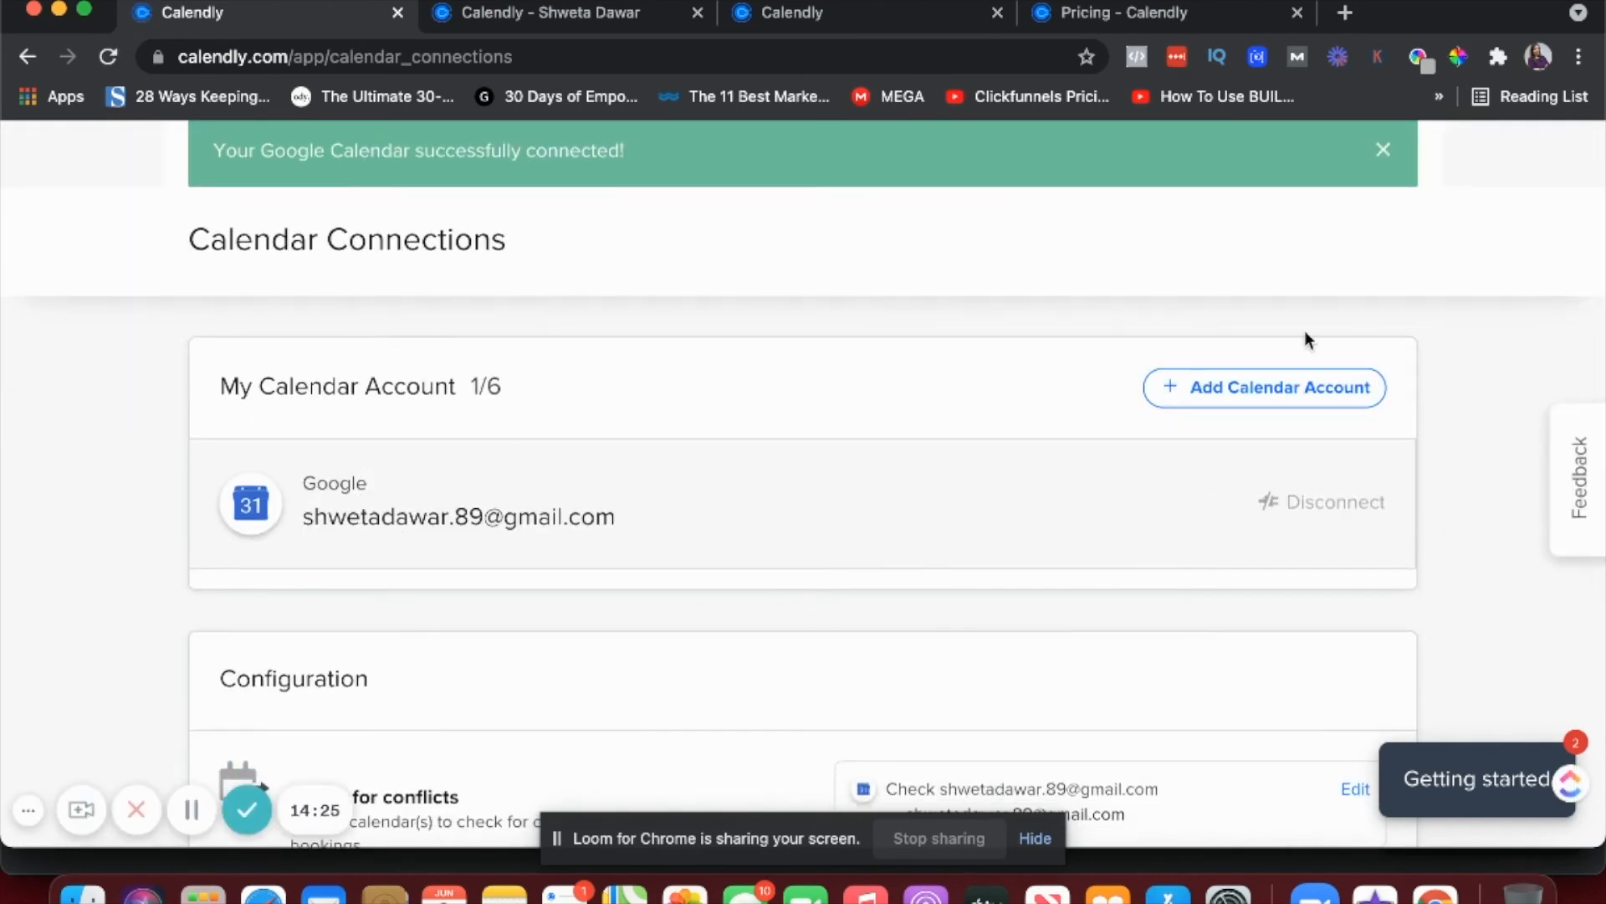
click(1181, 393)
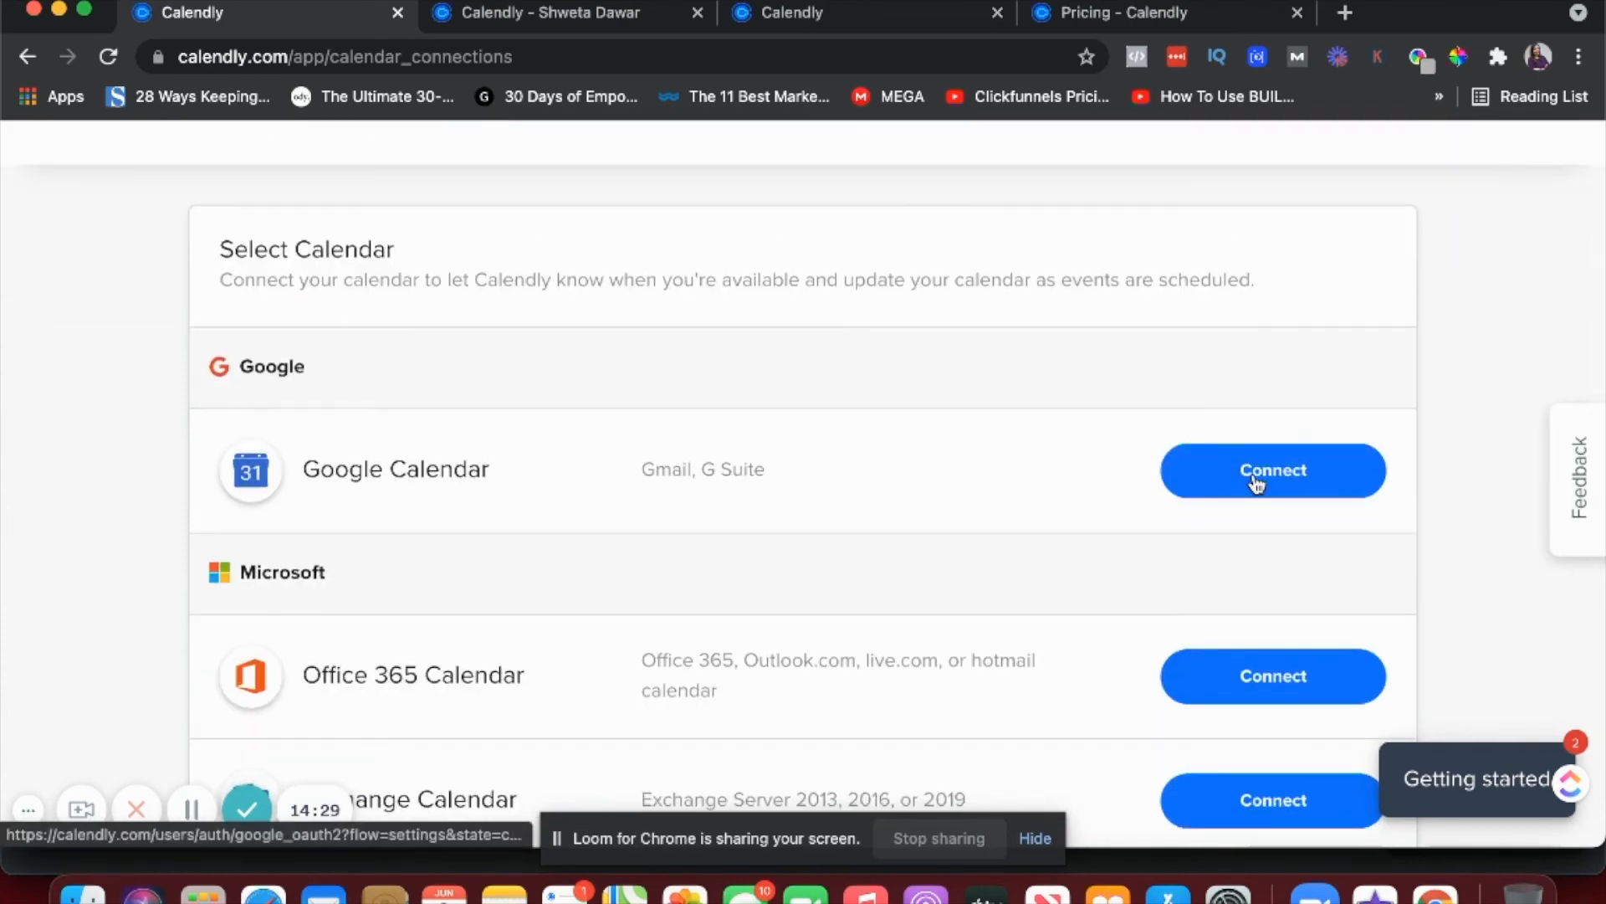
scroll(1255, 483, down, 6)
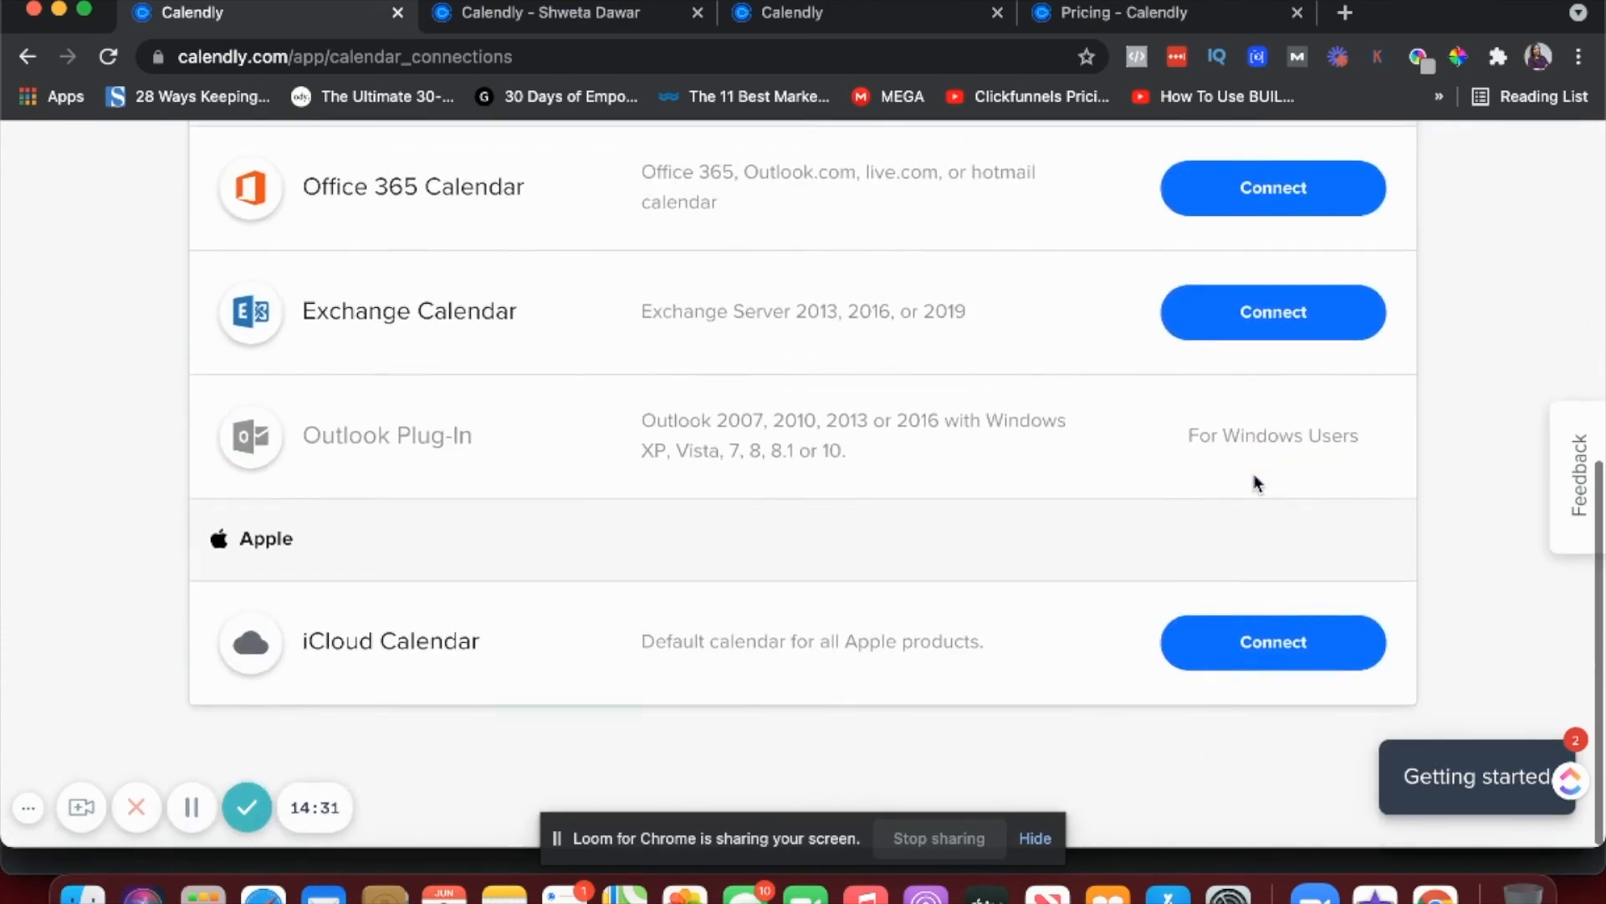
scroll(1253, 483, up, 1)
scroll(1128, 501, up, 7)
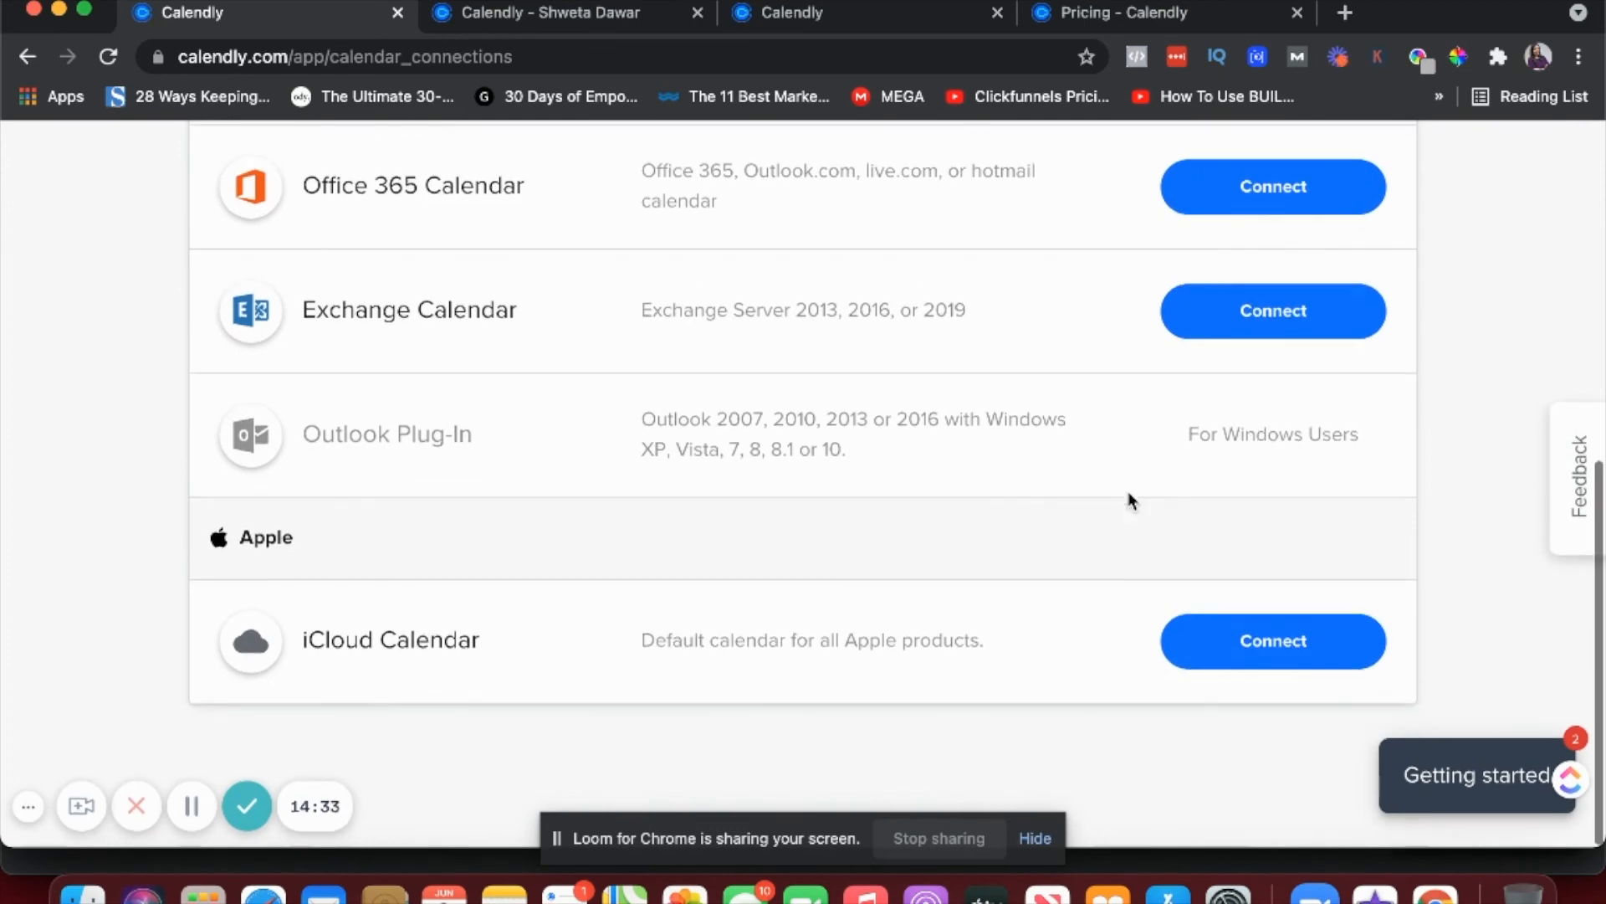
click(27, 56)
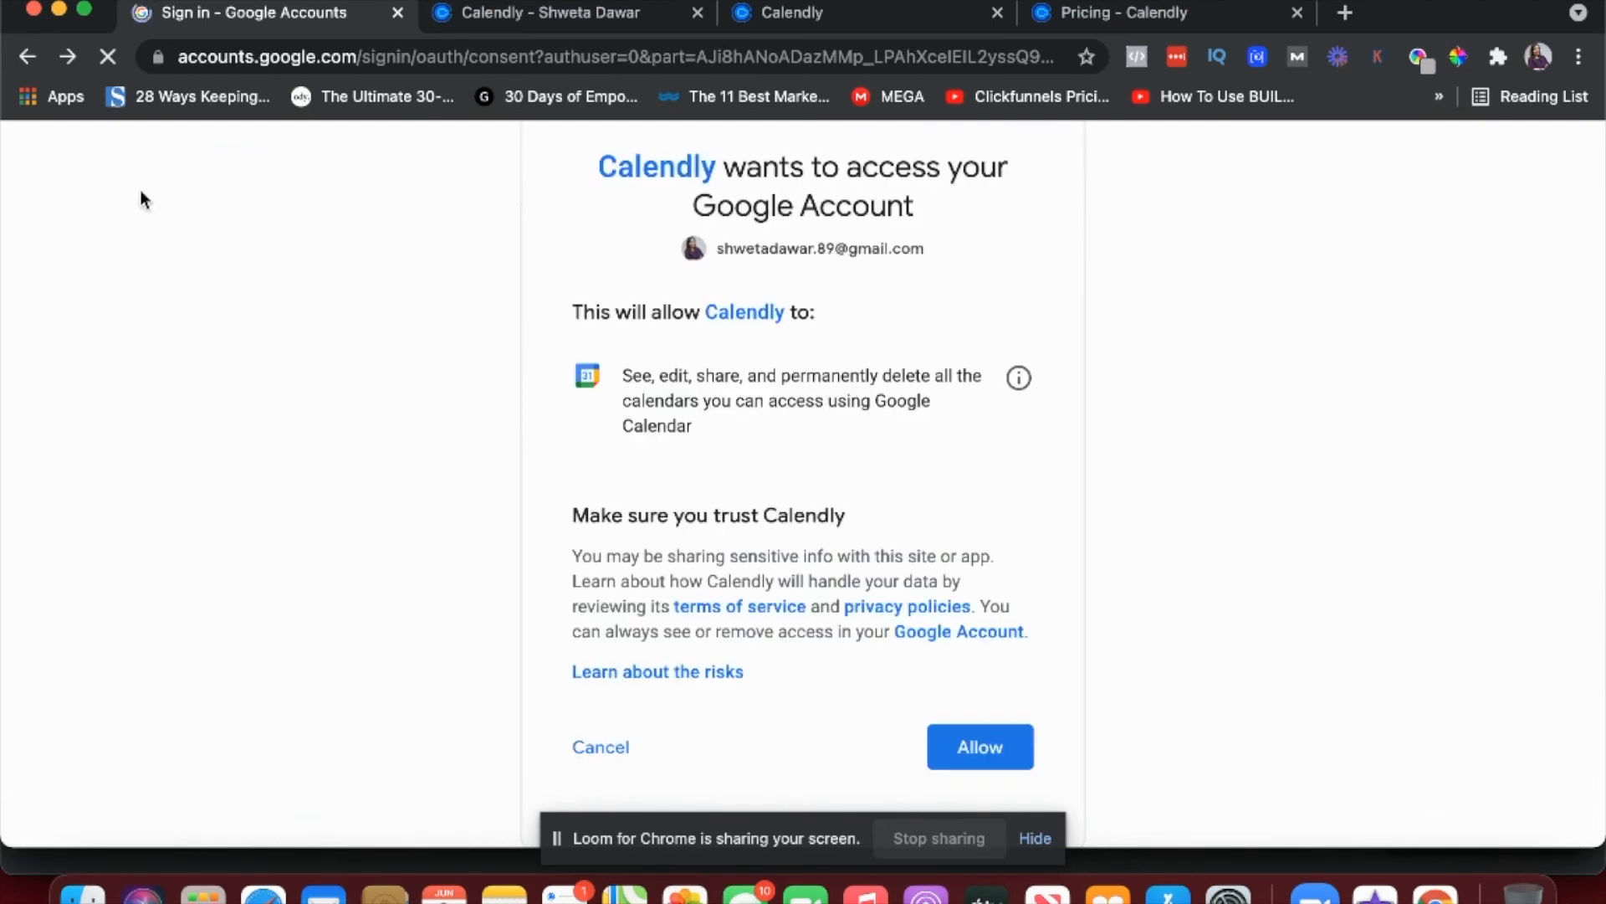
Step: Return to the Calendly page showing the Zoom setup, open the availability settings and examine the Working hours schedule
click(451, 13)
click(1489, 156)
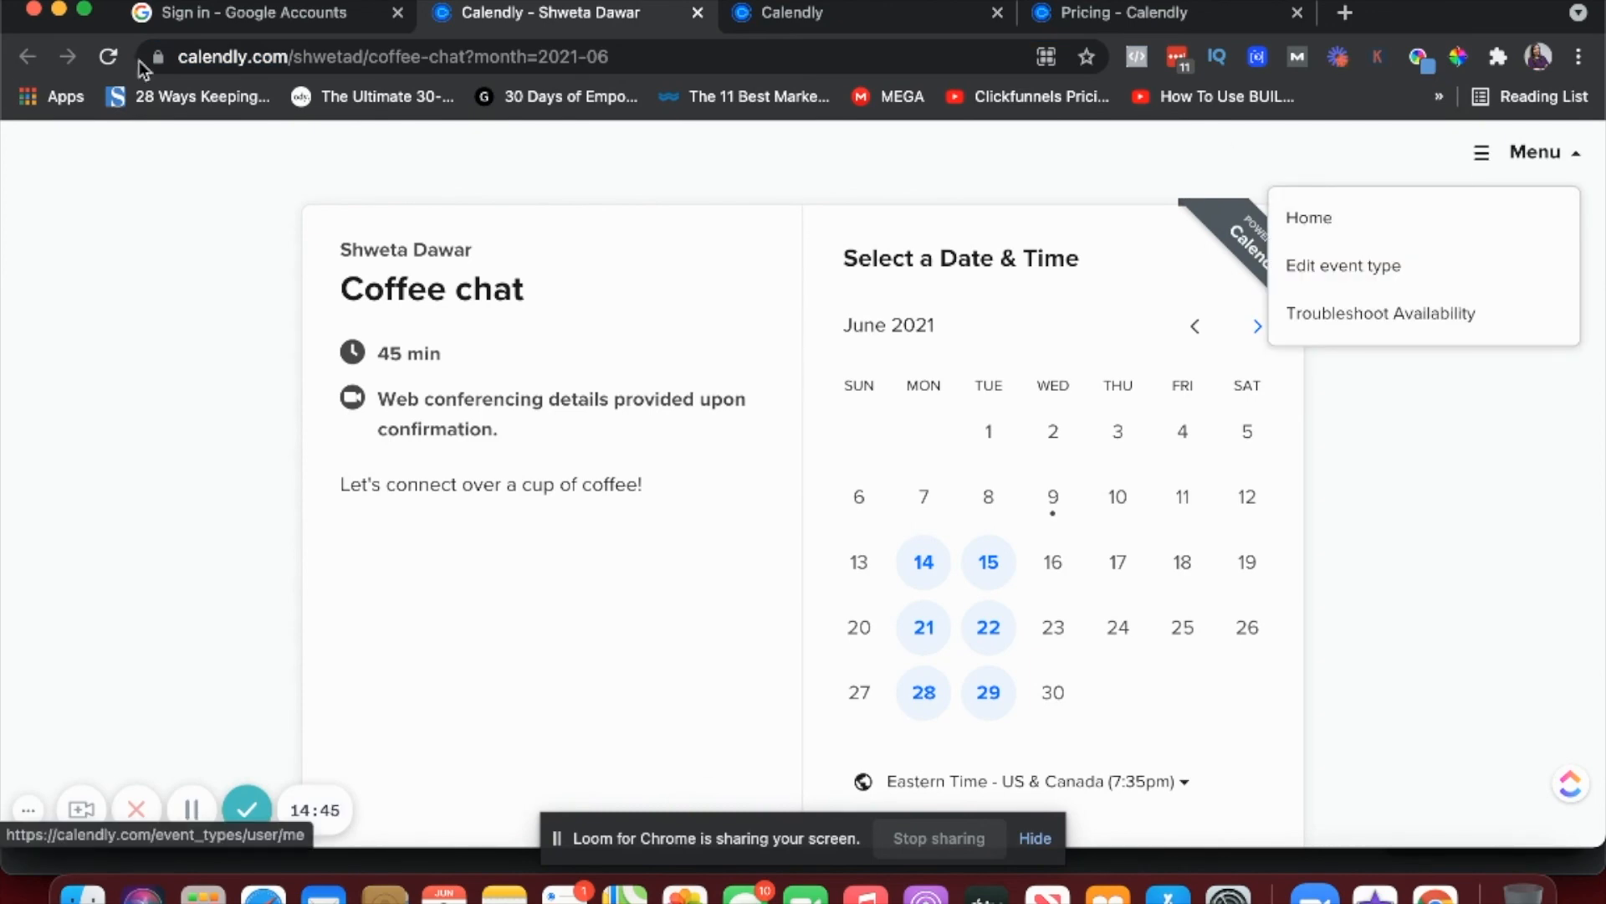
click(847, 23)
scroll(656, 526, up, 5)
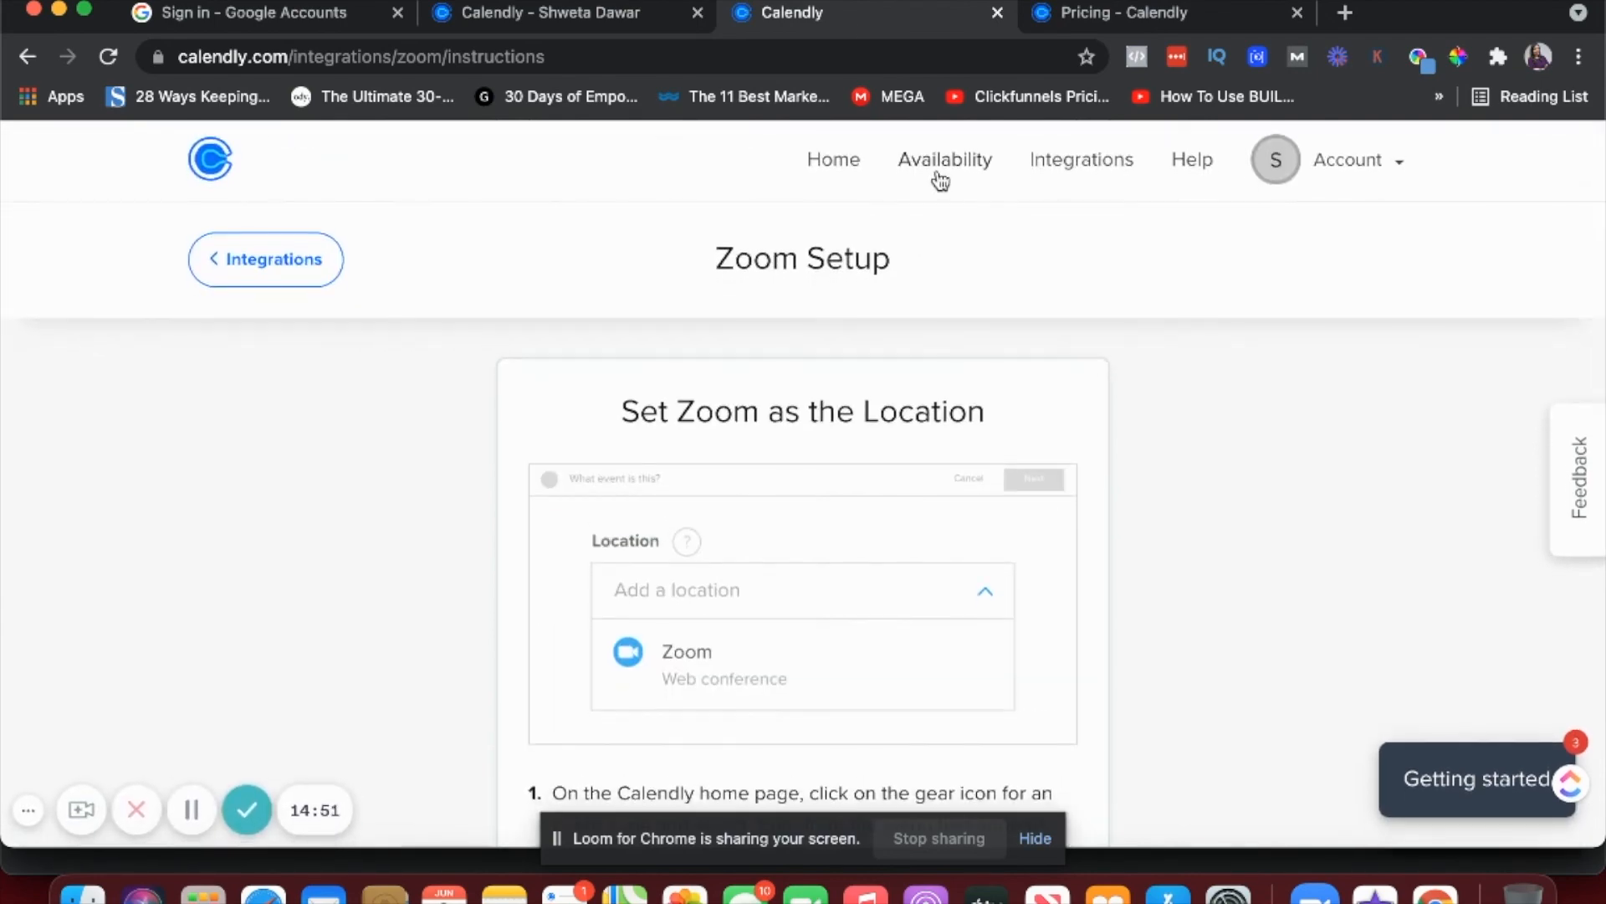
click(941, 171)
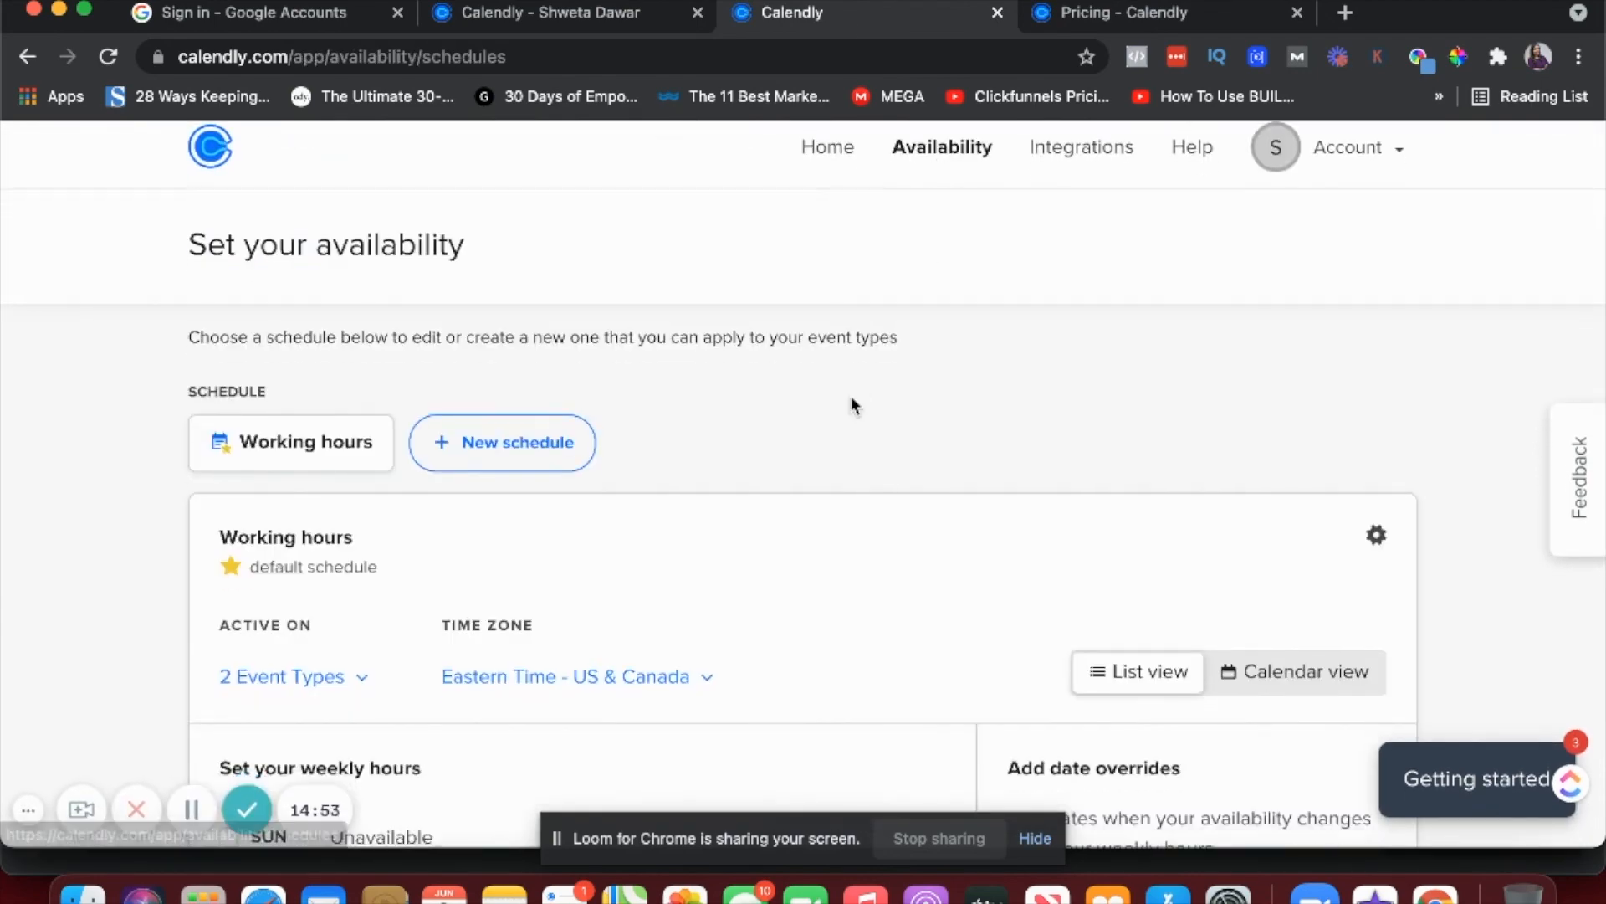
scroll(851, 402, down, 3)
scroll(852, 404, up, 2)
scroll(448, 272, down, 2)
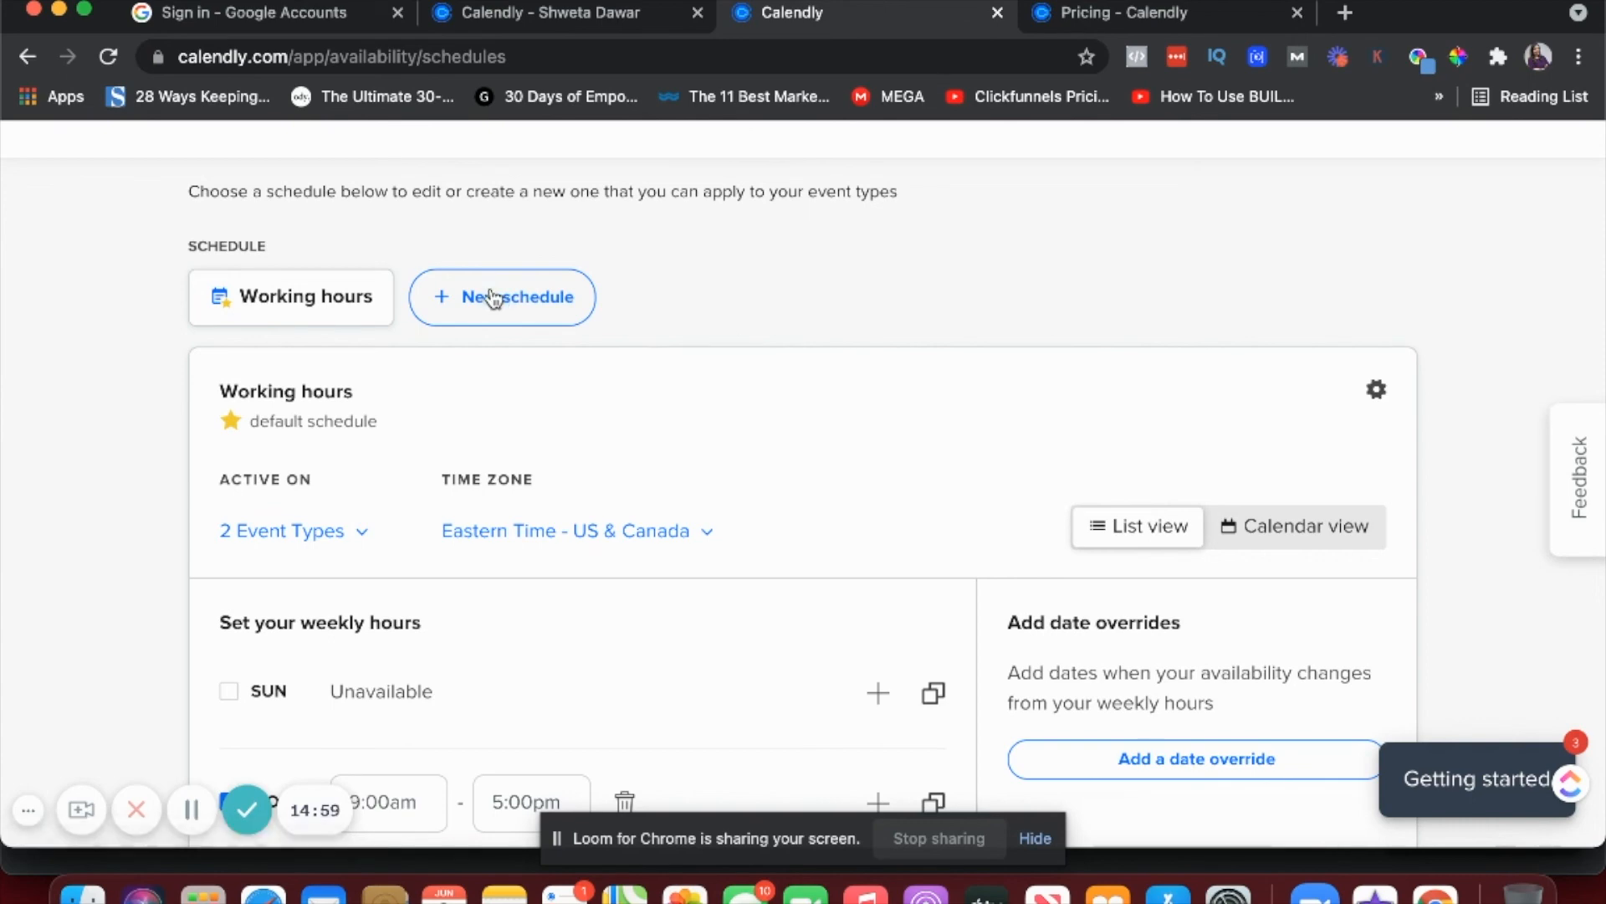
scroll(491, 298, down, 3)
scroll(491, 298, up, 4)
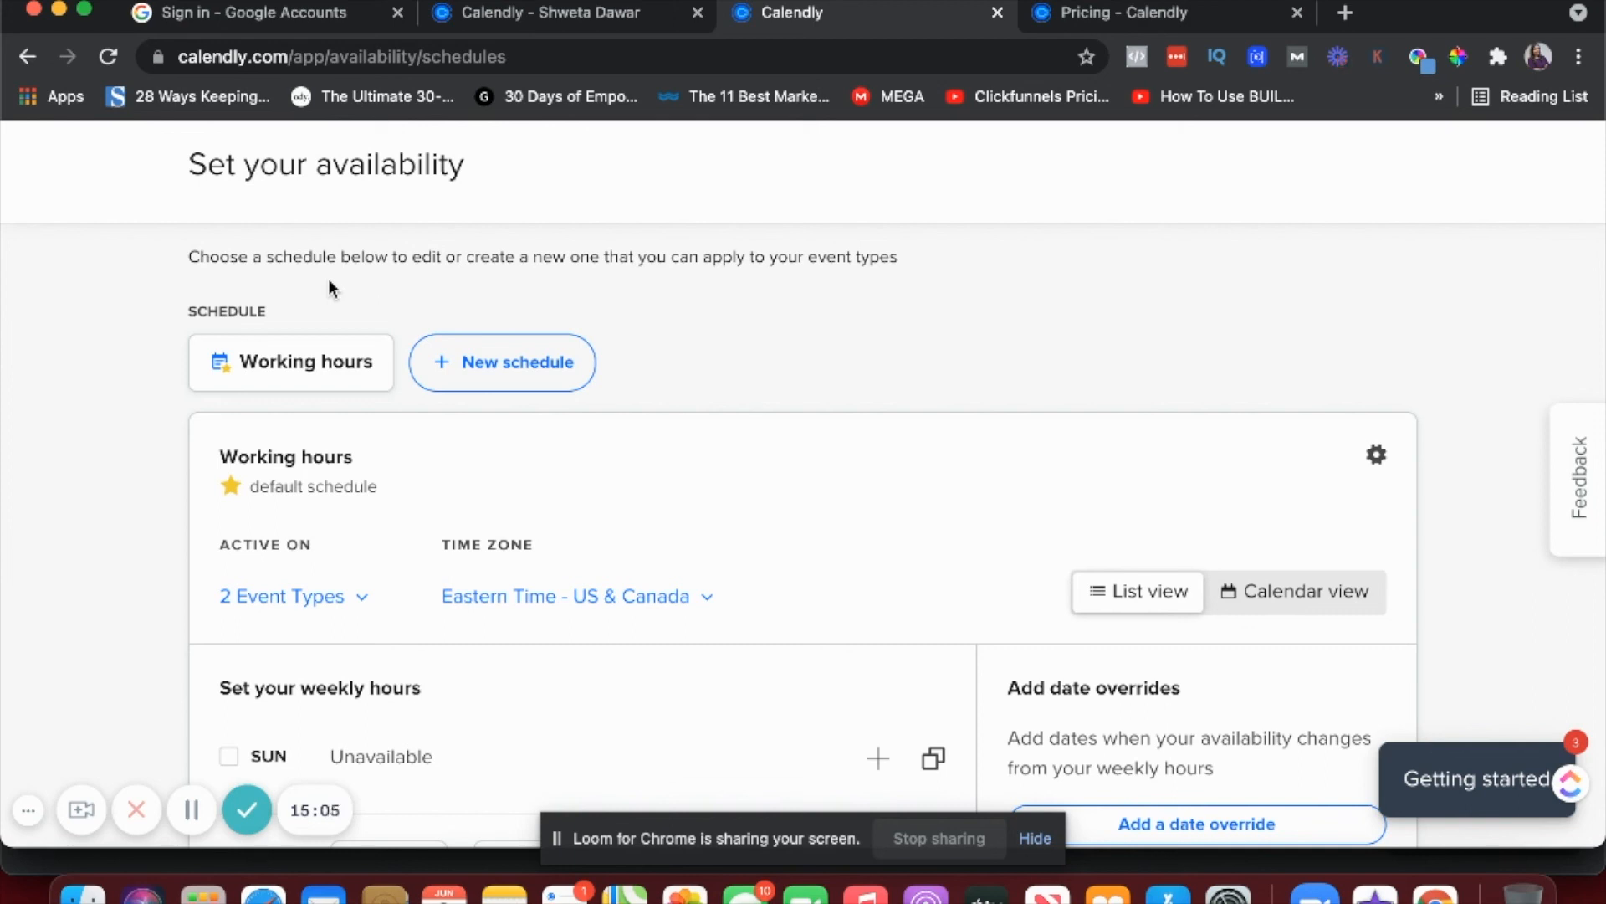
Step: Create a new availability schedule named "Coffee chats"
click(456, 360)
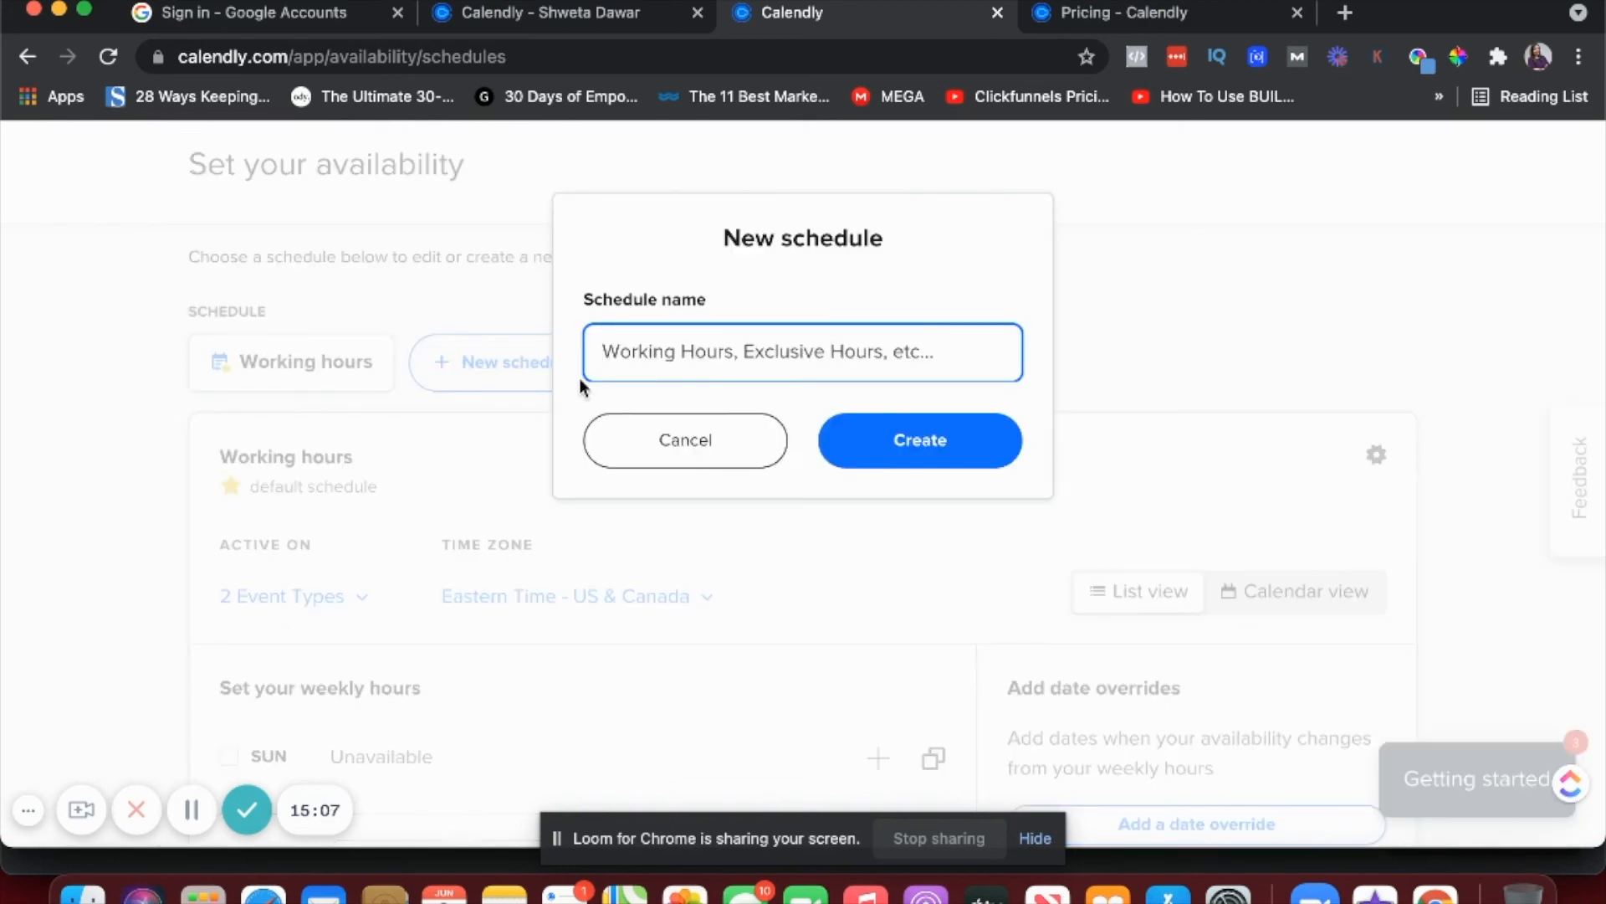
text(Coffee chats)
click(875, 451)
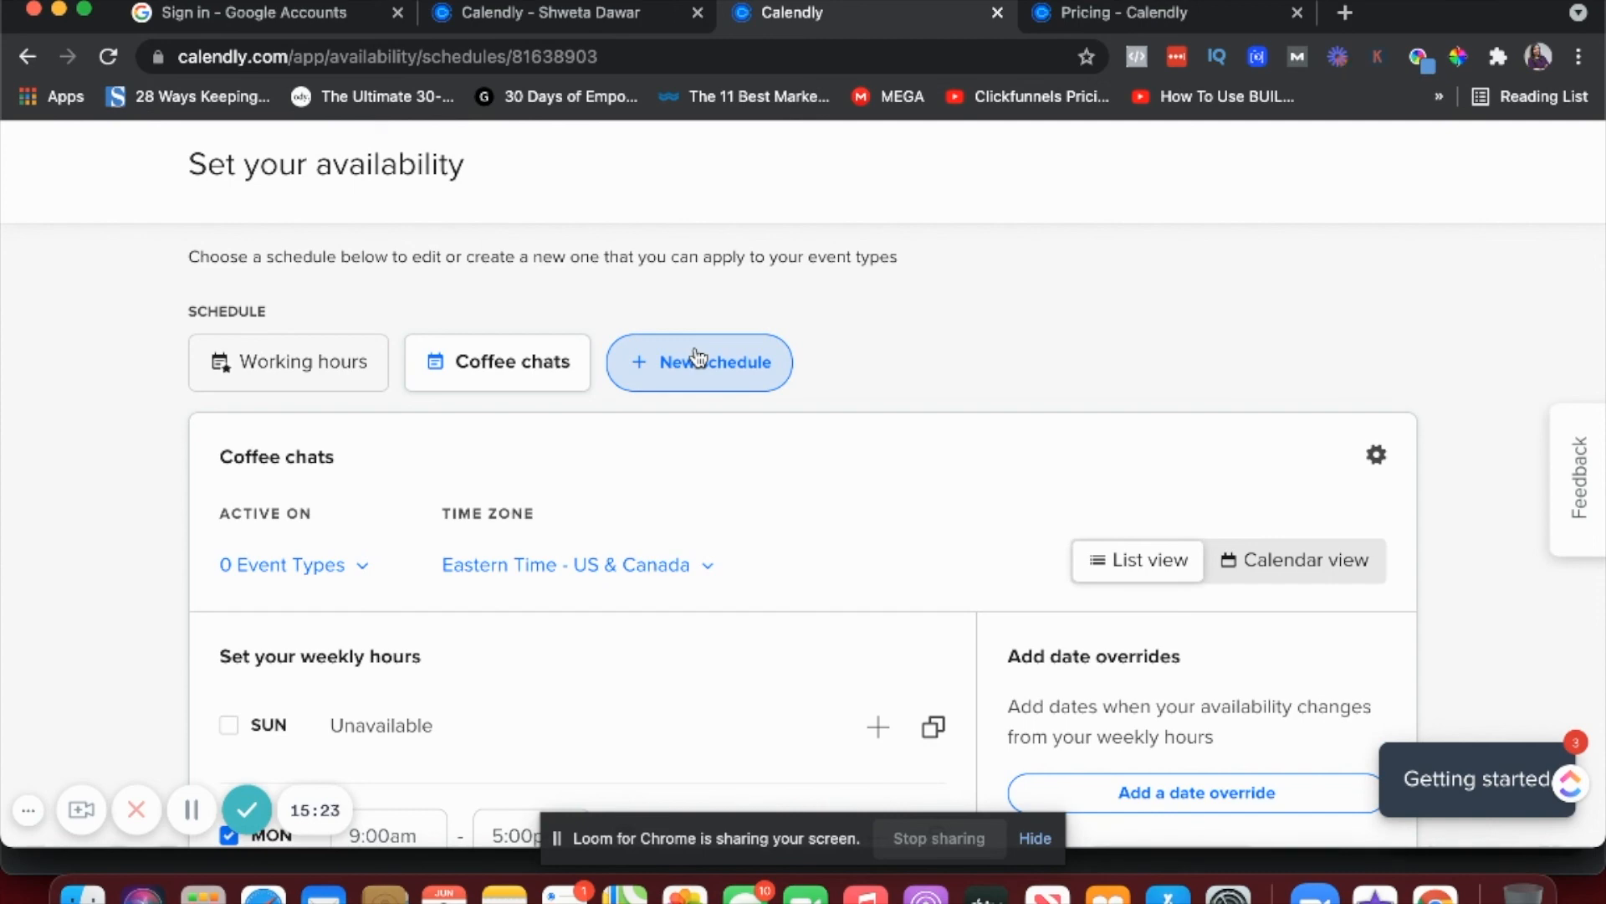
Step: Open the sharing options for the account's scheduling link, copy the link and select its text
scroll(697, 358, up, 2)
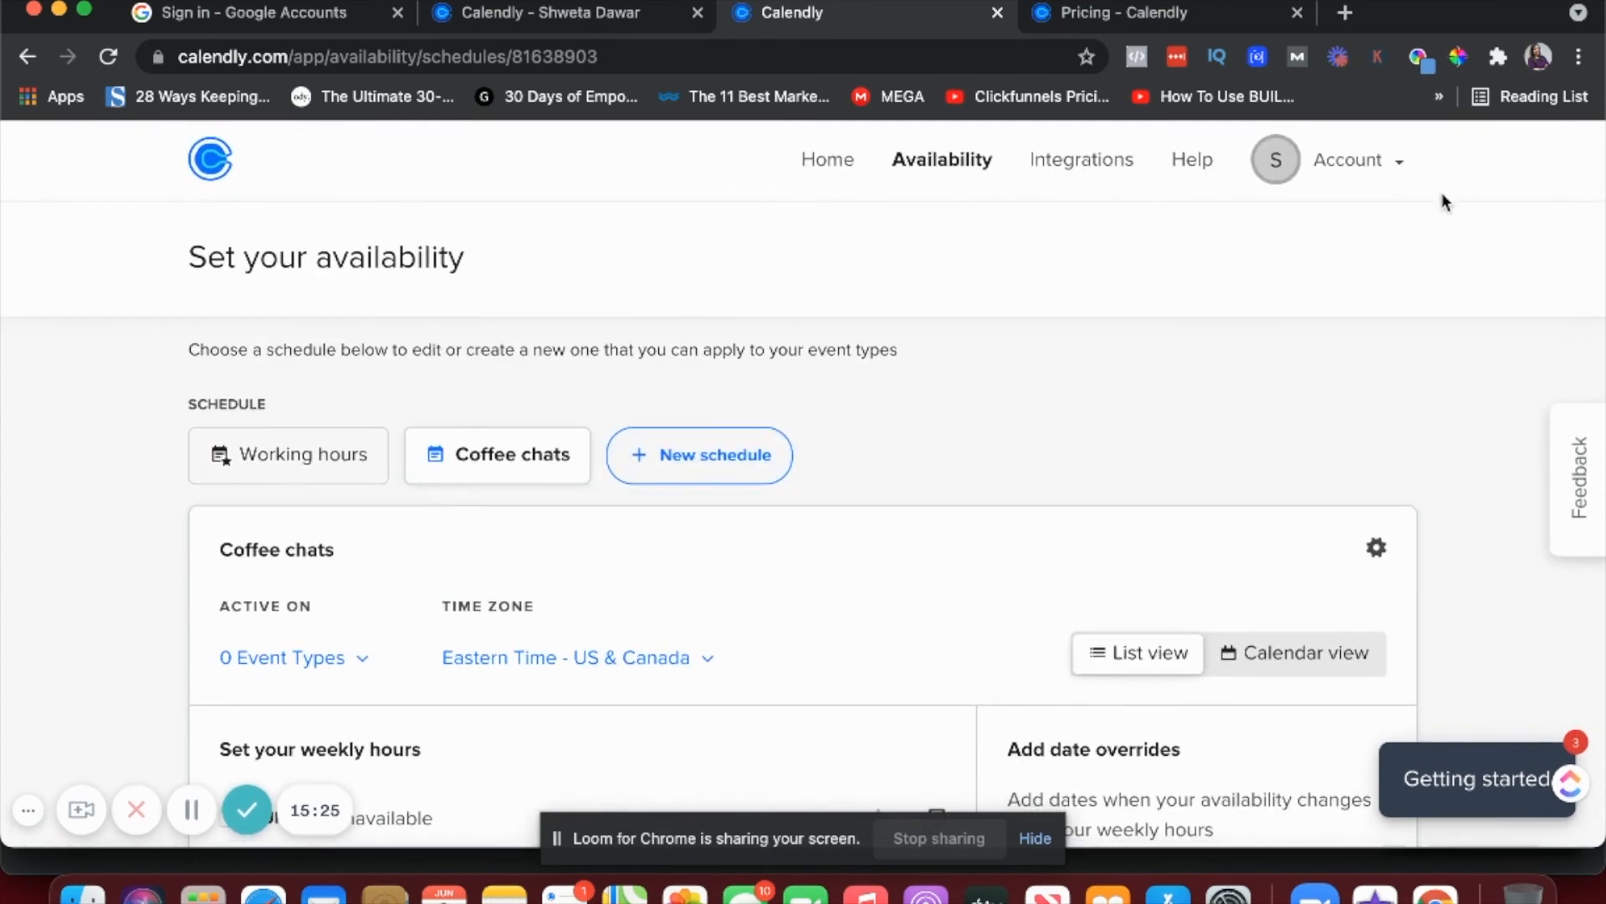
click(1402, 168)
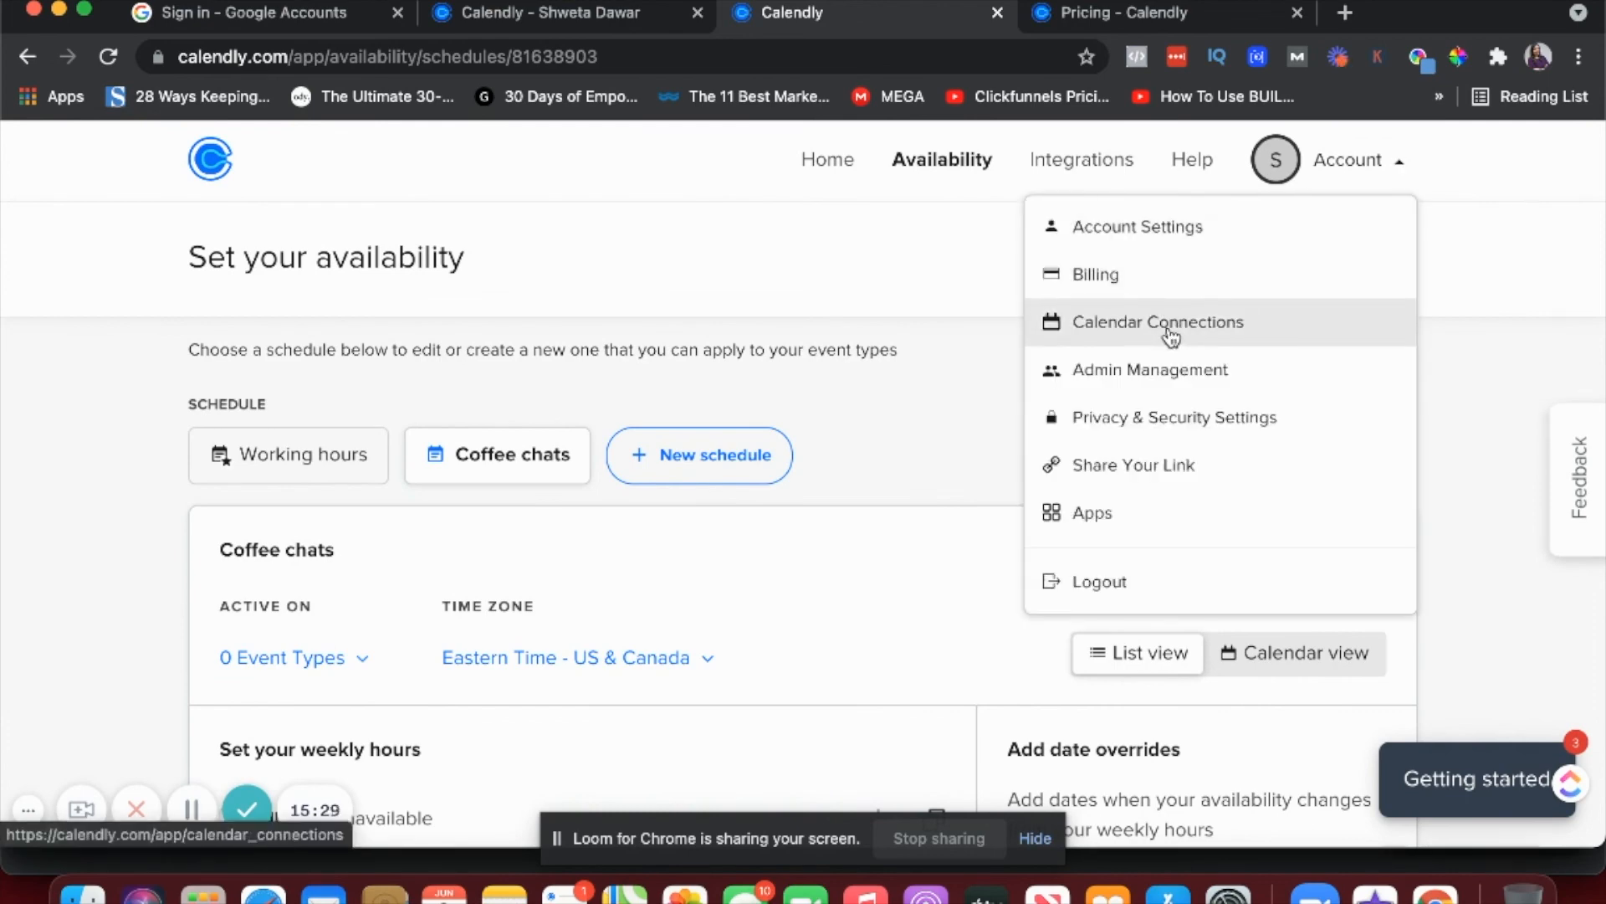
click(1144, 466)
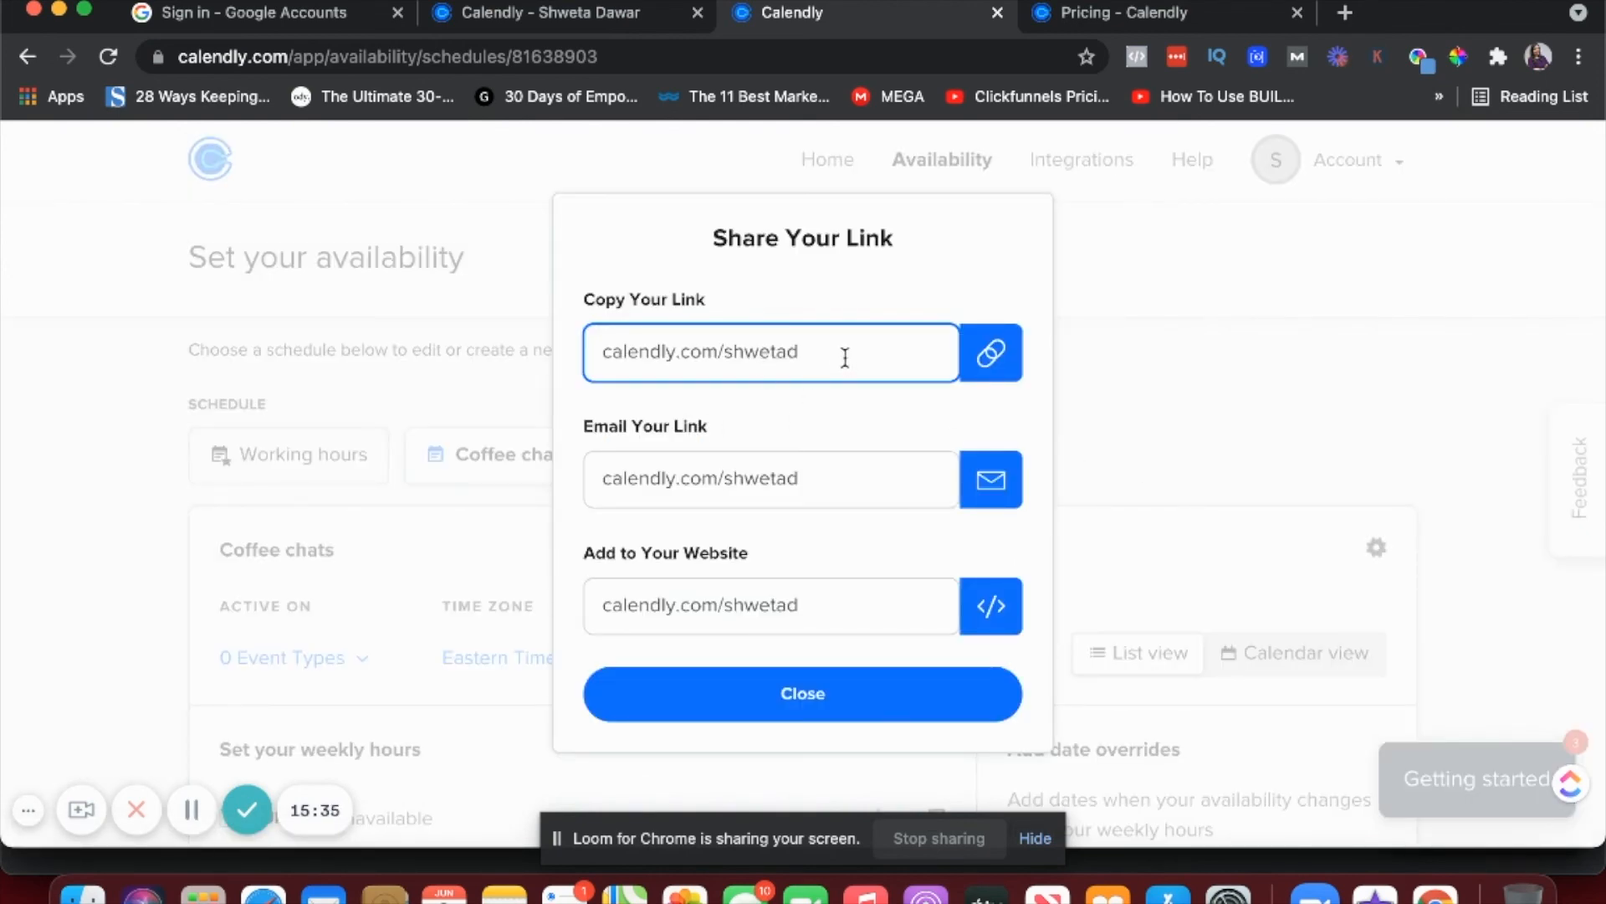
click(987, 359)
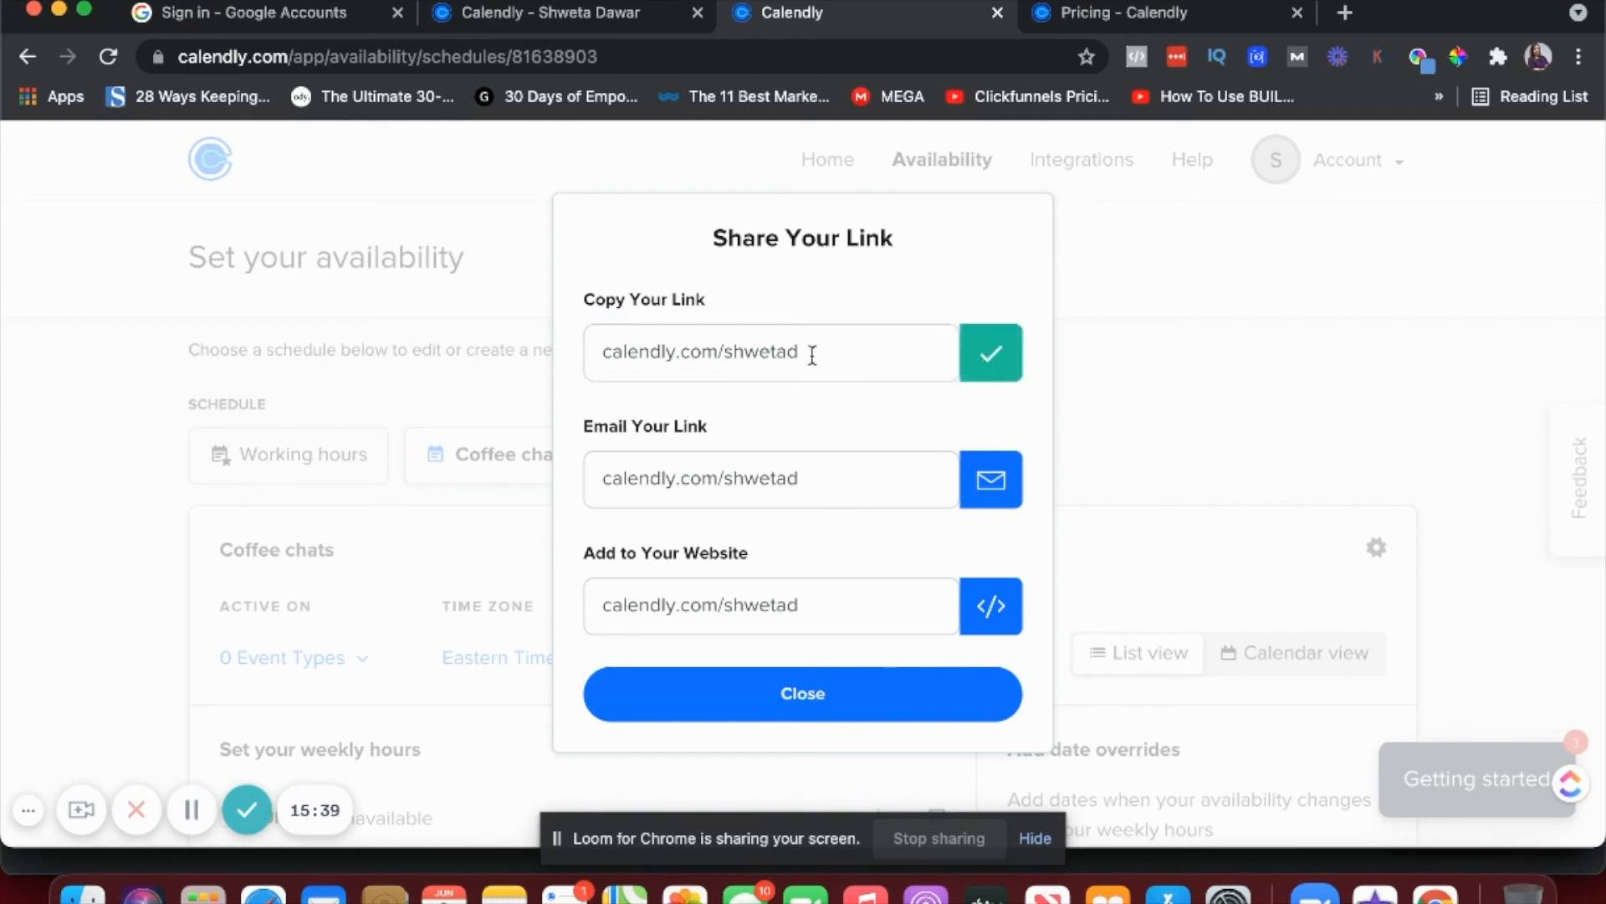
drag(811, 352, 592, 352)
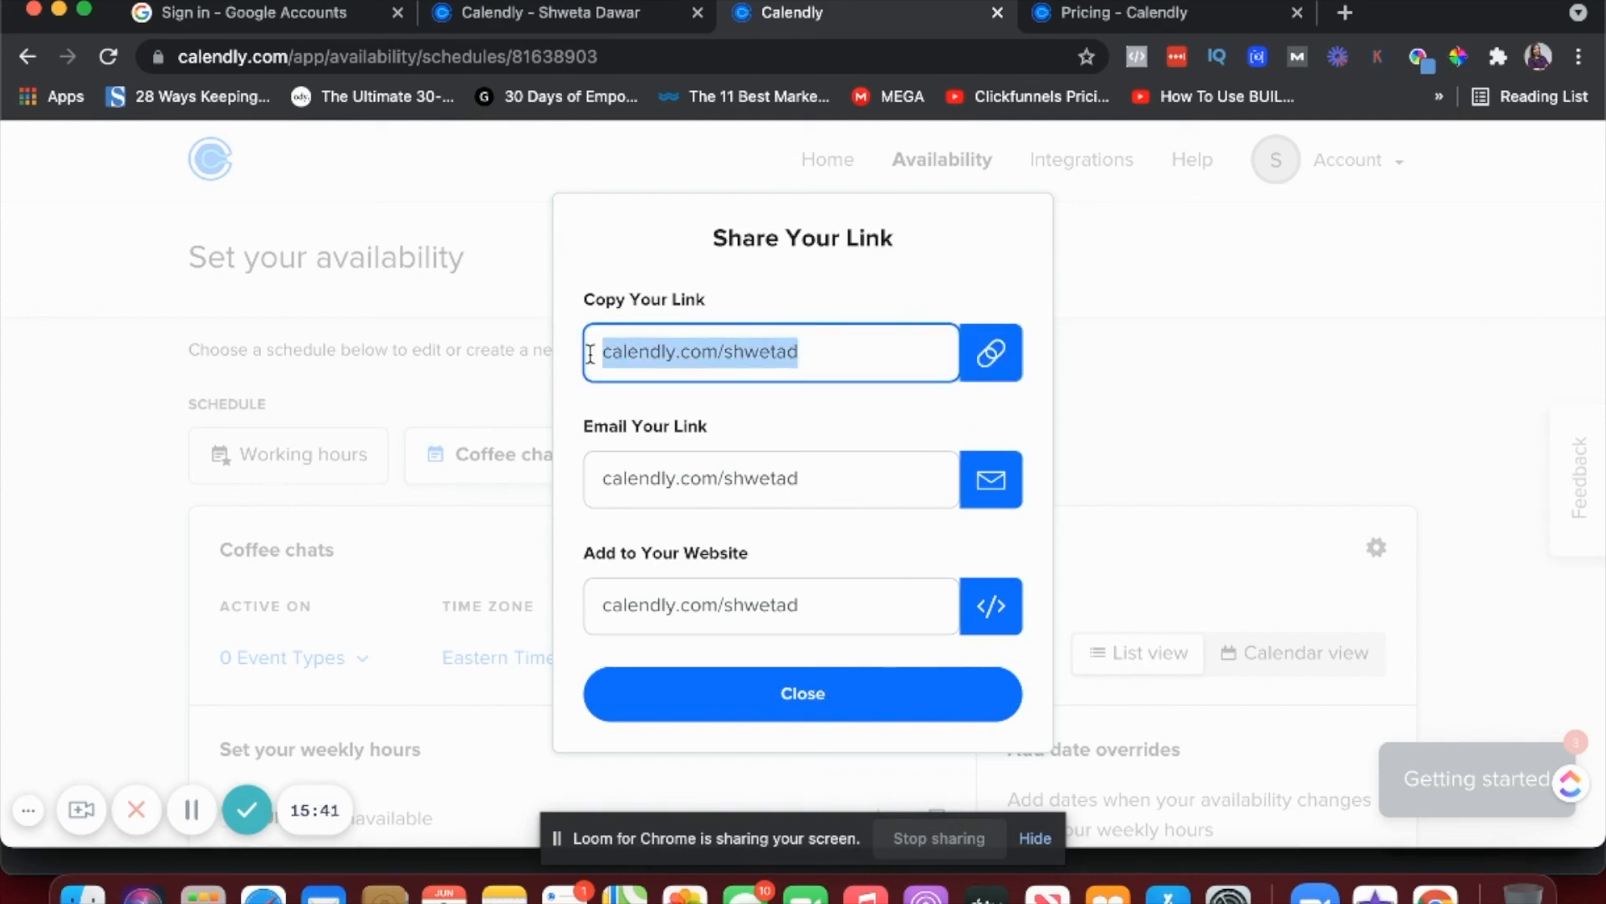
click(1107, 26)
click(880, 30)
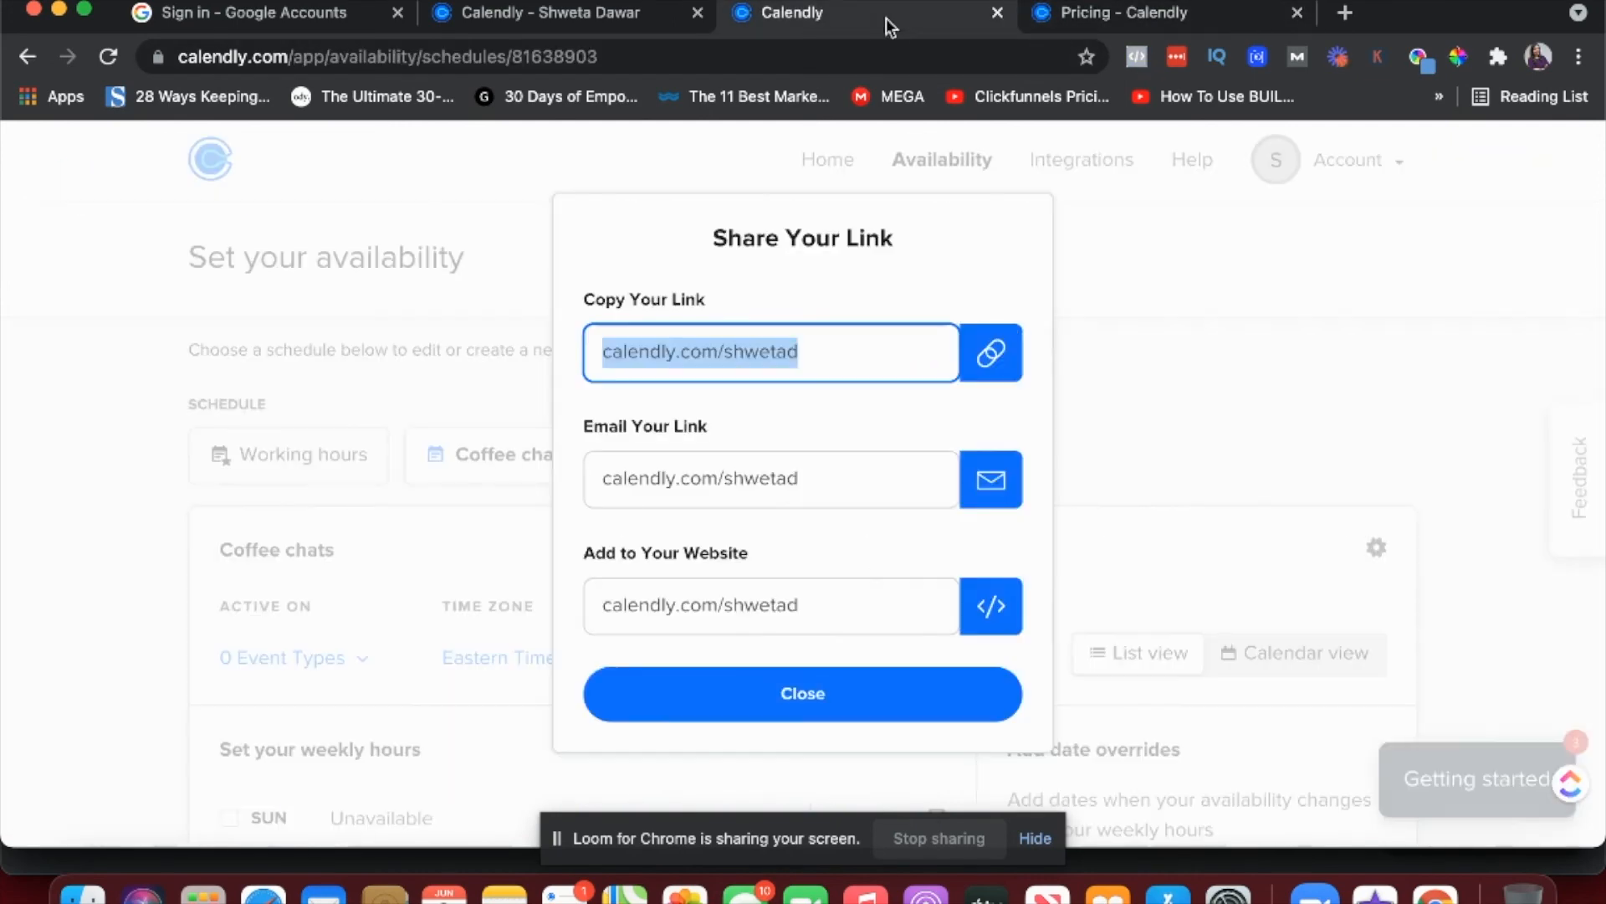